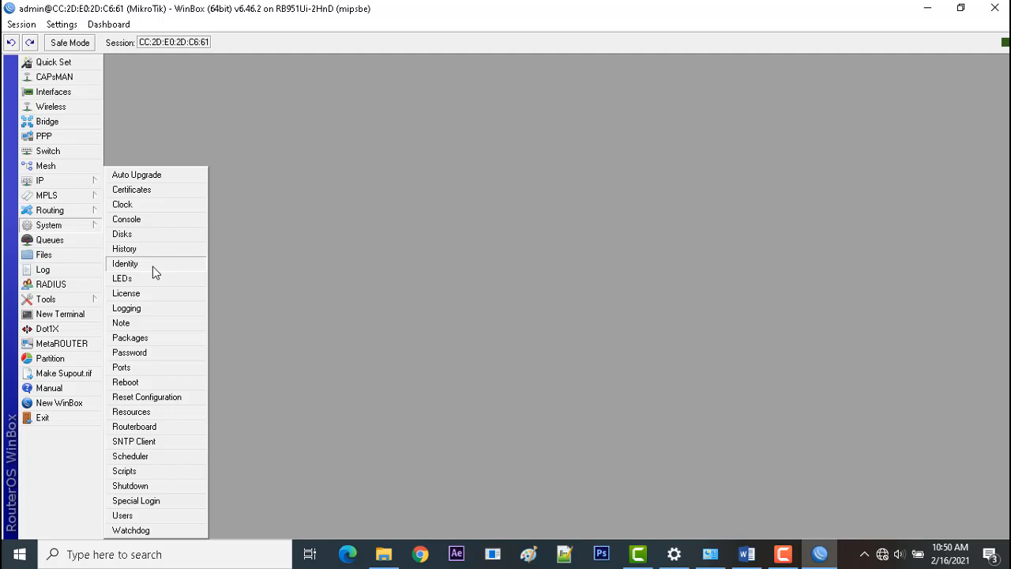
# Set the router's system identity to "MikroTik A".
pyautogui.click(153, 266)
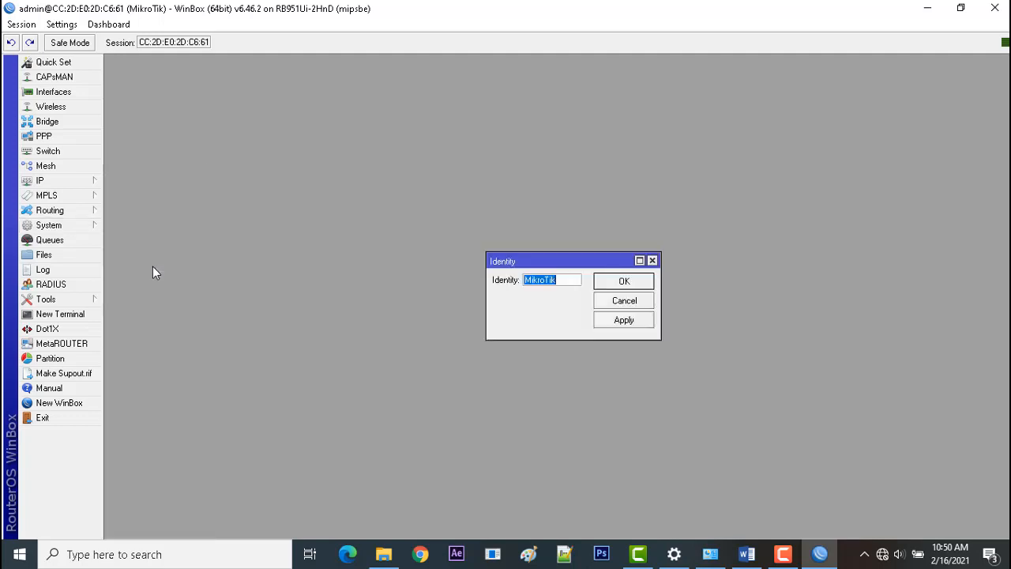
pyautogui.click(590, 259)
pyautogui.write('A')
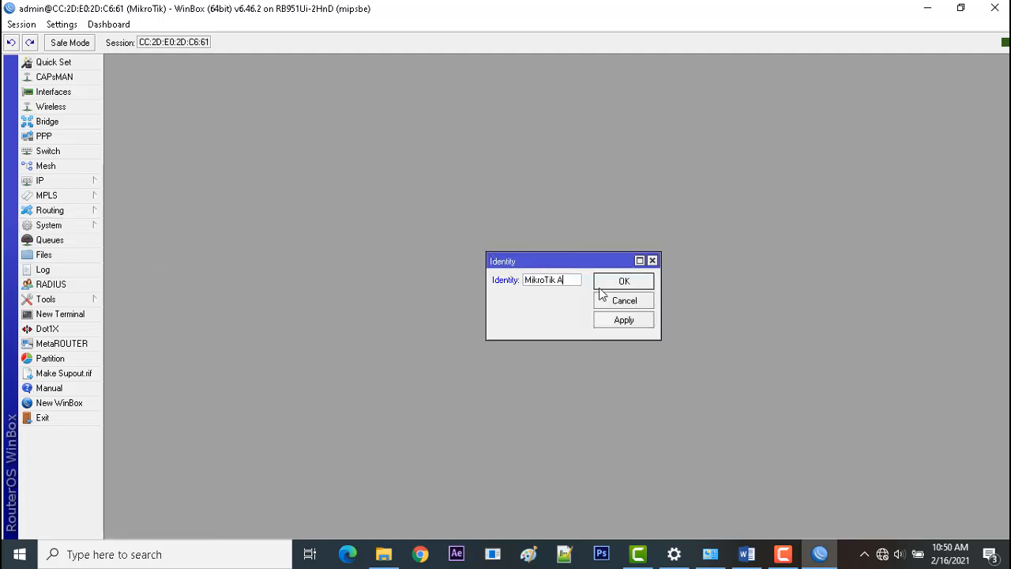
pyautogui.click(627, 320)
pyautogui.click(622, 281)
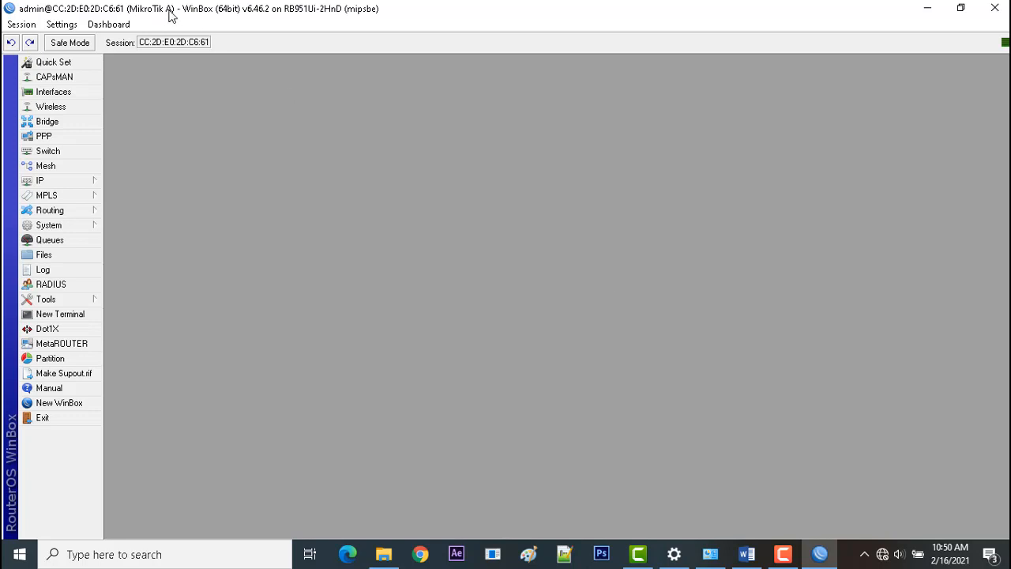
# Add a DHCP client on interface ether1, keeping peer DNS, peer NTP and the default route enabled.
pyautogui.click(77, 190)
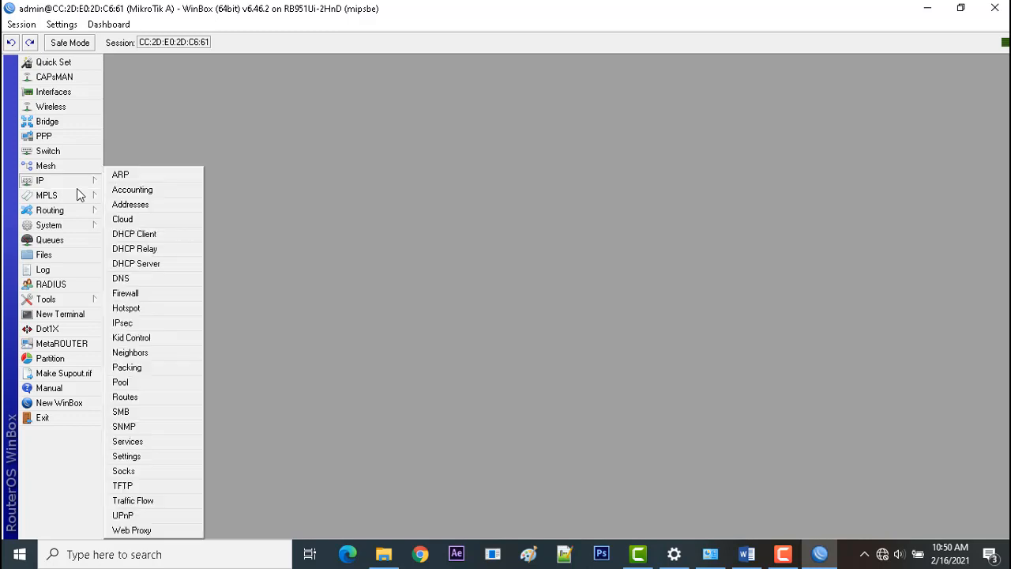
pyautogui.click(155, 231)
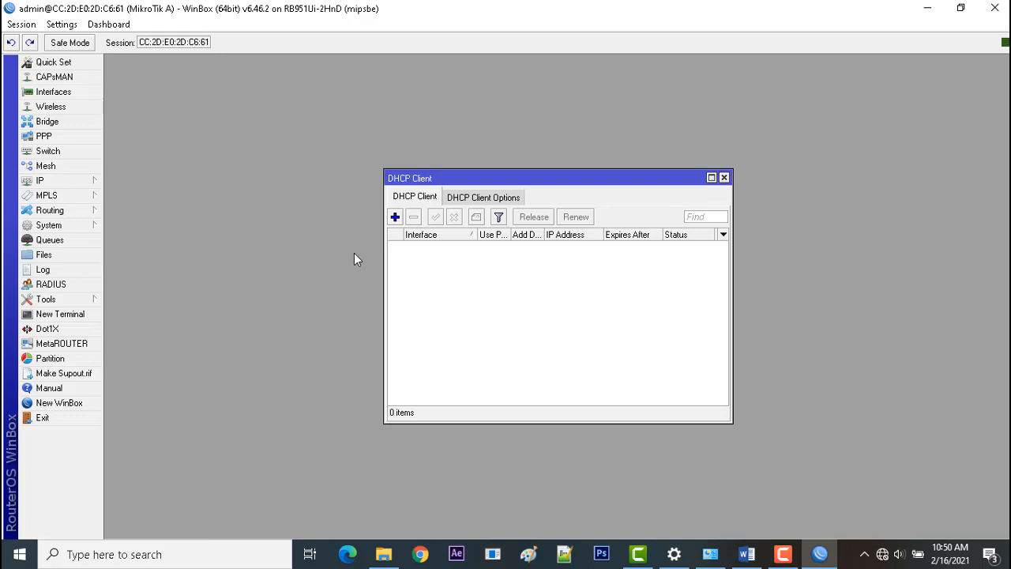
pyautogui.click(394, 217)
pyautogui.click(563, 222)
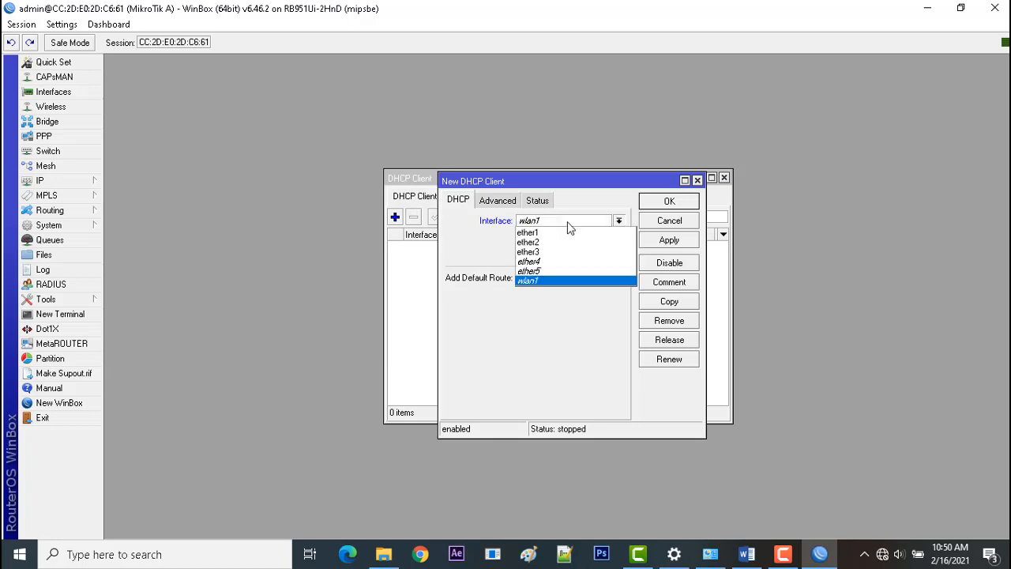
pyautogui.click(574, 234)
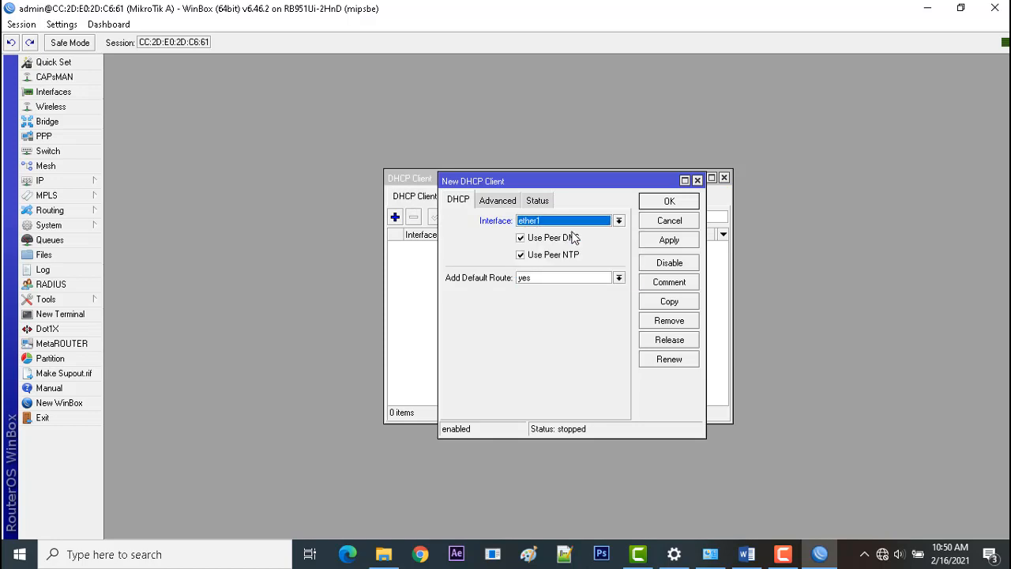
pyautogui.click(664, 240)
pyautogui.click(677, 202)
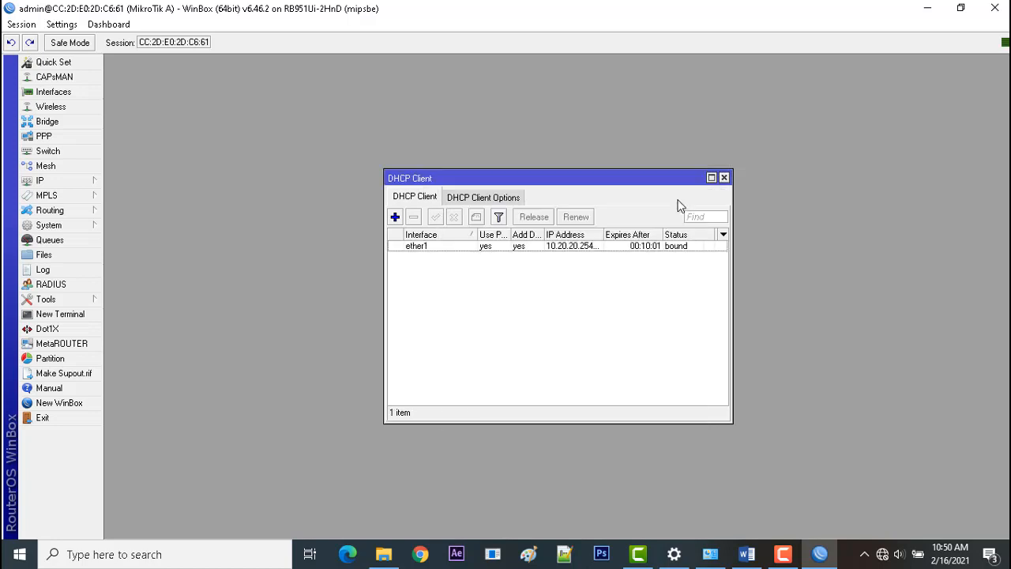
# Widen the DHCP client list to read the full IP address leased on ether1, and close the list.
pyautogui.click(682, 246)
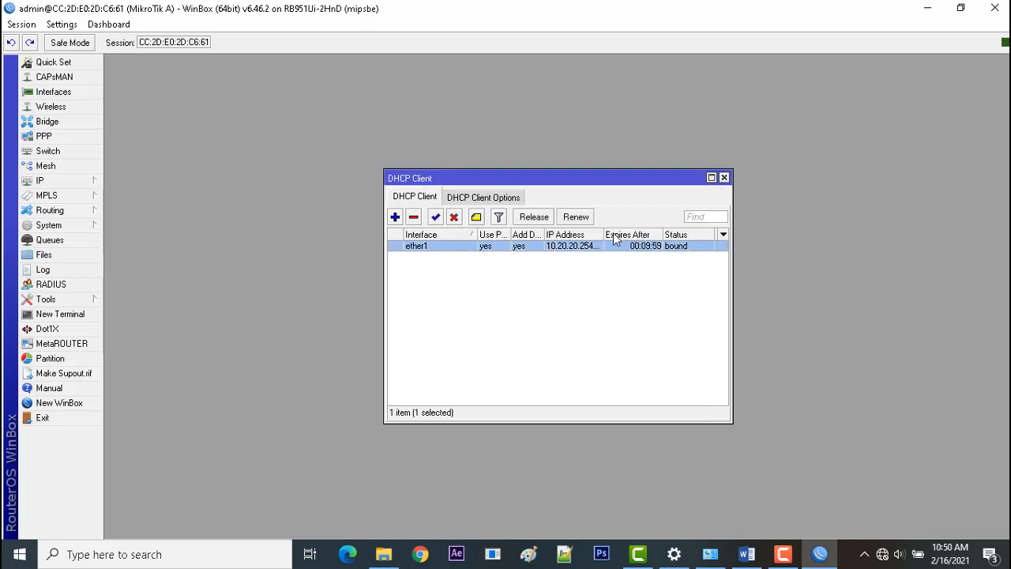
pyautogui.moveTo(605, 235); pyautogui.dragTo(629, 235)
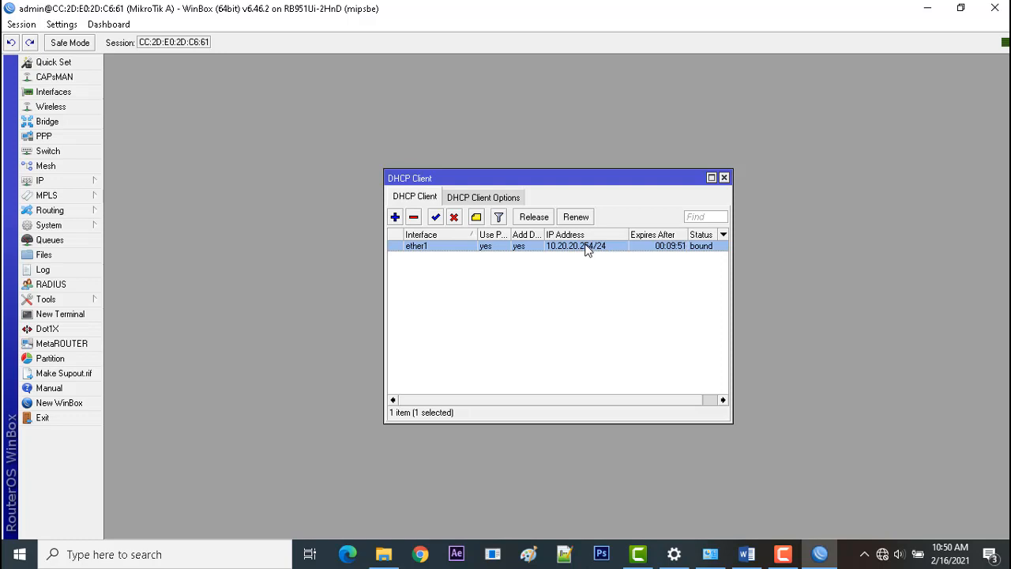
pyautogui.moveTo(587, 250)
pyautogui.moveTo(734, 260); pyautogui.dragTo(768, 262)
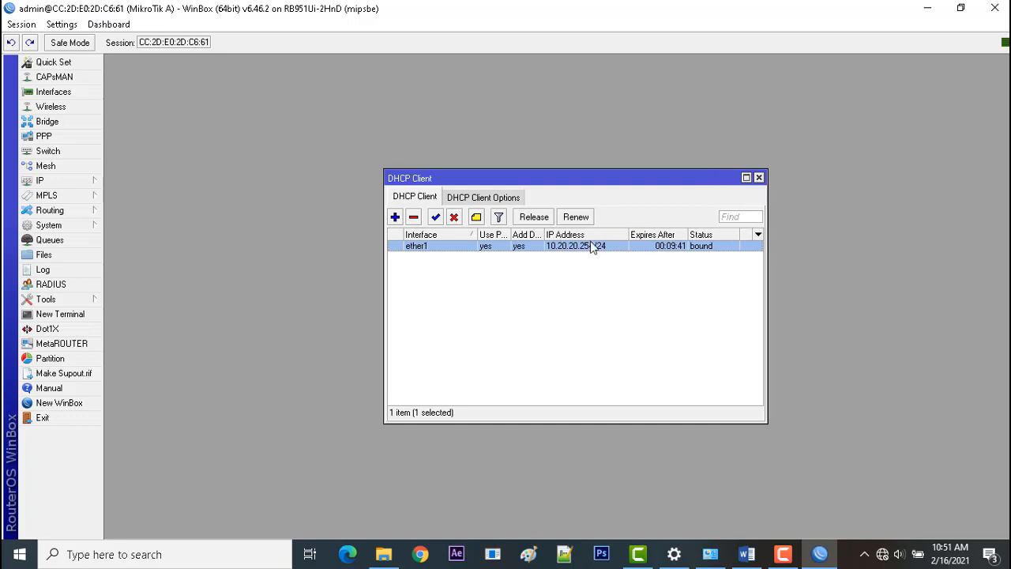
pyautogui.click(759, 178)
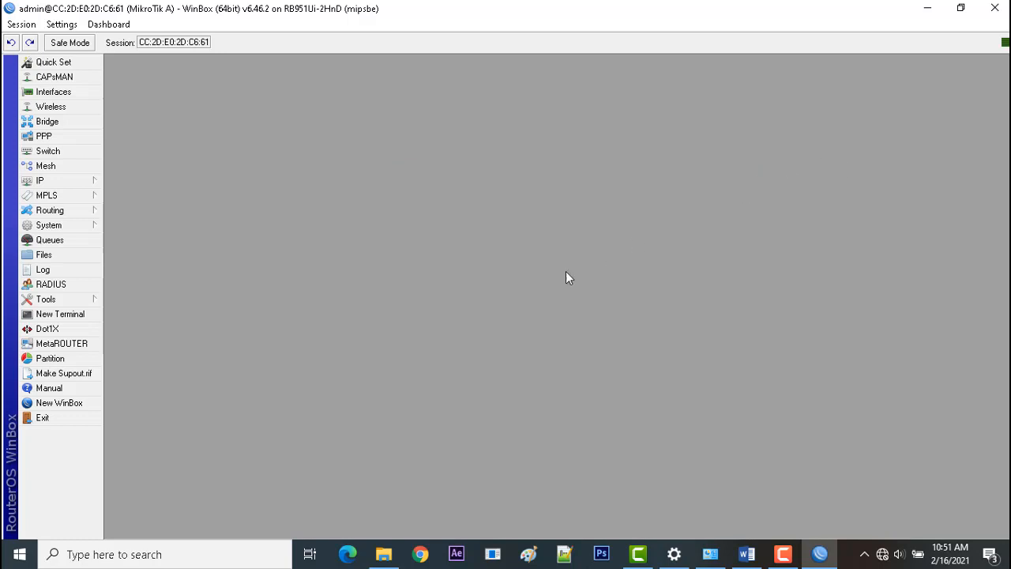
# Add a firewall NAT rule for the srcnat chain with the masquerade action, and close the firewall window.
pyautogui.click(85, 182)
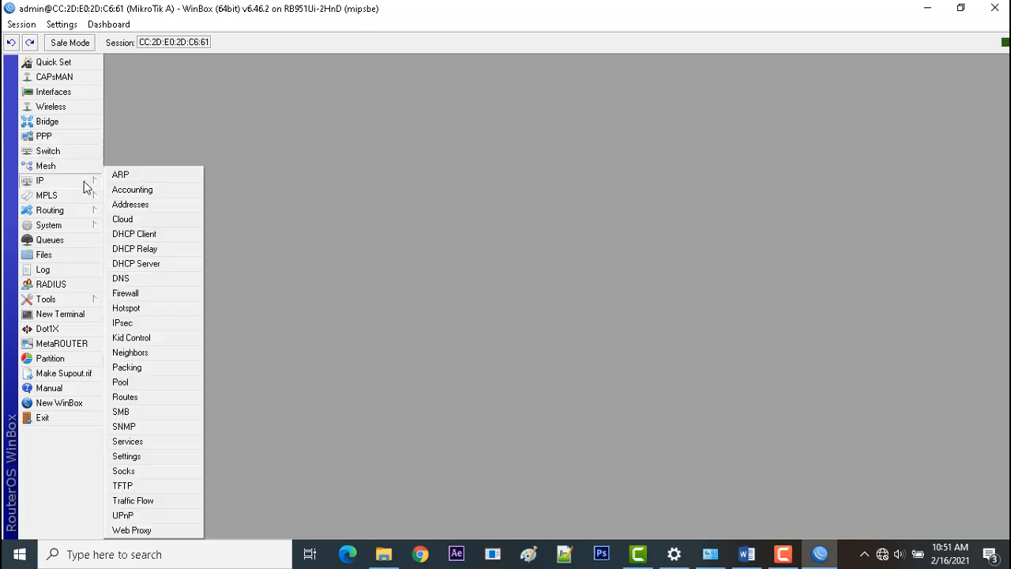
pyautogui.click(158, 294)
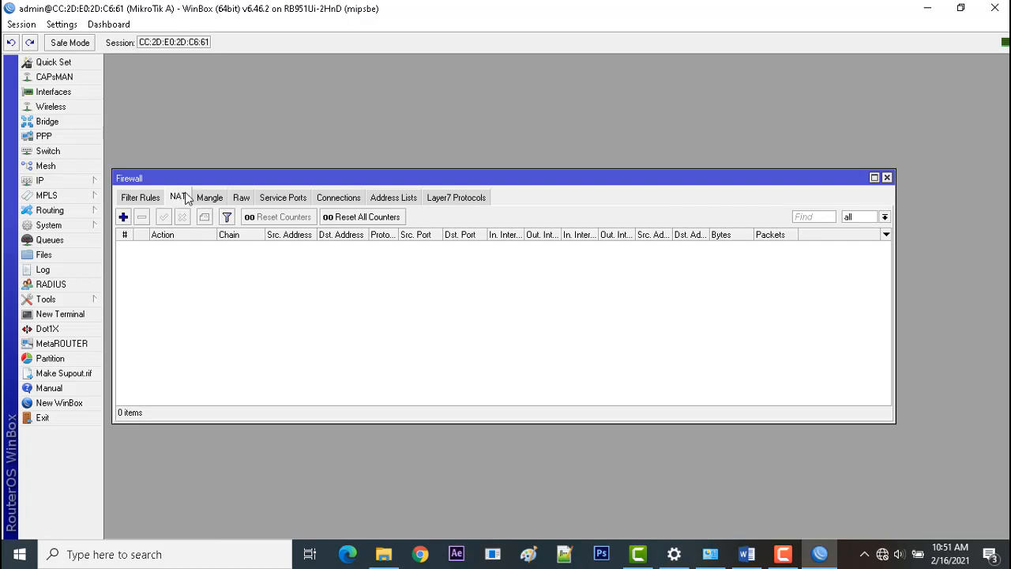
pyautogui.click(124, 216)
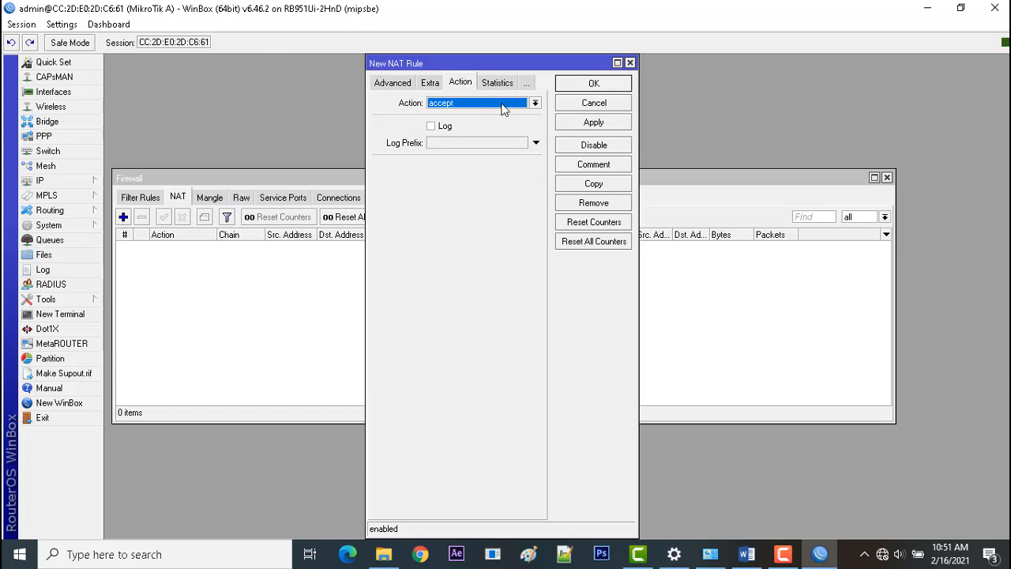
pyautogui.click(501, 106)
pyautogui.click(493, 172)
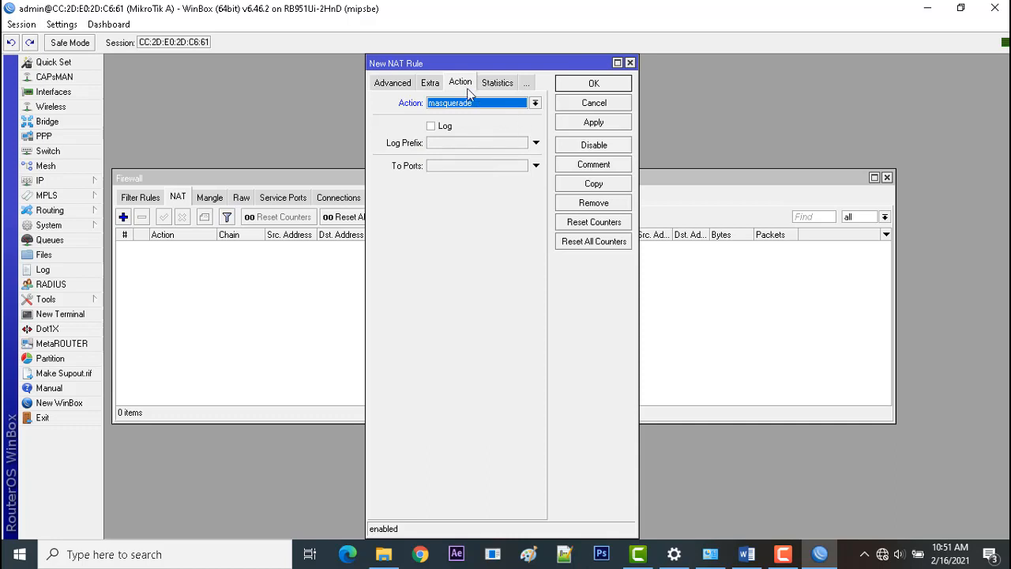
pyautogui.click(597, 124)
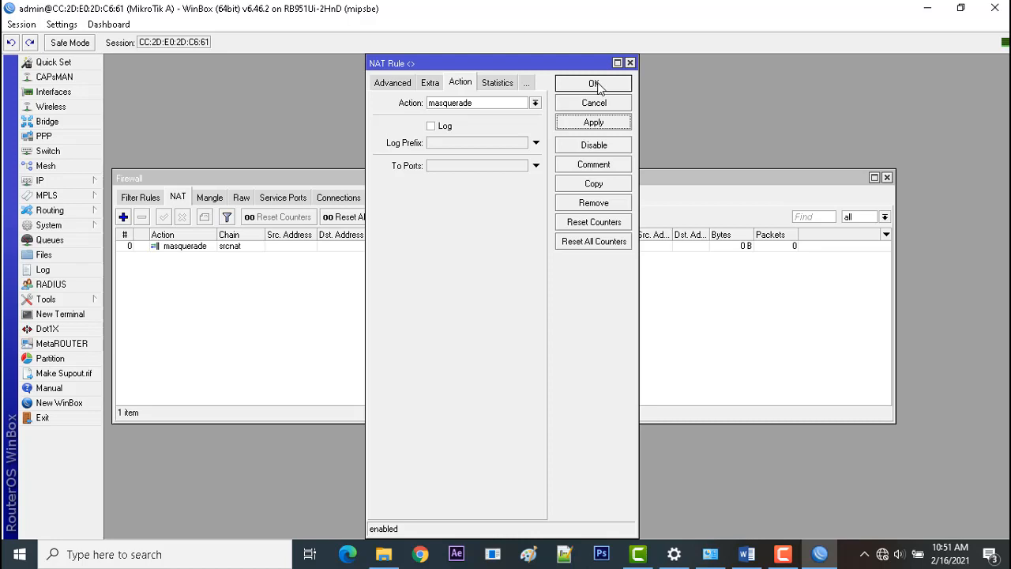
pyautogui.click(594, 84)
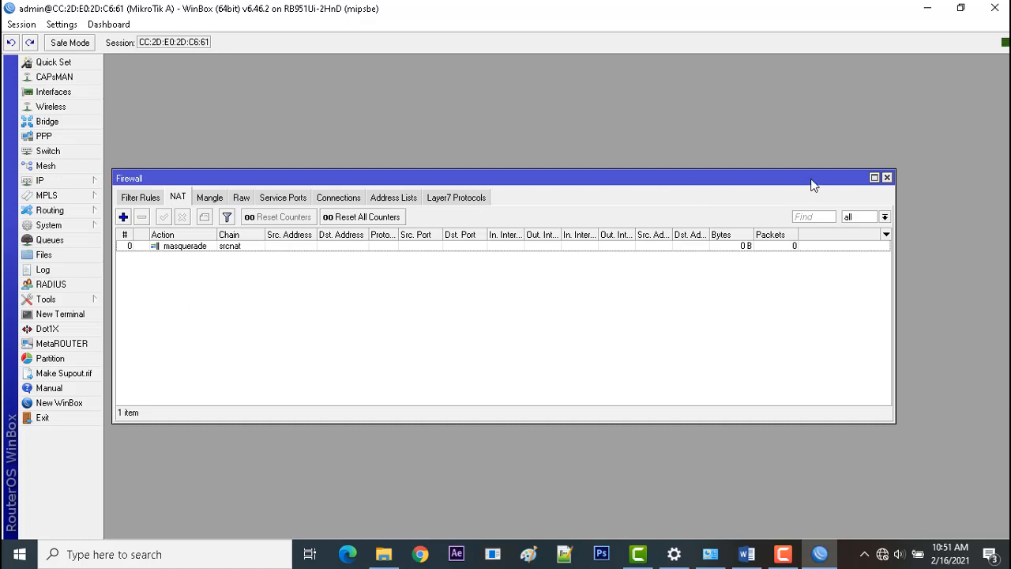
pyautogui.click(888, 177)
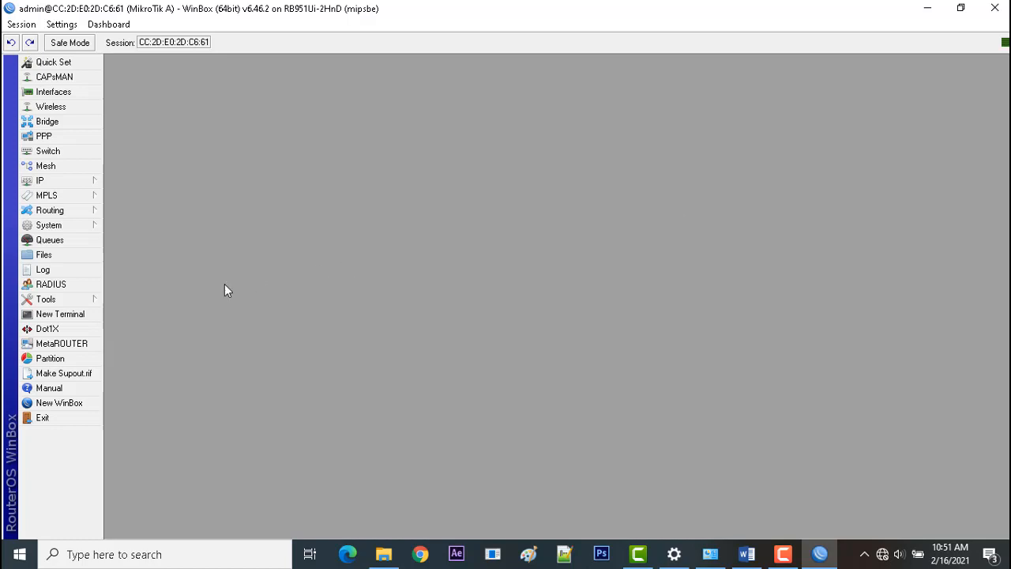
# Open the router's IP address list, place its window near the middle of the workspace, and start a new address entry.
pyautogui.click(64, 182)
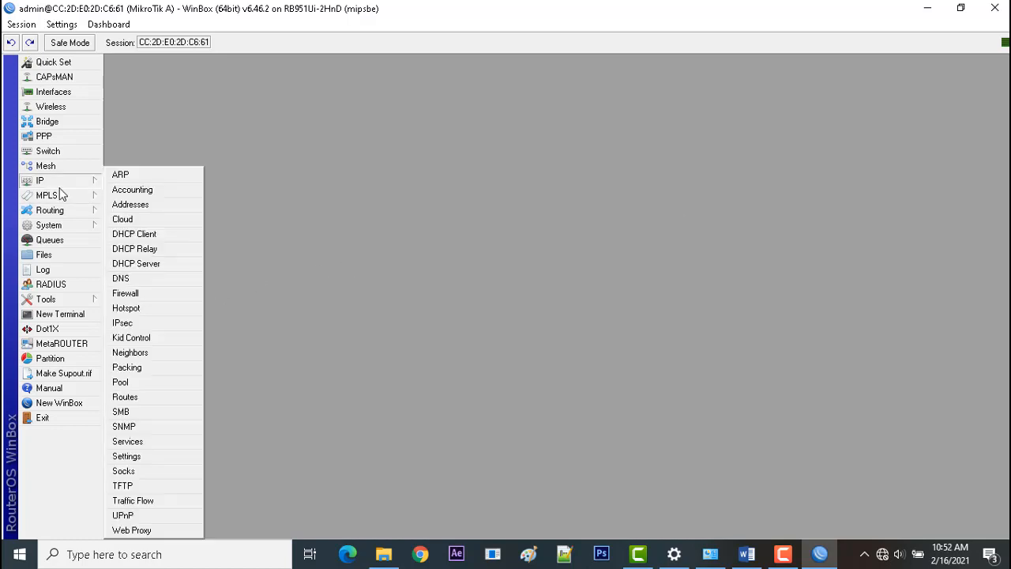
pyautogui.click(152, 204)
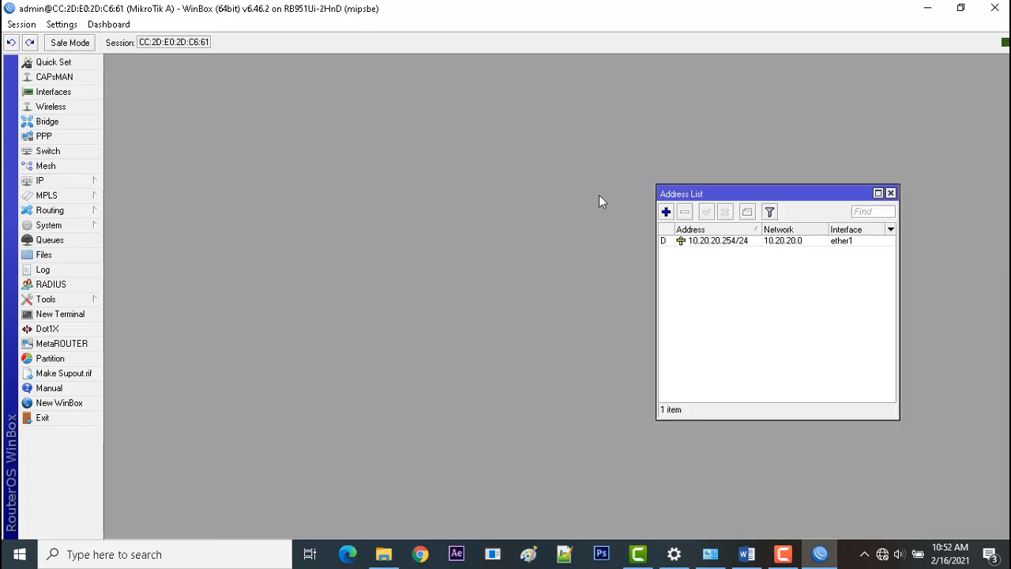
pyautogui.doubleClick(754, 187)
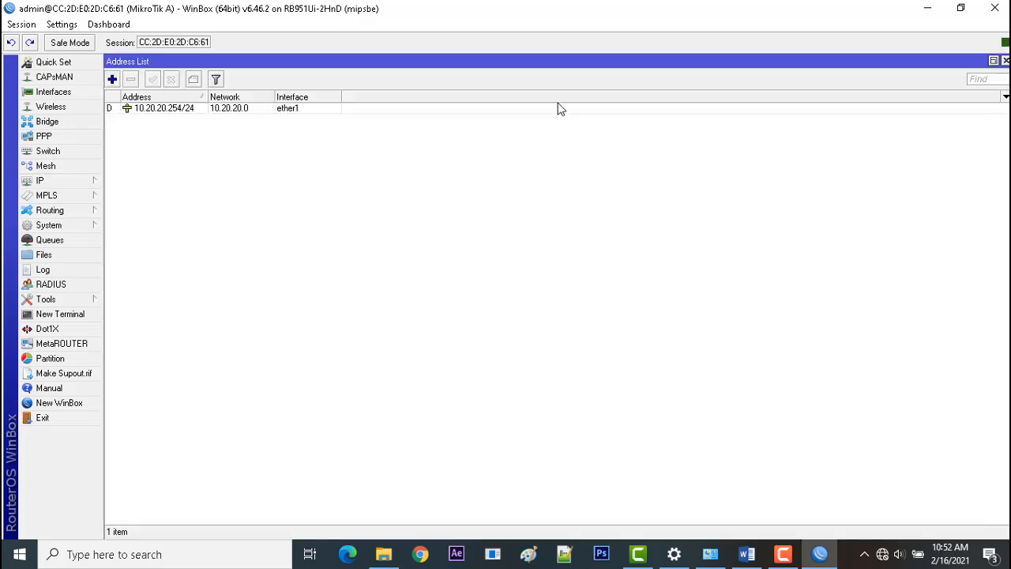
pyautogui.click(994, 60)
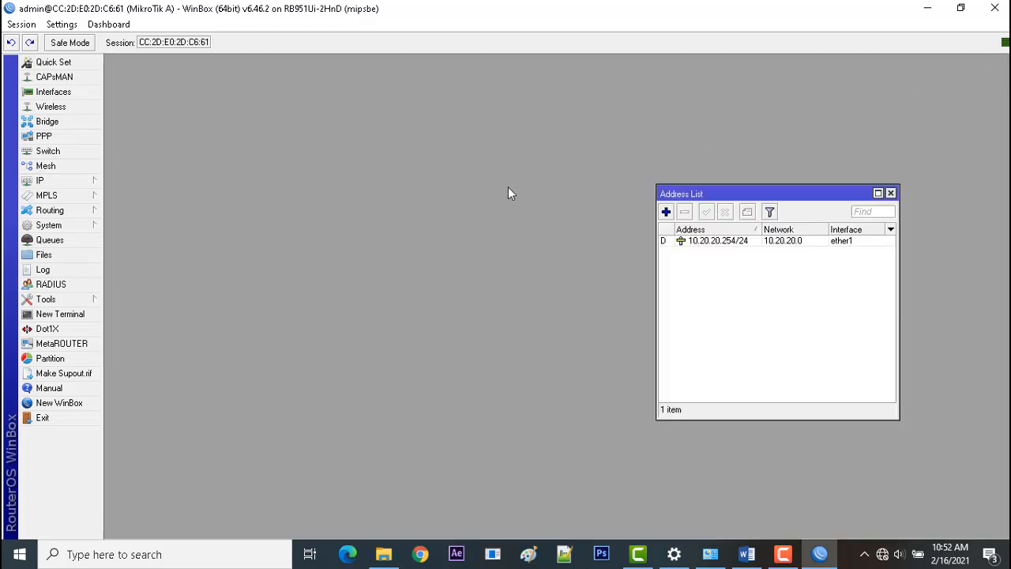
pyautogui.click(693, 243)
pyautogui.moveTo(785, 197); pyautogui.dragTo(567, 134)
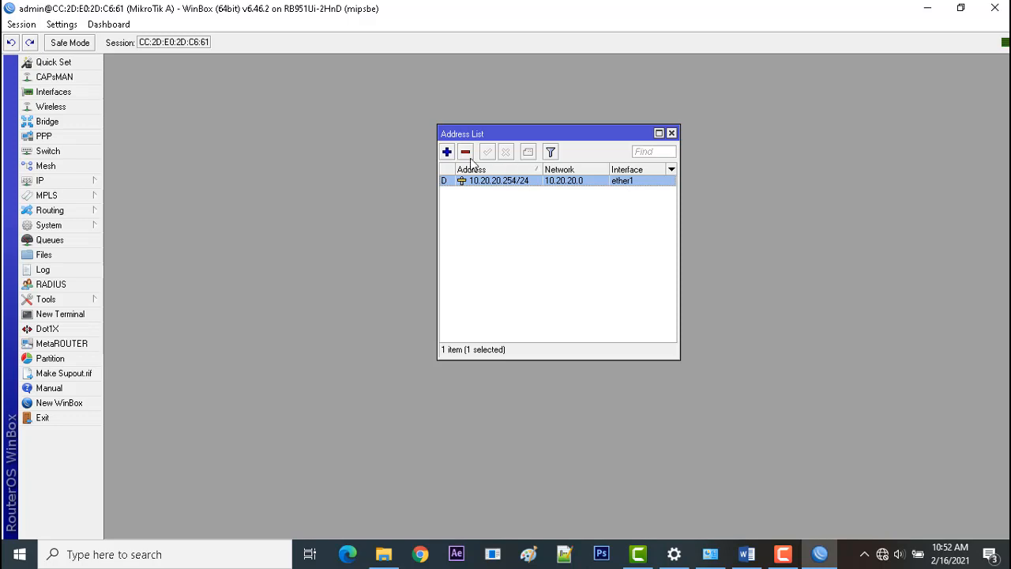
pyautogui.click(447, 152)
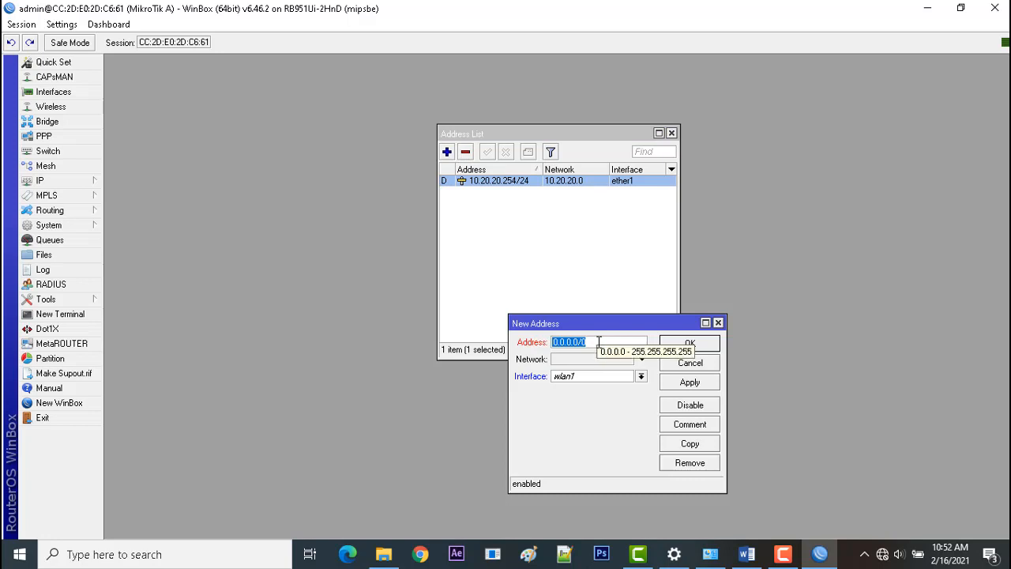
# Switch to the Word task sheet and look up the gateway address specified for the wireless local network (WLAN).
pyautogui.click(746, 556)
pyautogui.moveTo(1006, 430); pyautogui.dragTo(1001, 333)
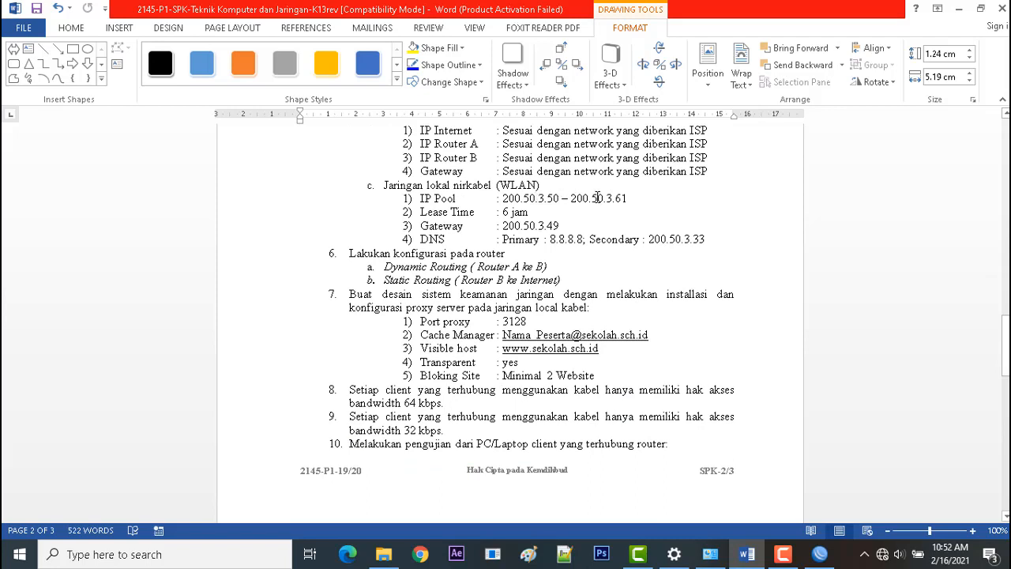
pyautogui.moveTo(561, 226); pyautogui.dragTo(503, 226)
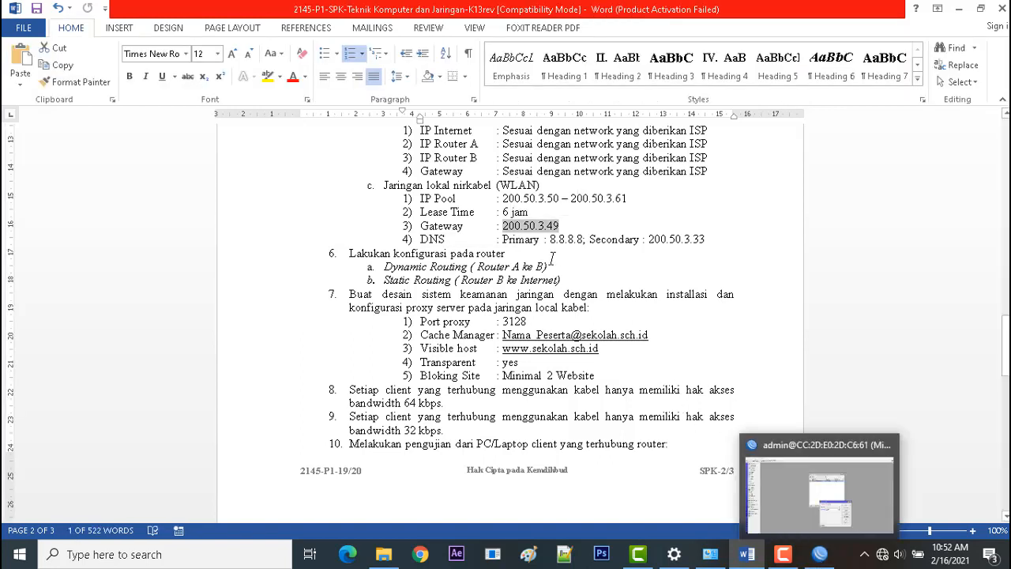
pyautogui.click(556, 226)
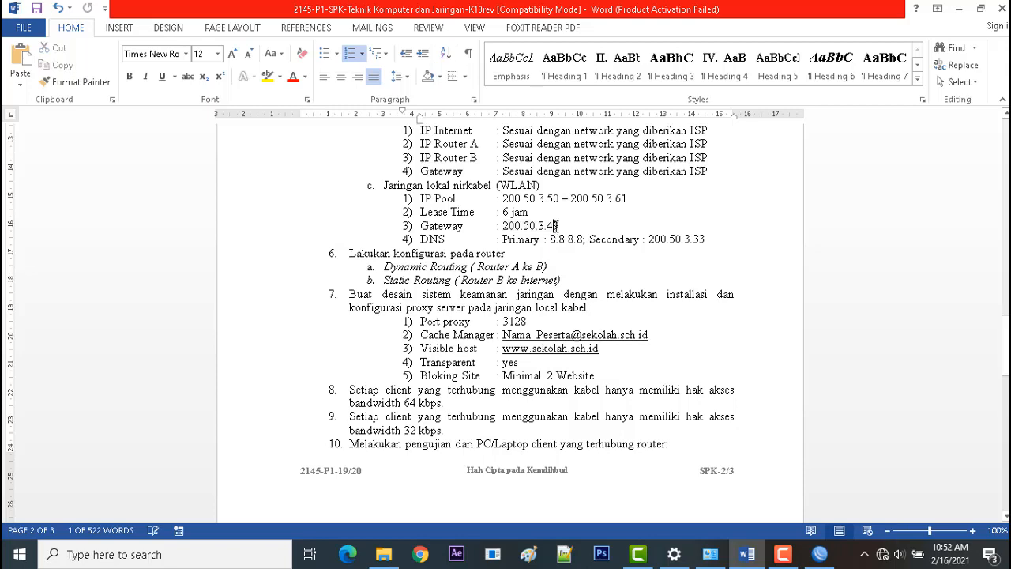
pyautogui.moveTo(555, 226); pyautogui.dragTo(503, 226)
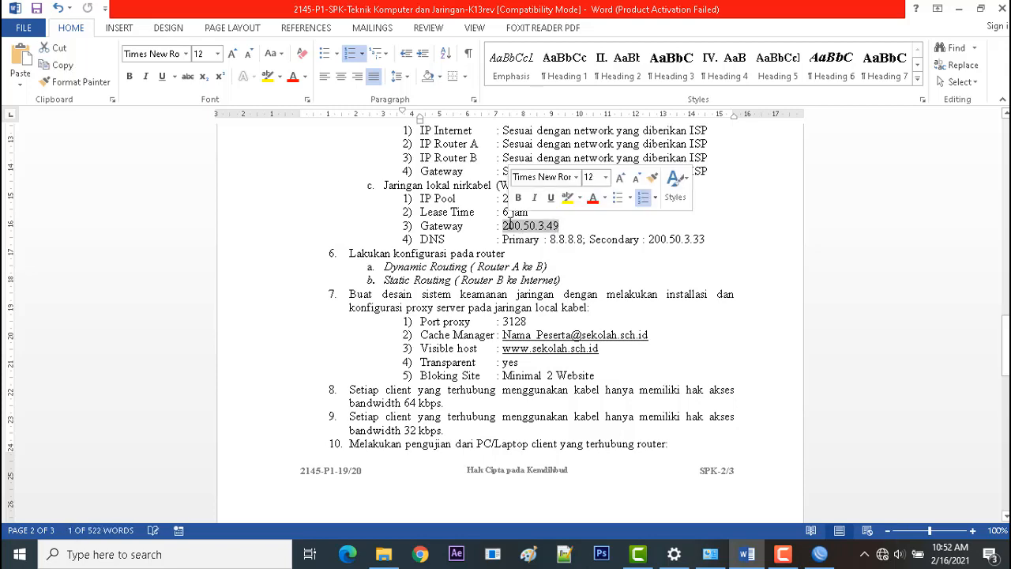
# Switch back to WinBox and add the address 200.50.3.49/28 on interface wlan1.
pyautogui.click(819, 554)
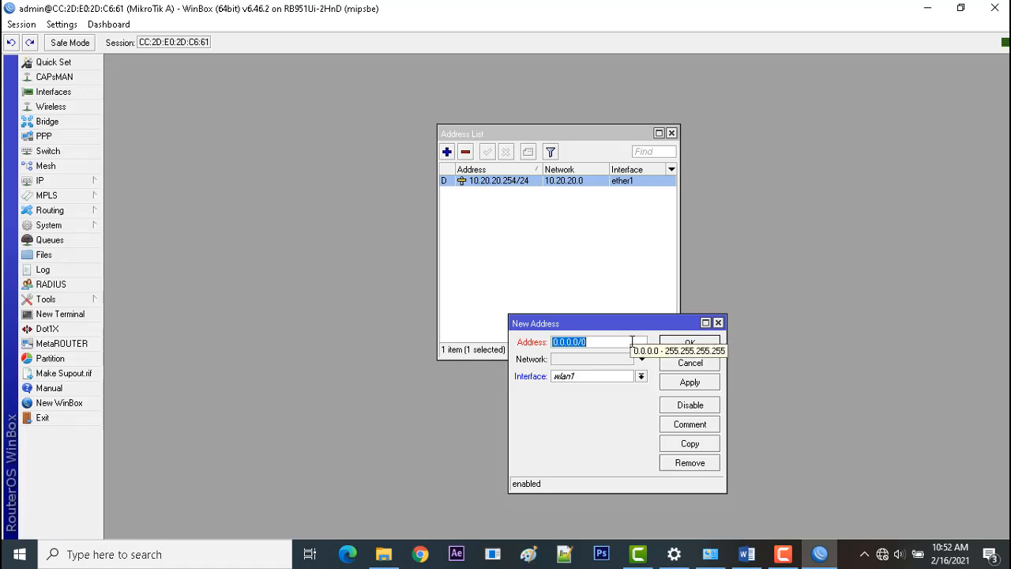
pyautogui.write('200.')
pyautogui.hotkey('alt', 'Tab')
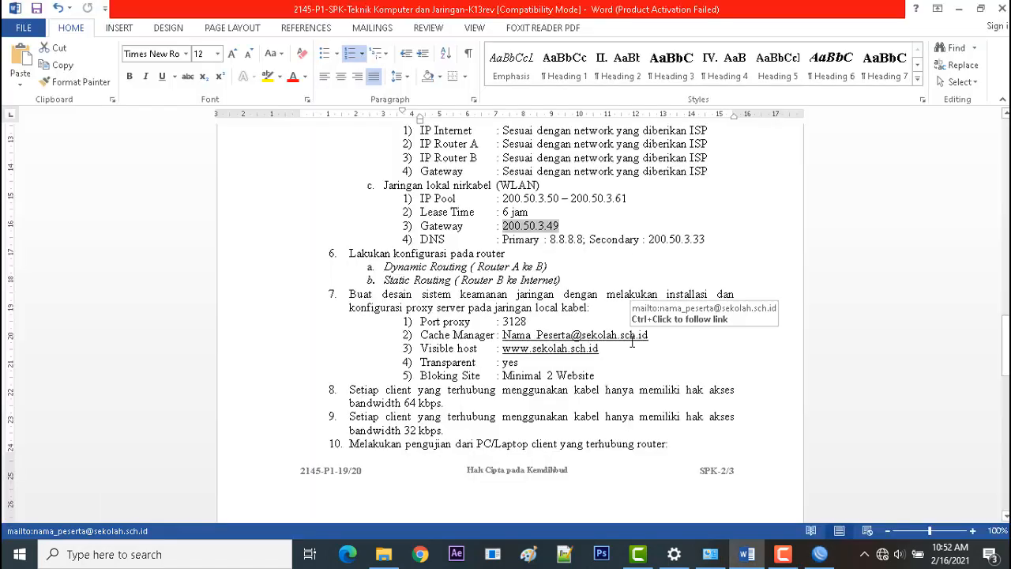
pyautogui.hotkey('alt', 'Tab')
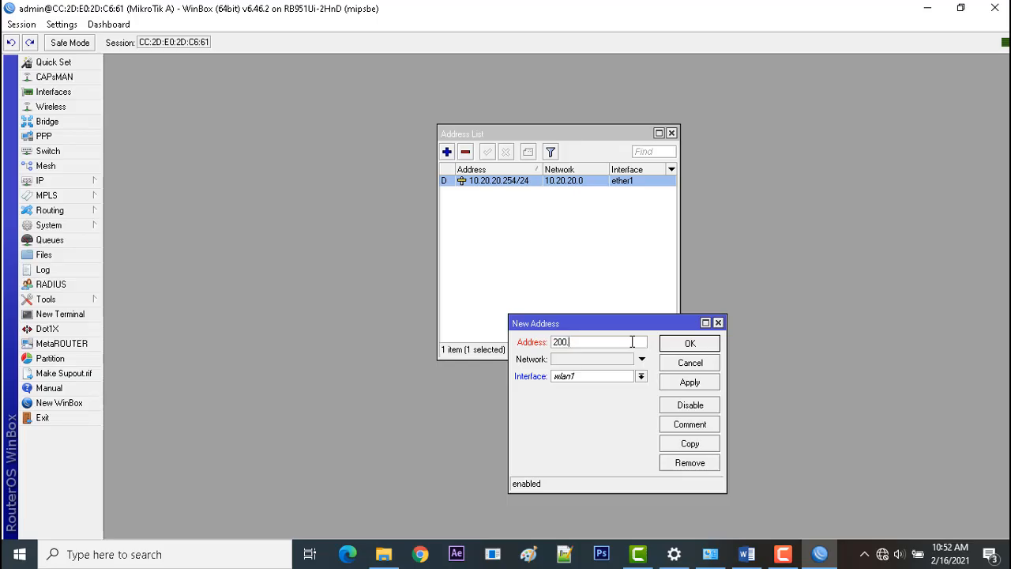
pyautogui.write('50.3.49/28')
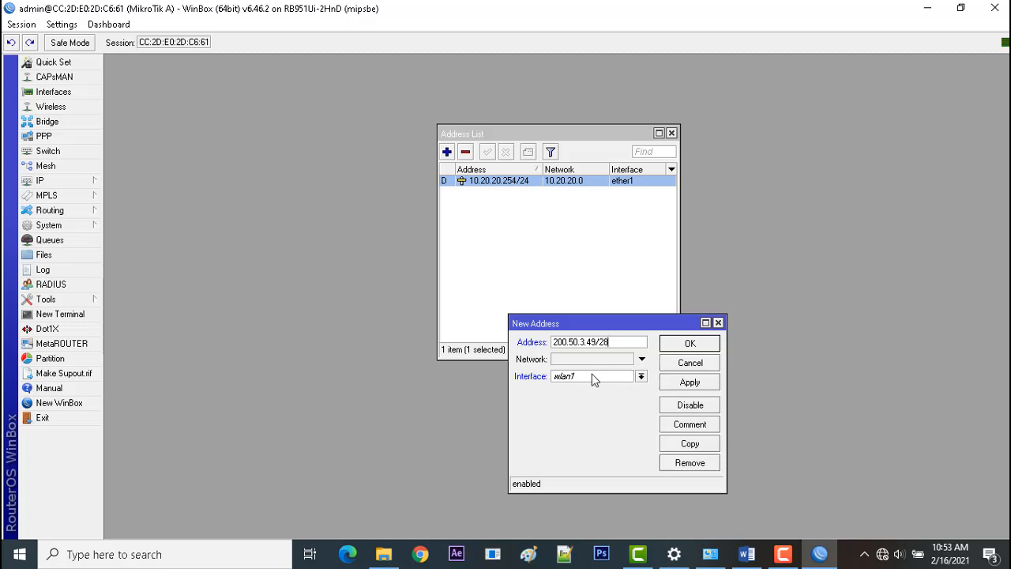
pyautogui.click(670, 384)
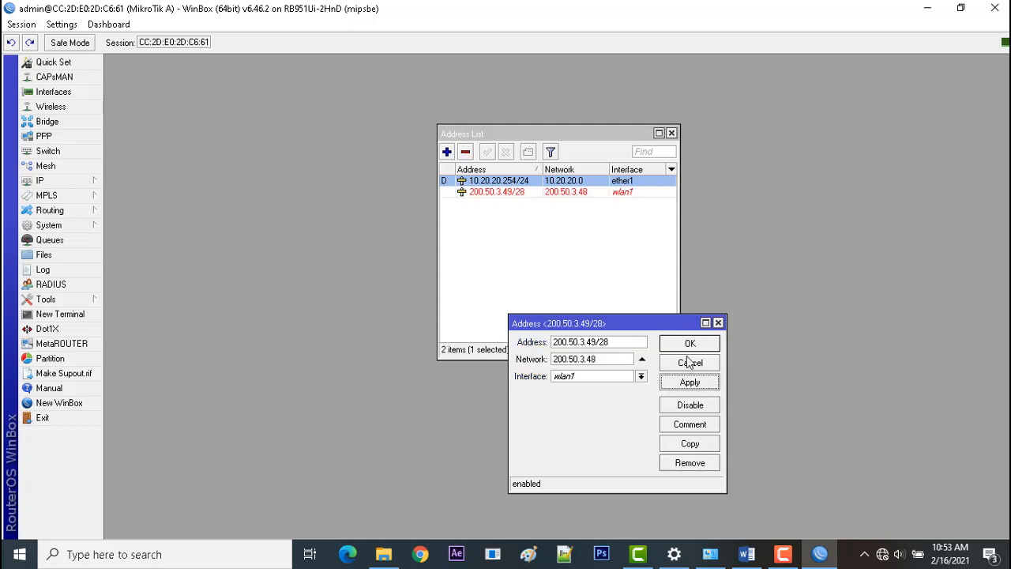
pyautogui.click(690, 345)
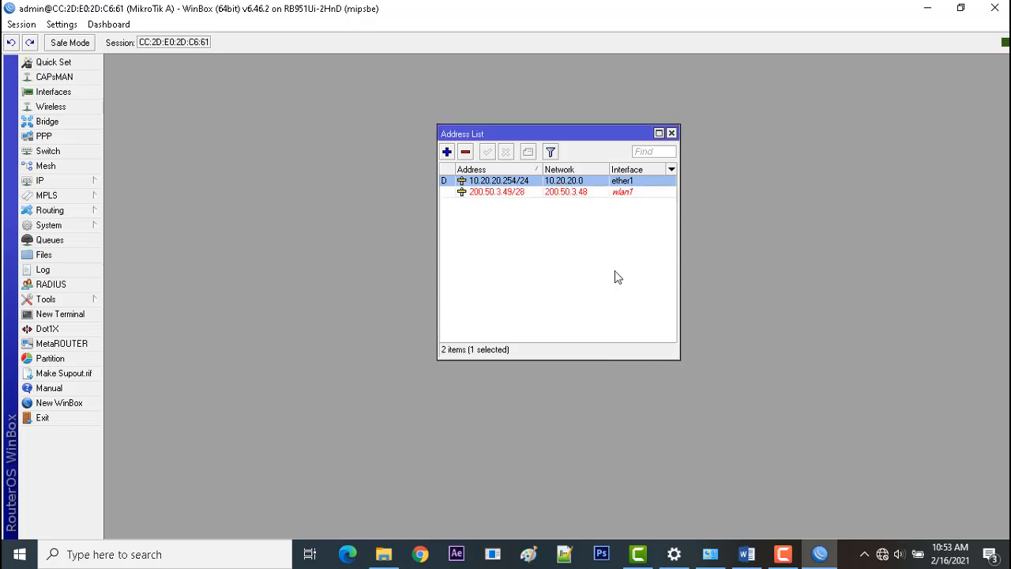
pyautogui.click(558, 195)
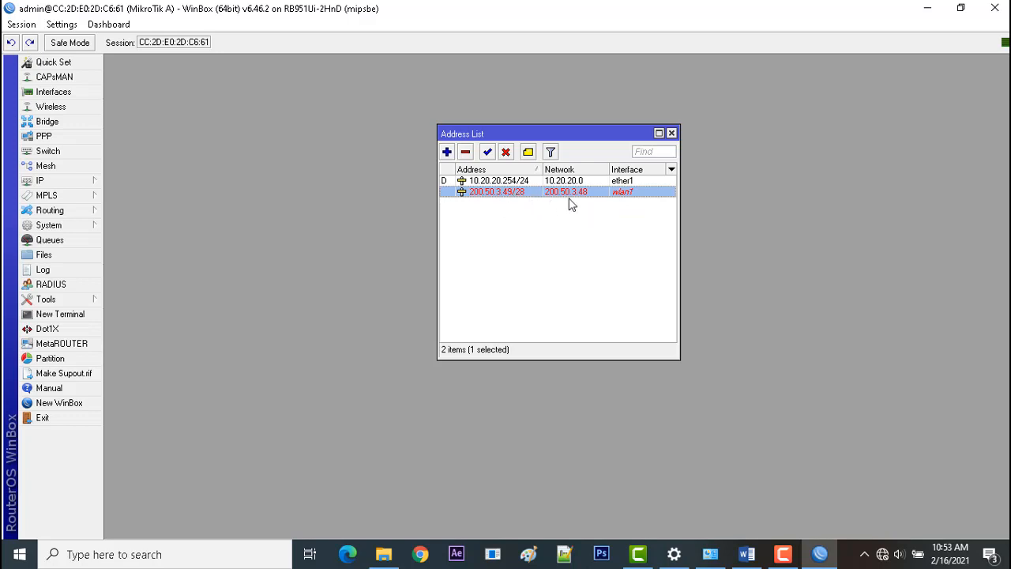
# Close the address list and enable the wlan1 interface in the router's interface list.
pyautogui.click(671, 133)
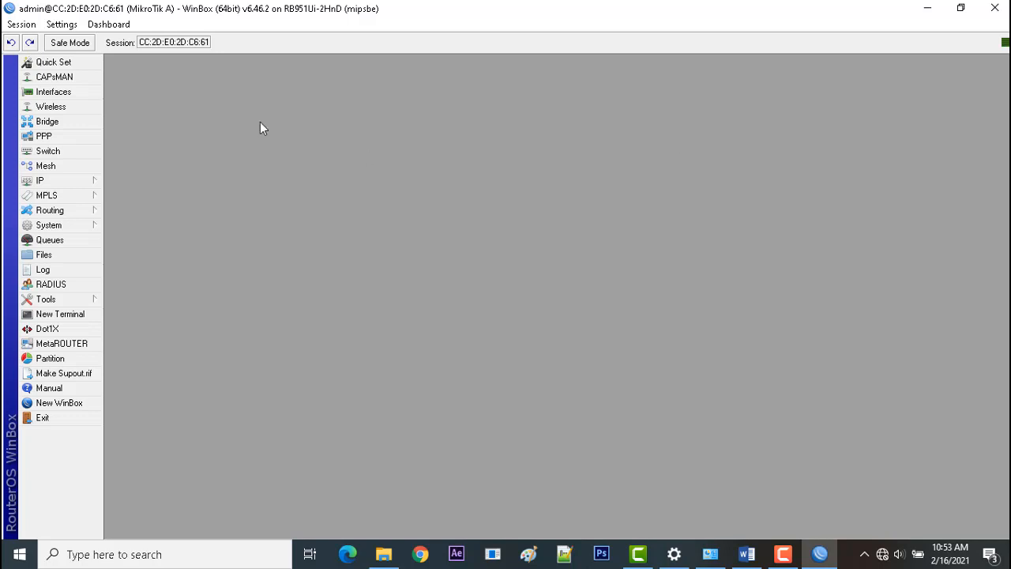
pyautogui.click(81, 91)
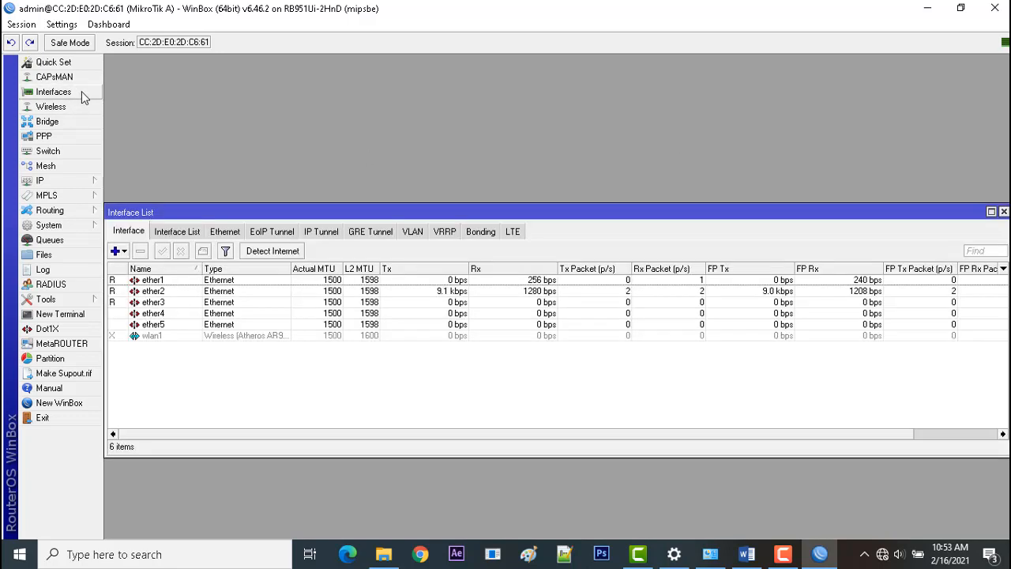
pyautogui.click(154, 336)
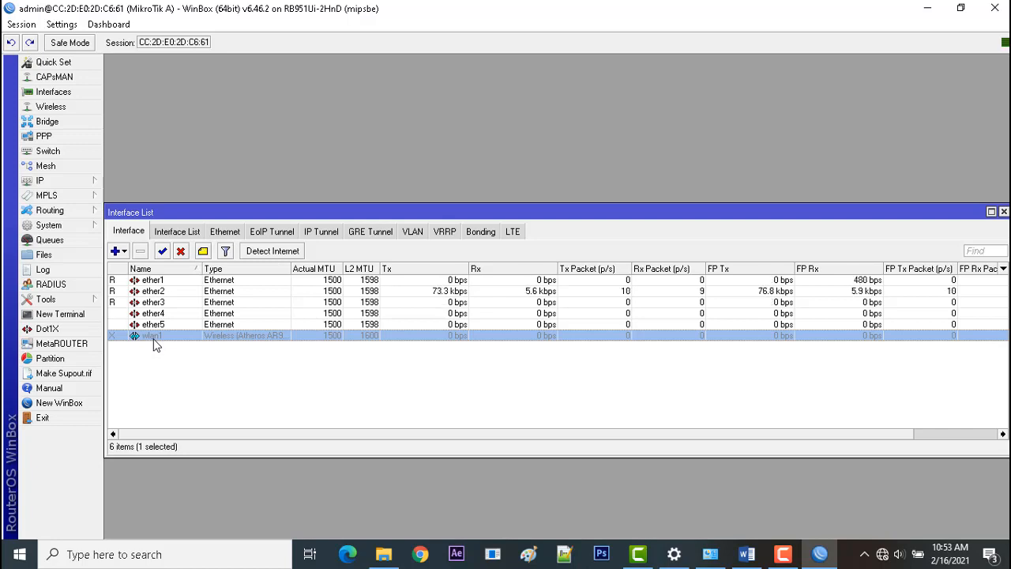
pyautogui.click(162, 251)
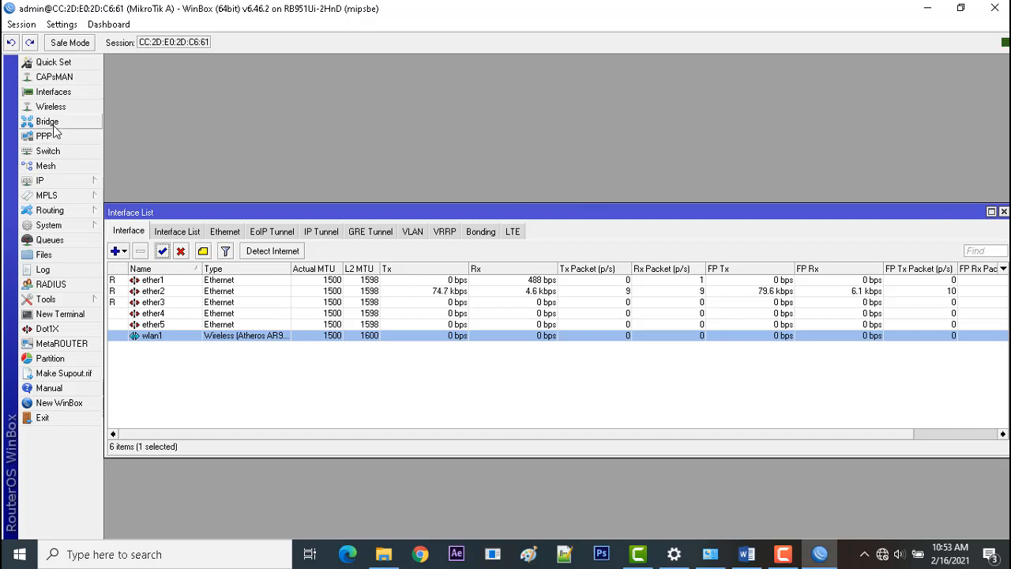
# Create a new wireless security profile with the default name and enter its WPA and WPA2 pre-shared keys.
pyautogui.click(52, 106)
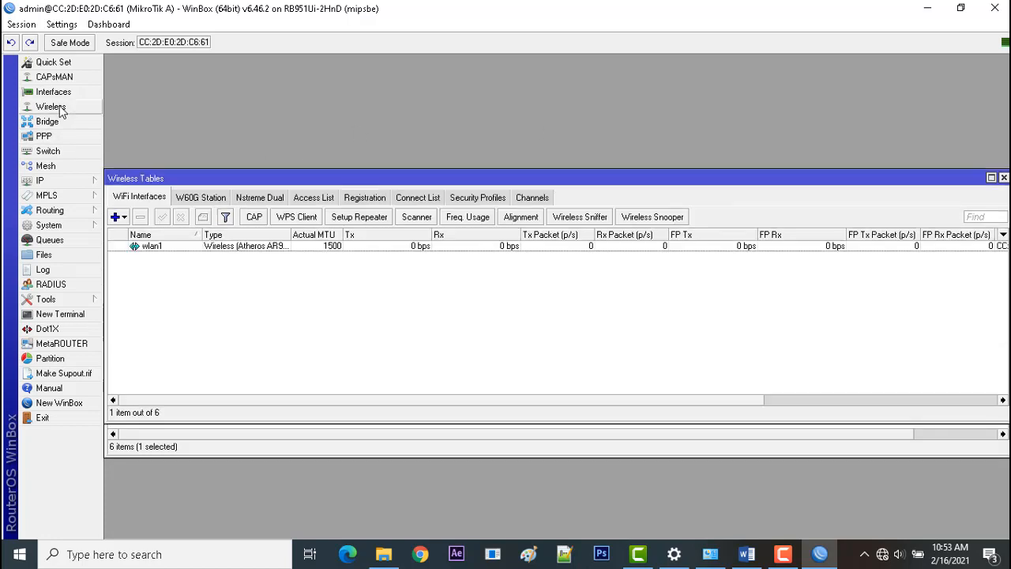
pyautogui.click(478, 202)
pyautogui.click(117, 217)
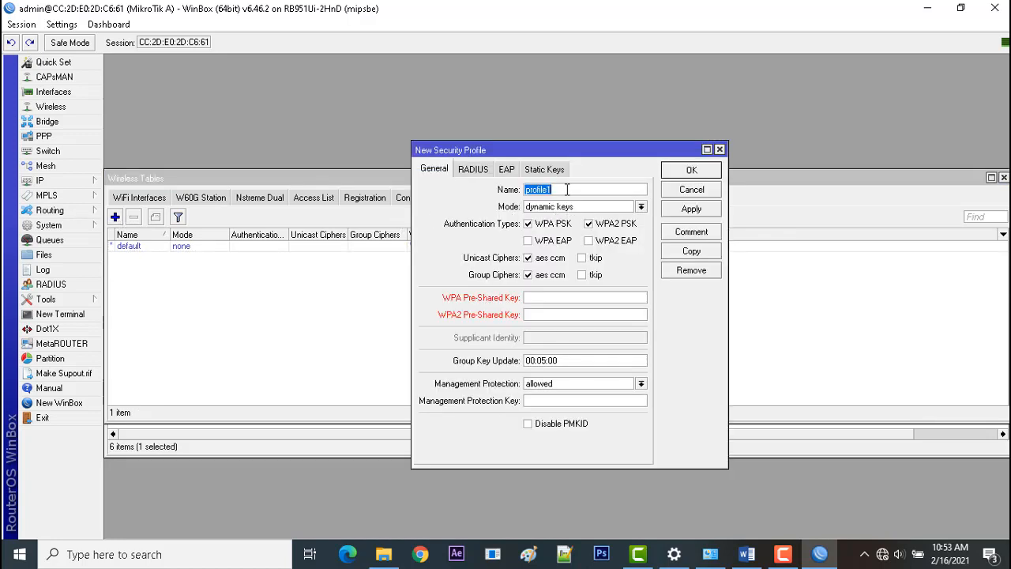
pyautogui.click(559, 300)
pyautogui.write('12345678')
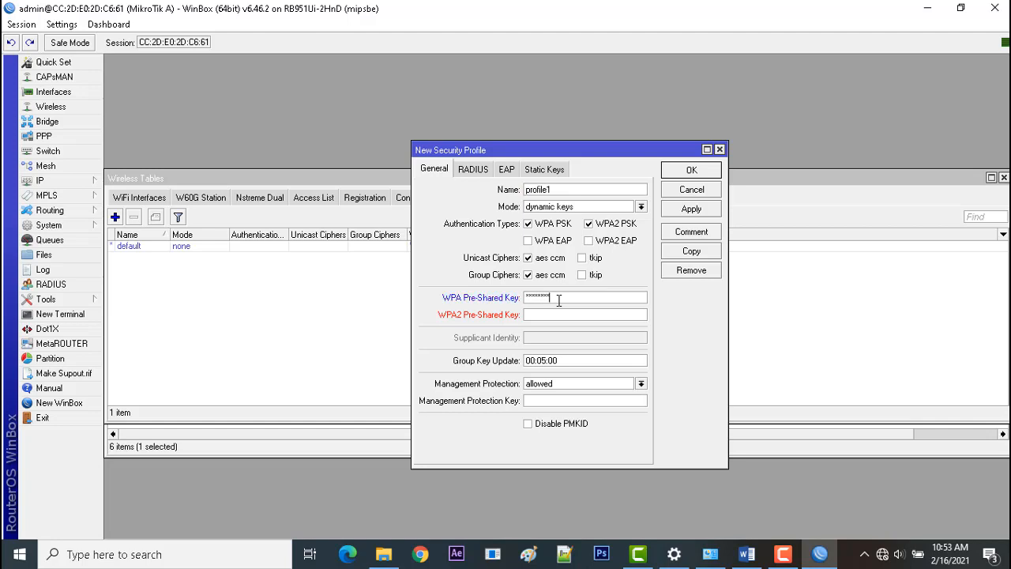
pyautogui.press('Tab')
pyautogui.write('12345678')
pyautogui.click(710, 213)
pyautogui.click(692, 170)
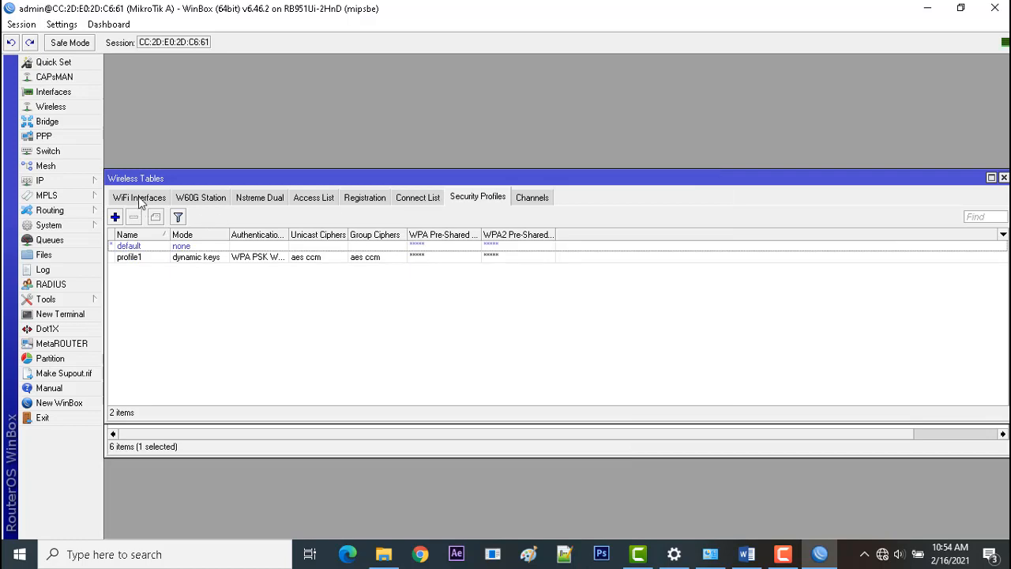
# Set the wlan1 wireless interface to ap bridge mode with the SSID "Paket 1".
pyautogui.click(139, 197)
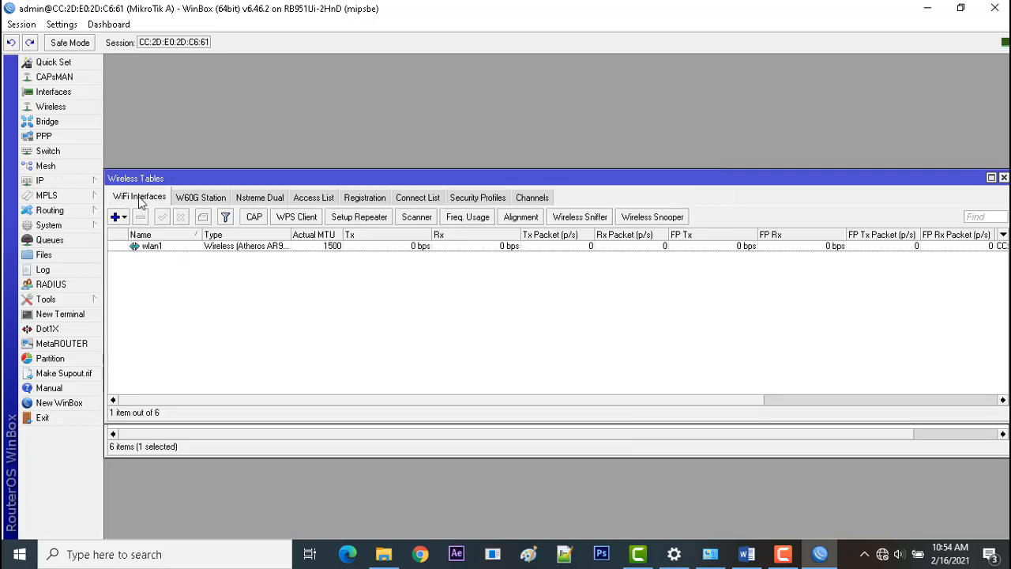
pyautogui.doubleClick(173, 248)
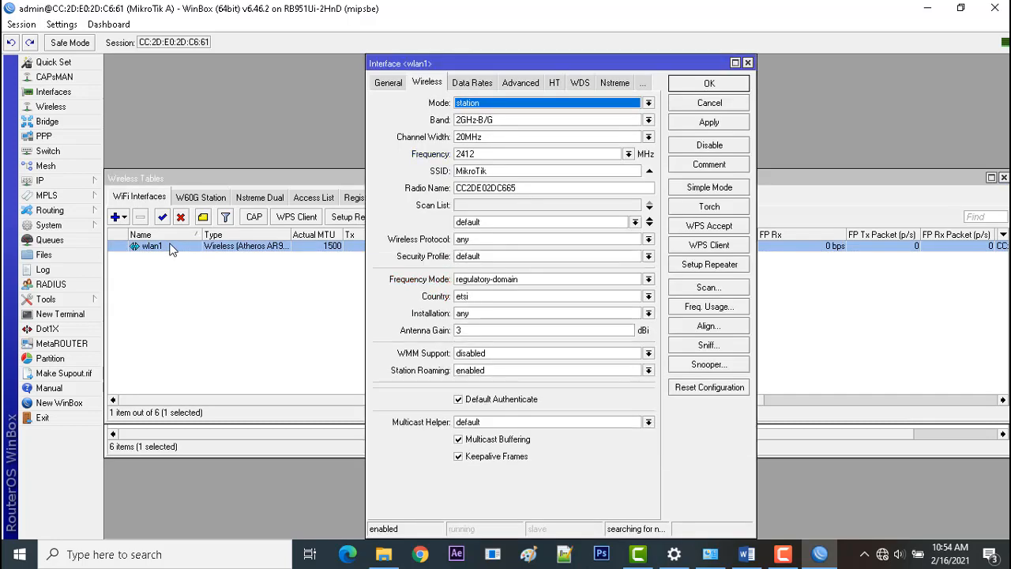
pyautogui.click(559, 107)
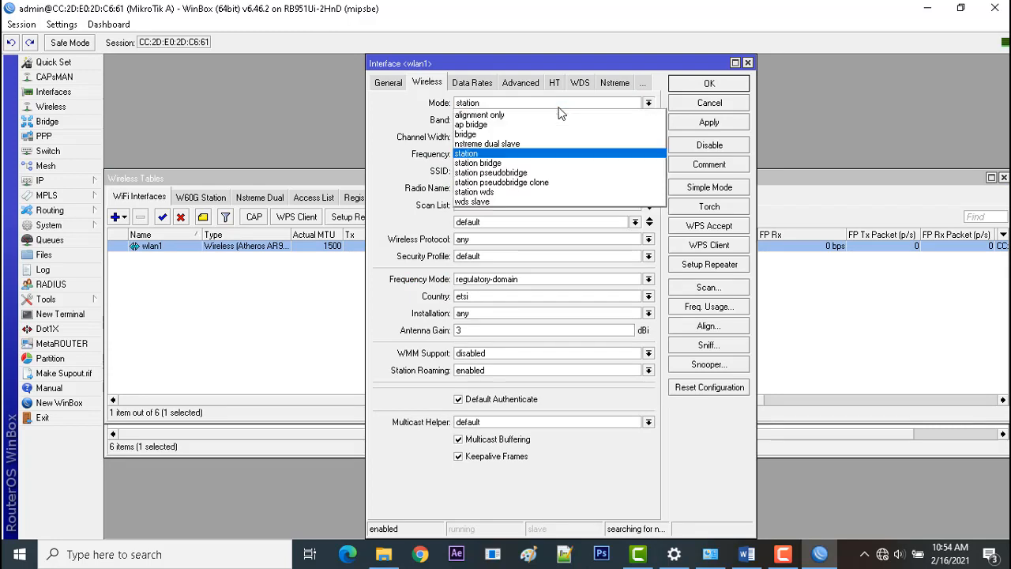
pyautogui.click(553, 121)
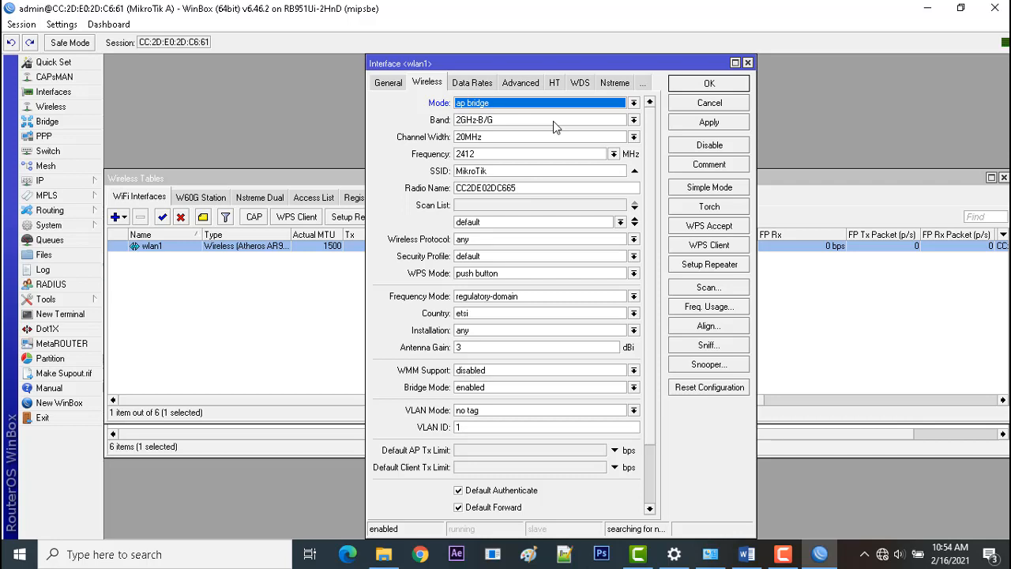
pyautogui.doubleClick(510, 170)
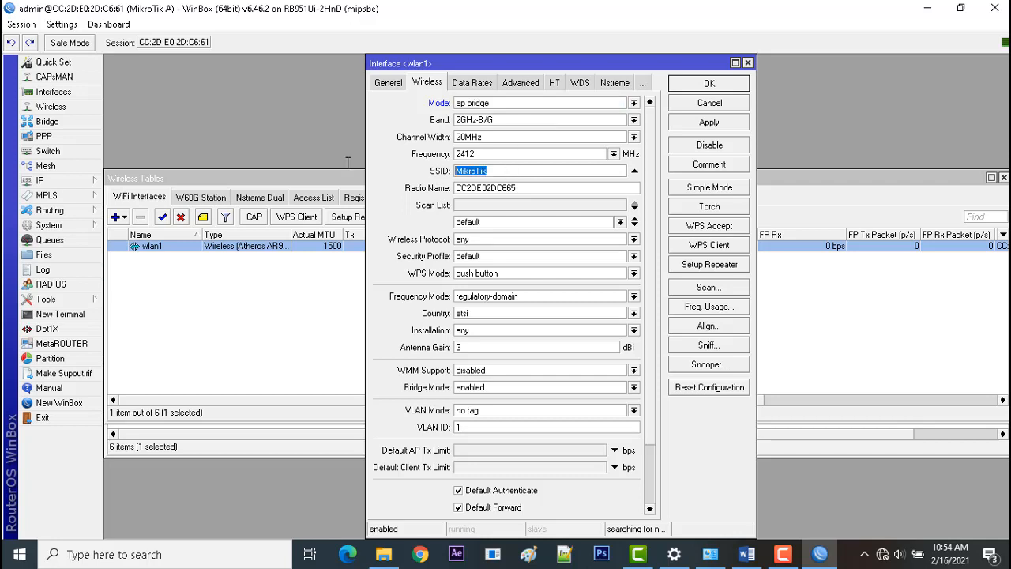
pyautogui.write('Paket 1')
# Assign security profile profile1 to wlan1, apply the wireless settings, and close the wireless and interface windows.
pyautogui.click(558, 253)
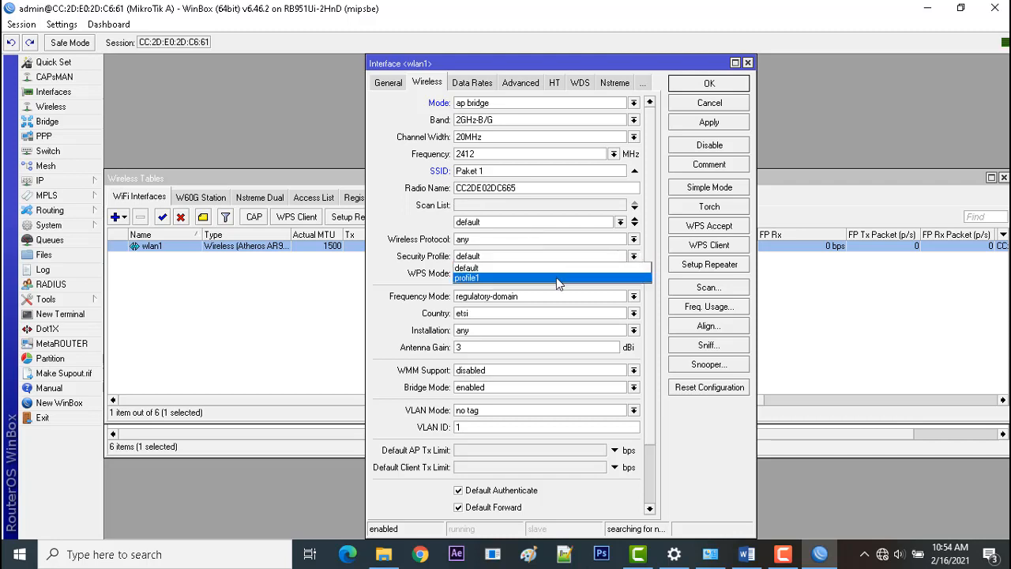
pyautogui.click(556, 277)
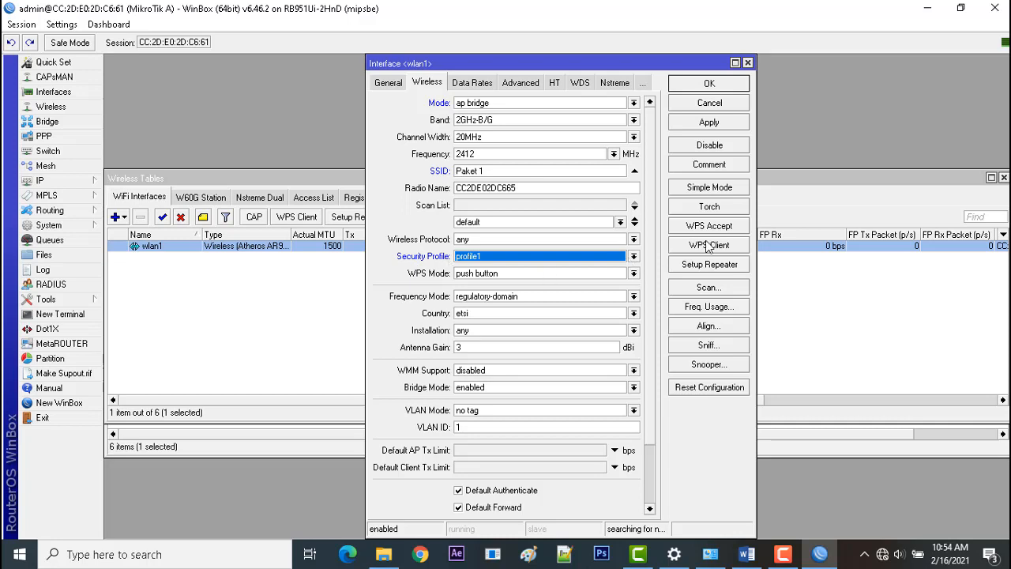
pyautogui.click(711, 188)
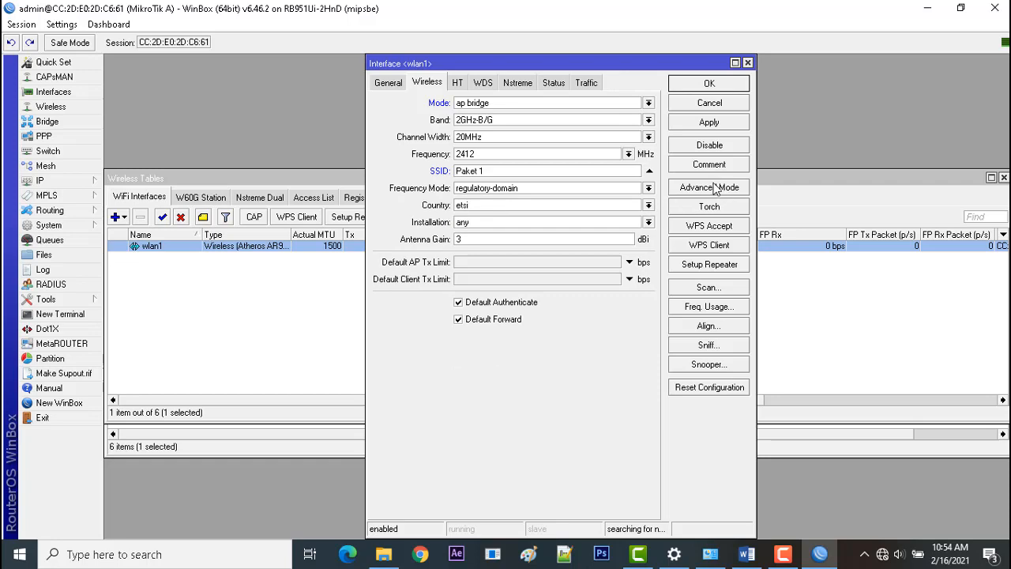
pyautogui.click(714, 187)
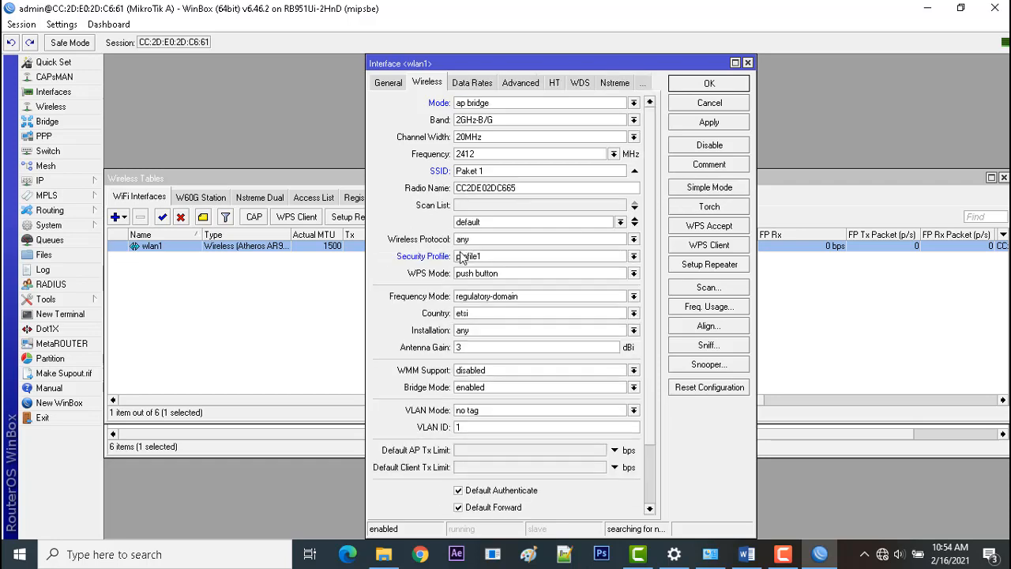
pyautogui.click(503, 260)
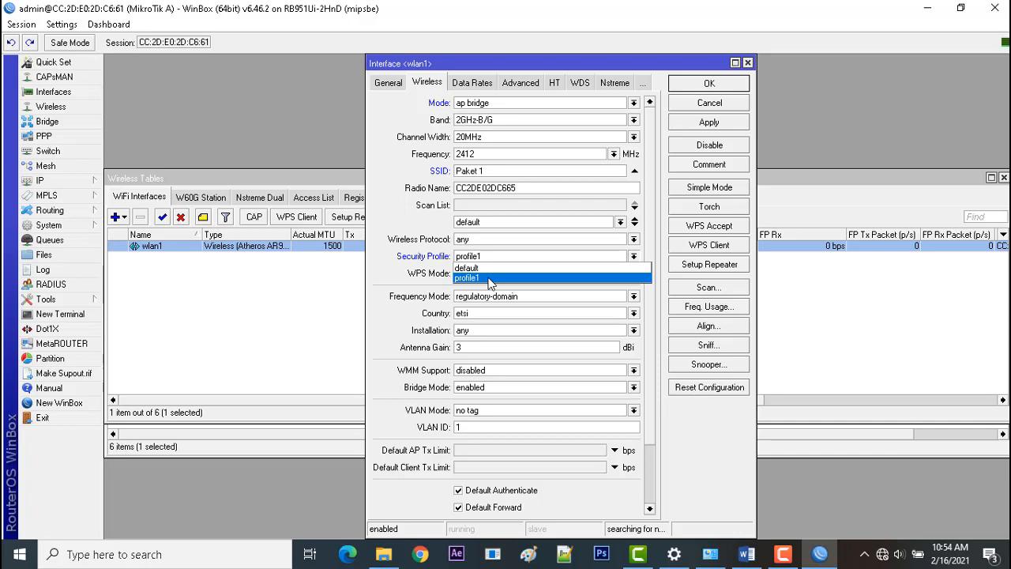
pyautogui.click(711, 124)
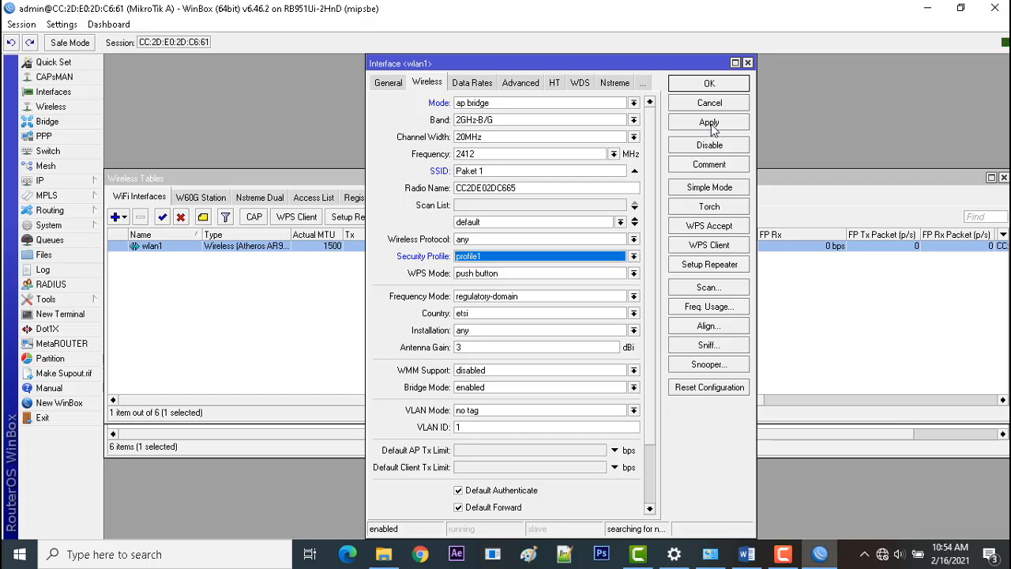
pyautogui.click(710, 123)
pyautogui.click(718, 83)
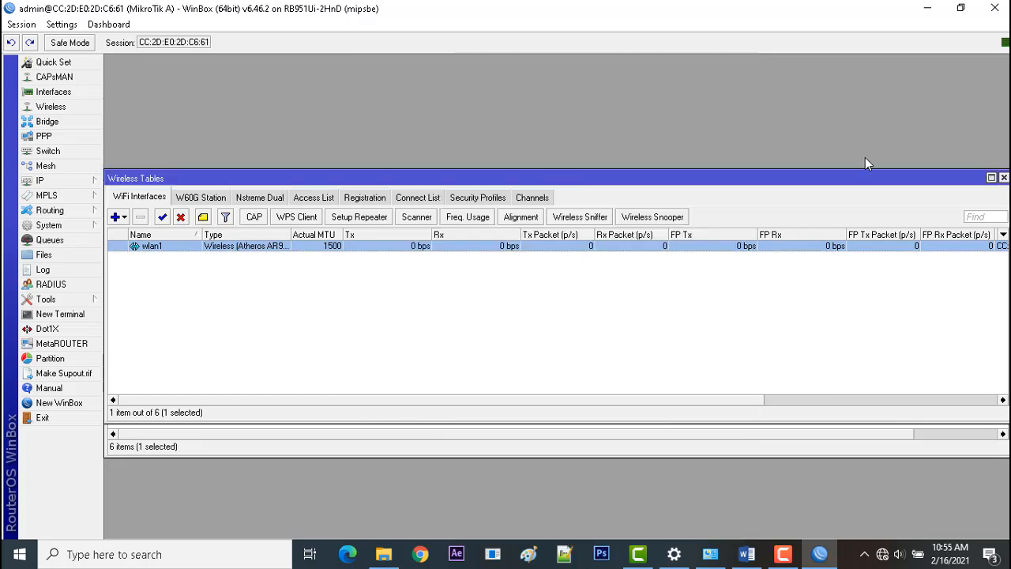
pyautogui.click(1003, 177)
pyautogui.click(1003, 211)
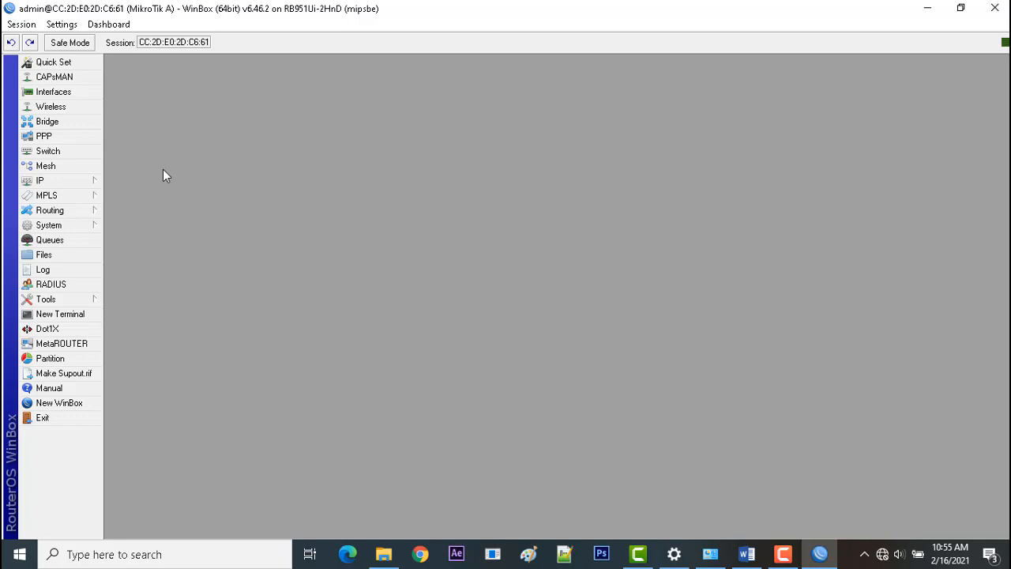
# Start a DHCP server setup on wlan1, accepting address space 200.50.3.48/28 and gateway 200.50.3.49.
pyautogui.click(83, 183)
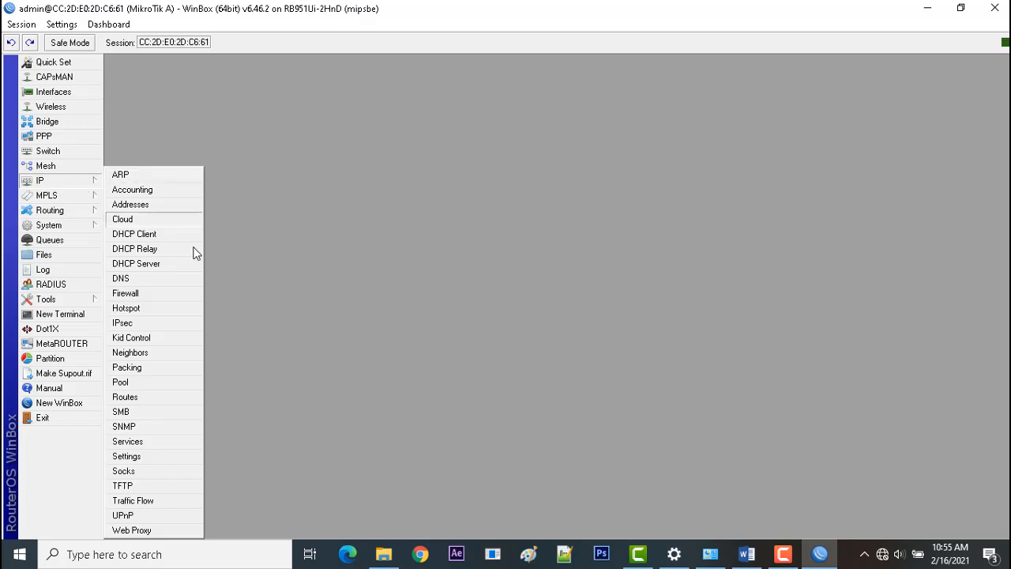
pyautogui.click(173, 270)
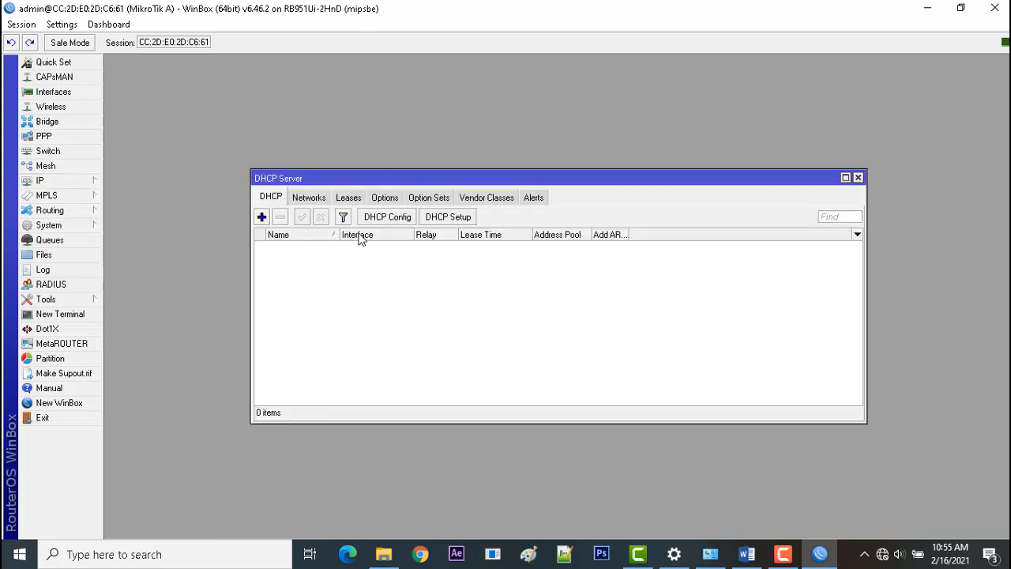
pyautogui.click(449, 217)
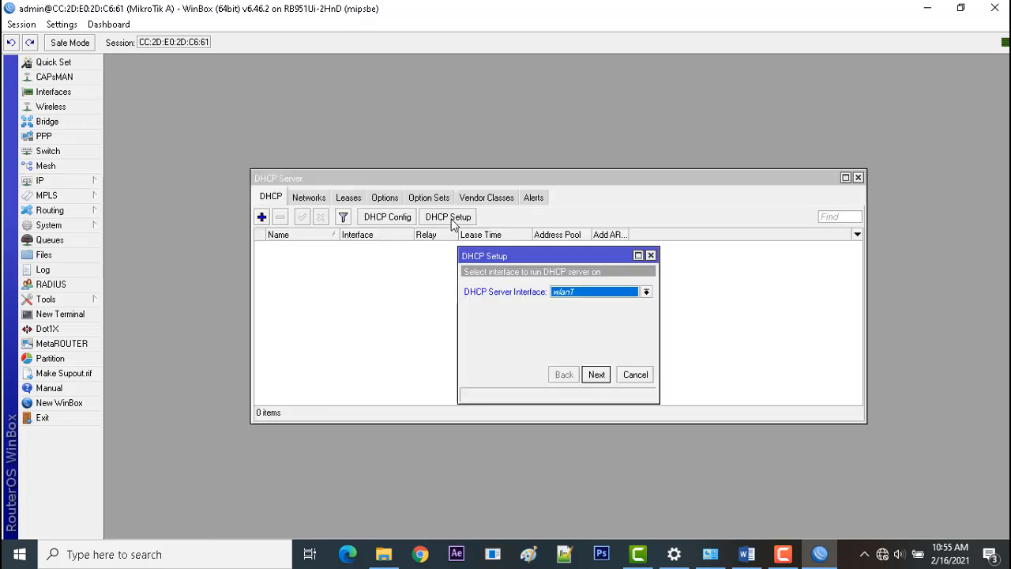
pyautogui.click(609, 294)
pyautogui.click(610, 297)
pyautogui.click(597, 377)
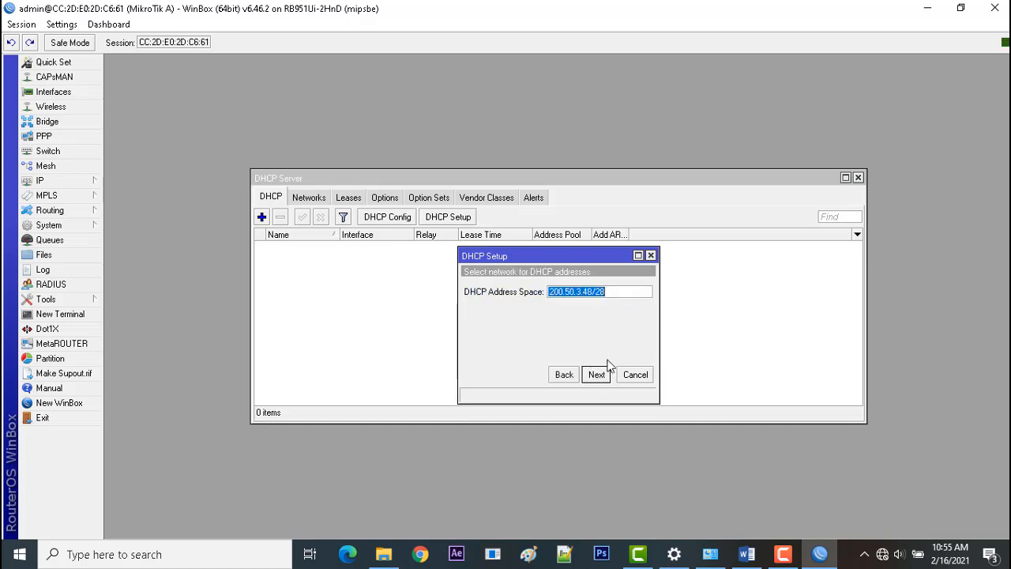
pyautogui.click(603, 377)
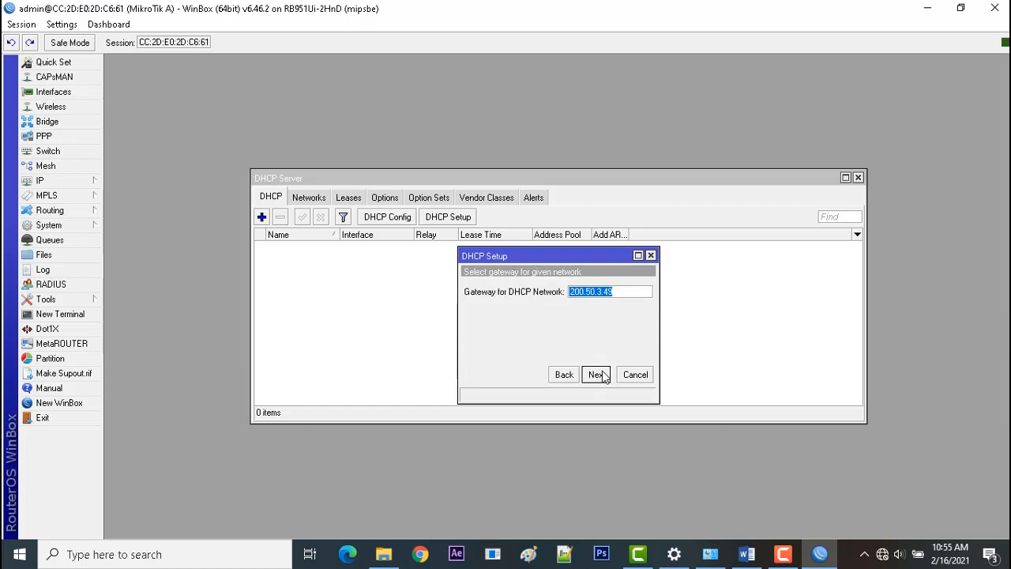
pyautogui.click(603, 376)
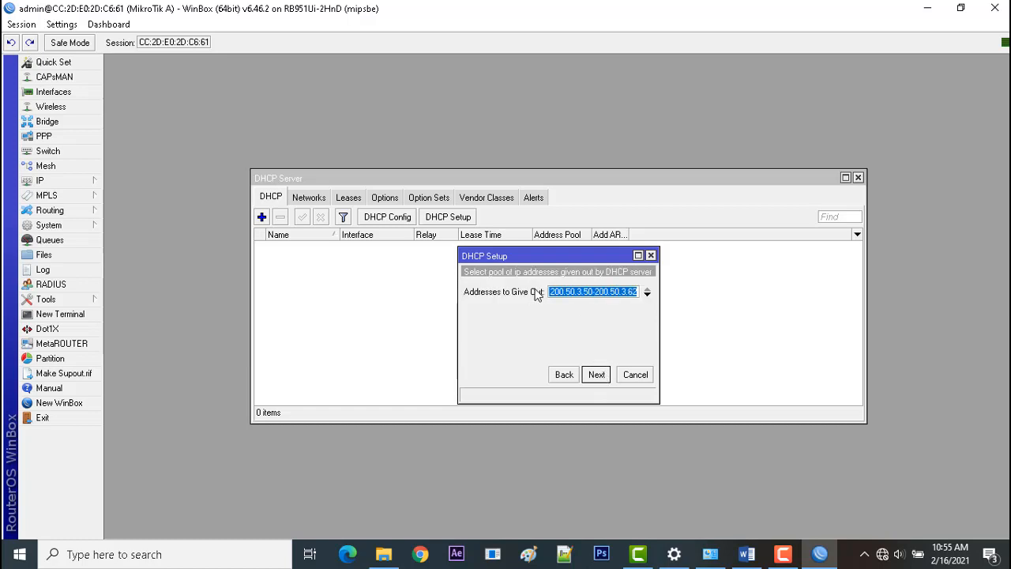
# Switch to the Word task sheet and look up the IP pool specified for the wireless local network (WLAN).
pyautogui.click(746, 554)
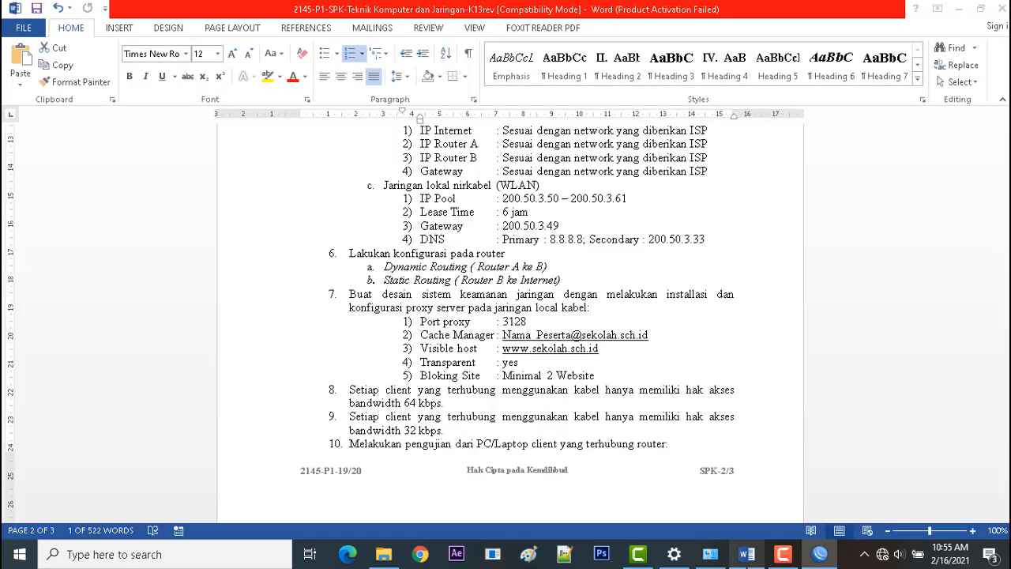
pyautogui.click(557, 200)
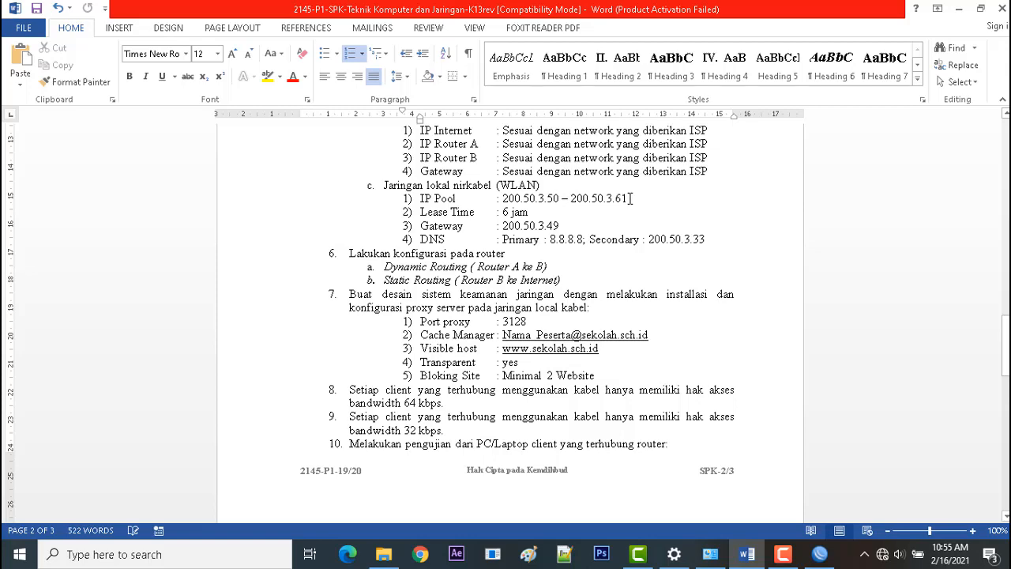
pyautogui.click(783, 554)
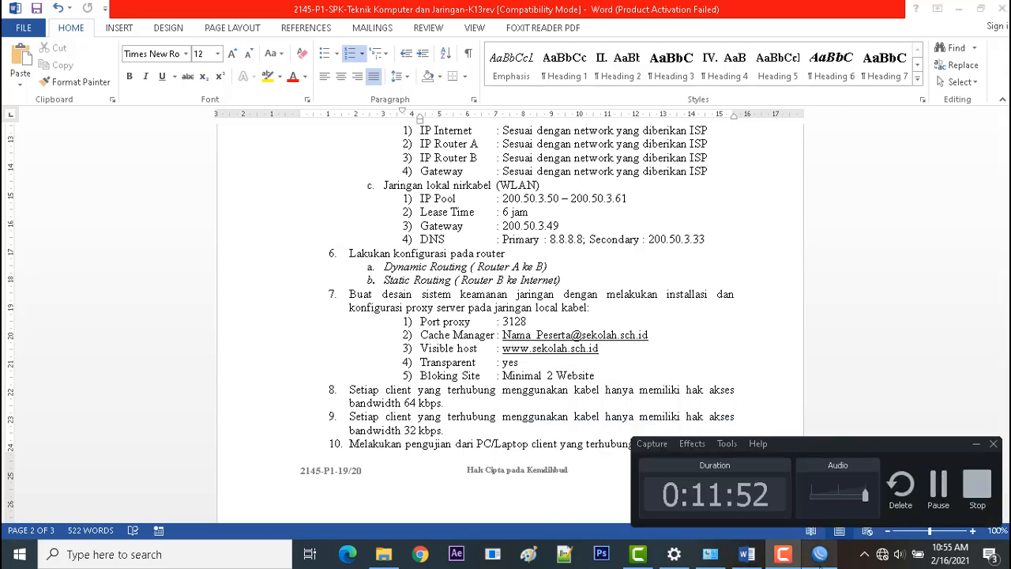
# Switch back to WinBox and set the DHCP address pool to 200.50.3.50-200.50.3.61, continuing to the DNS servers.
pyautogui.click(819, 554)
pyautogui.click(977, 445)
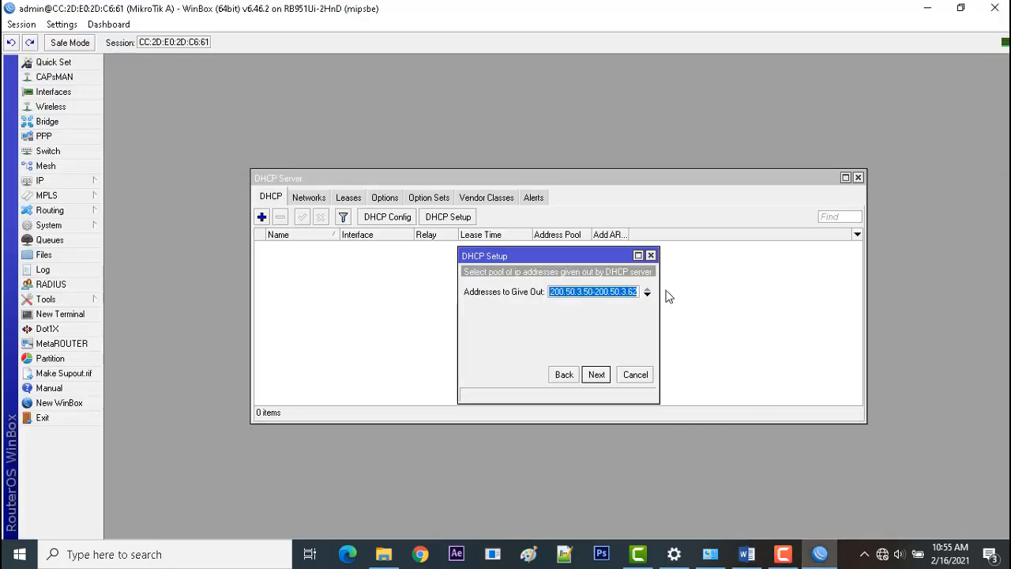
pyautogui.click(576, 292)
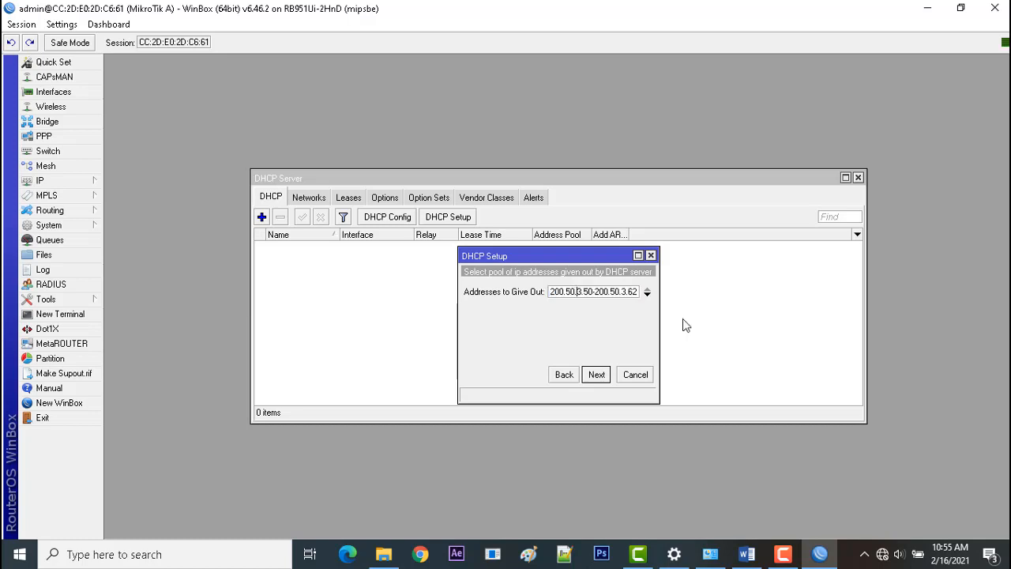
pyautogui.press('Right')
pyautogui.press('Right')
pyautogui.write('.')
pyautogui.press('Right')
pyautogui.press('Right')
pyautogui.press('End')
pyautogui.press('BackSpace')
pyautogui.click(593, 373)
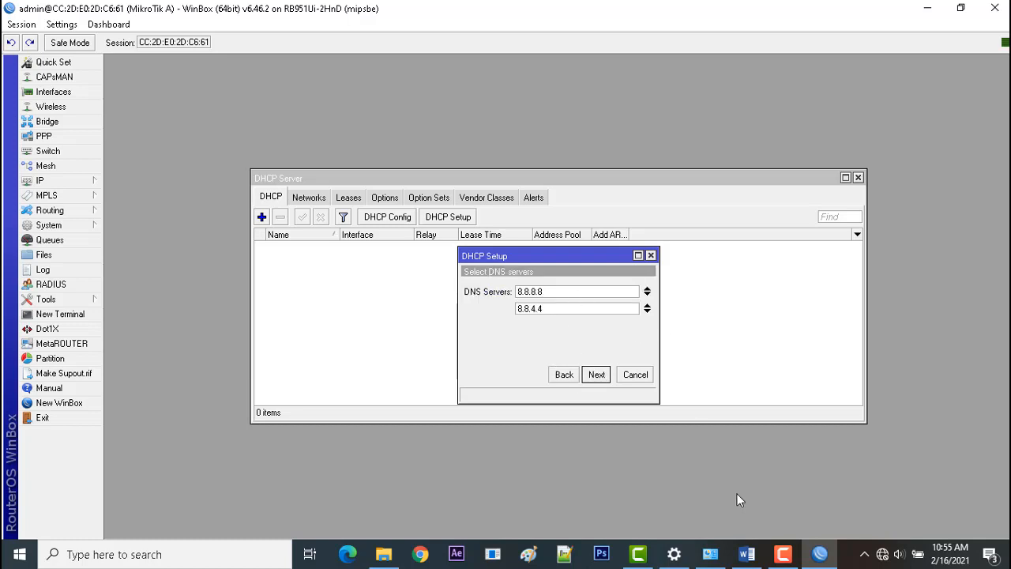
# Look up the WLAN secondary DNS in the Word task sheet, then set it to 200.50.3.33 in WinBox's DHCP setup and continue.
pyautogui.click(746, 554)
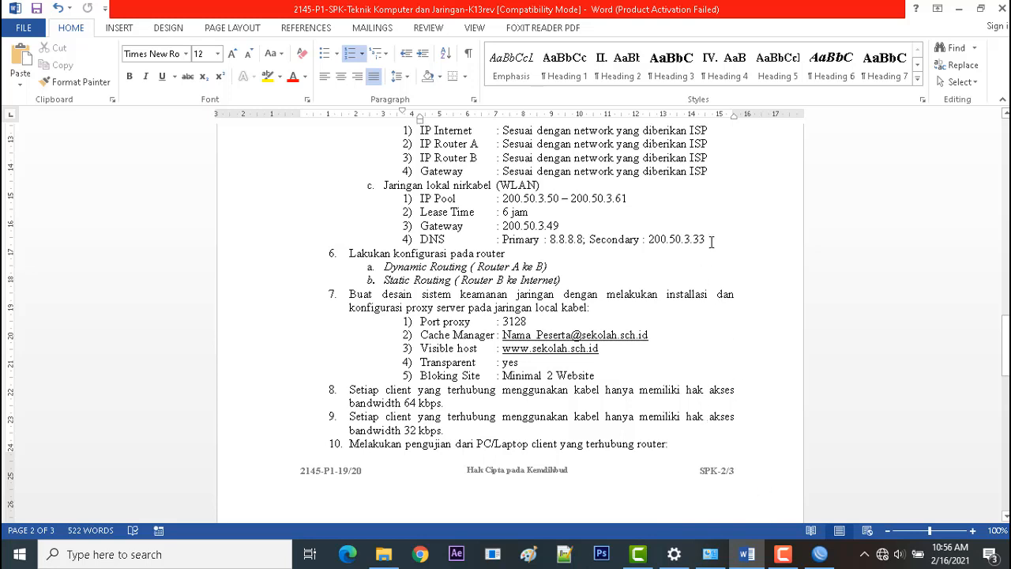
pyautogui.moveTo(710, 240); pyautogui.dragTo(648, 241)
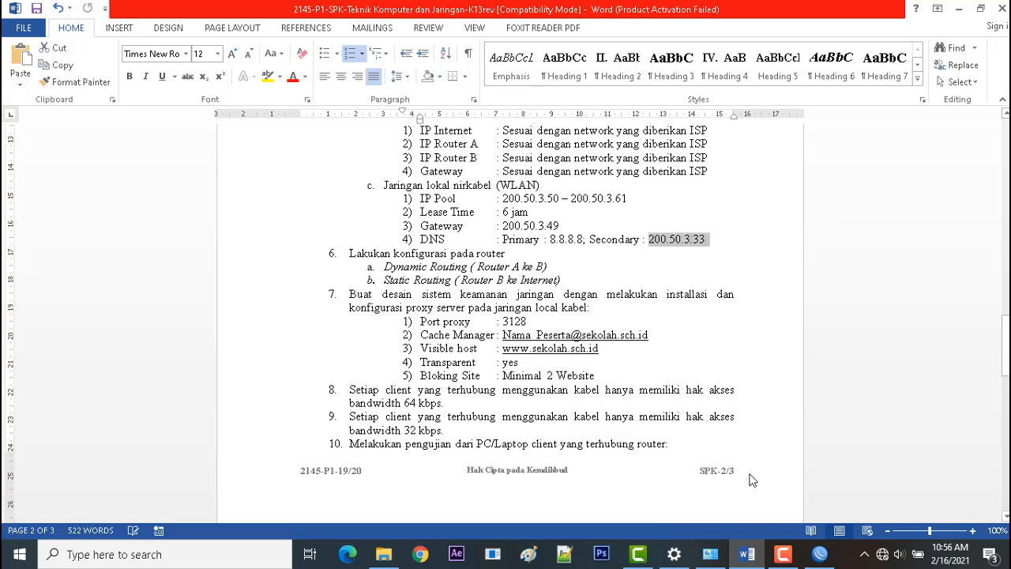
pyautogui.click(812, 563)
pyautogui.press('Tab')
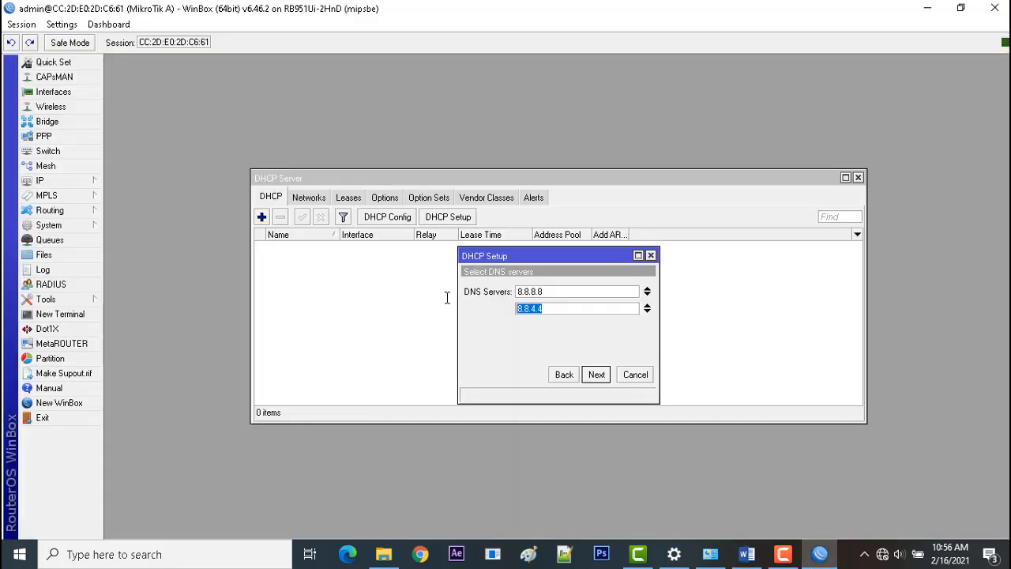
pyautogui.write('200.50.')
pyautogui.click(747, 554)
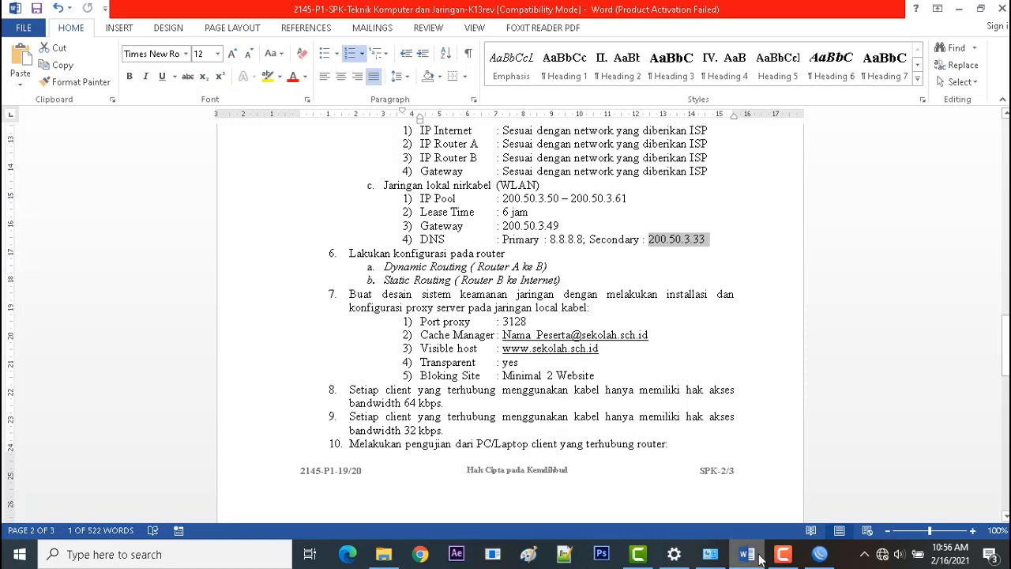
pyautogui.click(820, 555)
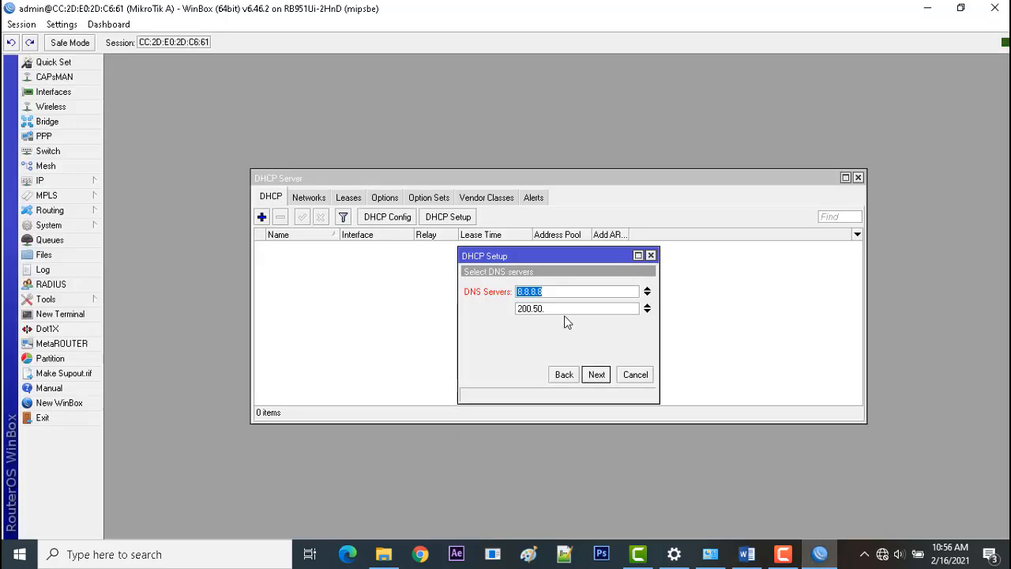
pyautogui.write('3.33')
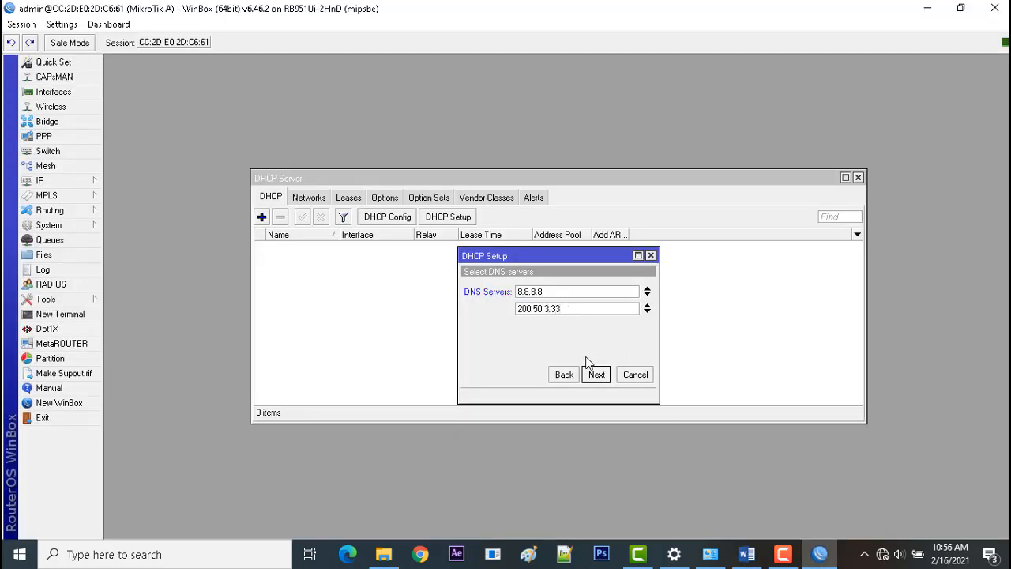
pyautogui.click(597, 375)
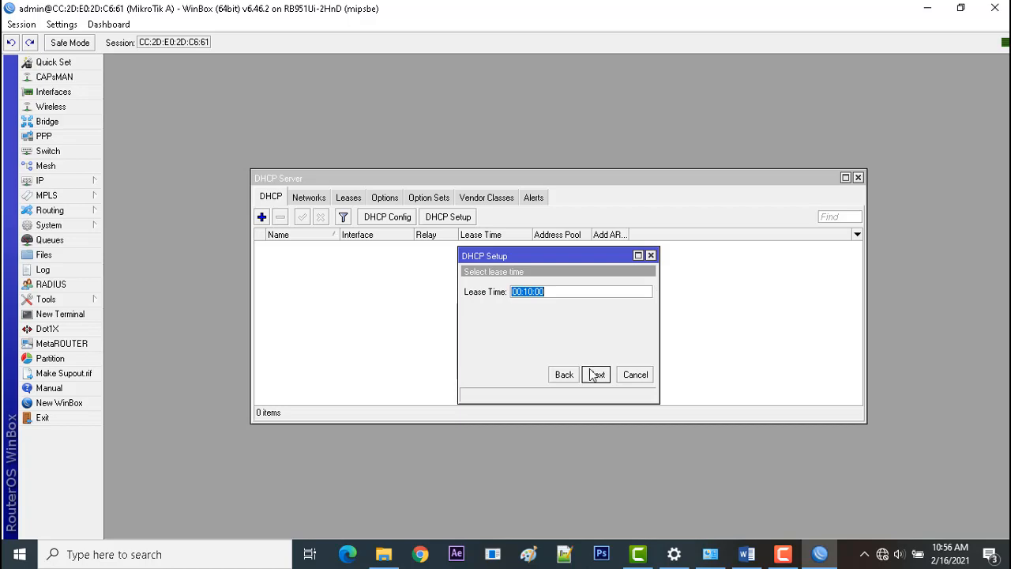
# Switch to the Word task sheet to look up the WLAN lease time, and return to WinBox.
pyautogui.click(821, 555)
pyautogui.moveTo(539, 212); pyautogui.dragTo(504, 209)
pyautogui.click(820, 556)
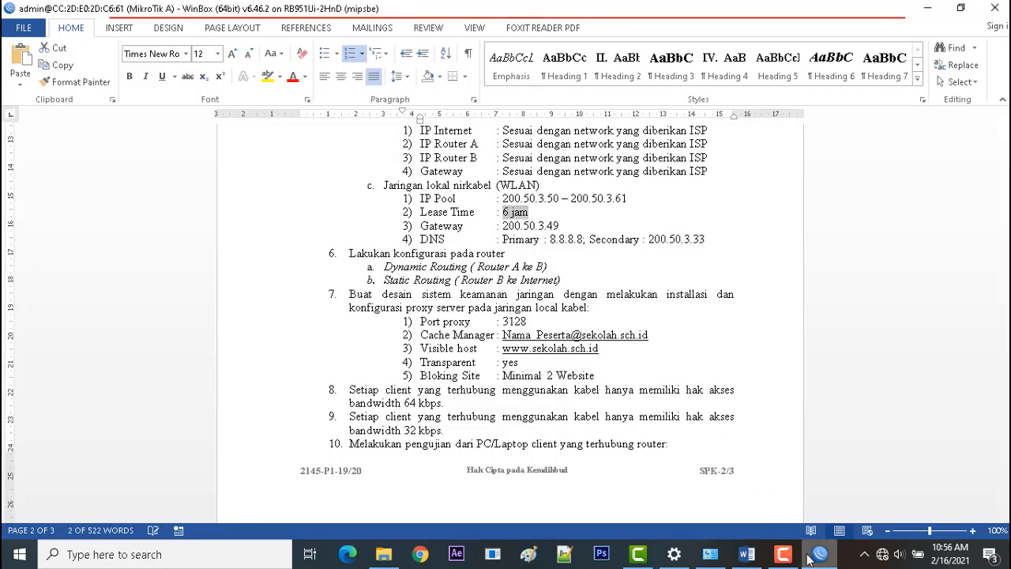
# Set the DHCP lease time to 06:00:00, complete the wlan1 server setup, and close the DHCP server window.
pyautogui.click(585, 292)
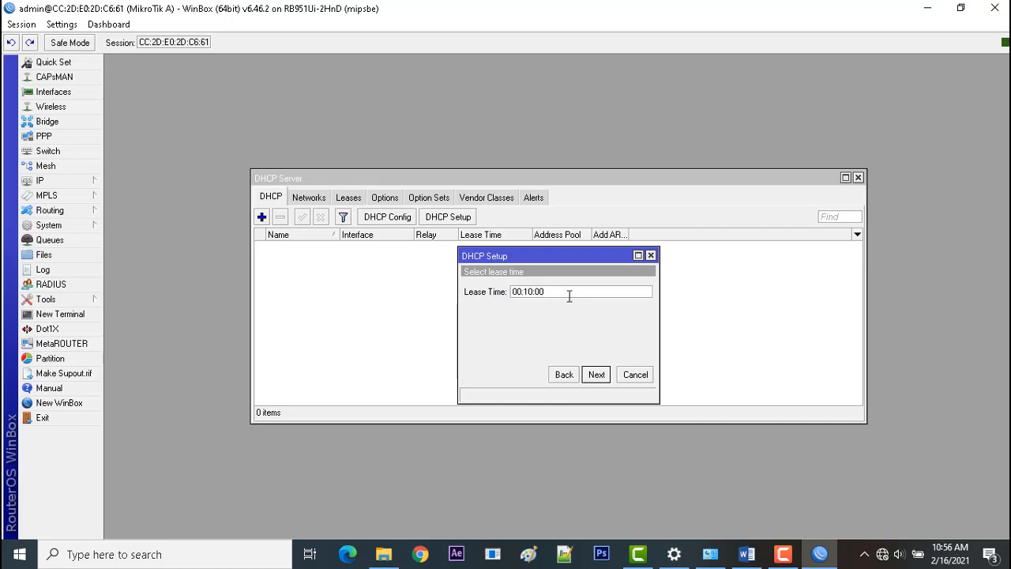
pyautogui.press('Left')
pyautogui.press('Left')
pyautogui.press('BackSpace')
pyautogui.write('0')
pyautogui.press('BackSpace')
pyautogui.write('6')
pyautogui.click(597, 374)
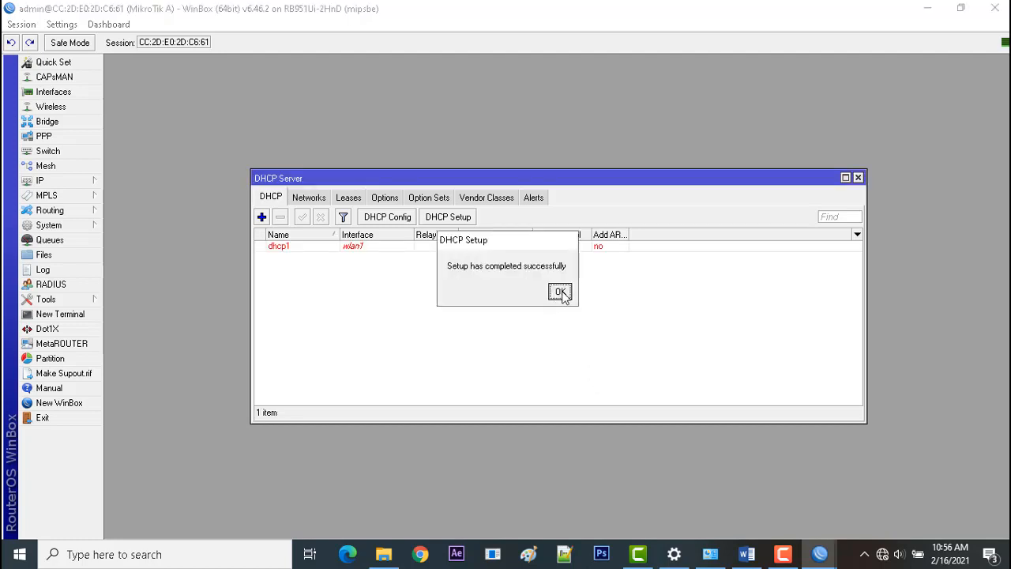
pyautogui.click(561, 292)
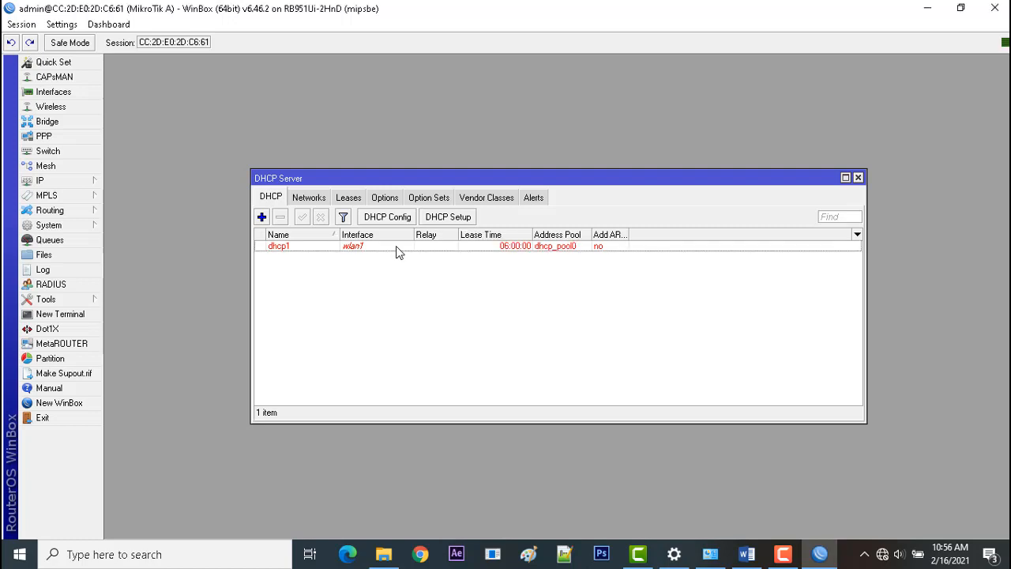
pyautogui.click(394, 248)
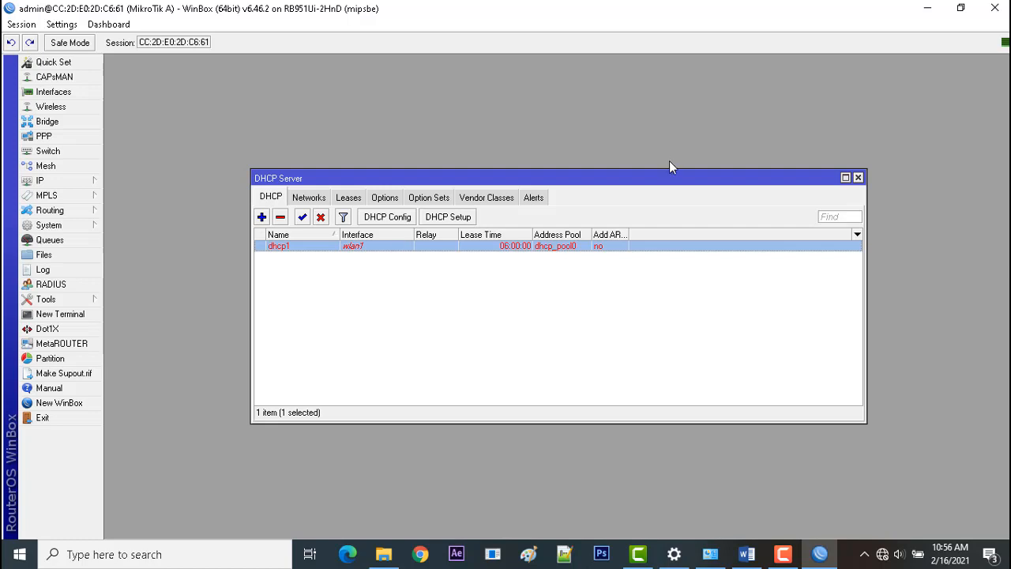
pyautogui.click(859, 178)
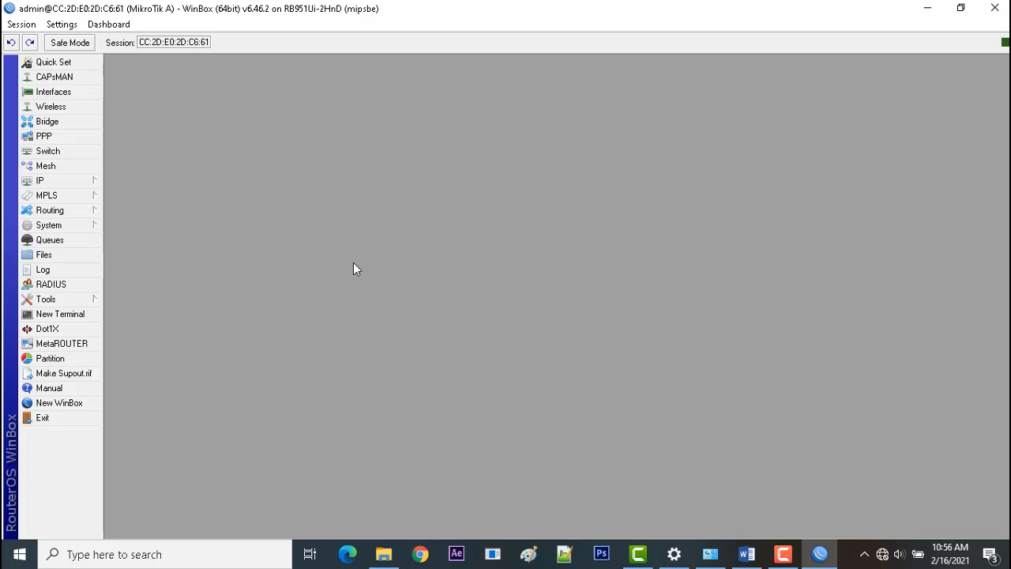
# Open the IP address list, check the network topology diagram in the Word task sheet, and return to WinBox.
pyautogui.click(64, 186)
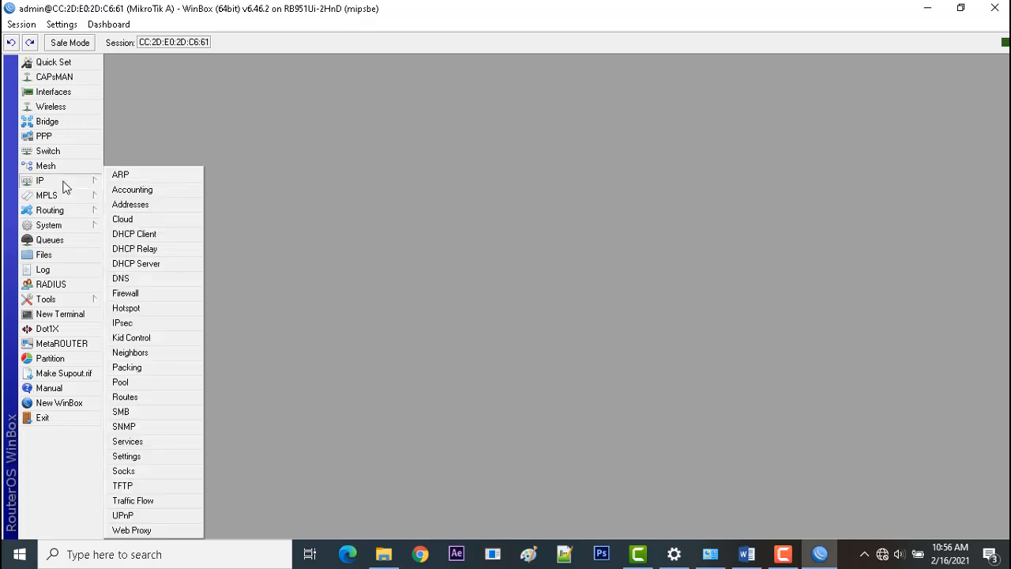
pyautogui.click(165, 205)
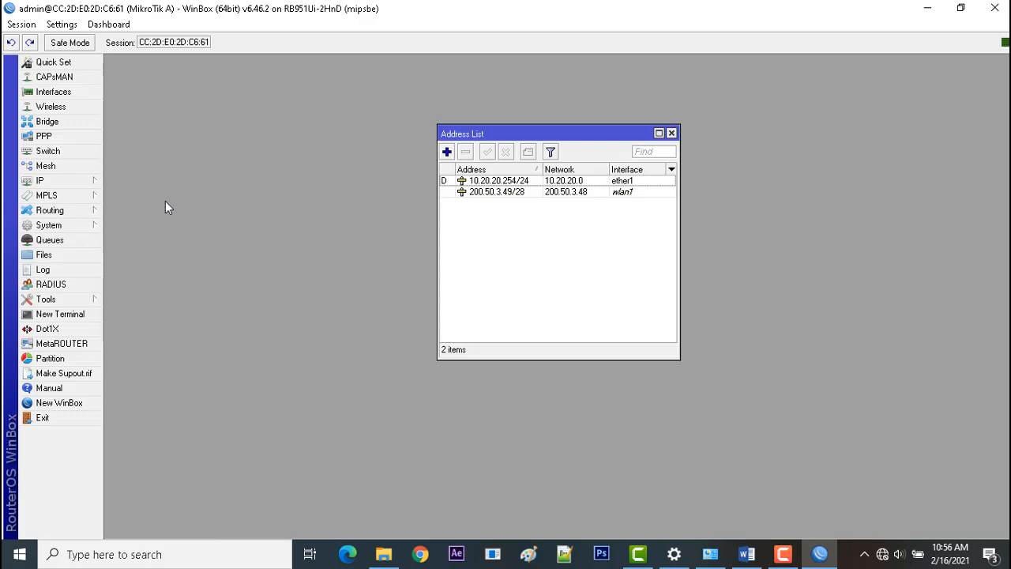
pyautogui.click(747, 554)
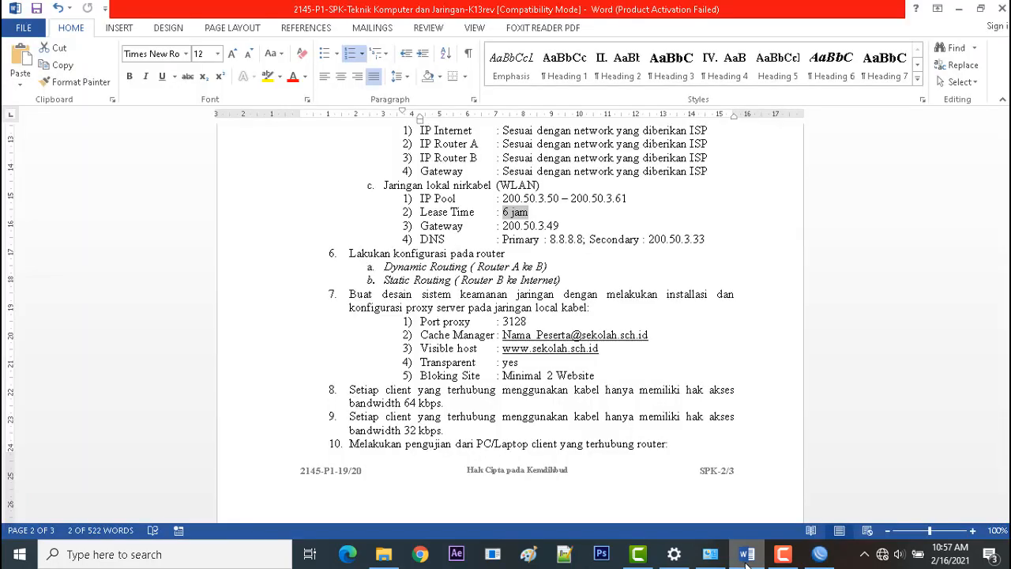
pyautogui.moveTo(1006, 346); pyautogui.dragTo(1006, 436)
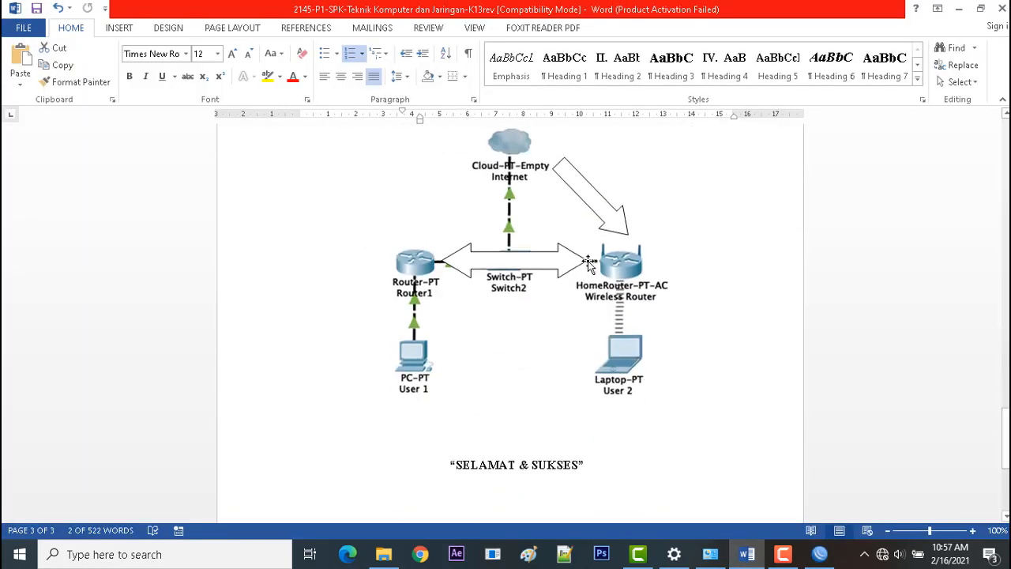
pyautogui.click(826, 563)
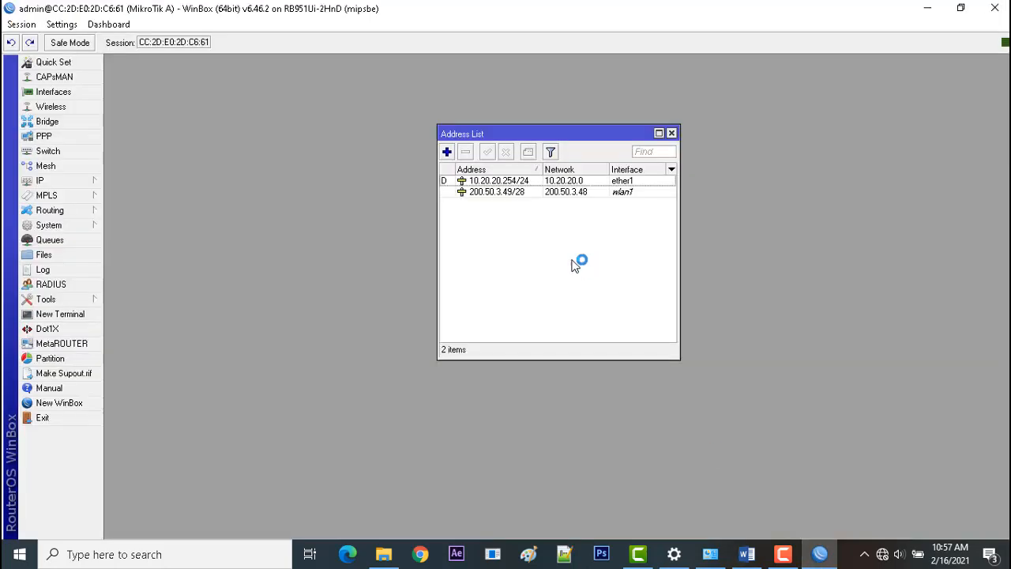
# Add IP address 192.168.1.1/28 on interface ether3, apply it, and close the address list.
pyautogui.click(448, 152)
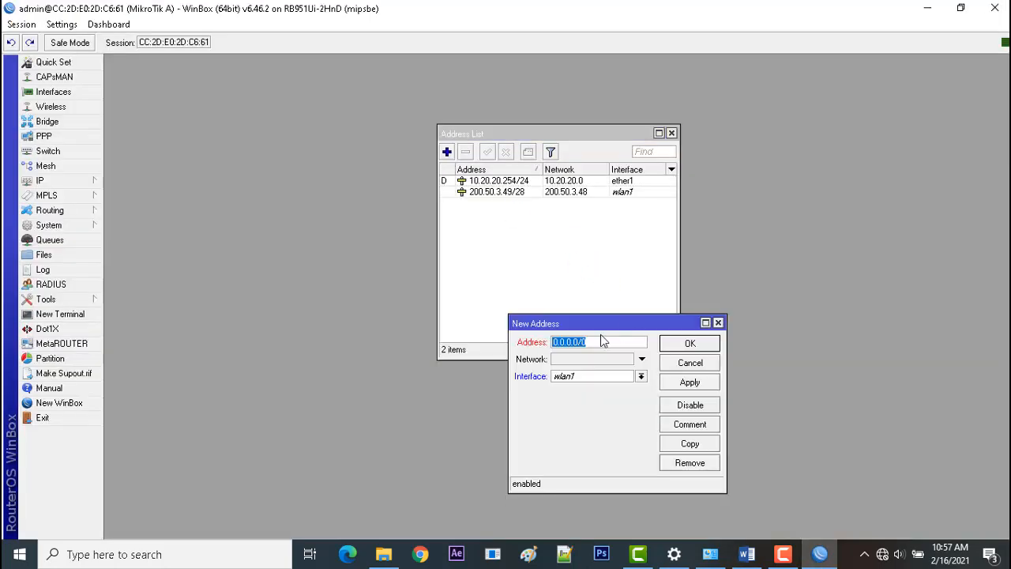
pyautogui.write('192.168.2')
pyautogui.press('BackSpace')
pyautogui.write('1.1/28')
pyautogui.click(597, 378)
pyautogui.click(594, 408)
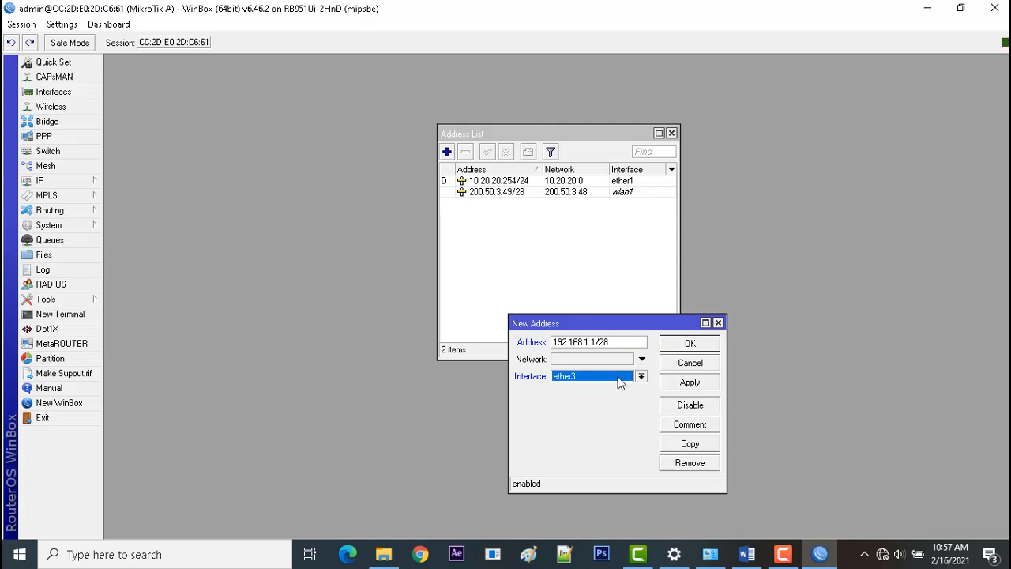
pyautogui.click(689, 384)
pyautogui.click(691, 345)
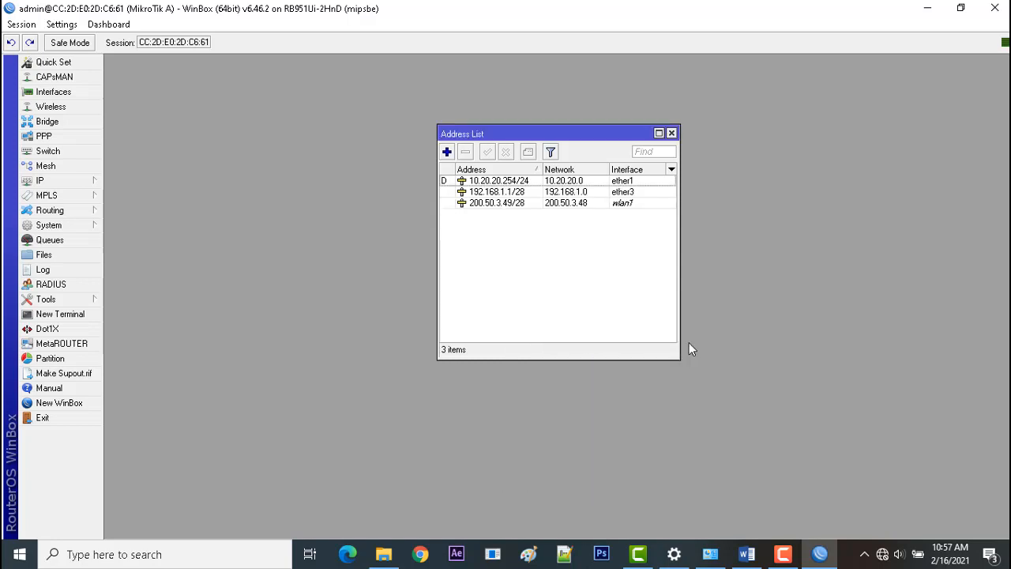
pyautogui.click(676, 135)
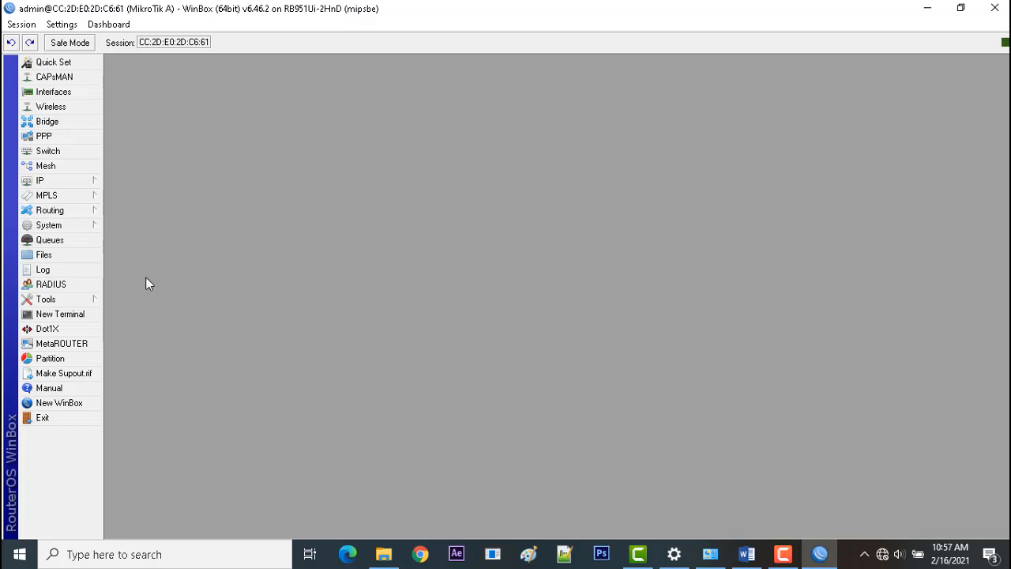
# Switch to the Word task sheet and look up the router routing requirements in item 6.
pyautogui.click(747, 554)
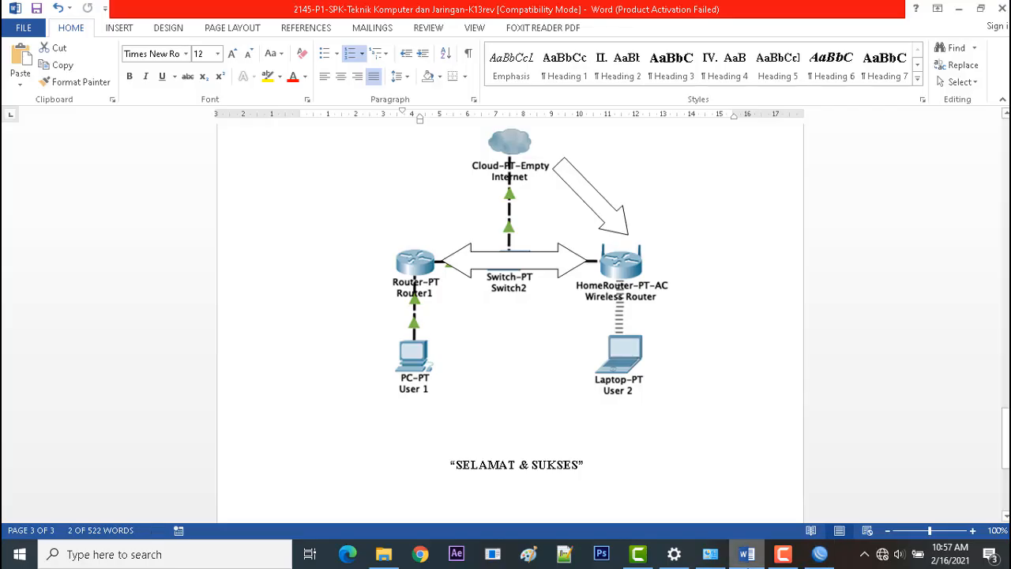
pyautogui.moveTo(1006, 439); pyautogui.dragTo(1006, 324)
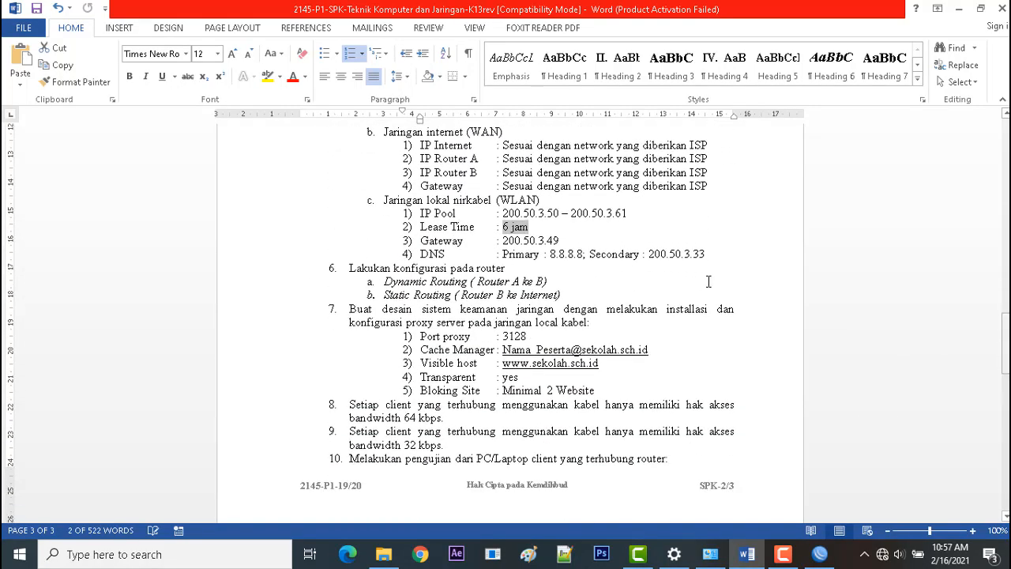
pyautogui.click(563, 283)
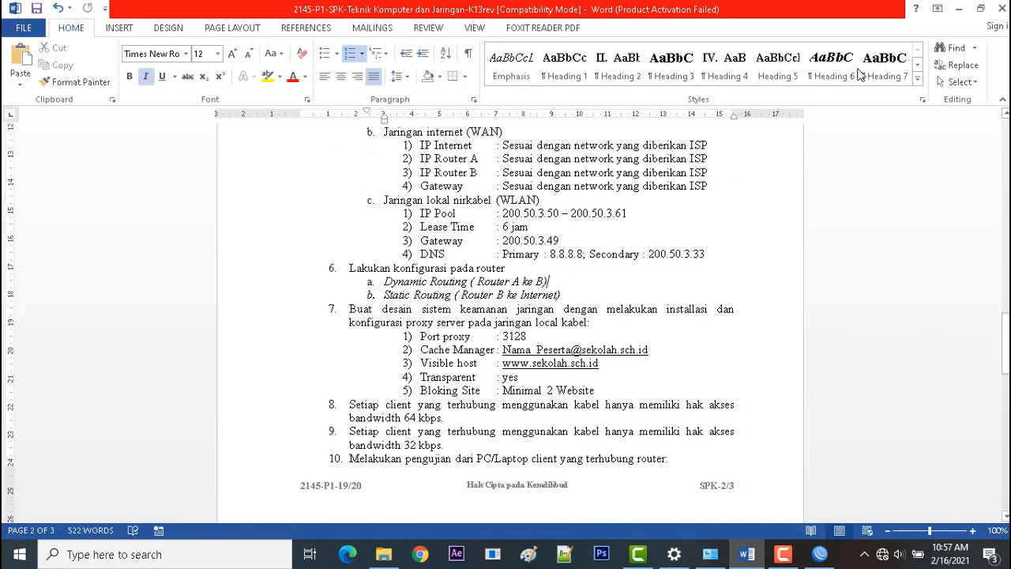
# Switch back to WinBox and create a new network entry in the OSPF routing settings.
pyautogui.click(822, 555)
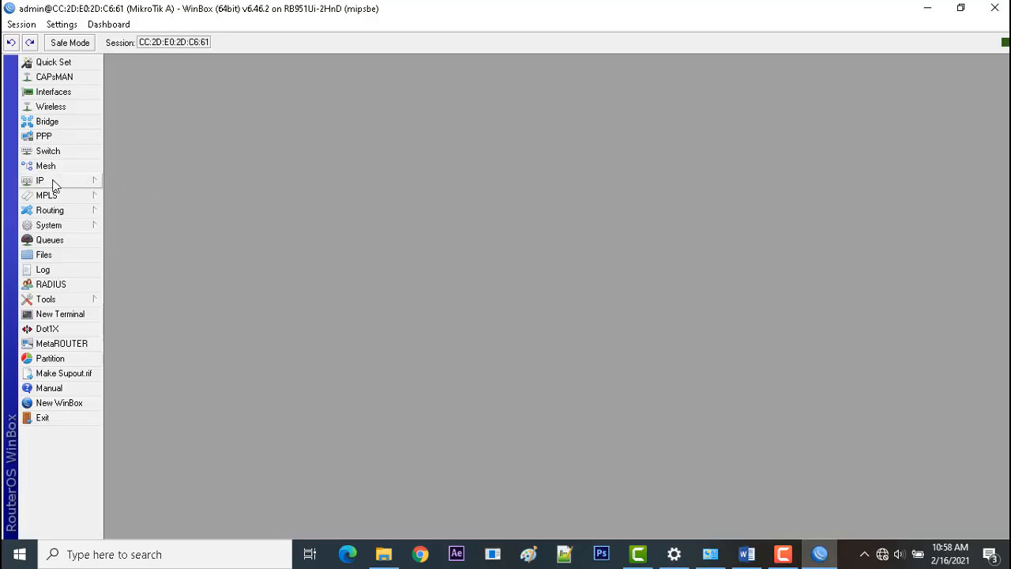
pyautogui.click(67, 217)
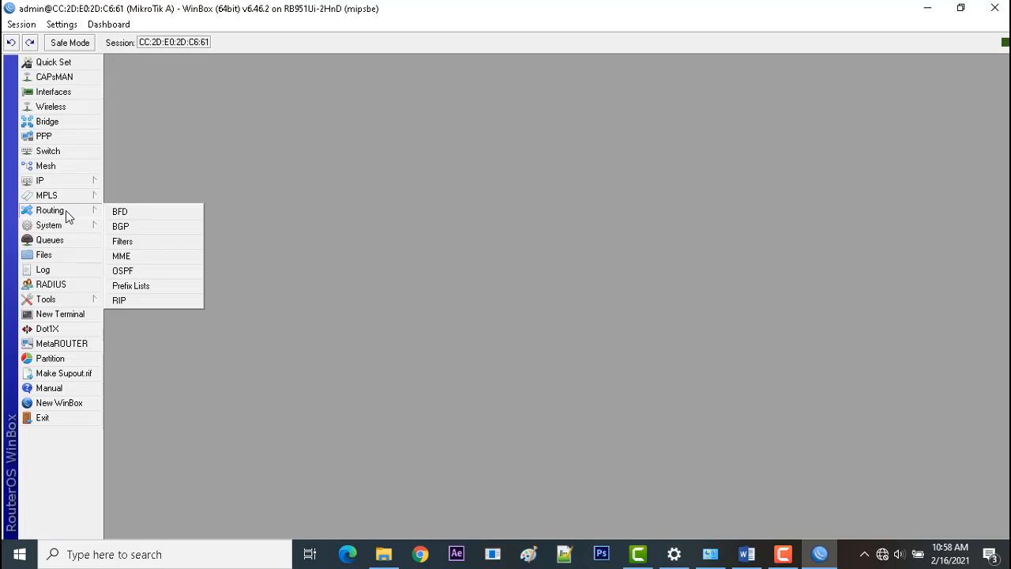
pyautogui.click(143, 272)
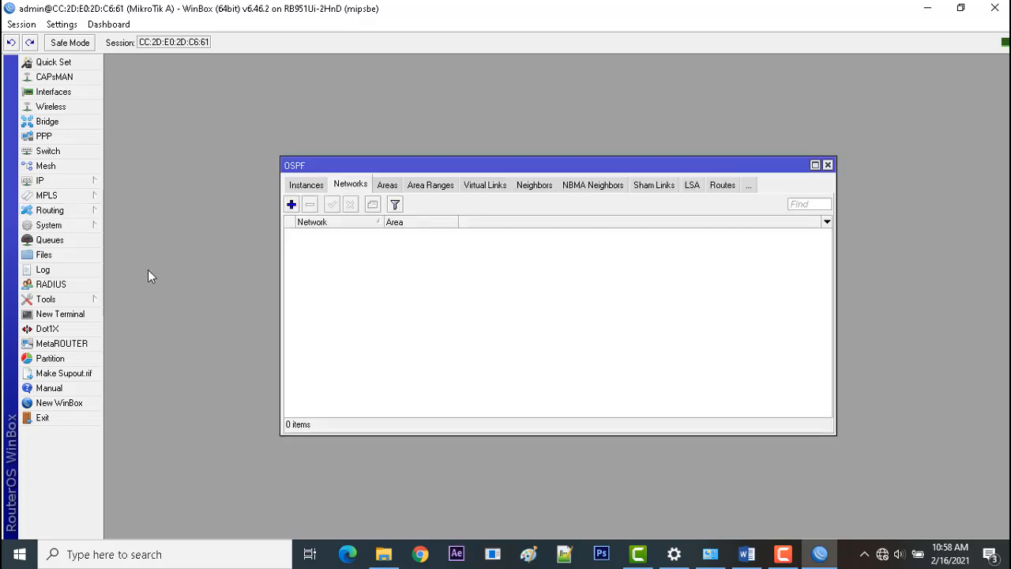
pyautogui.click(290, 205)
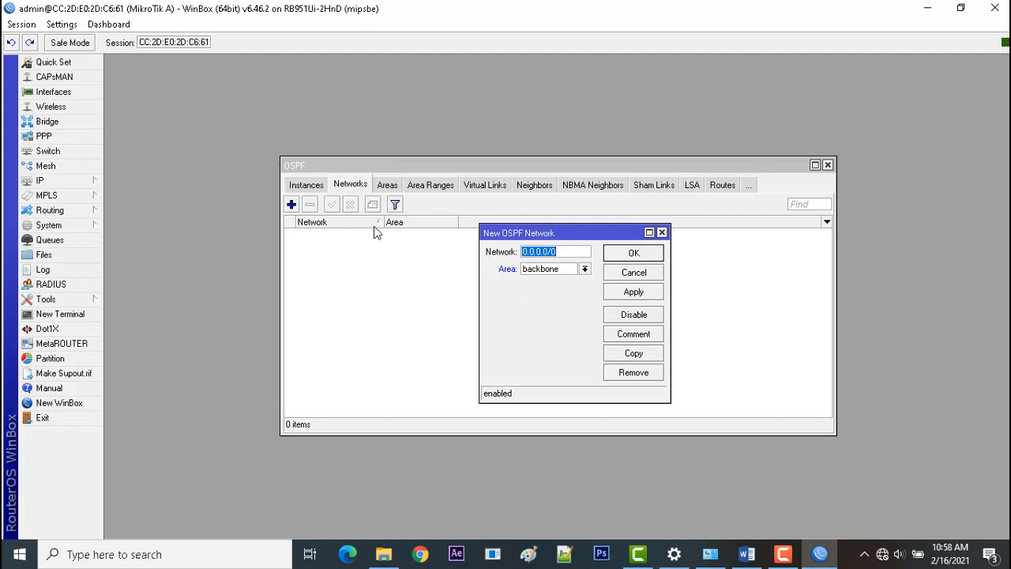
# Open the IP address list beside the OSPF windows and review the network addresses of ether1, ether3 and wlan1.
pyautogui.click(59, 184)
pyautogui.click(131, 206)
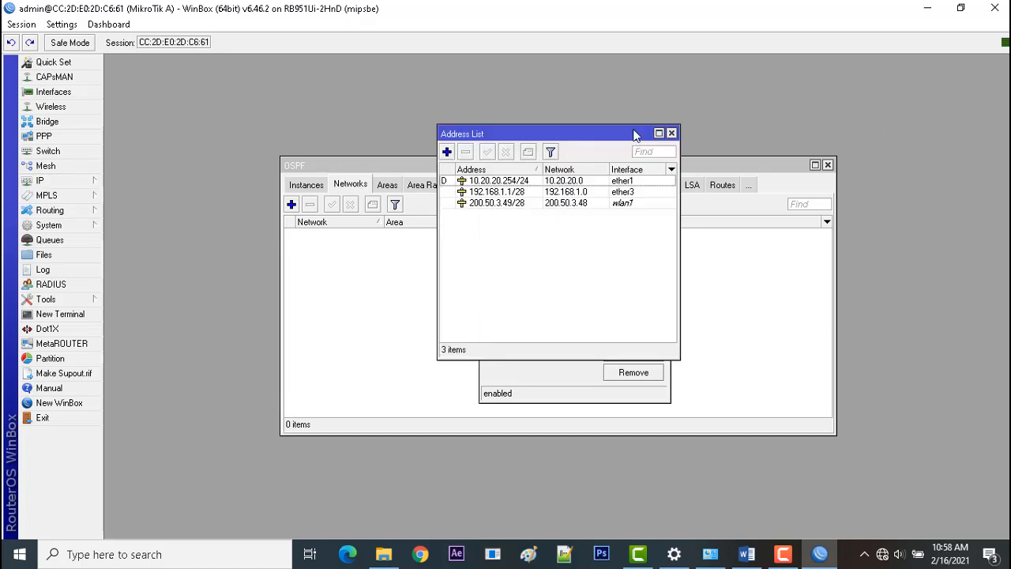
pyautogui.moveTo(634, 134); pyautogui.dragTo(956, 151)
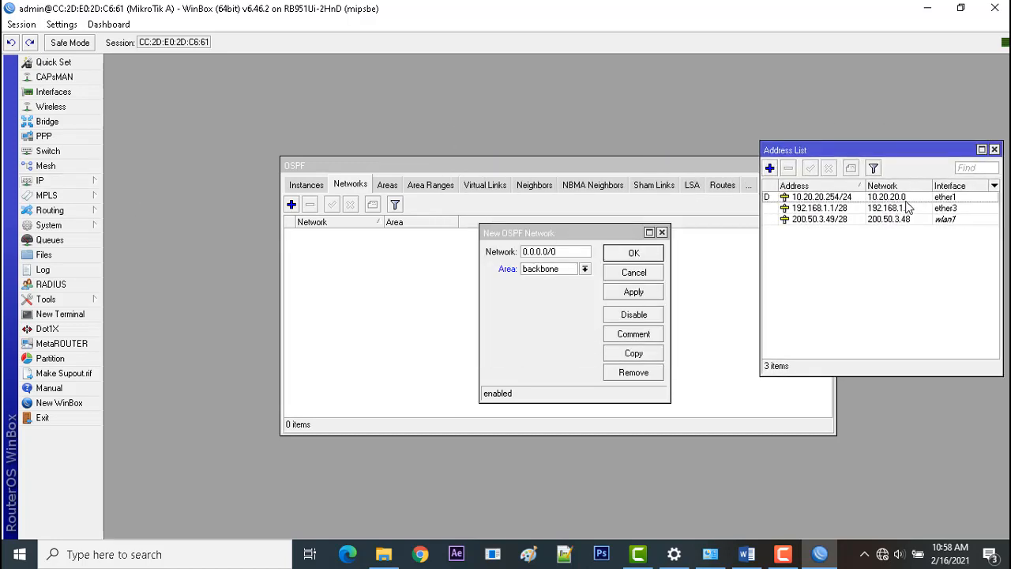
pyautogui.press('Down')
pyautogui.press('Down')
pyautogui.press('Down')
pyautogui.press('Up')
pyautogui.press('Up')
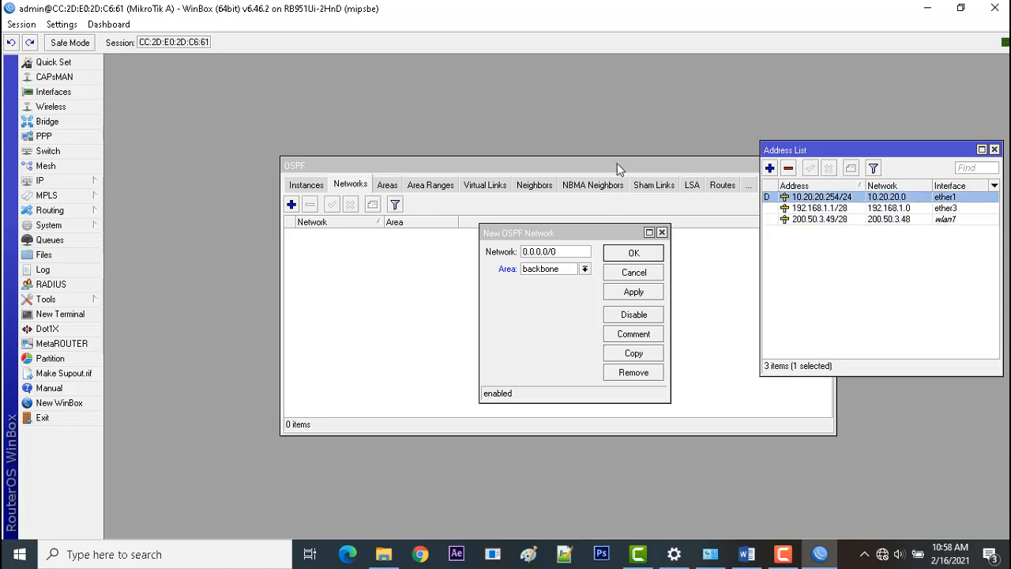
# Move the OSPF window clear of the address list and add network 10.20.20.0/24 in area backbone.
pyautogui.moveTo(619, 169); pyautogui.dragTo(469, 165)
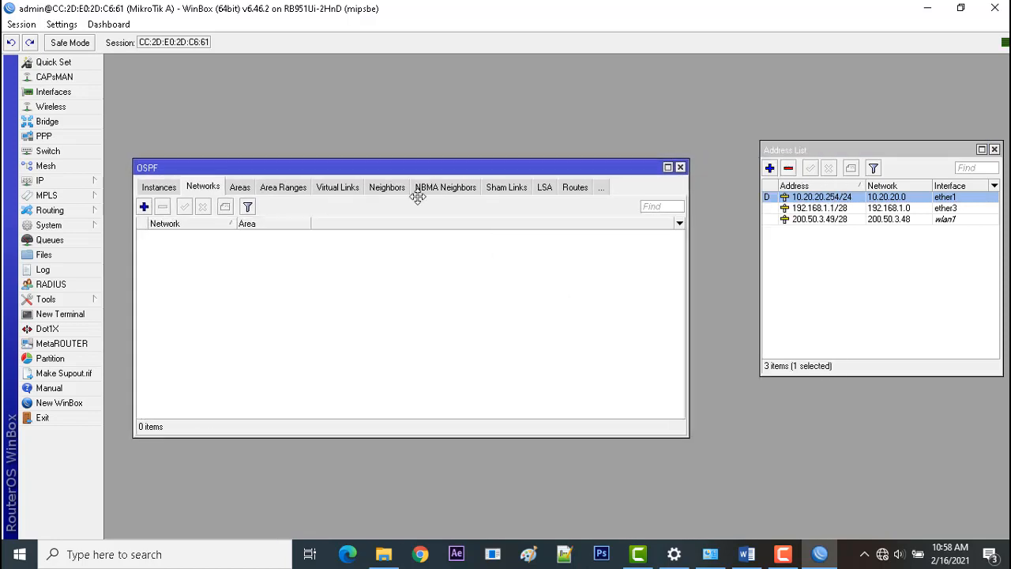
pyautogui.moveTo(418, 197); pyautogui.dragTo(426, 287)
pyautogui.click(564, 232)
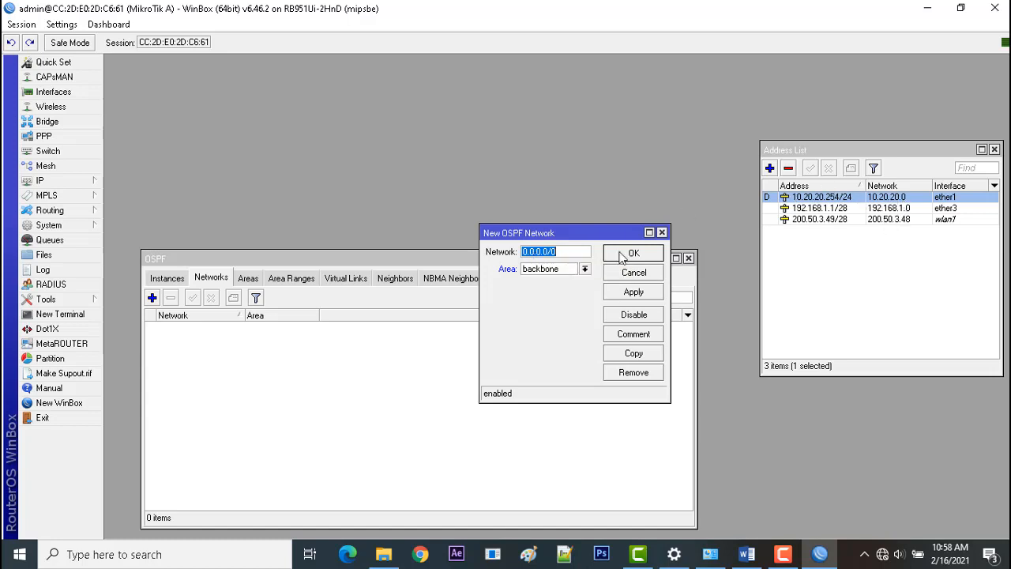
pyautogui.write('10.20')
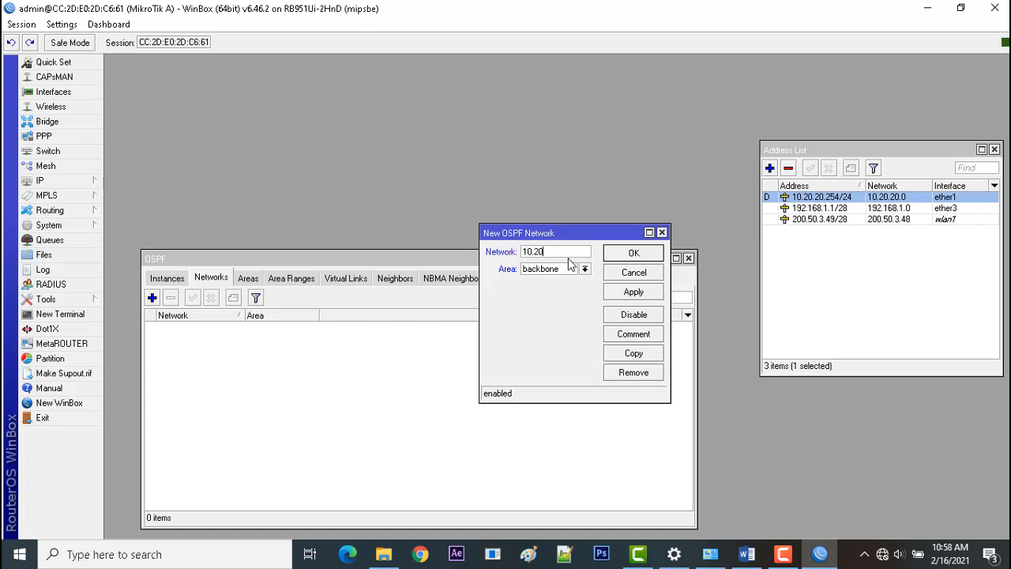
pyautogui.write('.20.0/24')
pyautogui.click(635, 291)
pyautogui.click(621, 254)
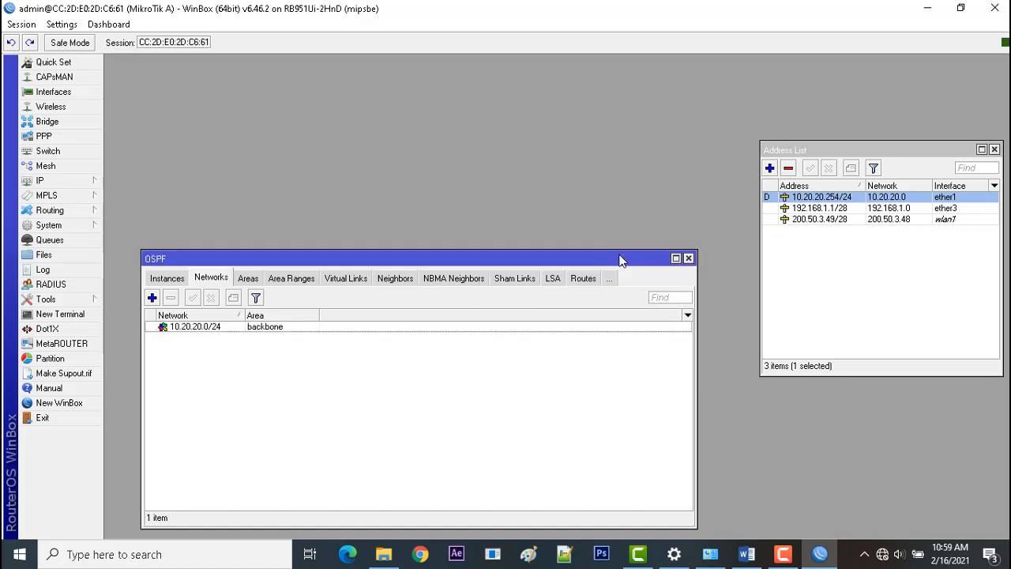
# Add network 192.168.1.0/28 to the OSPF networks in area backbone.
pyautogui.click(152, 298)
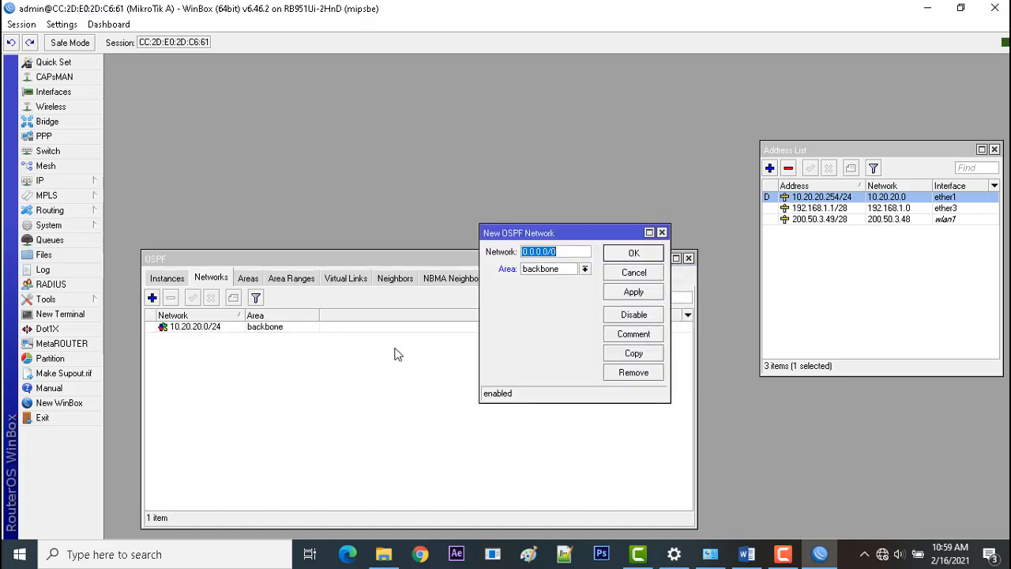
pyautogui.write('192.1')
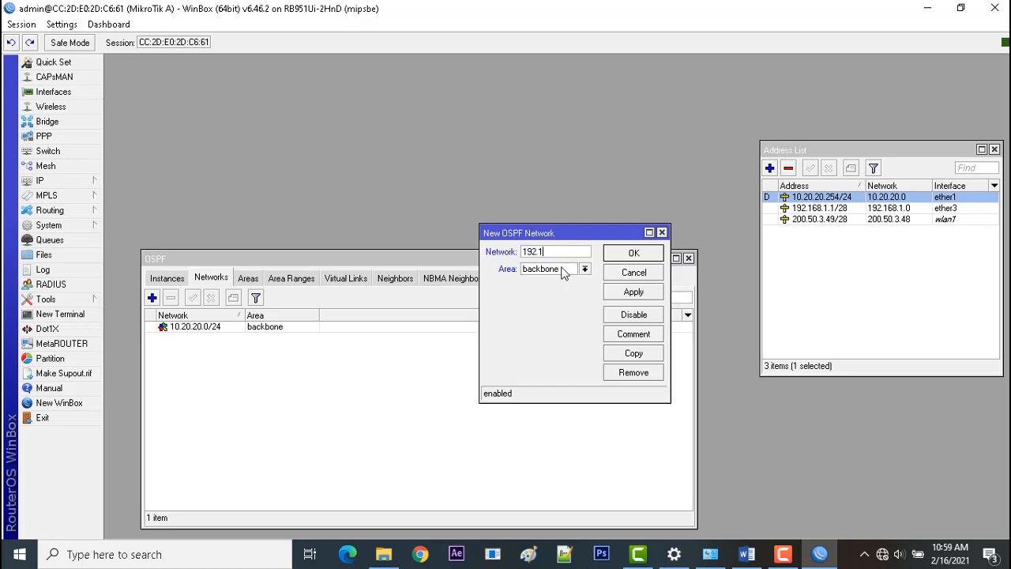
pyautogui.write('68.1.0/')
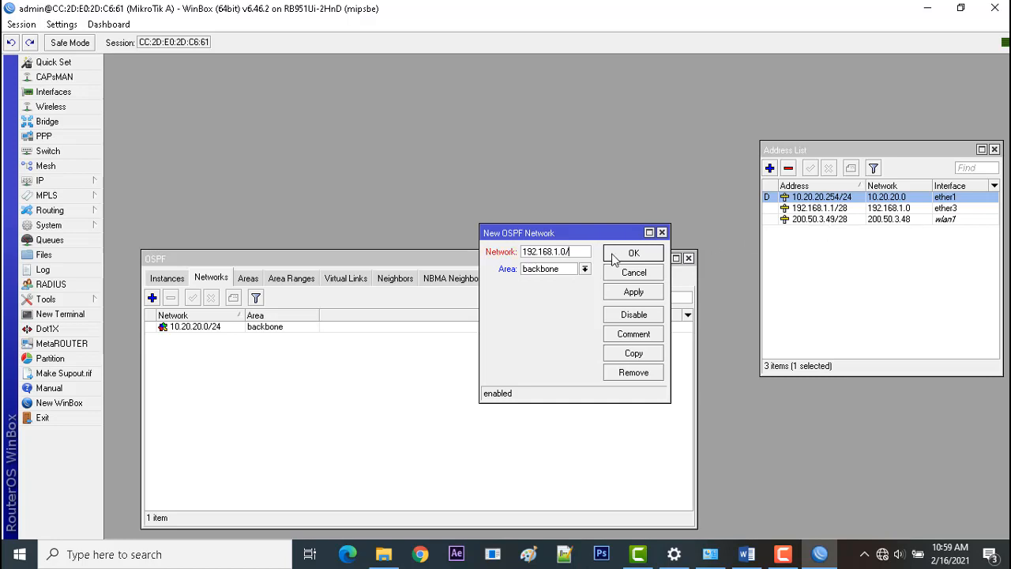
pyautogui.write('28')
pyautogui.click(636, 292)
pyautogui.click(632, 253)
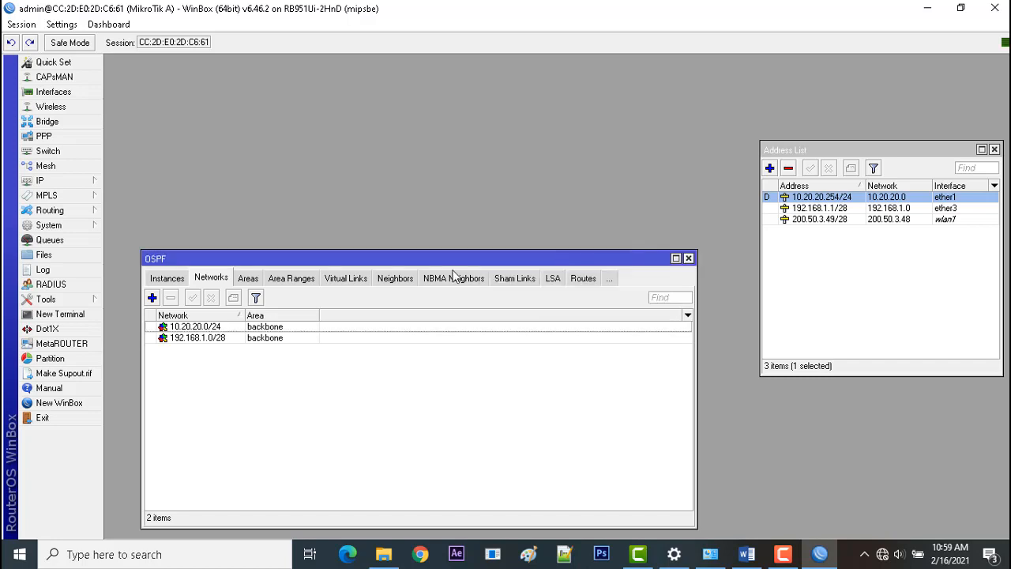
# Add the wlan1 network 200.50.3.48/28 to the OSPF networks in area backbone.
pyautogui.click(152, 298)
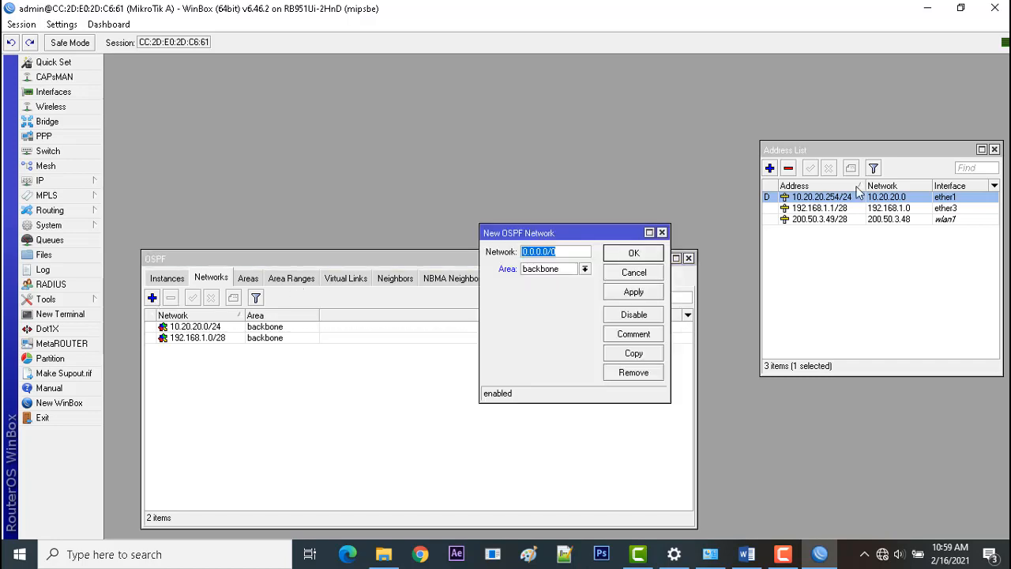
pyautogui.write('200')
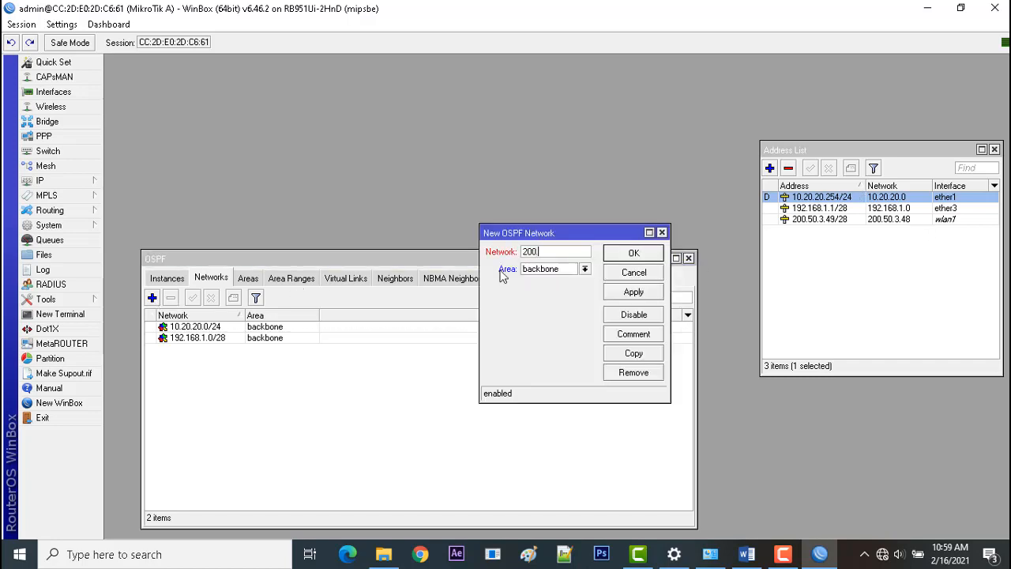
pyautogui.write('.50.3.48')
pyautogui.click(901, 220)
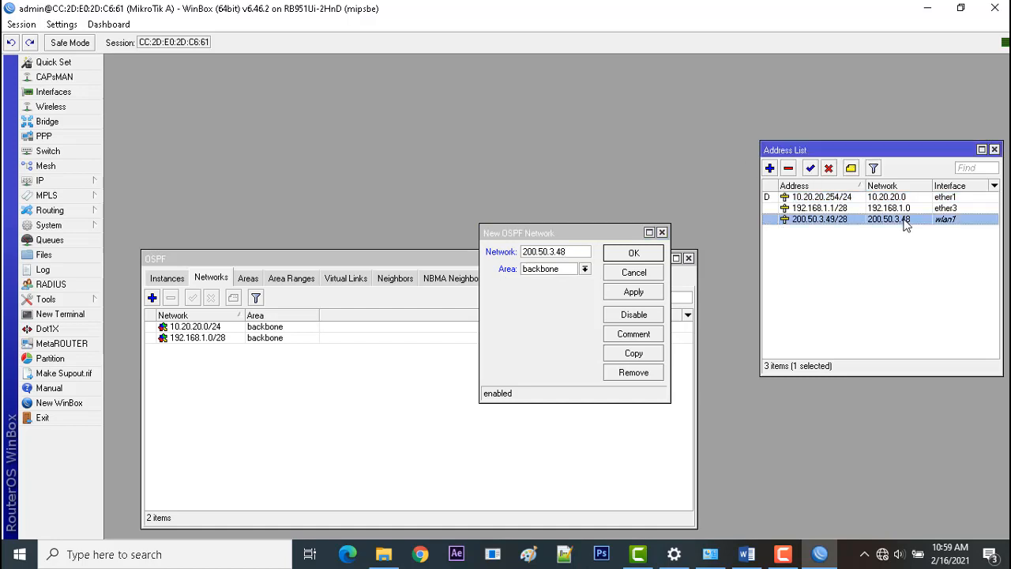
pyautogui.click(569, 251)
pyautogui.write('/28')
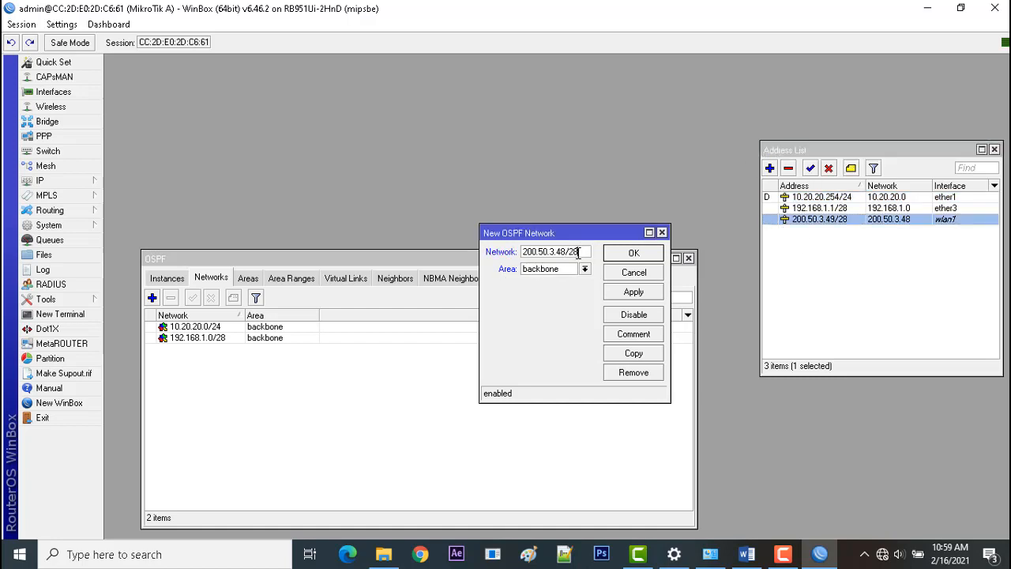
pyautogui.click(626, 293)
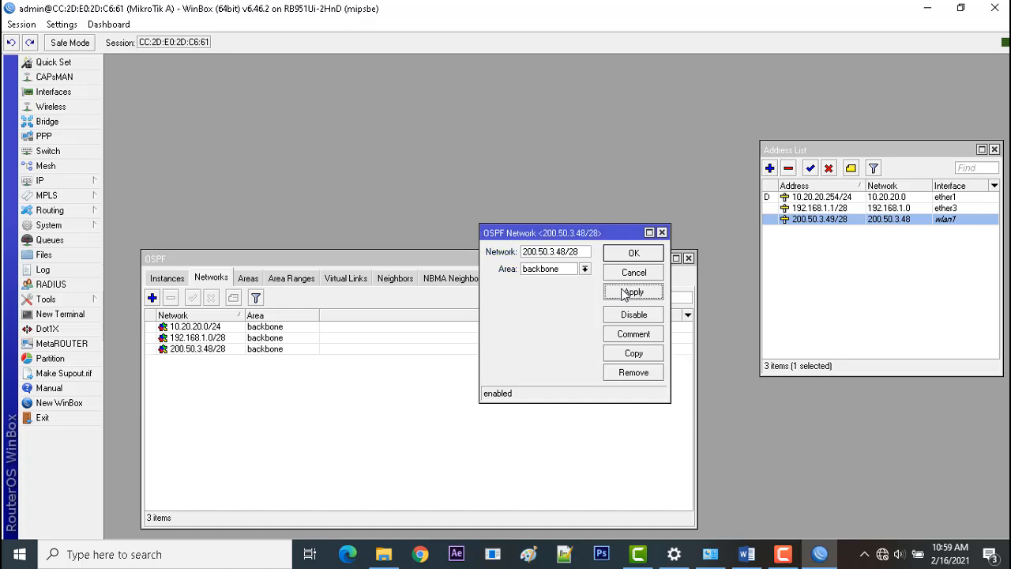
pyautogui.click(633, 254)
# Compare the OSPF networks with the interface addresses, and close the address list and the OSPF window.
pyautogui.click(277, 328)
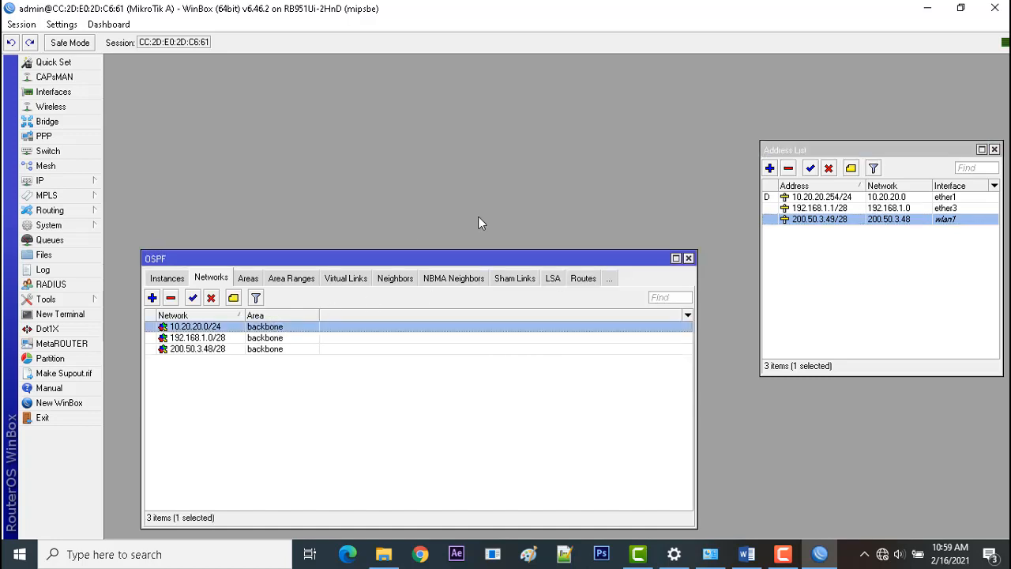
pyautogui.moveTo(476, 259); pyautogui.dragTo(492, 210)
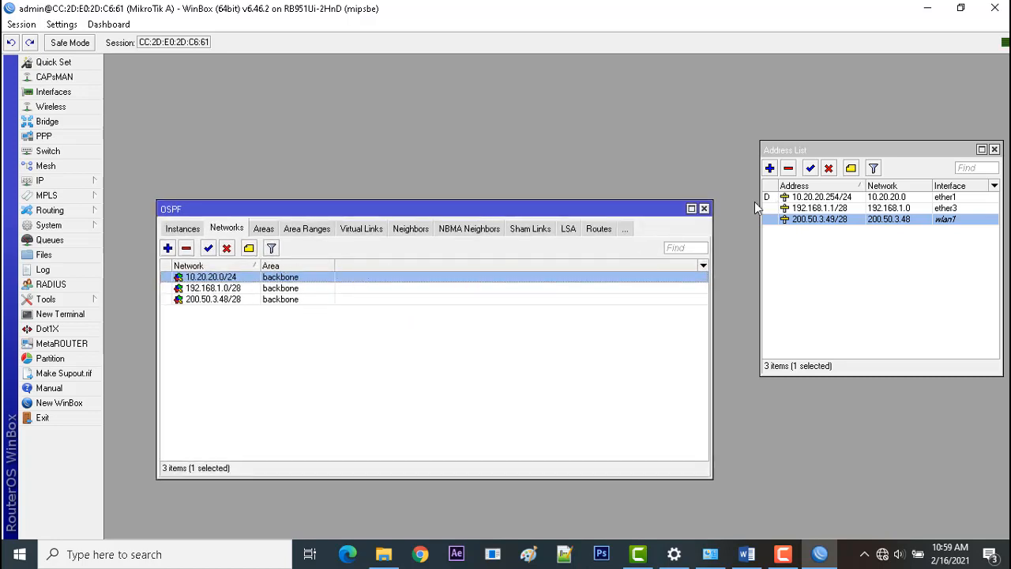
pyautogui.click(994, 149)
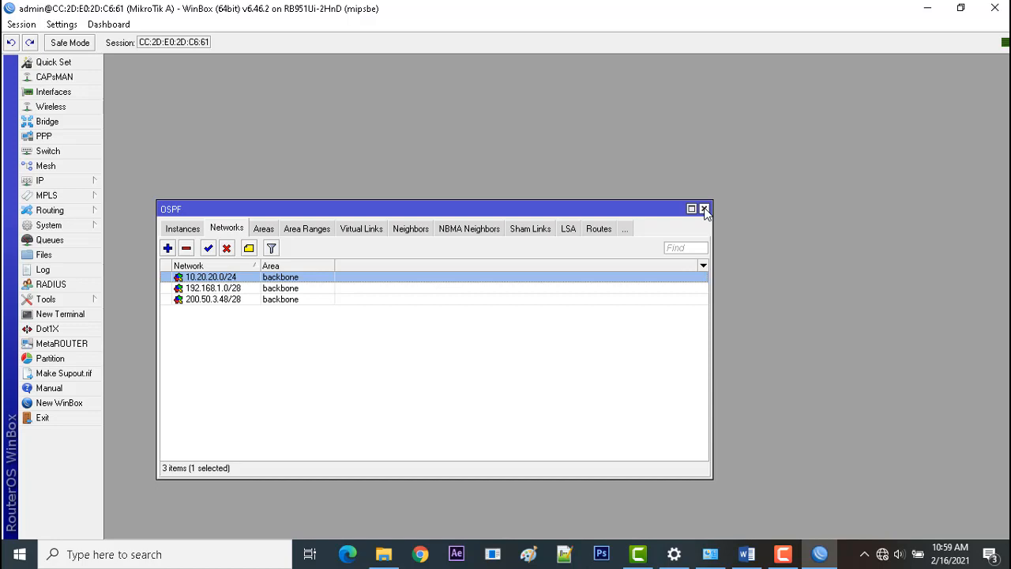
pyautogui.moveTo(712, 204); pyautogui.dragTo(718, 222)
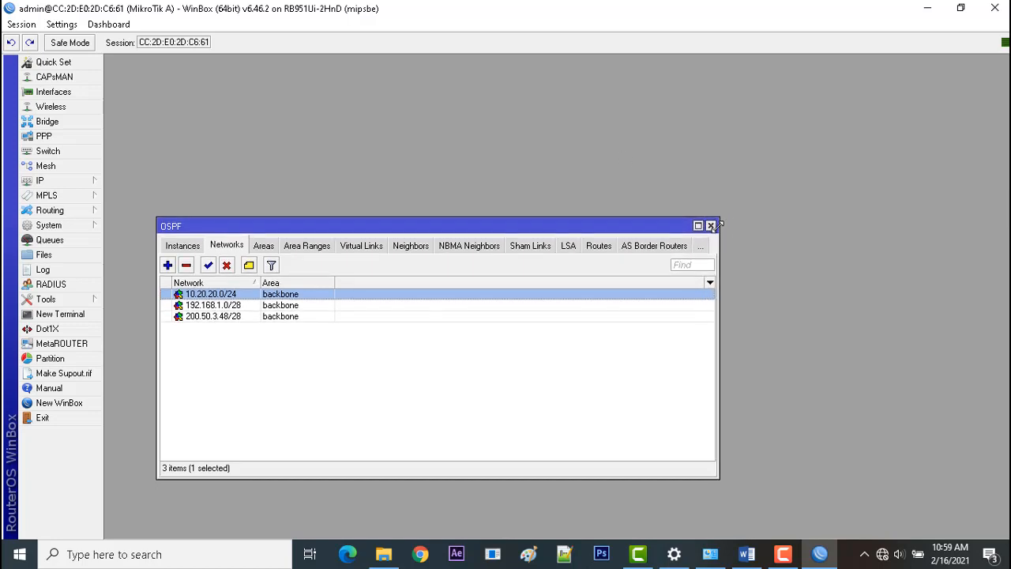
pyautogui.moveTo(657, 227); pyautogui.dragTo(718, 175)
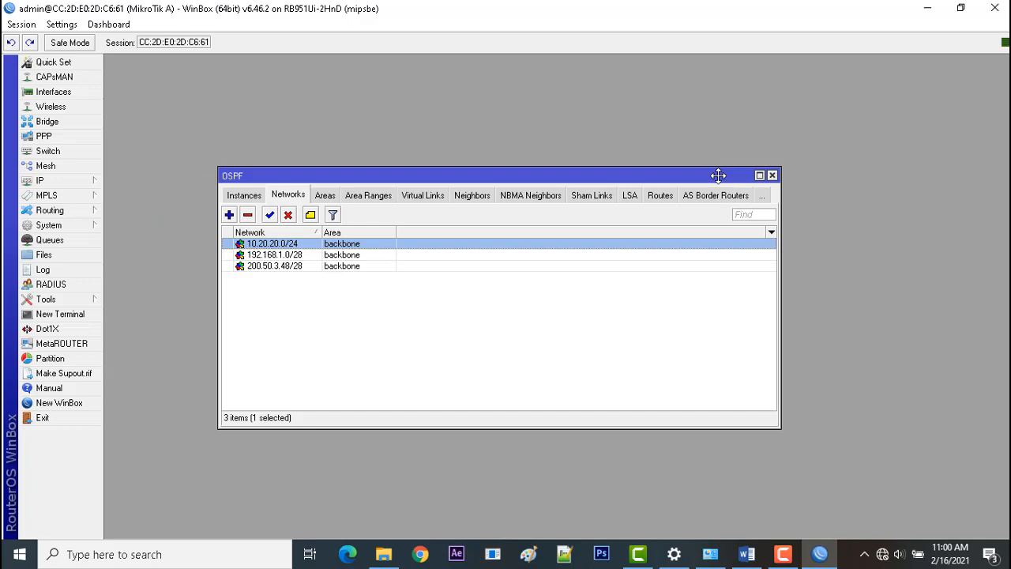
pyautogui.click(773, 175)
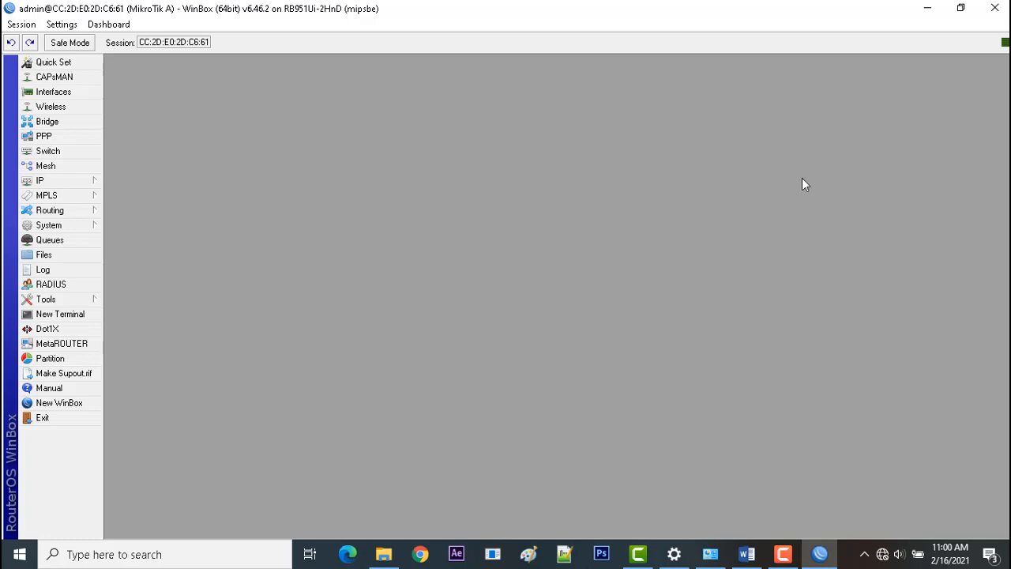
# Switch to the Word task sheet and examine the remaining tasks and the network topology diagram.
pyautogui.click(747, 554)
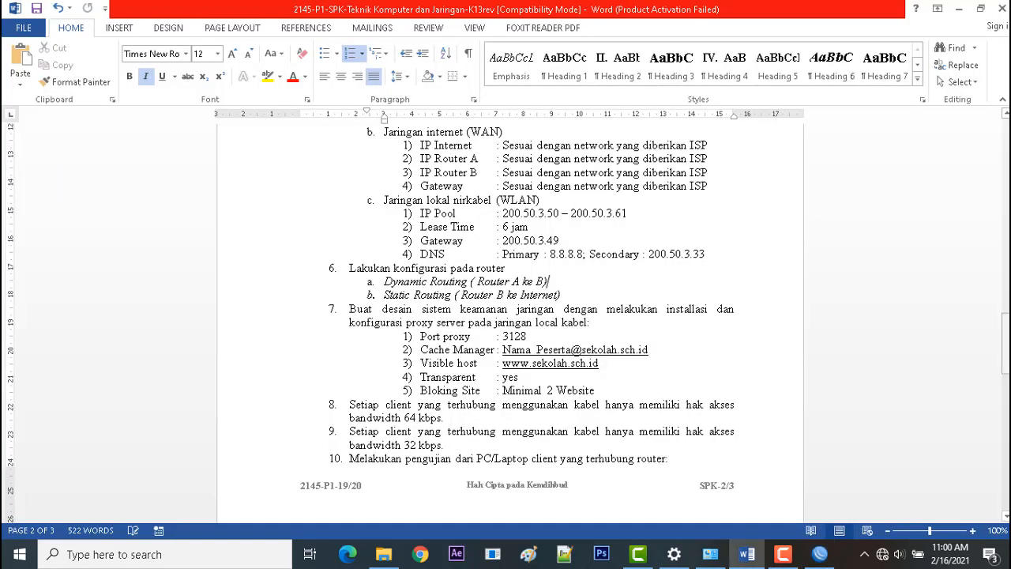
pyautogui.scroll(-14, 506, 348)
pyautogui.scroll(4, 499, 381)
pyautogui.scroll(-4, 498, 380)
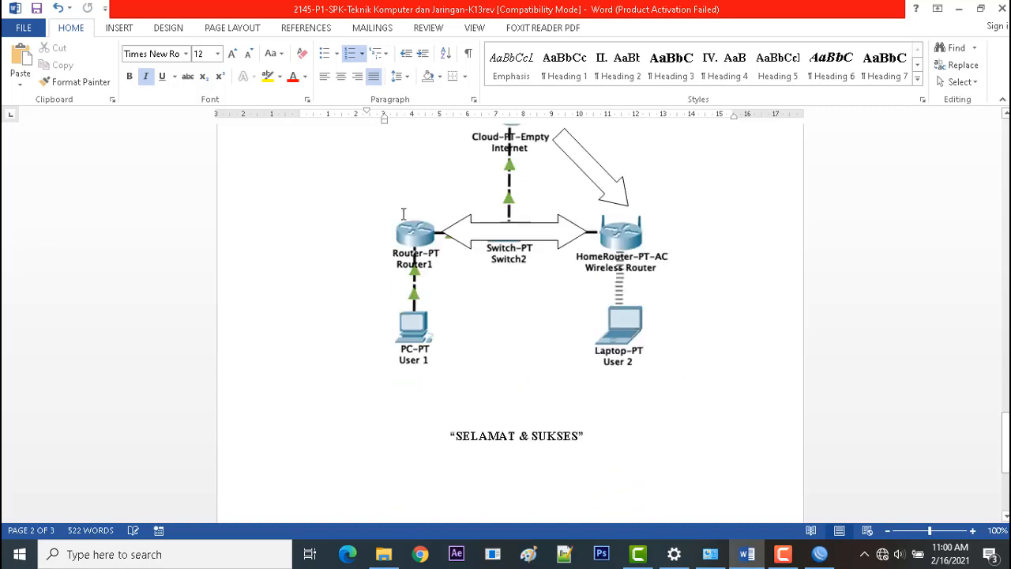
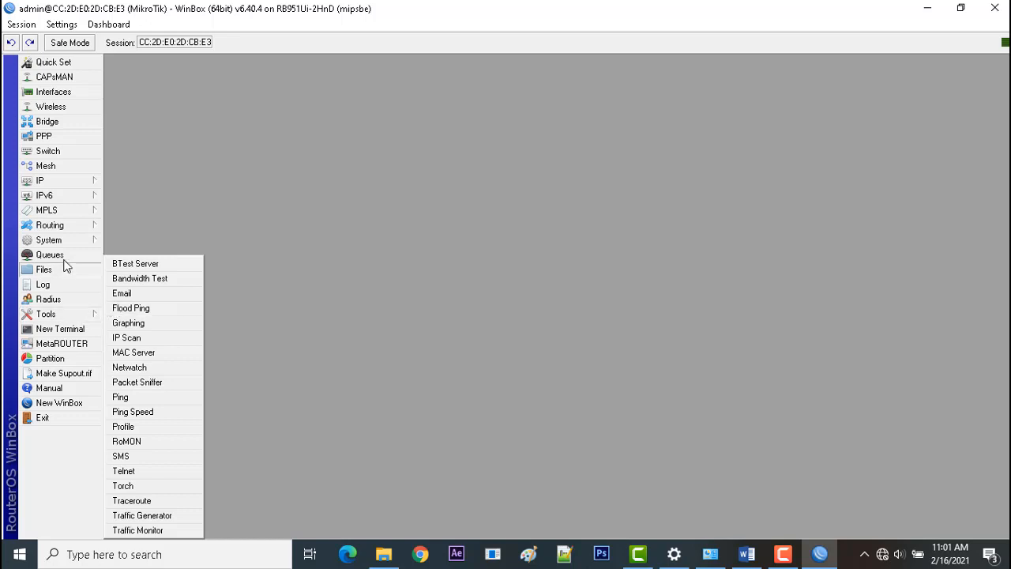
pyautogui.moveTo(63, 241)
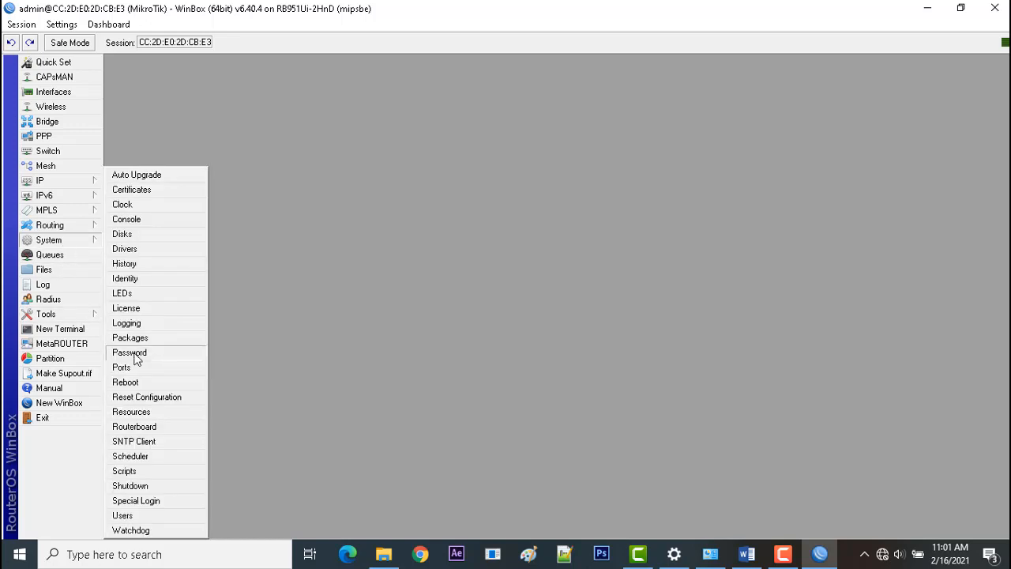
pyautogui.click(147, 277)
pyautogui.click(557, 278)
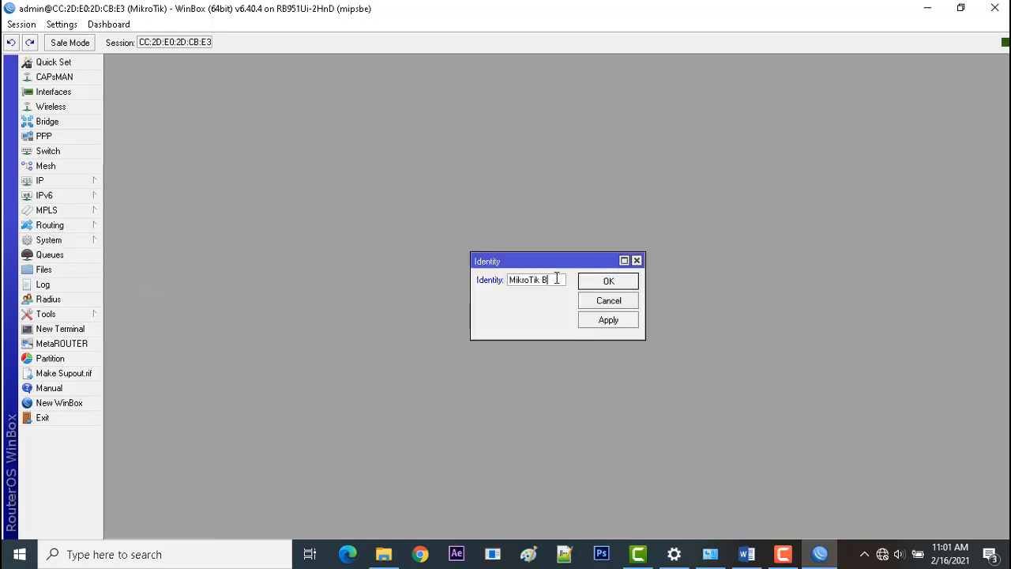
pyautogui.click(597, 303)
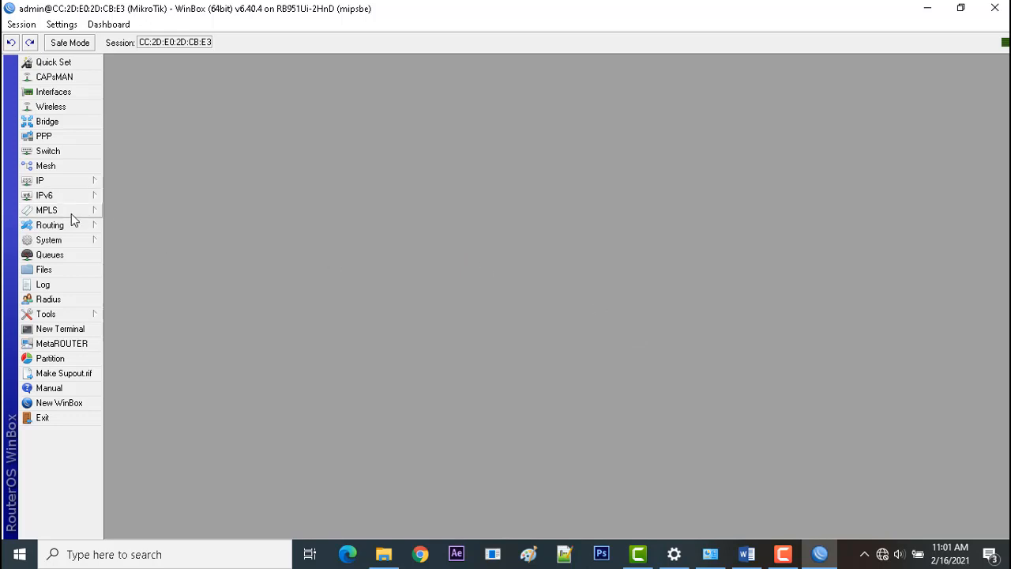
# Set the router's system identity to MikroTik B.
pyautogui.moveTo(79, 240)
pyautogui.click(150, 280)
pyautogui.click(557, 280)
pyautogui.write('B')
pyautogui.click(596, 320)
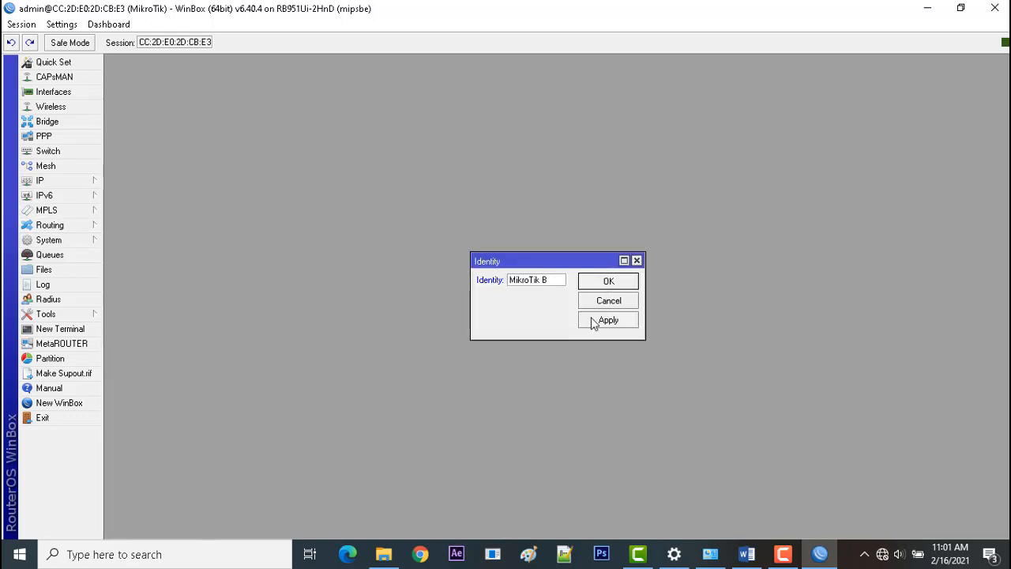
pyautogui.click(602, 283)
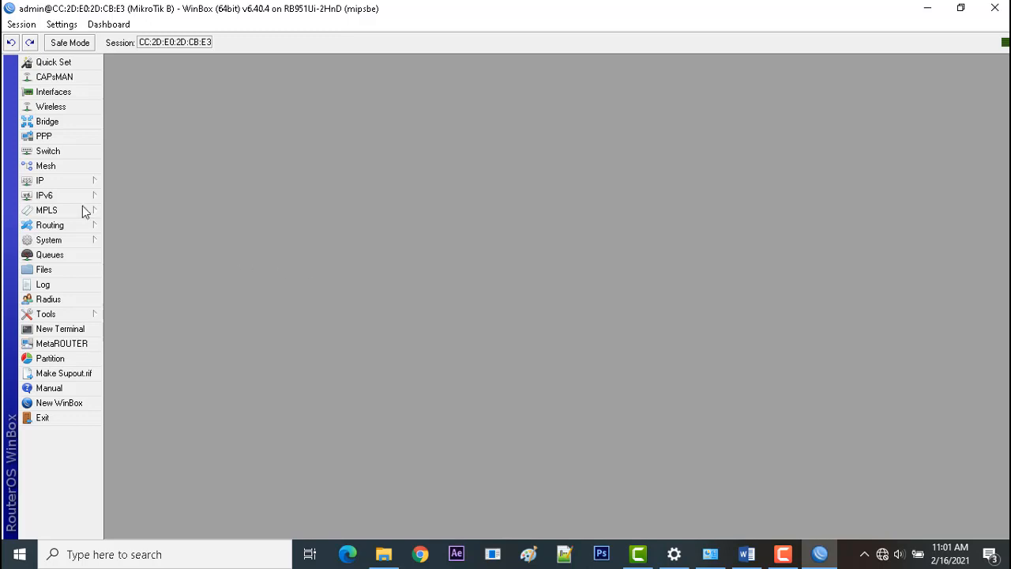
# Open the router's IP address list and look up the wired LAN client addressing in the Word task sheet.
pyautogui.click(69, 182)
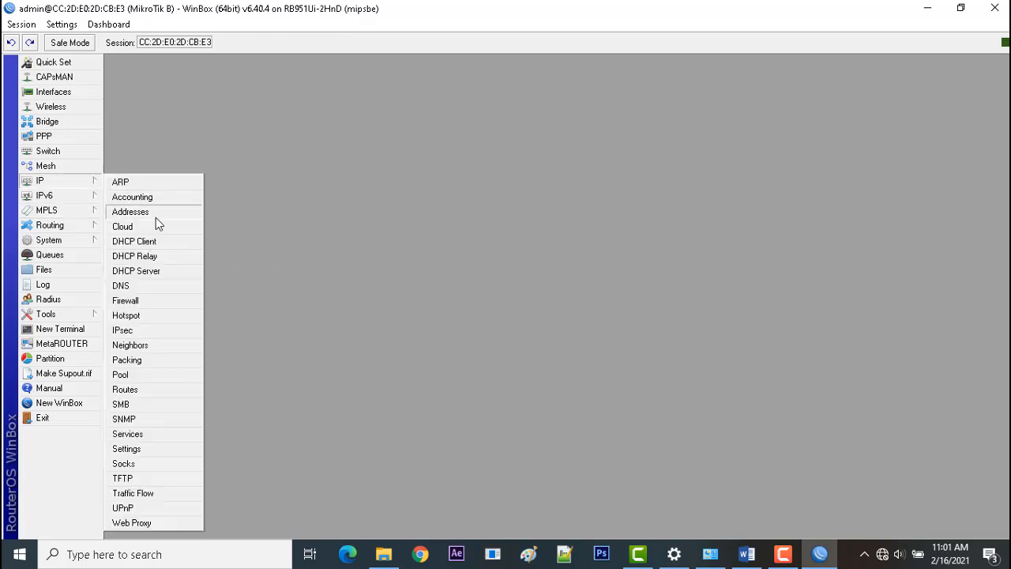
pyautogui.click(170, 214)
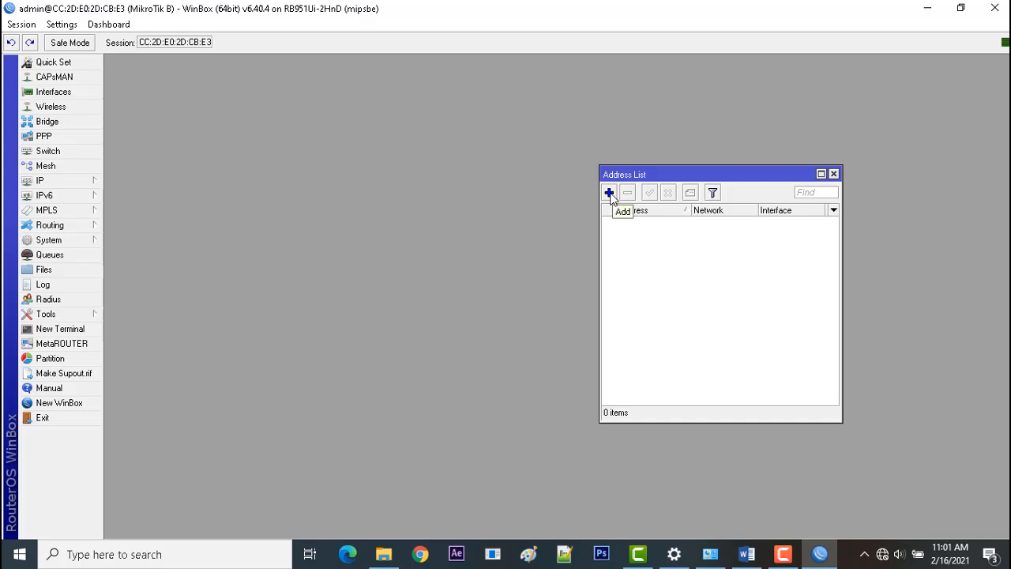
pyautogui.click(747, 554)
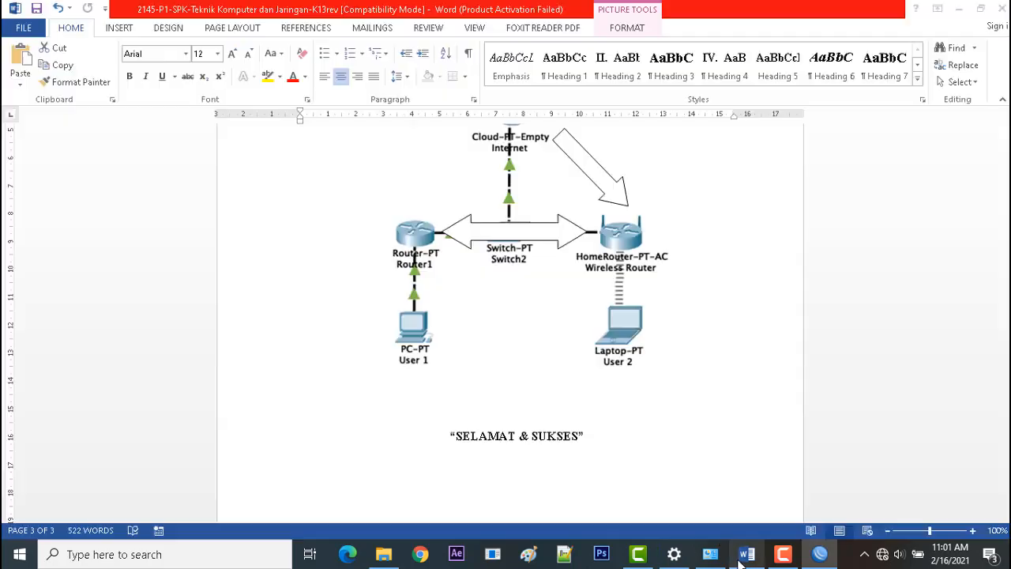
pyautogui.moveTo(1007, 433); pyautogui.dragTo(1007, 373)
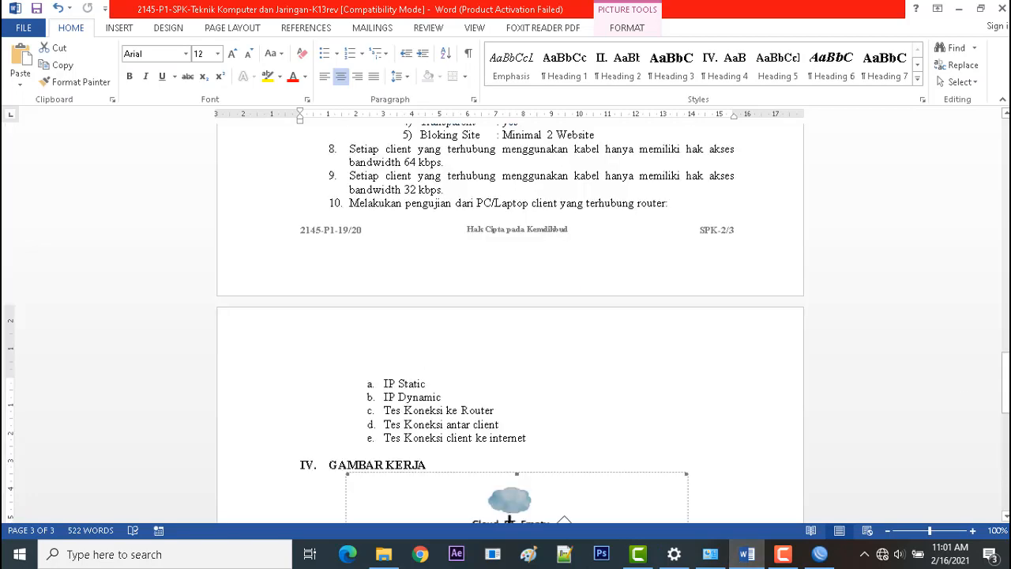
pyautogui.scroll(8, 510, 520)
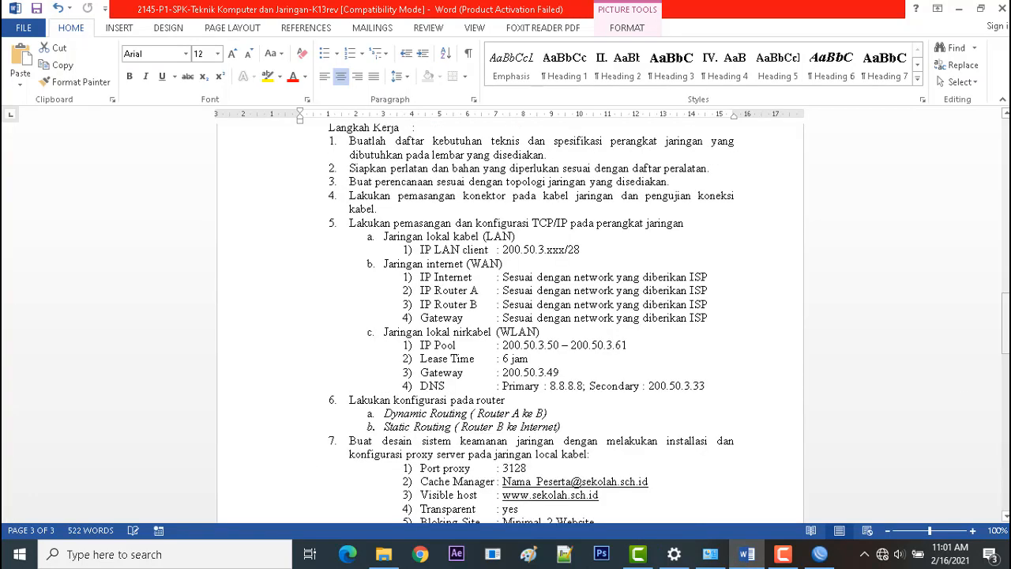
pyautogui.click(588, 245)
pyautogui.click(820, 554)
# Start a new IP address entry with 200.50.3.1/28, checking it against the LAN client line in the Word task sheet.
pyautogui.click(609, 193)
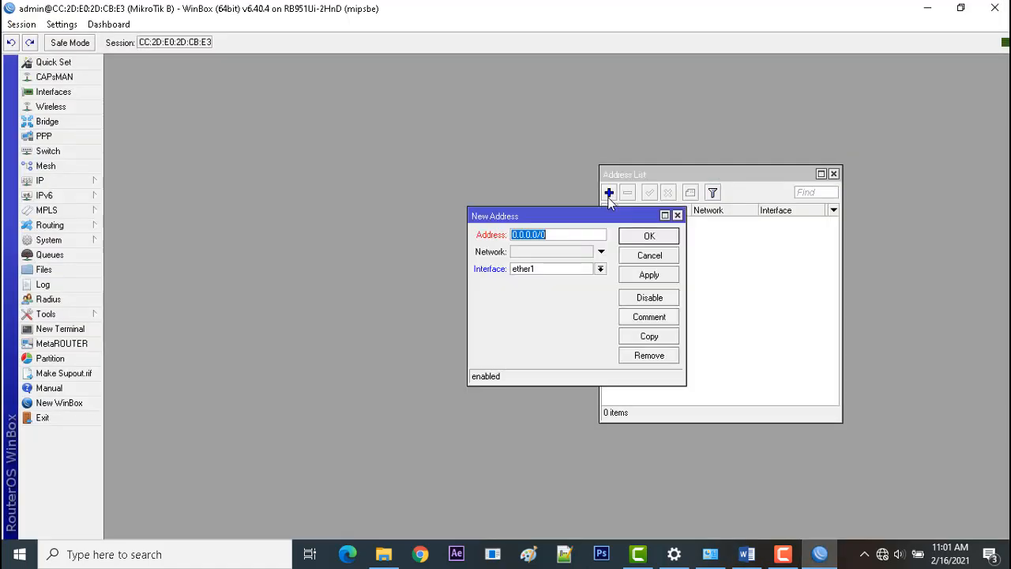
pyautogui.write('200.50.3')
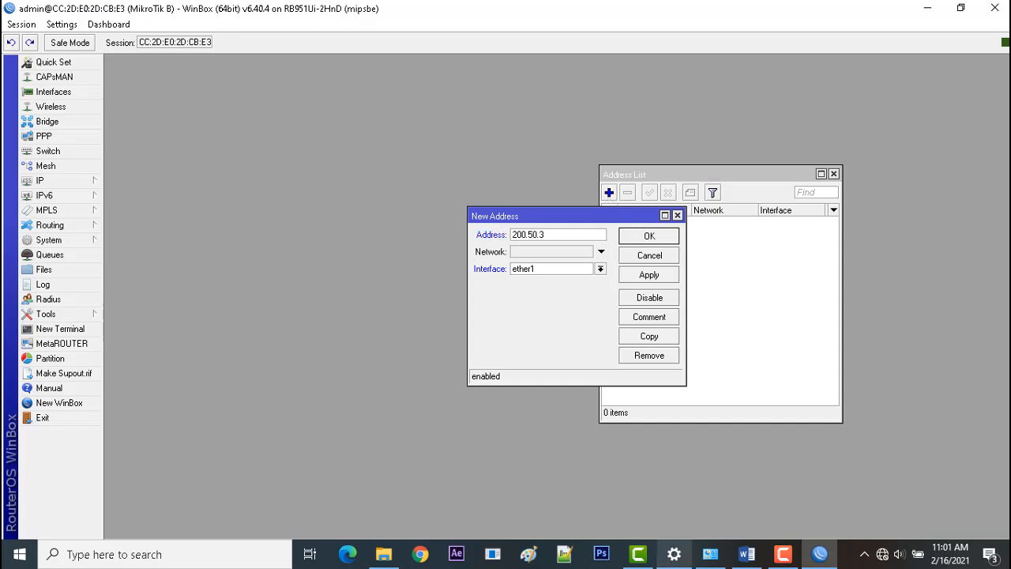
pyautogui.click(747, 554)
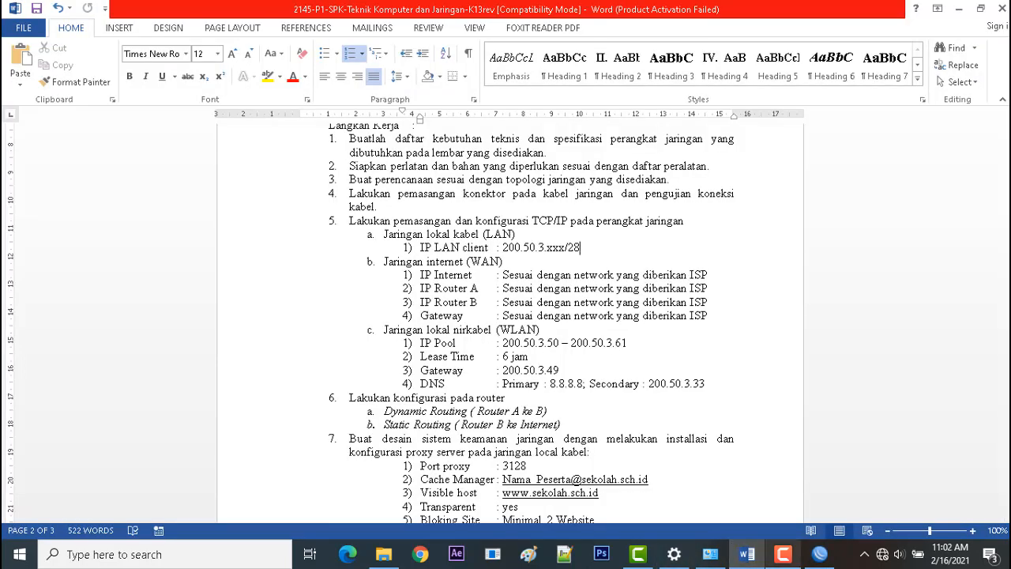
pyautogui.click(747, 554)
pyautogui.click(557, 234)
pyautogui.write('.1')
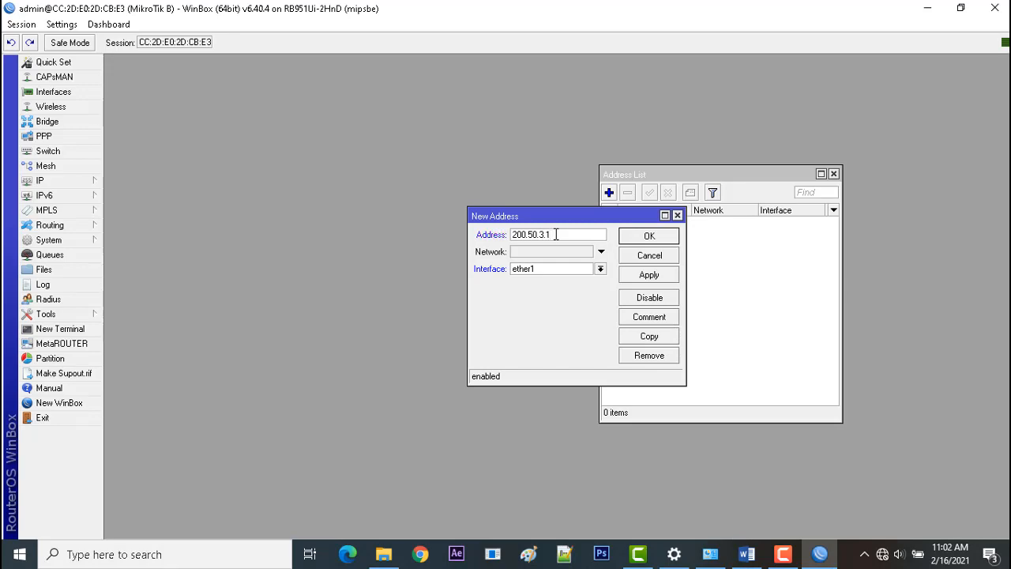
pyautogui.write('/28')
pyautogui.click(746, 554)
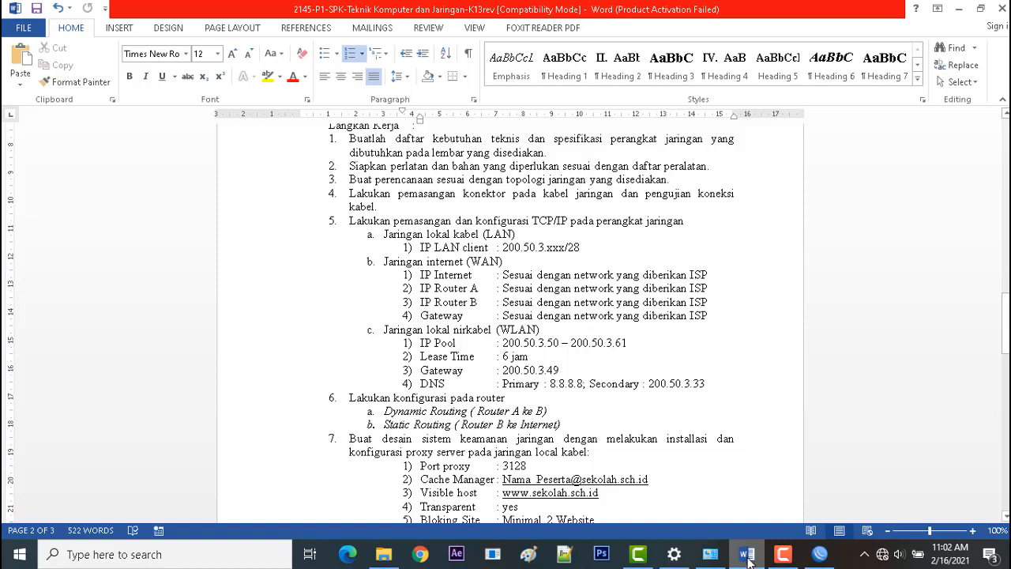
pyautogui.click(747, 554)
# Assign the new LAN address to interface ether2 and save the entry.
pyautogui.click(566, 270)
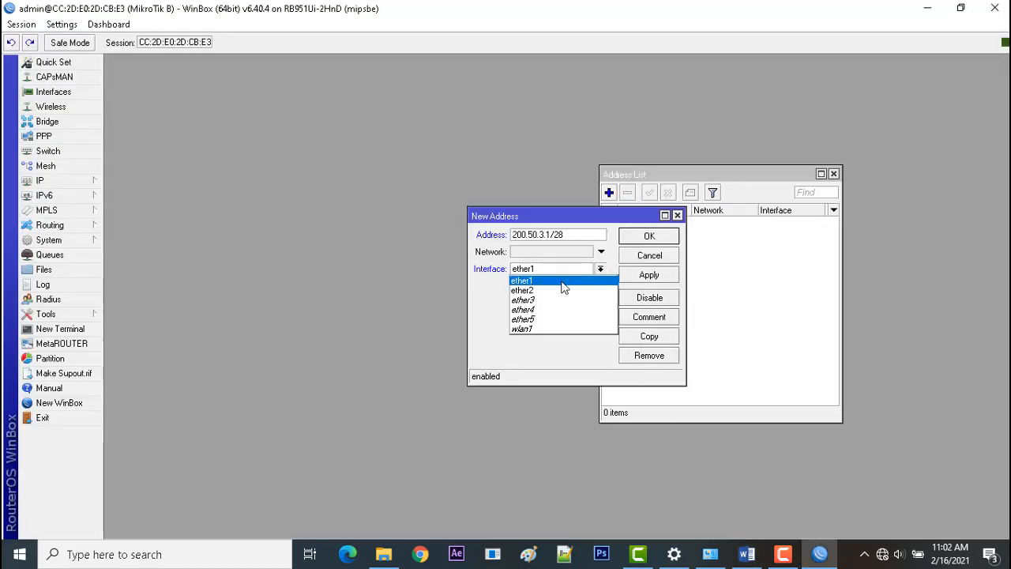
pyautogui.click(562, 291)
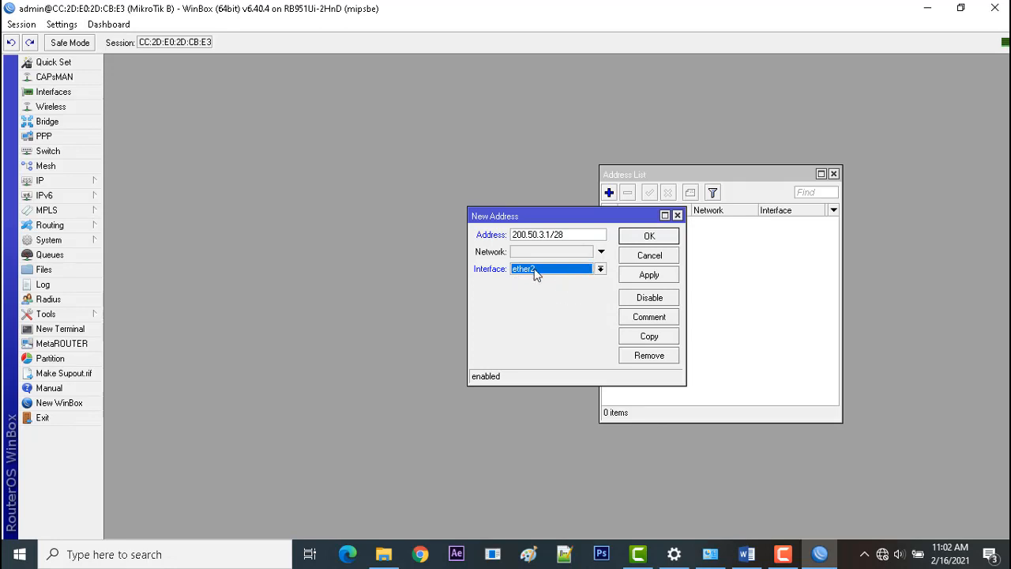
pyautogui.click(638, 278)
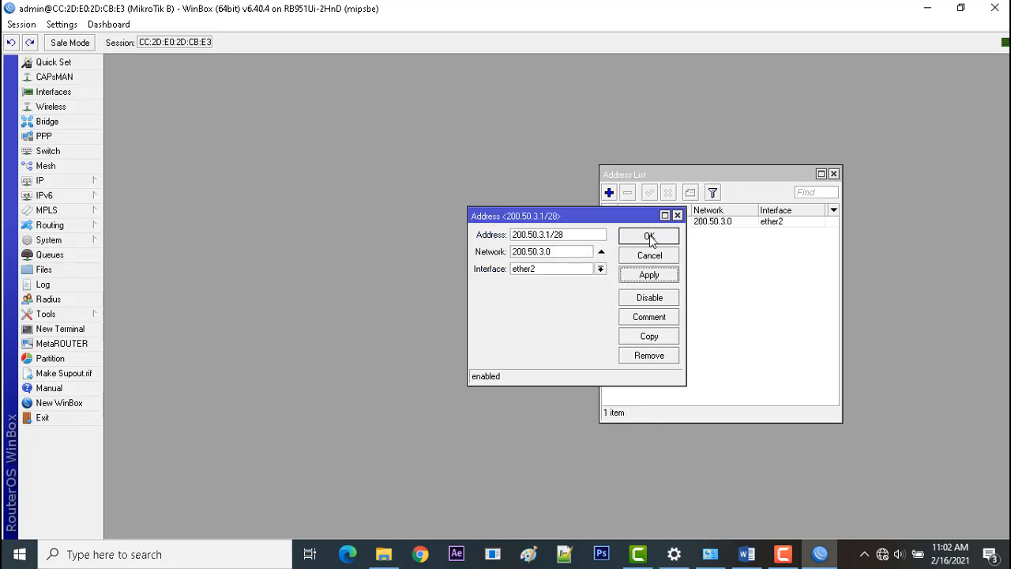
pyautogui.click(649, 237)
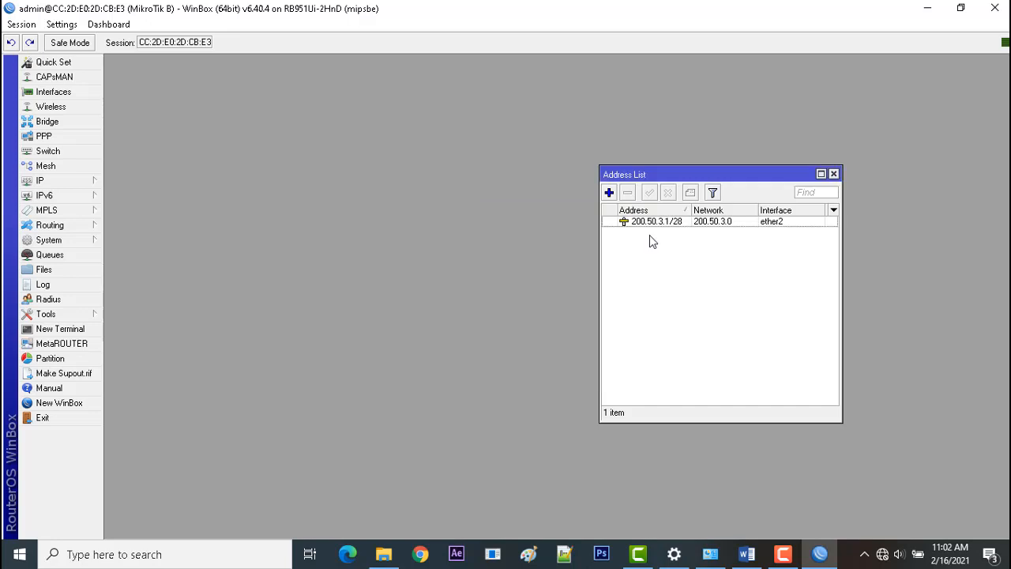
# Add the IP address 192.168.1.2/28 on interface ether1 and close the address list.
pyautogui.click(609, 194)
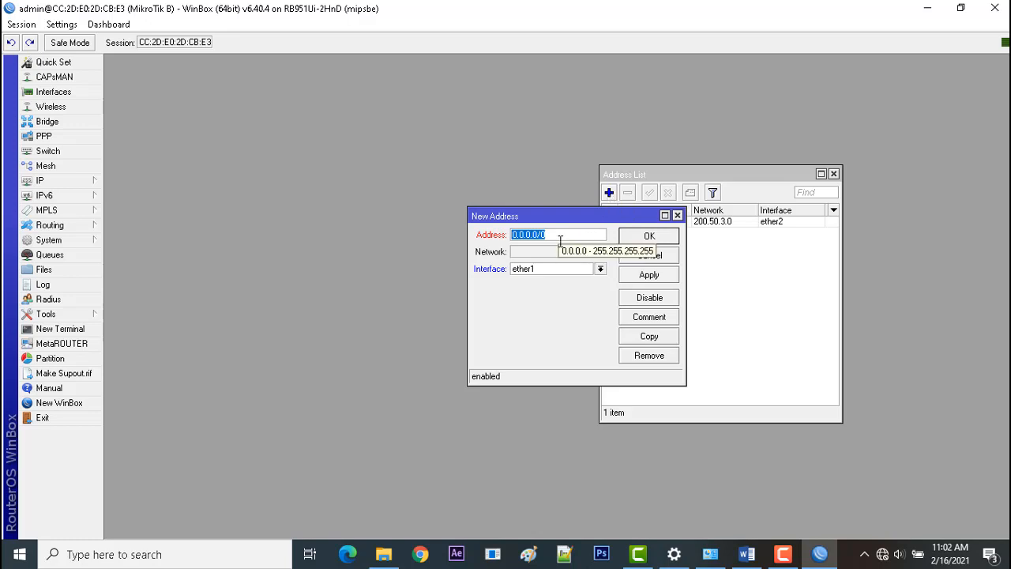
pyautogui.write('192')
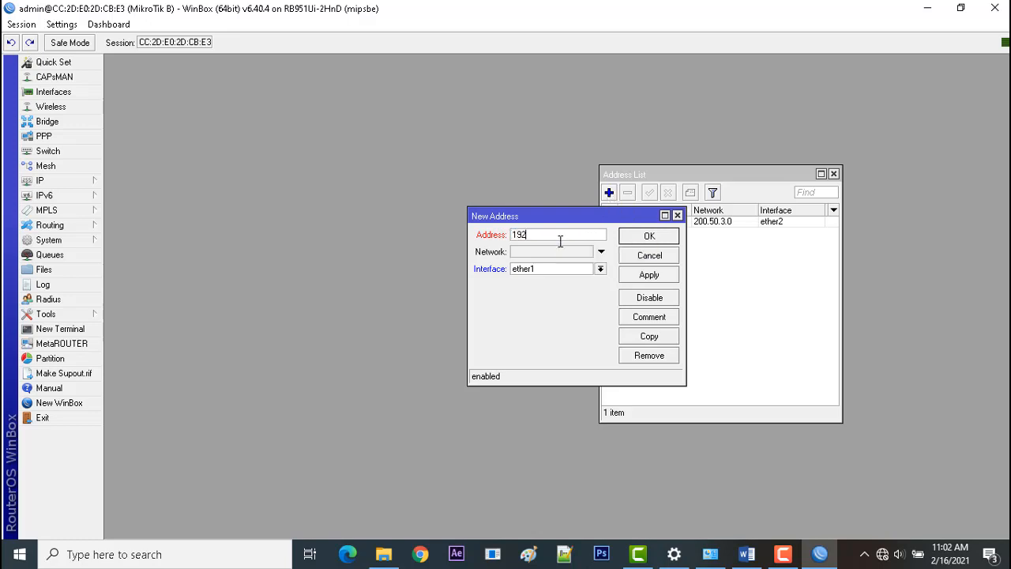
pyautogui.write('.168.1.')
pyautogui.write('2')
pyautogui.write('/28')
pyautogui.click(570, 267)
pyautogui.click(572, 267)
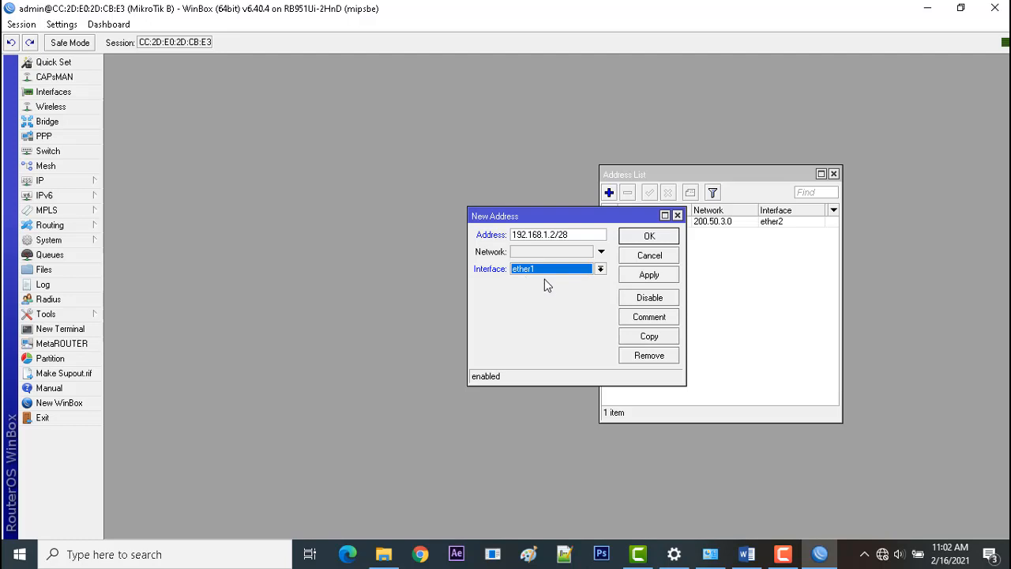
pyautogui.click(637, 278)
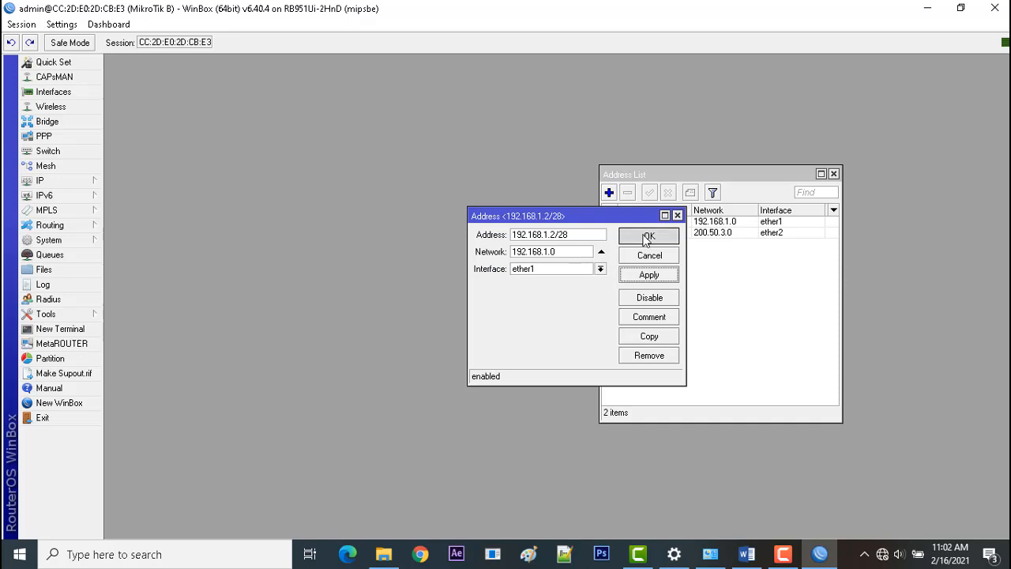
pyautogui.click(649, 236)
pyautogui.click(696, 235)
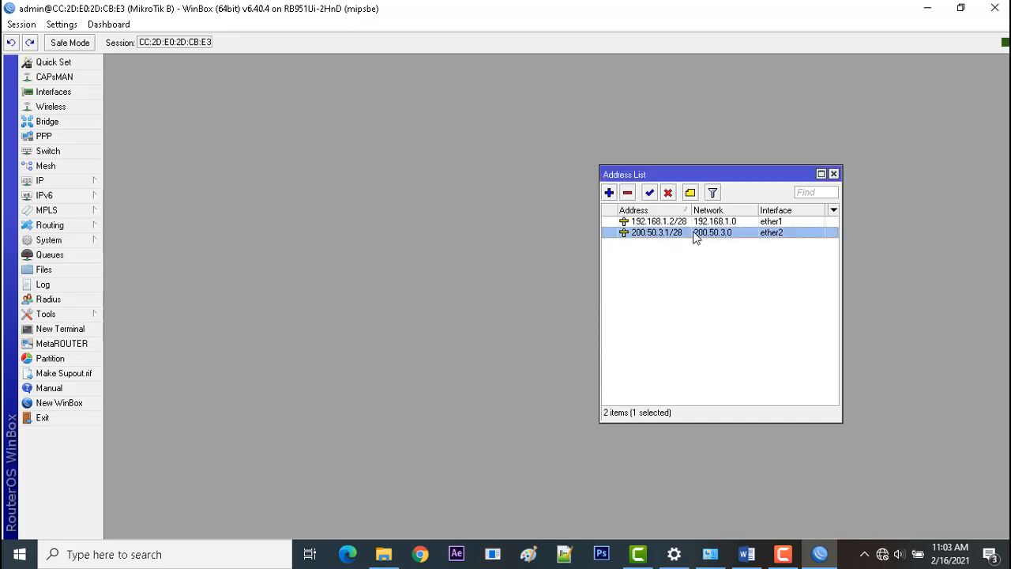
pyautogui.click(835, 174)
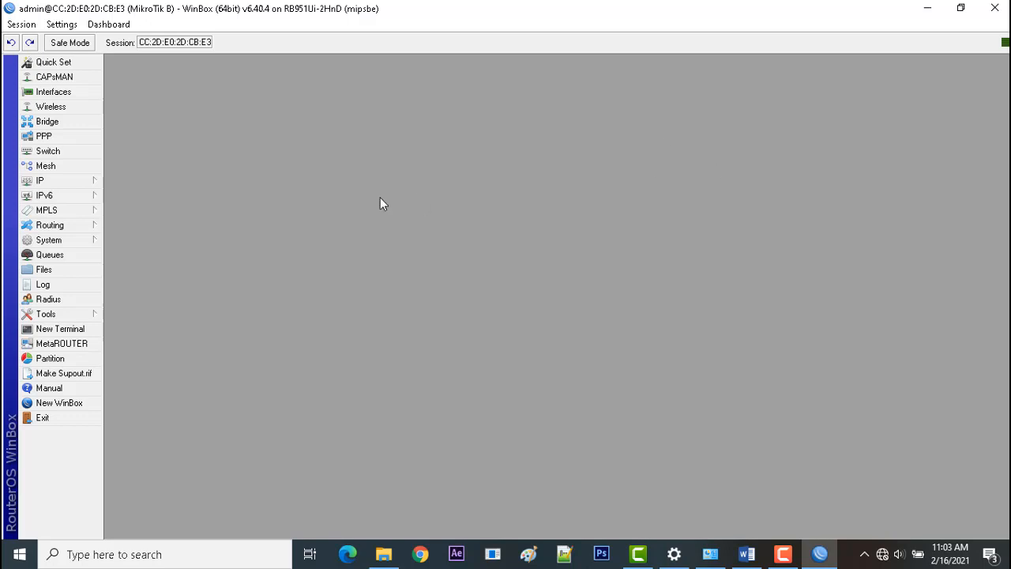
# Add a firewall NAT rule with the action masquerade and close the firewall window.
pyautogui.click(67, 186)
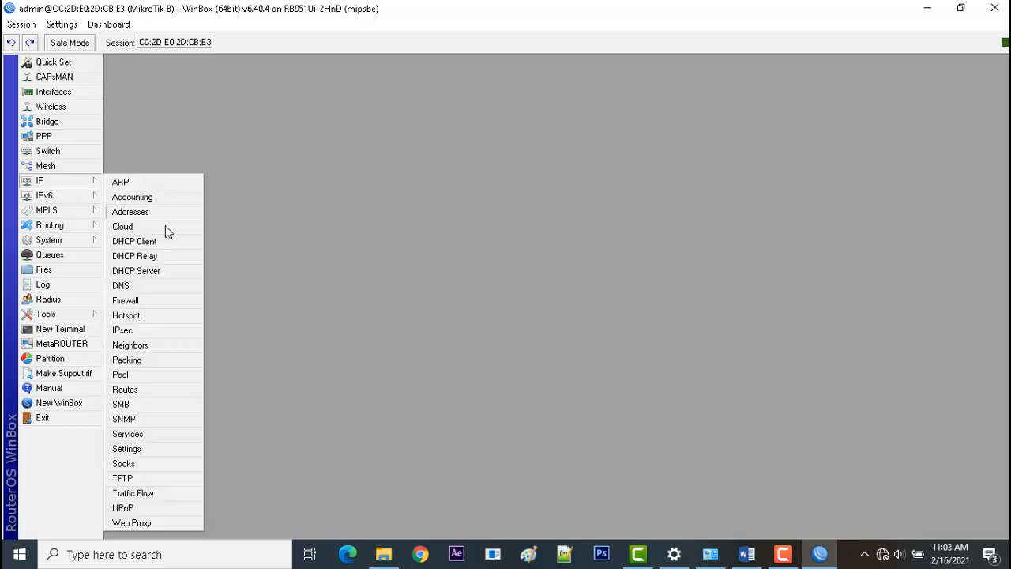
pyautogui.click(152, 301)
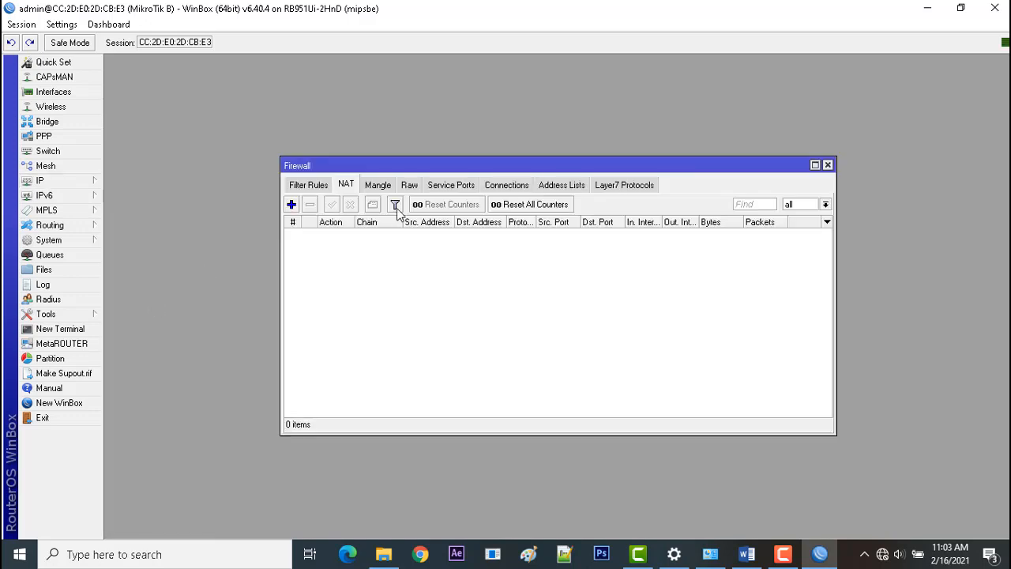
pyautogui.click(292, 205)
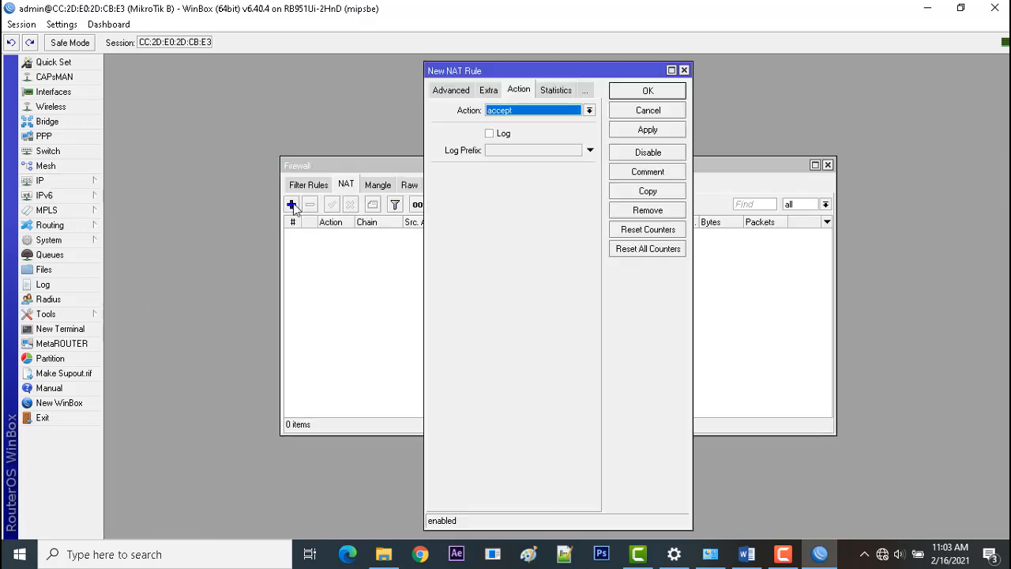
pyautogui.click(545, 108)
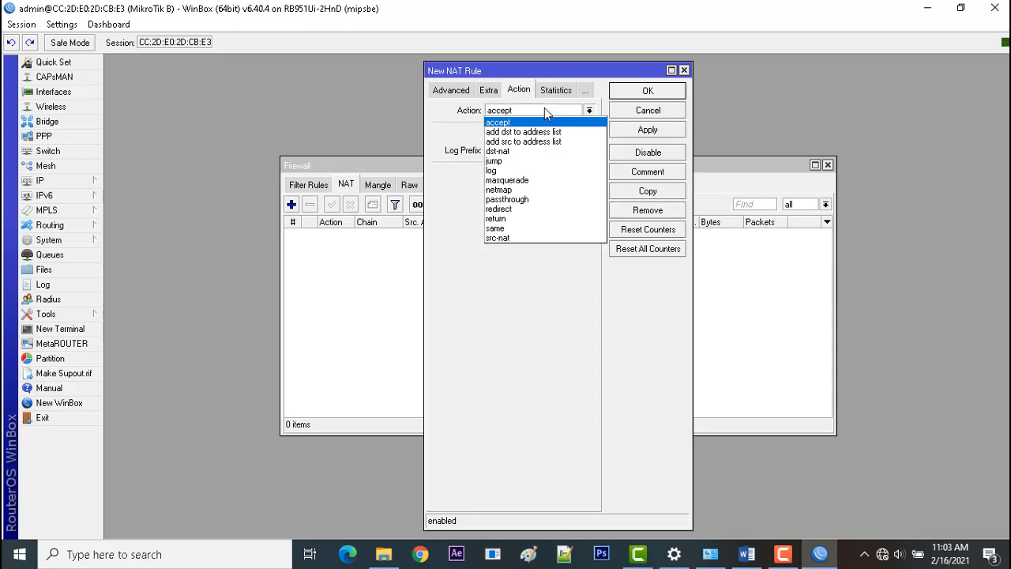
pyautogui.click(537, 181)
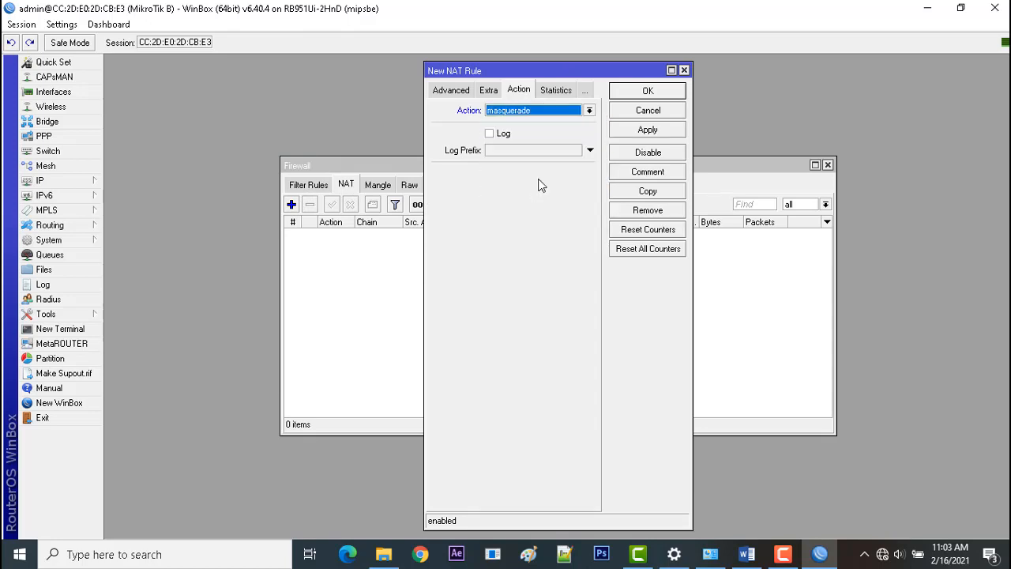
pyautogui.click(635, 133)
pyautogui.click(670, 89)
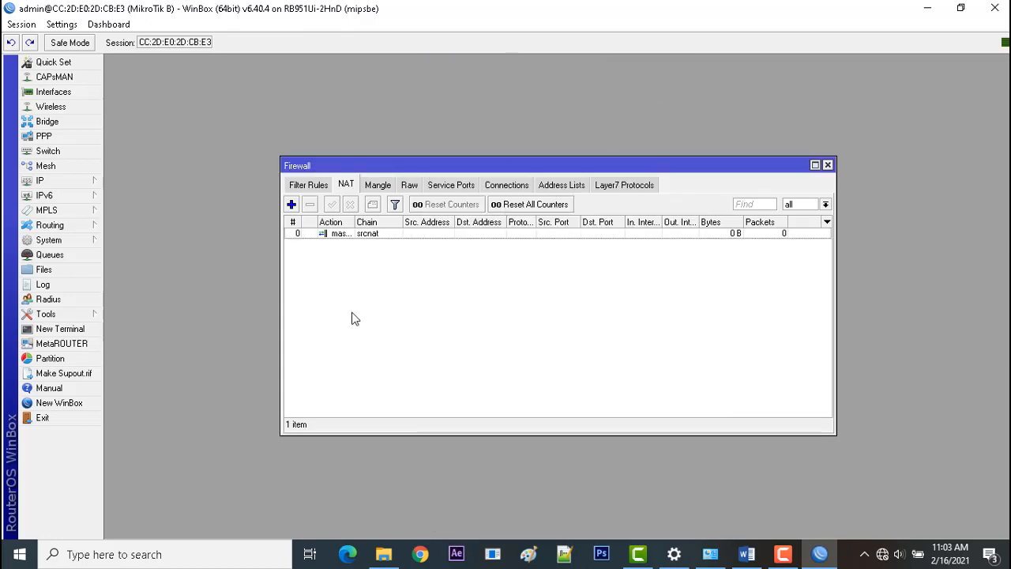
pyautogui.click(340, 226)
pyautogui.click(827, 165)
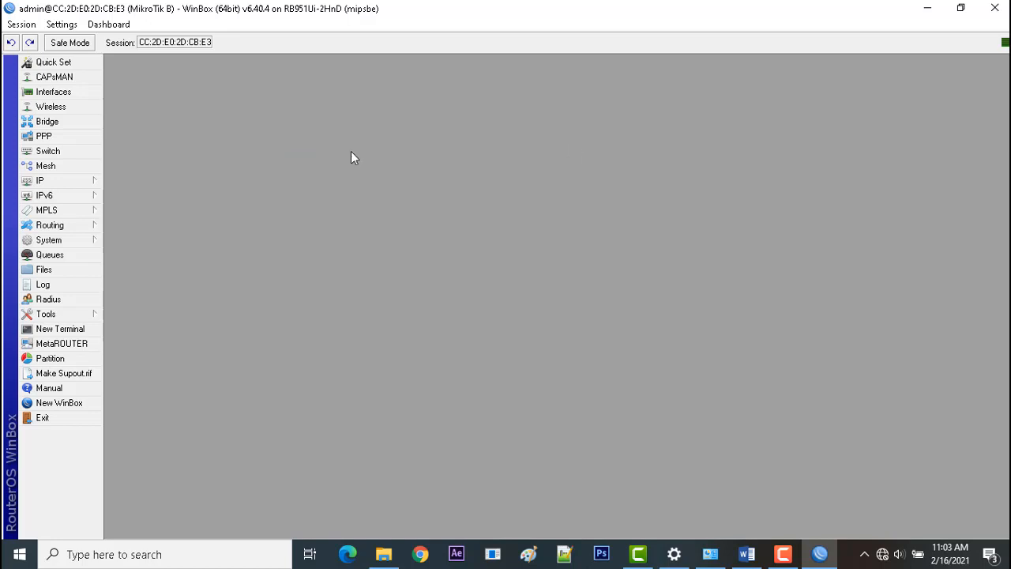
# Check the router's DHCP client list and close it.
pyautogui.click(61, 181)
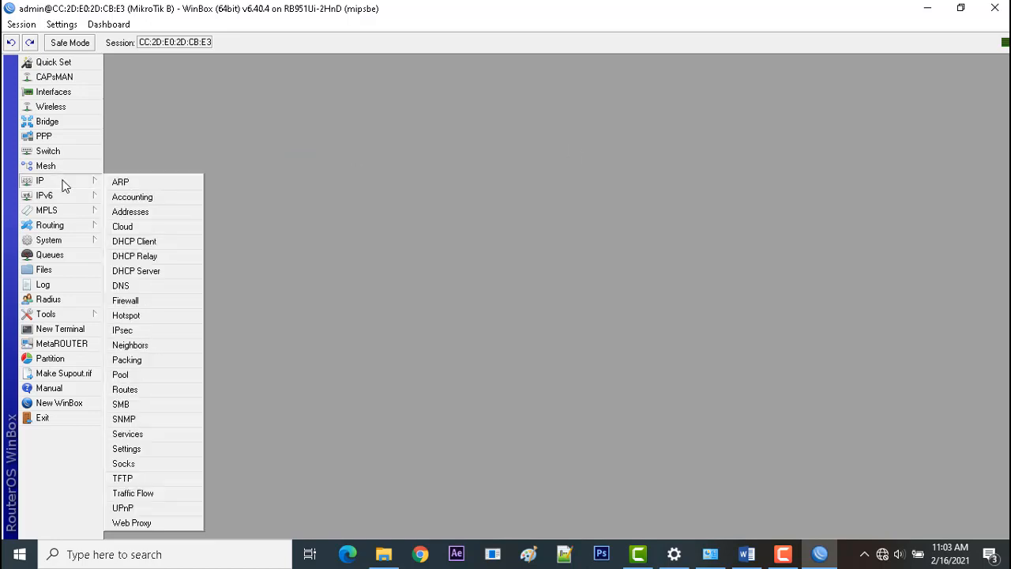
pyautogui.click(164, 246)
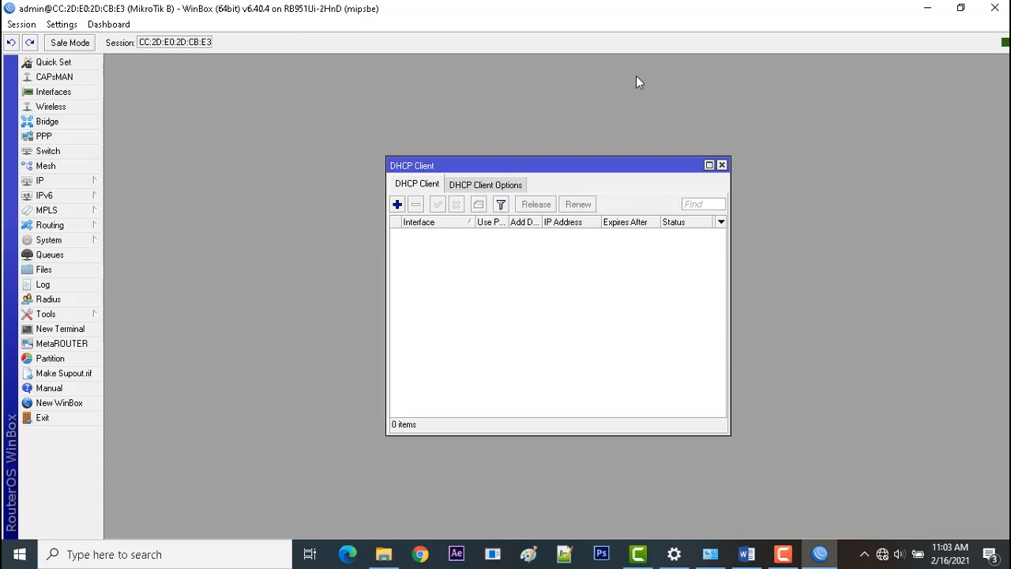
pyautogui.click(721, 165)
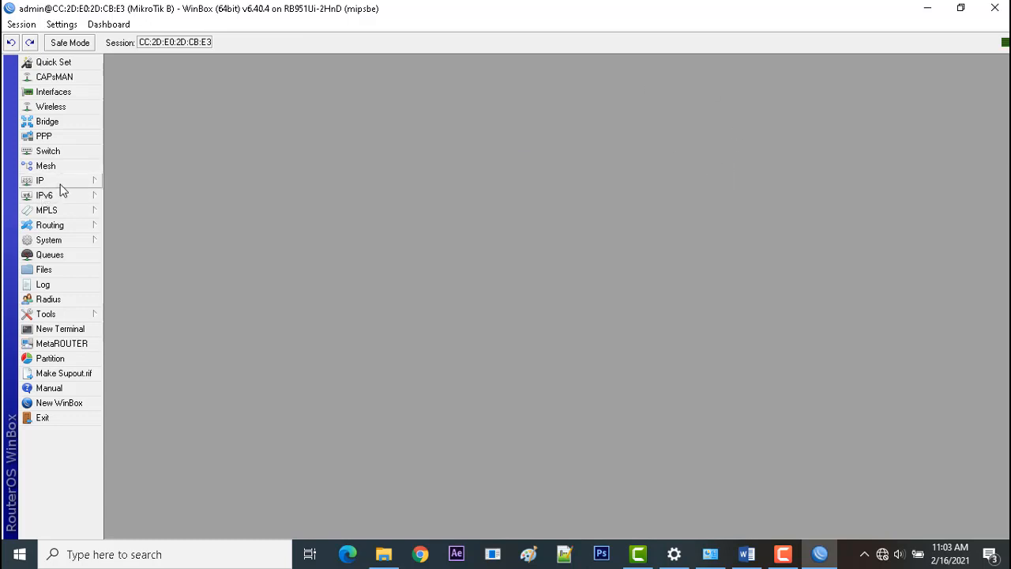
# Start a DHCP server setup on interface ether2, accepting address space 200.50.3.0/28 and gateway 200.50.3.1.
pyautogui.click(71, 183)
pyautogui.click(149, 271)
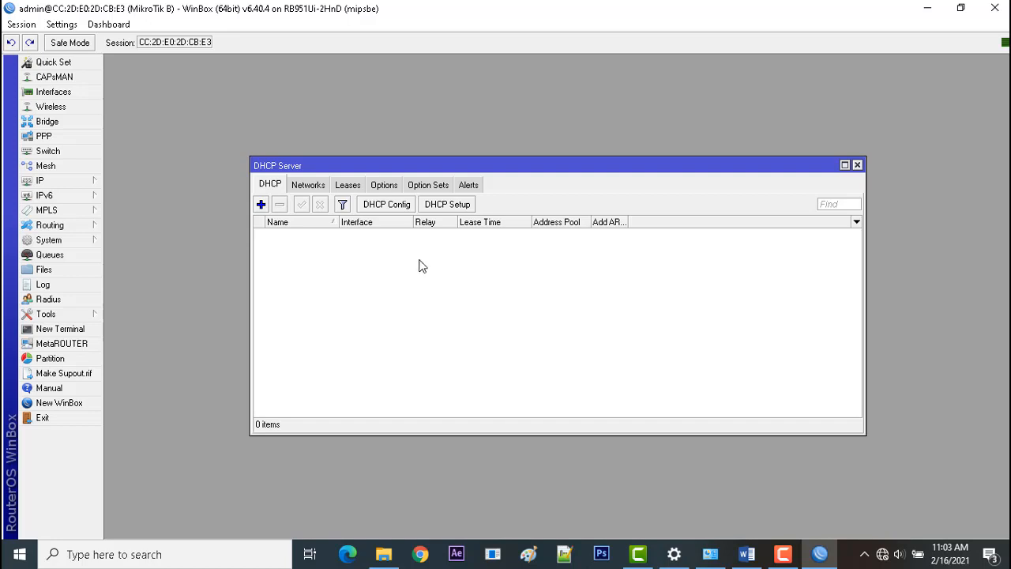
pyautogui.click(464, 209)
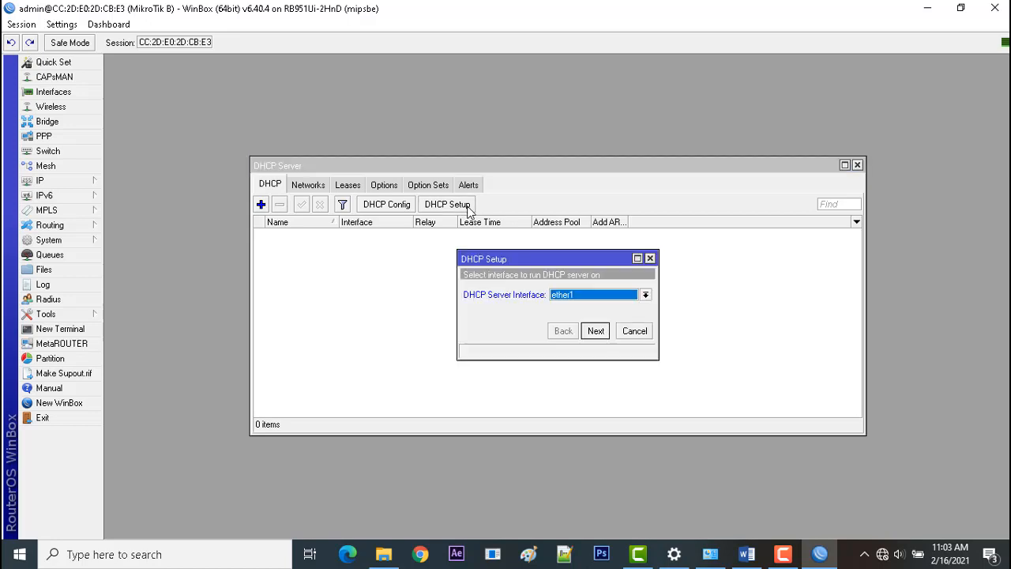
pyautogui.click(589, 300)
pyautogui.click(591, 315)
pyautogui.click(594, 332)
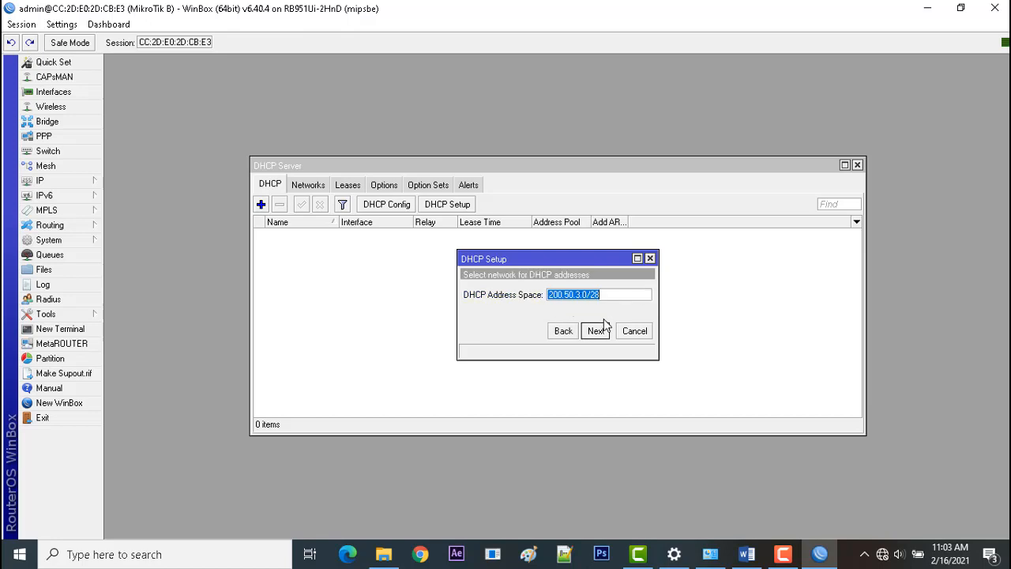
pyautogui.click(599, 332)
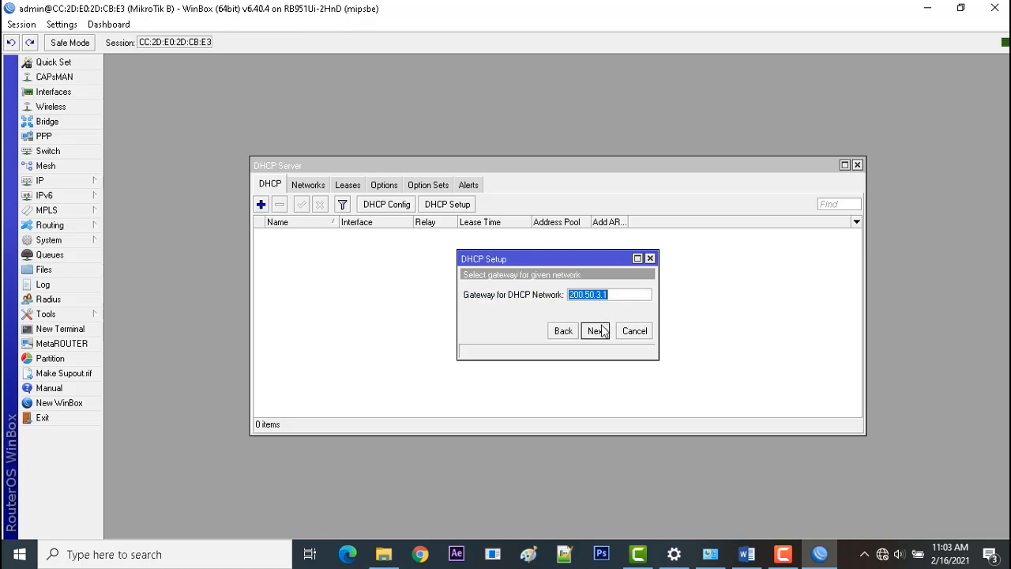
pyautogui.click(601, 331)
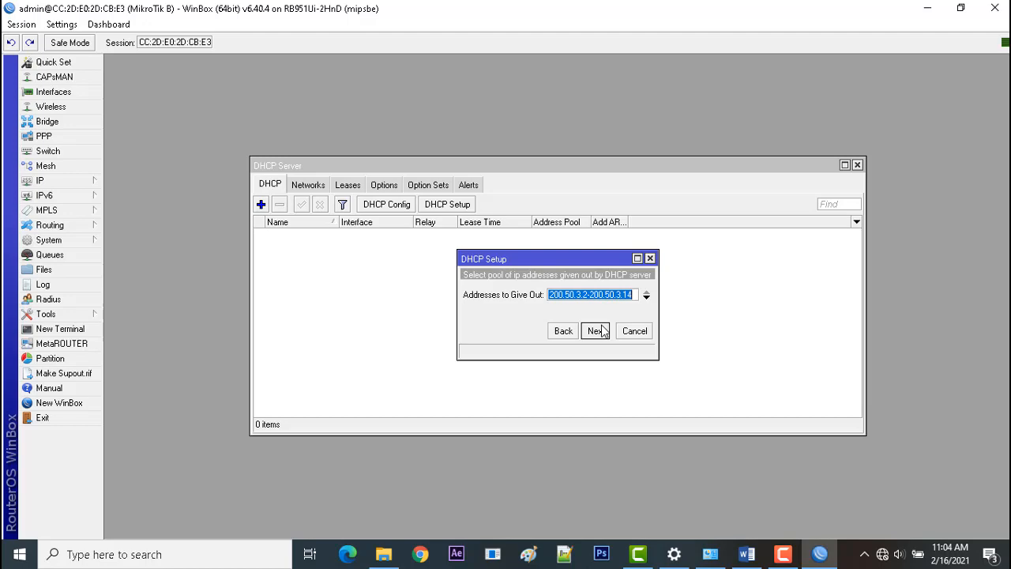
# Check the addressing in the Word task sheet and accept the DHCP pool 200.50.3.2-200.50.3.14 in WinBox.
pyautogui.click(746, 554)
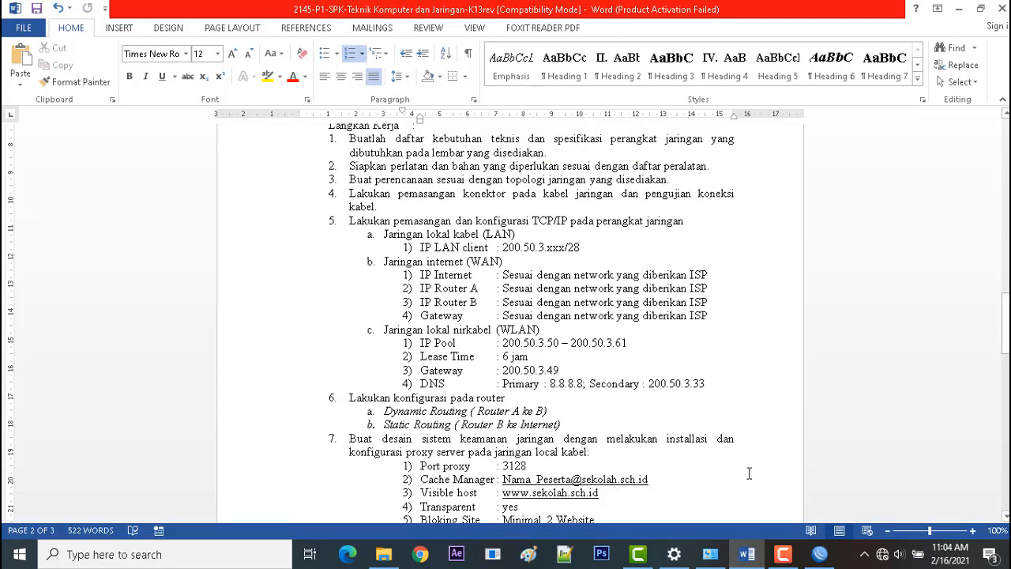
pyautogui.click(747, 554)
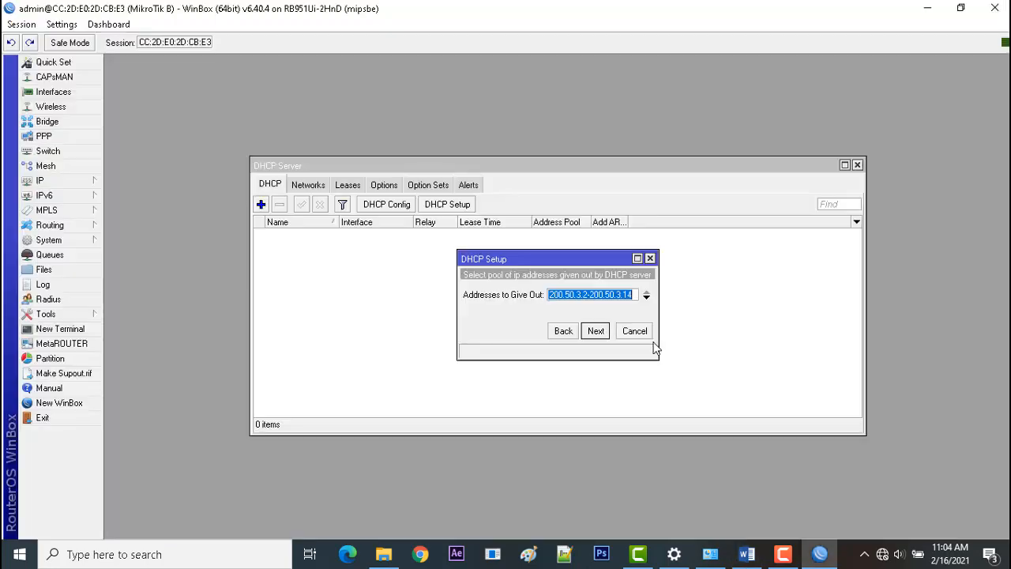
pyautogui.click(595, 332)
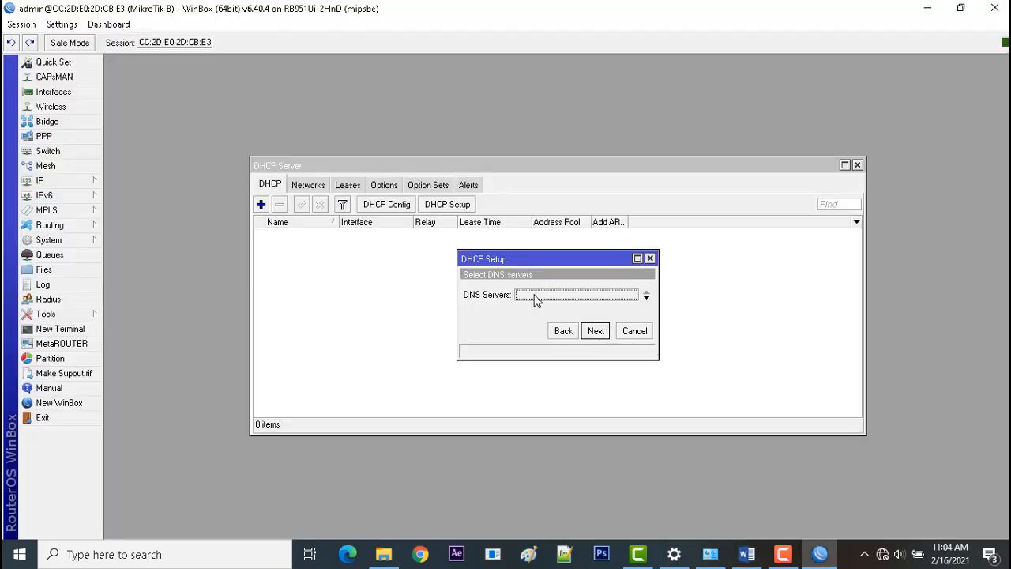
# Set the DHCP DNS servers to 8.8.8.8 and 8.8.4.4.
pyautogui.write('8.8.8.8')
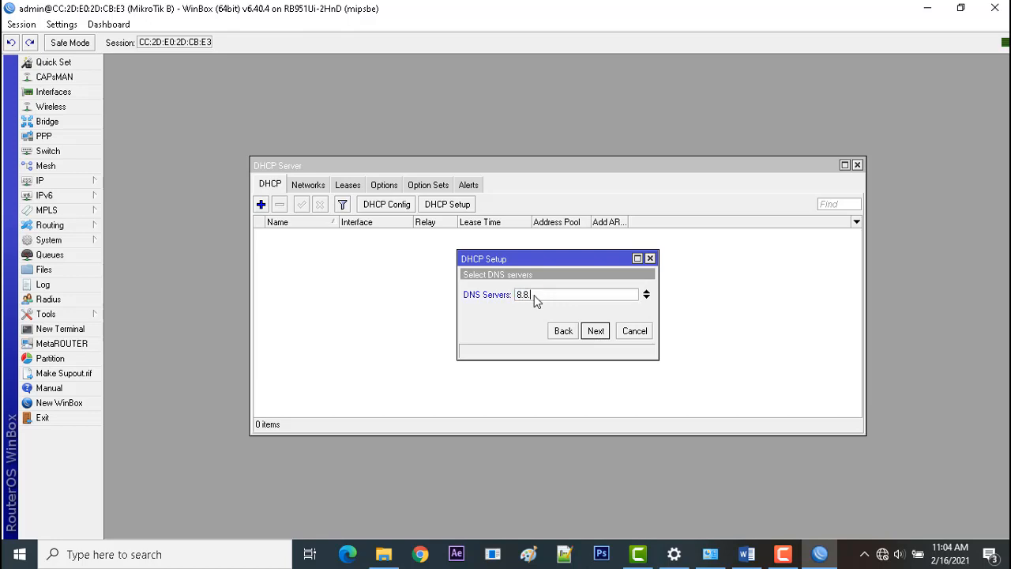
pyautogui.click(647, 296)
pyautogui.write('8.8')
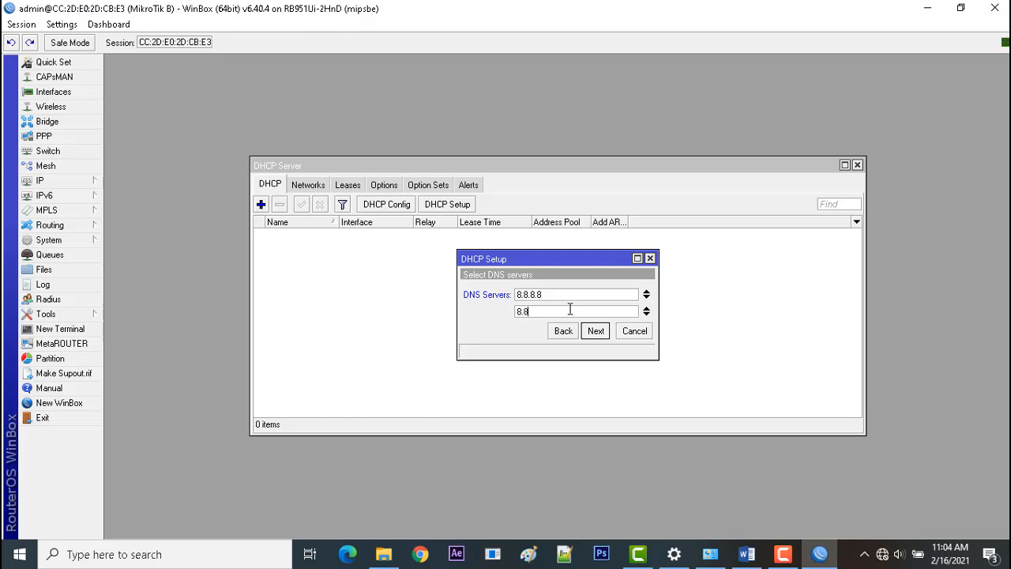
pyautogui.write('.4.4')
pyautogui.click(596, 331)
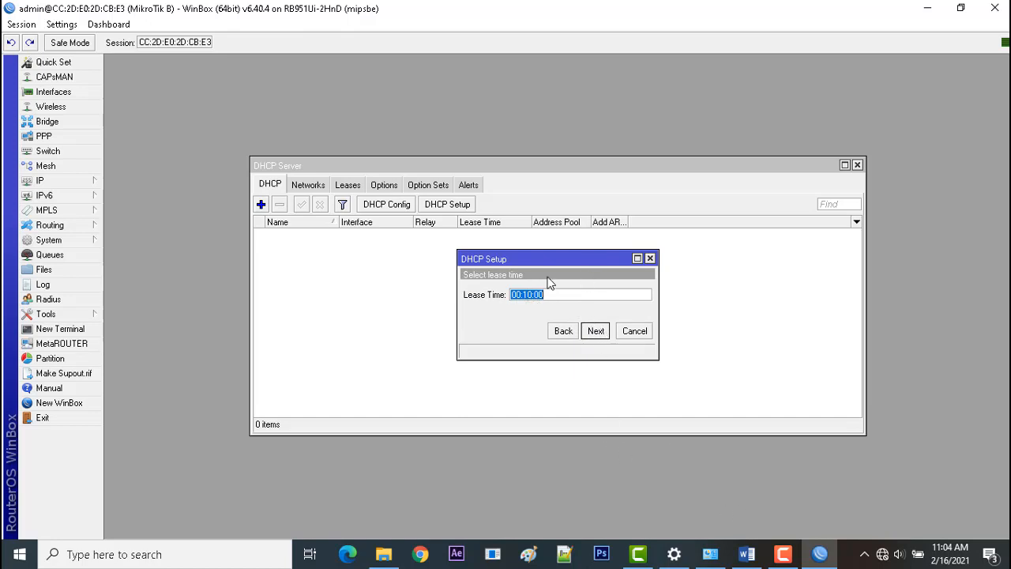
# Accept the lease time 00:10:00, complete the DHCP setup and close the DHCP server window.
pyautogui.click(596, 332)
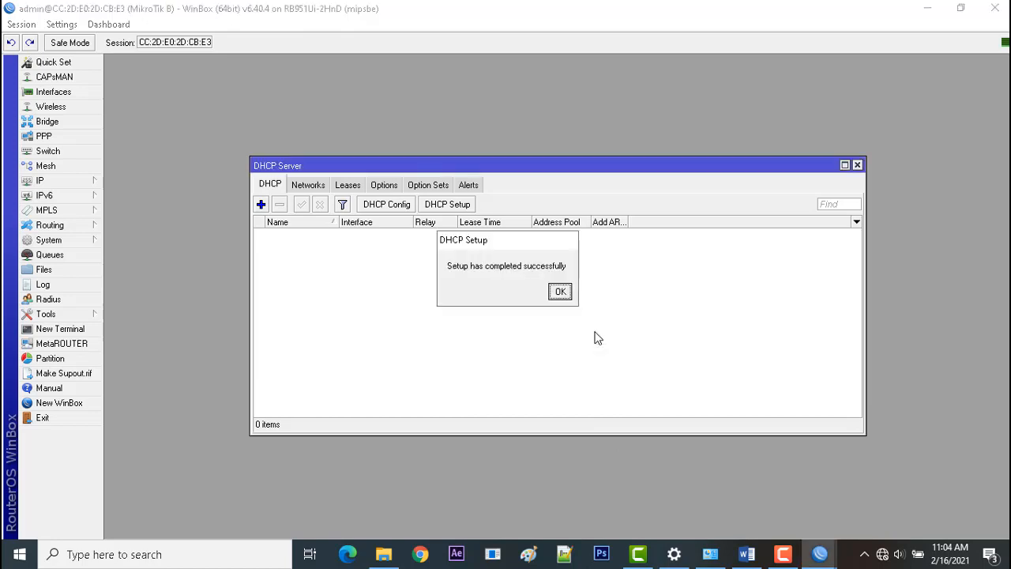
pyautogui.click(559, 293)
pyautogui.click(329, 235)
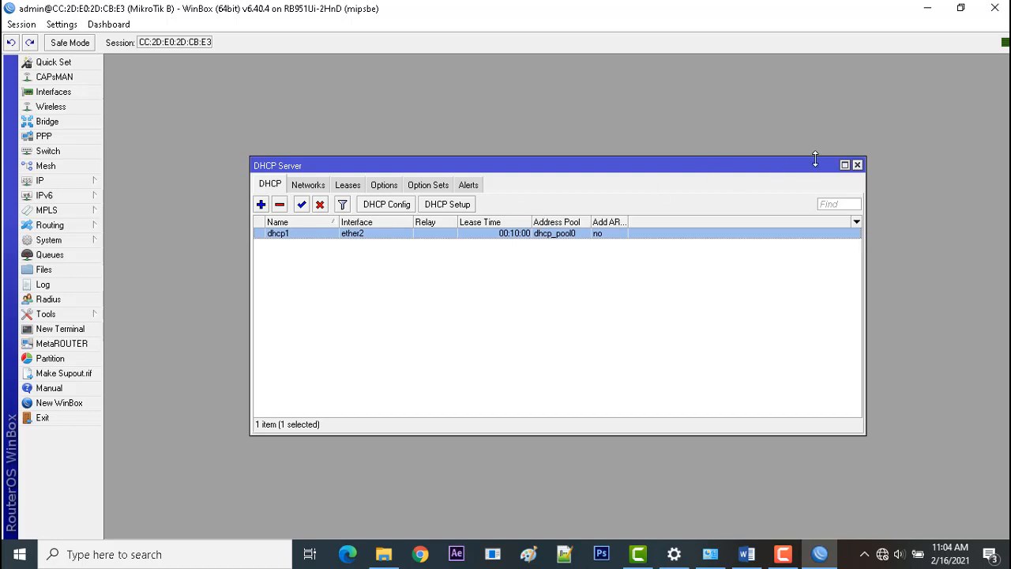
pyautogui.click(857, 165)
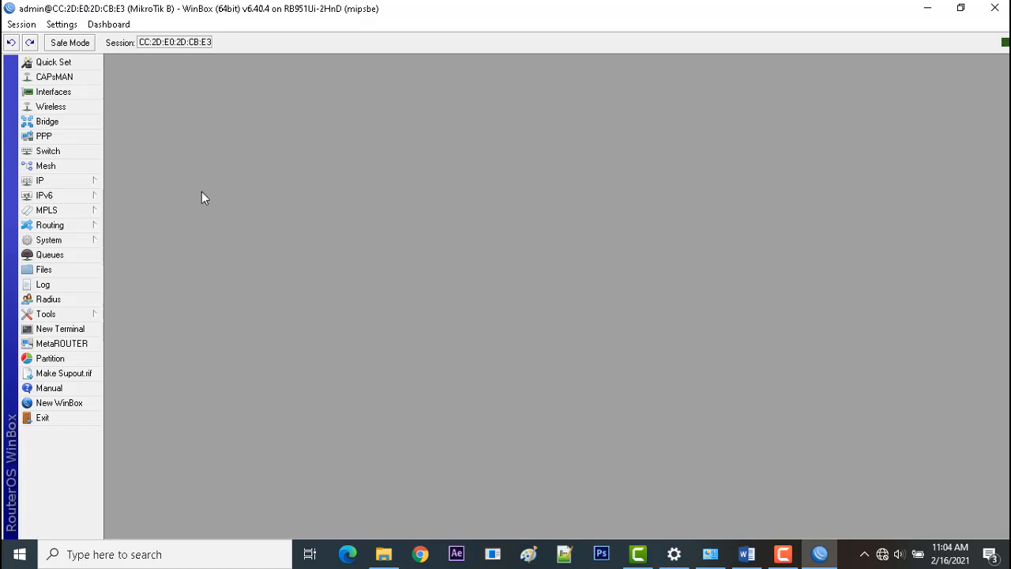
# Check the routing requirements for routers A and B in the Word task sheet and return to WinBox.
pyautogui.click(747, 554)
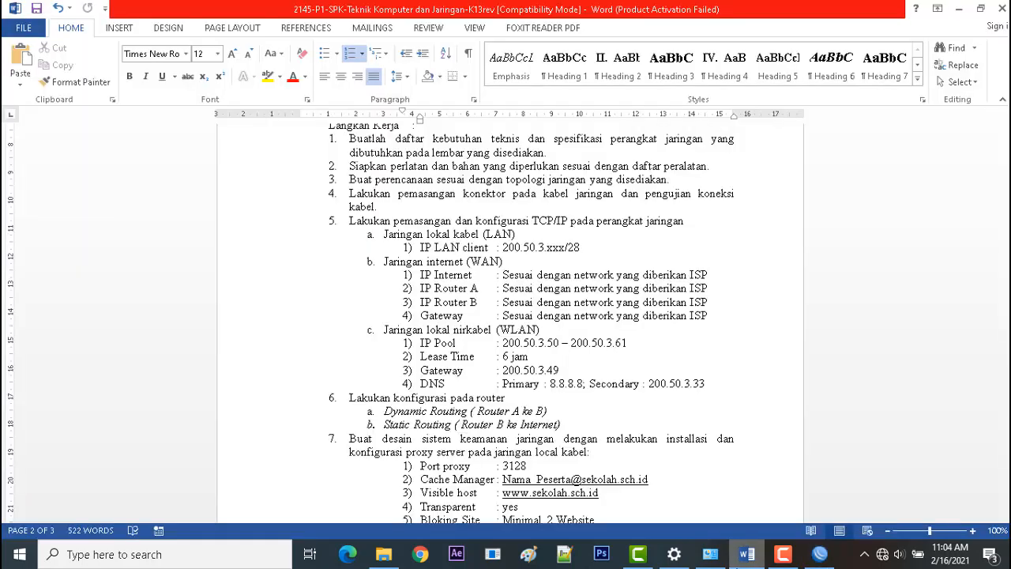
pyautogui.moveTo(1006, 316); pyautogui.dragTo(1006, 345)
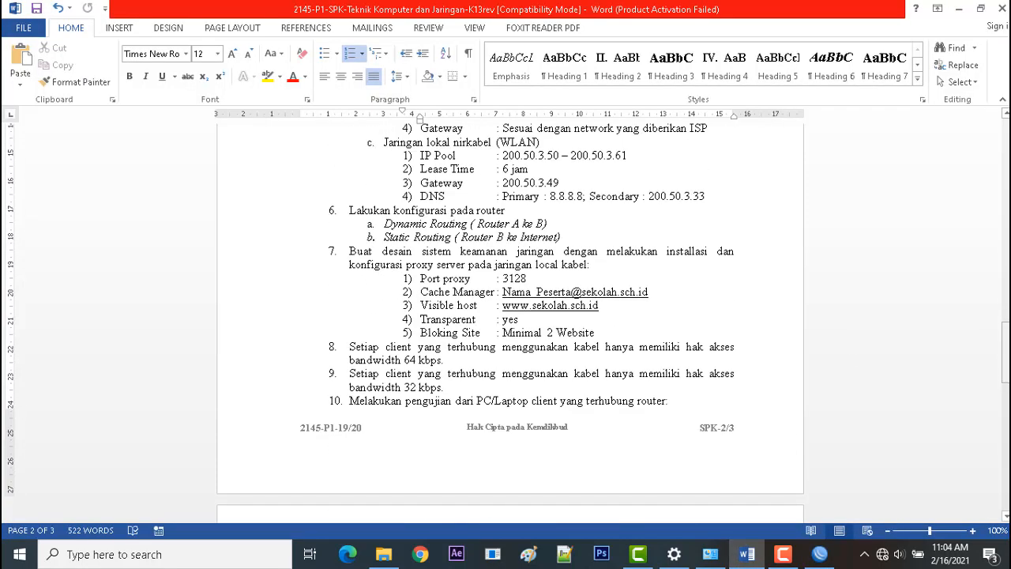
pyautogui.moveTo(562, 223); pyautogui.dragTo(447, 226)
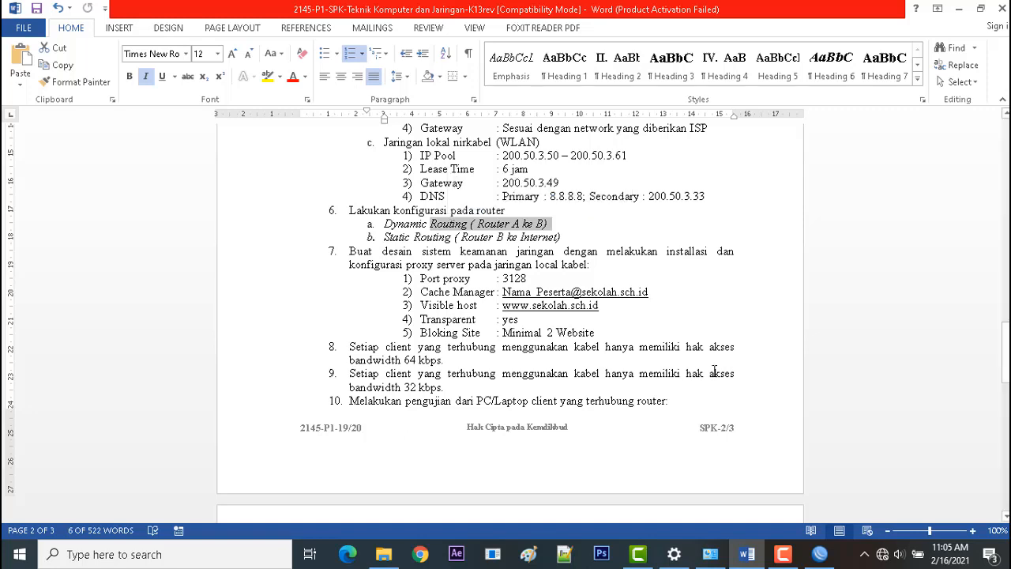
pyautogui.click(819, 554)
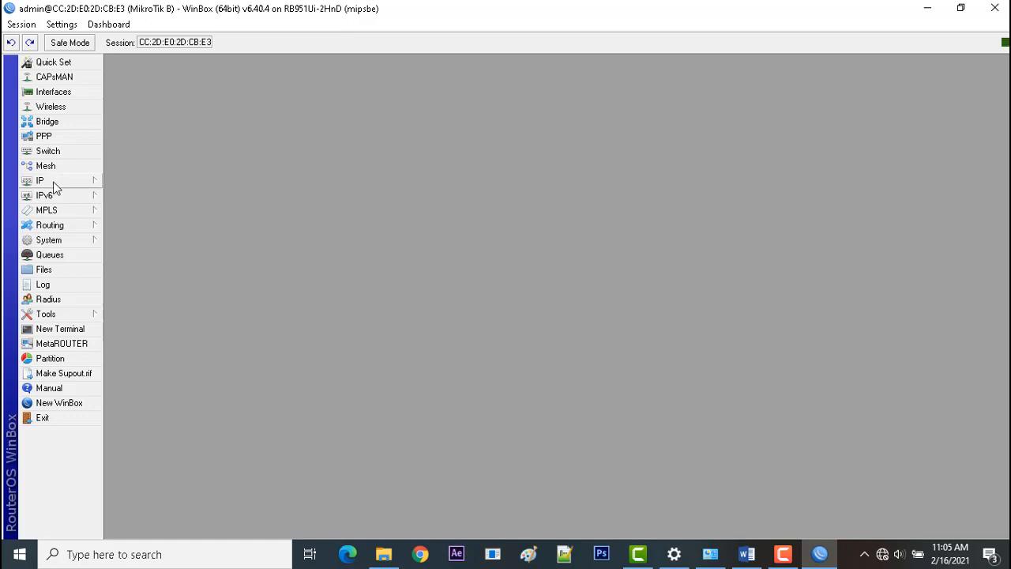
# Start a new OSPF network entry and show the router's IP address list beside it for reference.
pyautogui.click(86, 227)
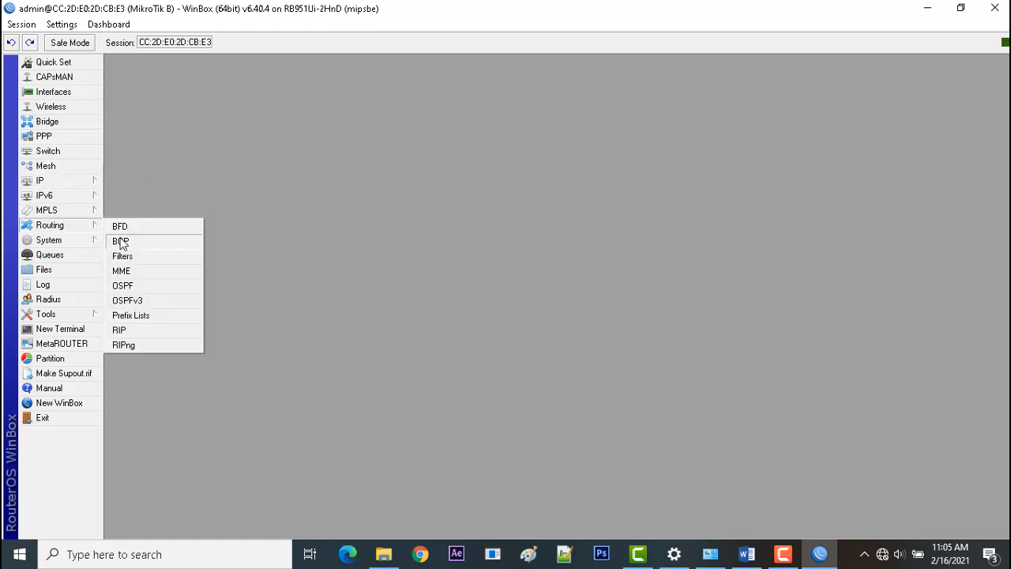
pyautogui.click(129, 288)
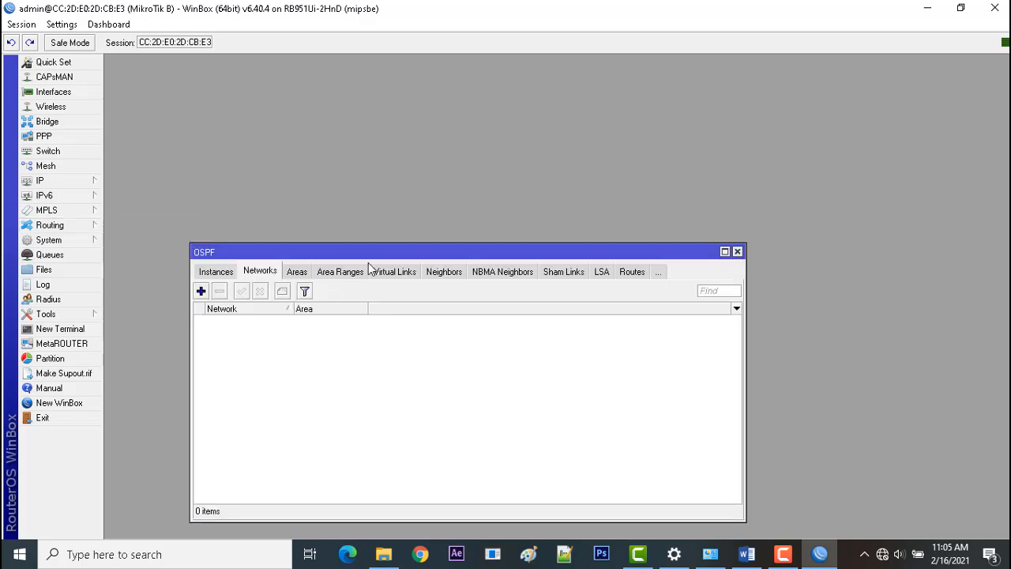
pyautogui.moveTo(386, 252); pyautogui.dragTo(545, 188)
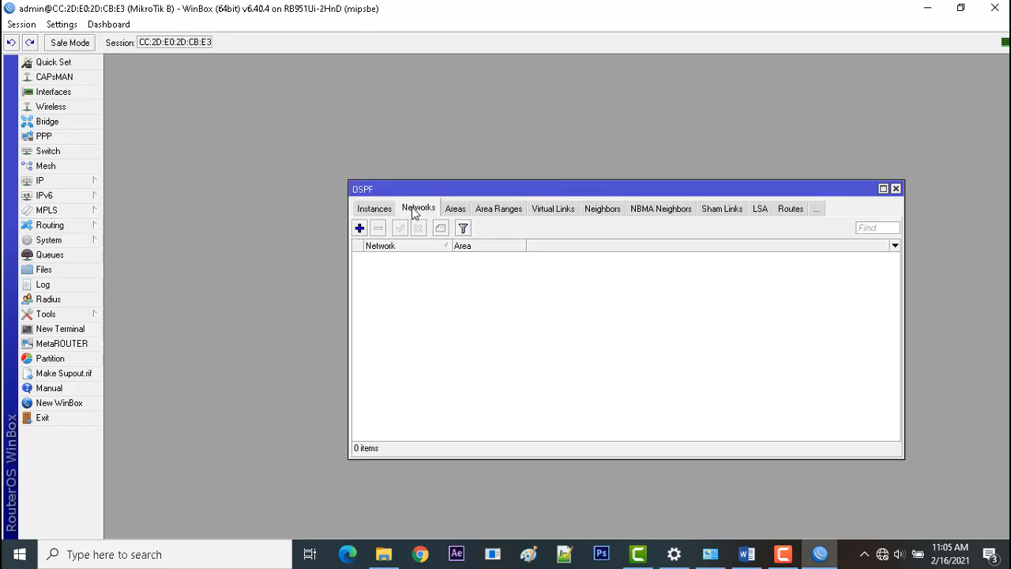
pyautogui.click(360, 229)
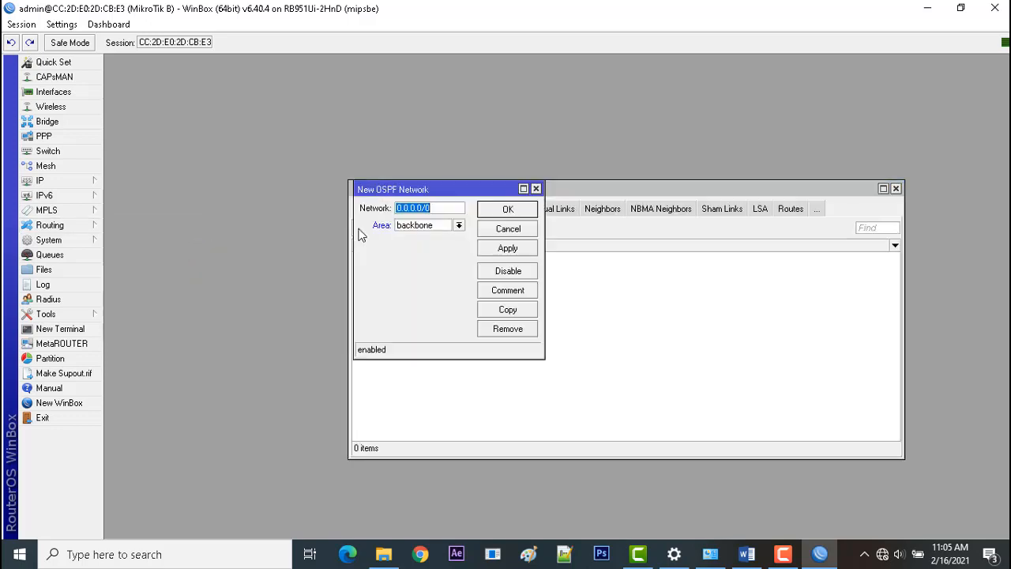
pyautogui.click(58, 182)
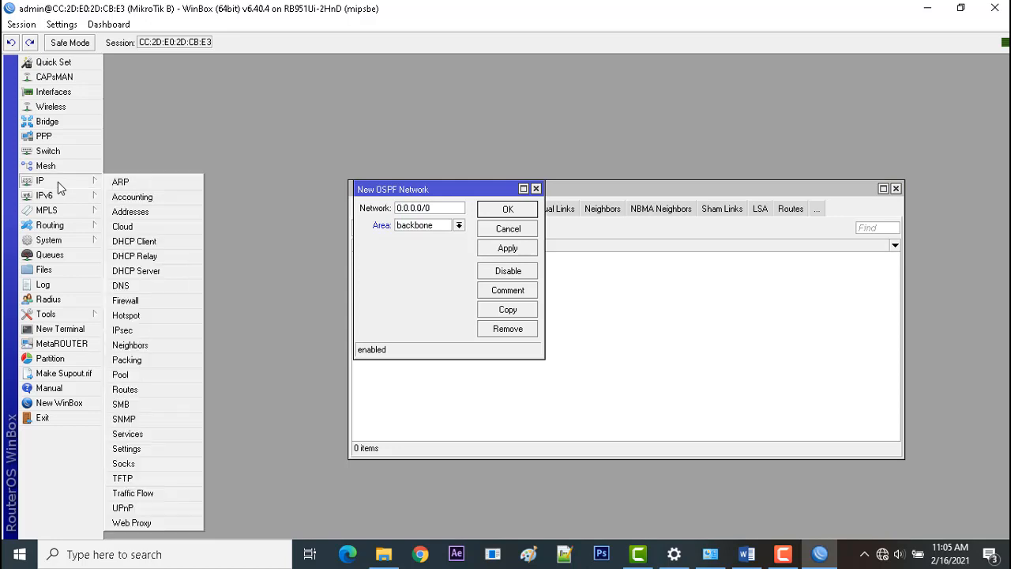
pyautogui.click(131, 211)
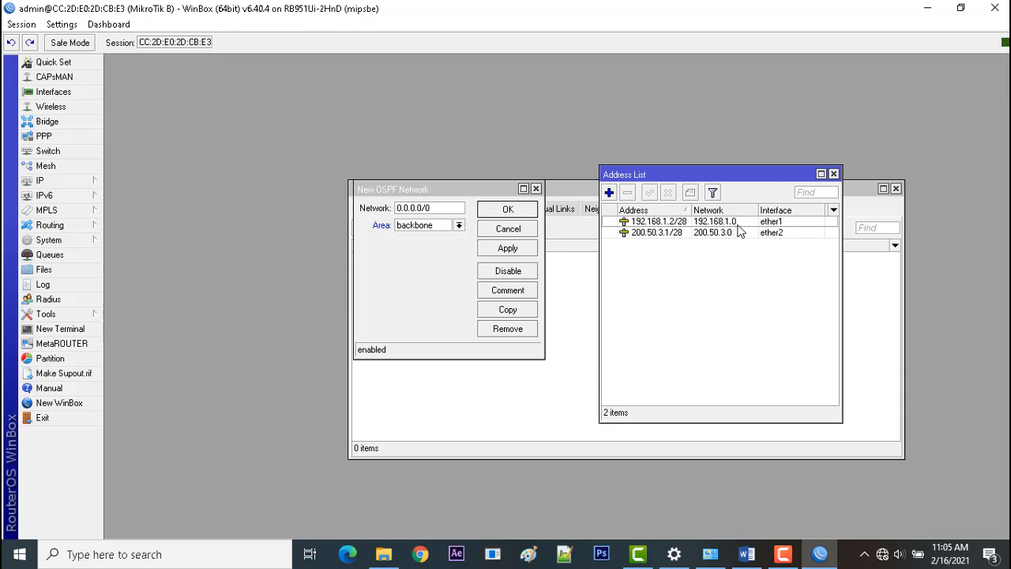
# Set the new OSPF network to 192.168.1.0/28 in the backbone area and save it.
pyautogui.click(429, 208)
pyautogui.moveTo(436, 207); pyautogui.dragTo(365, 207)
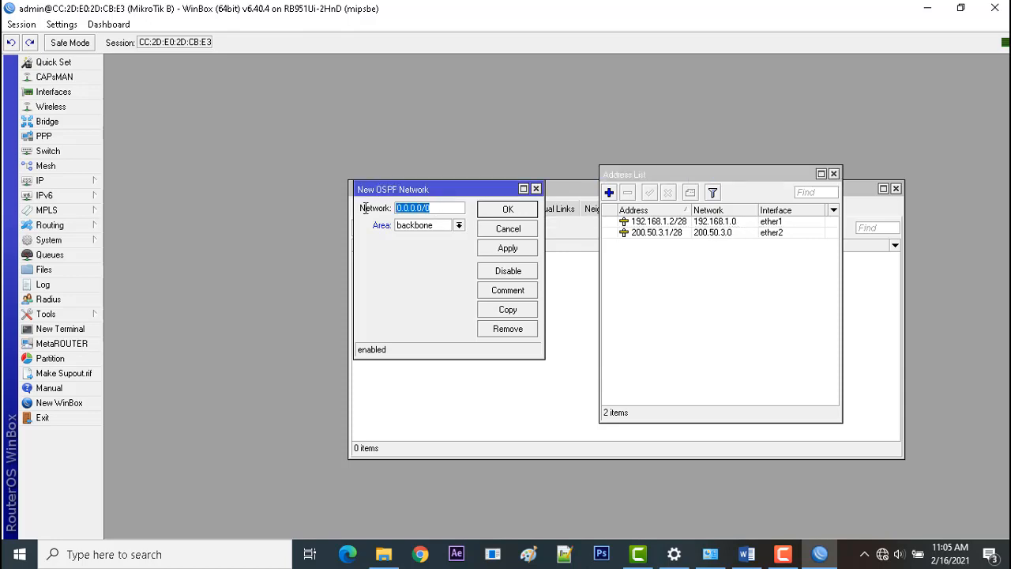
pyautogui.write('192.168.1.')
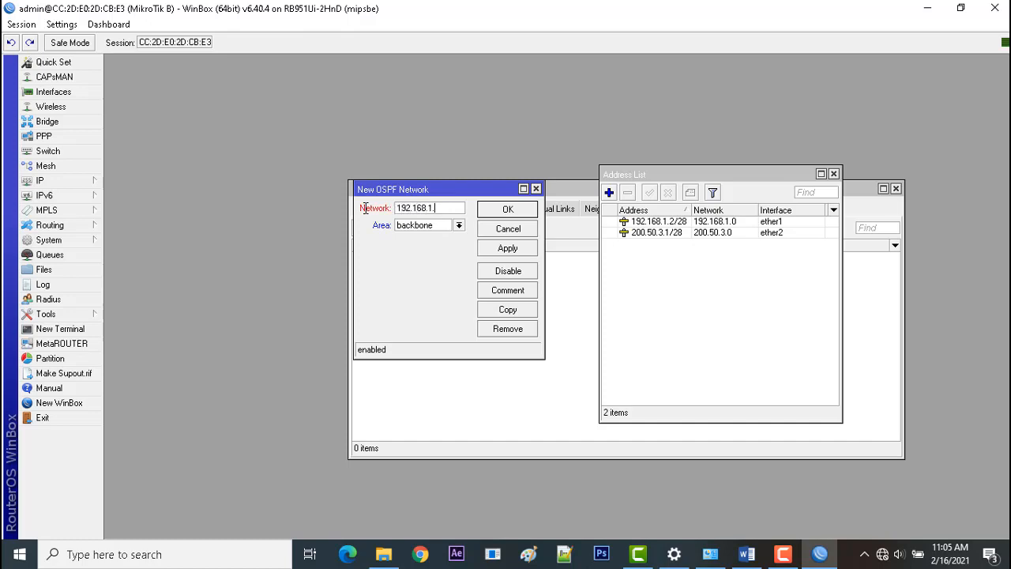
pyautogui.write('0/28')
pyautogui.click(508, 247)
pyautogui.click(508, 209)
# Add a second OSPF network 200.50.3.0/28 in the backbone area and close the address list.
pyautogui.click(361, 228)
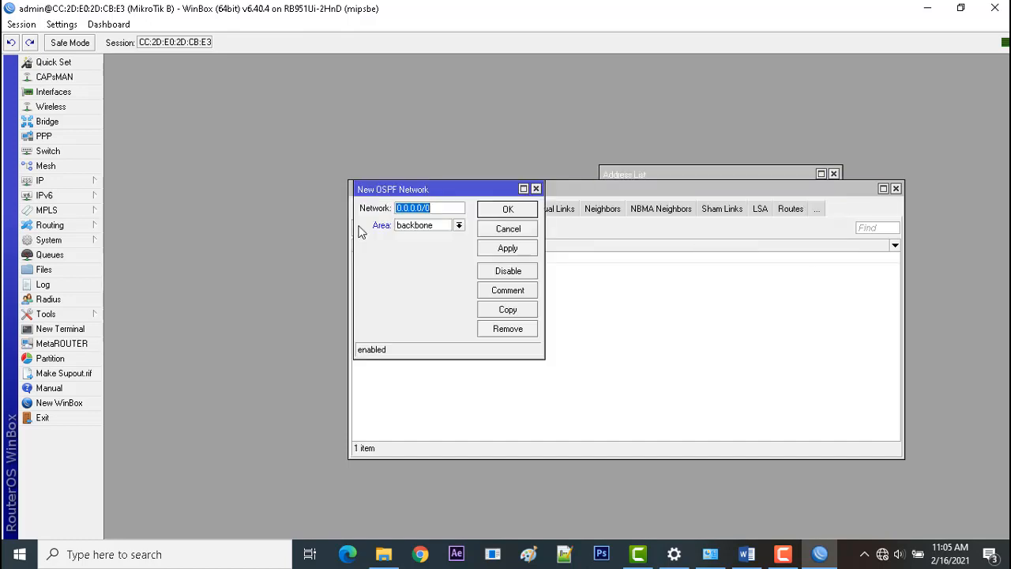
pyautogui.click(644, 172)
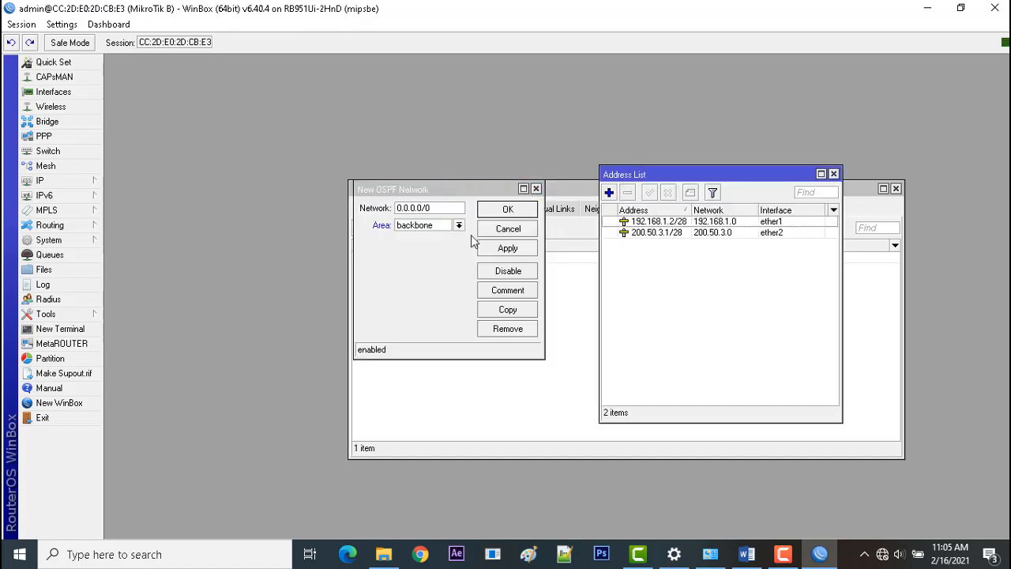
pyautogui.click(437, 209)
pyautogui.write('200')
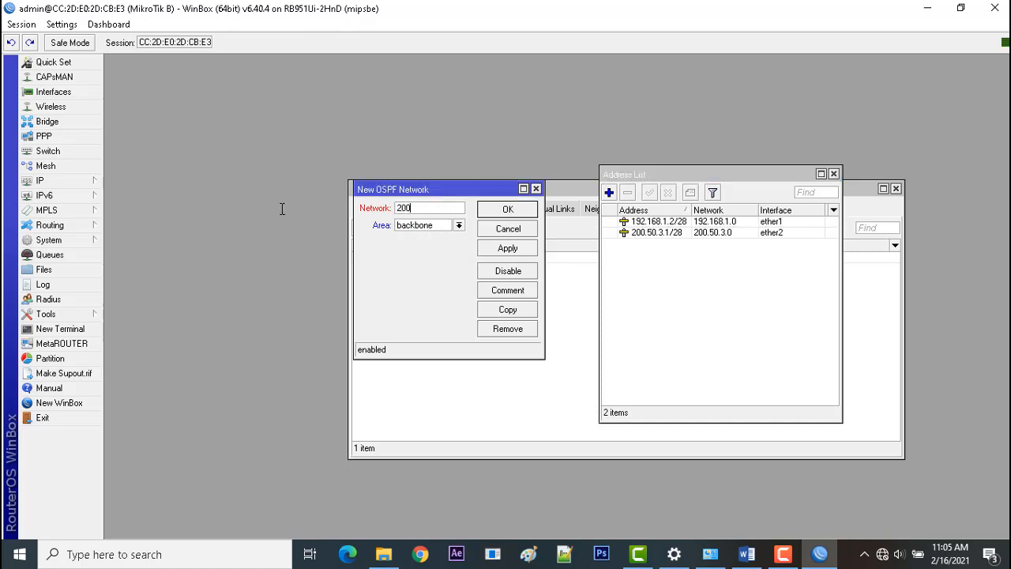
pyautogui.write('.50.3.0/28')
pyautogui.click(507, 249)
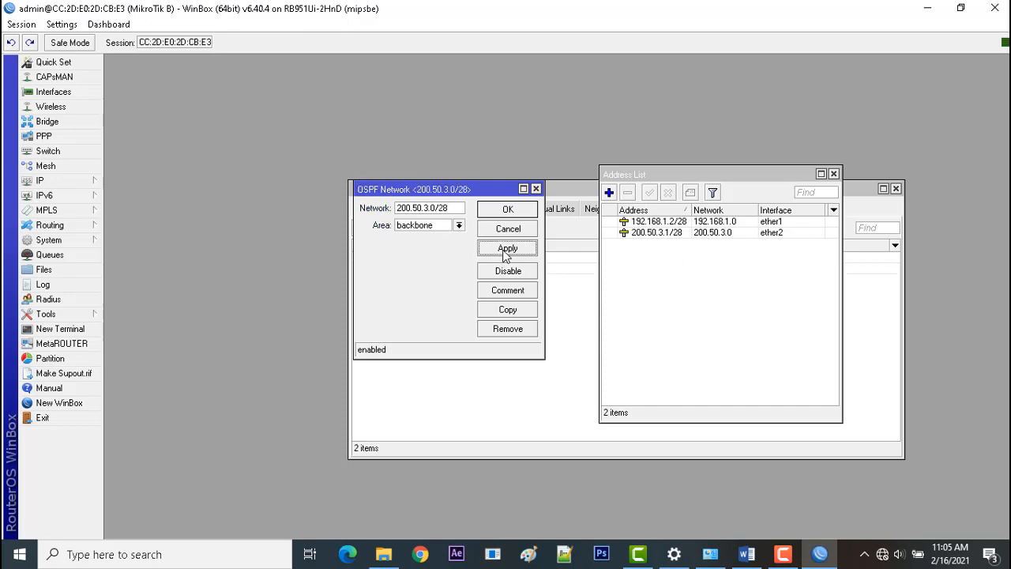
pyautogui.click(508, 211)
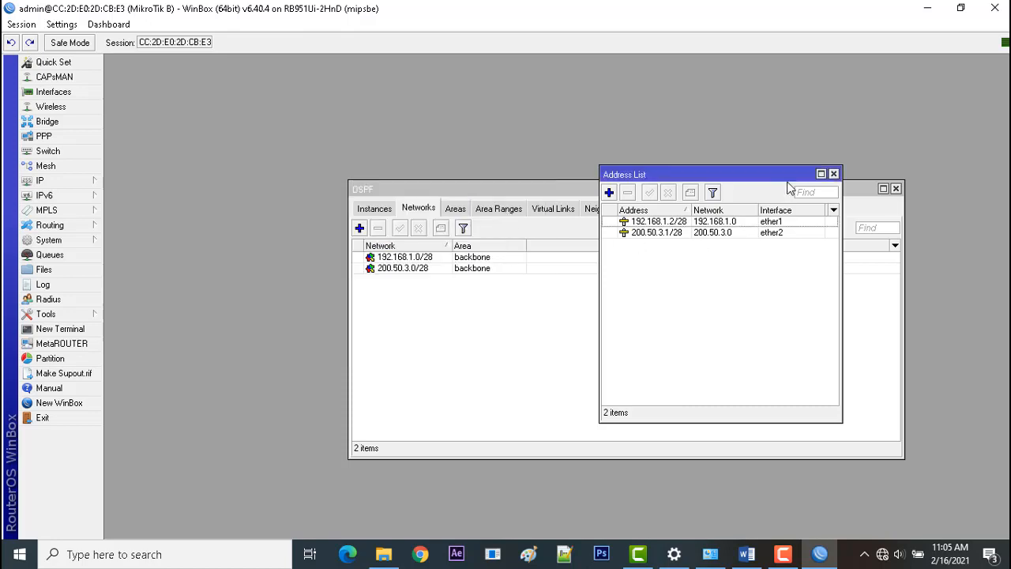
pyautogui.click(834, 174)
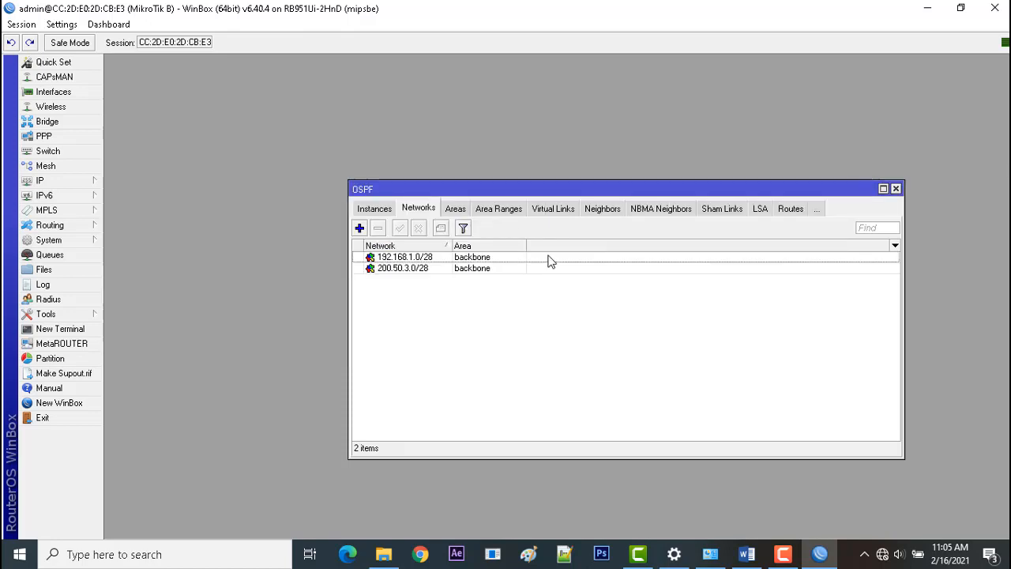
# Review the two OSPF network entries and switch to Word to compare them with the task sheet's routing requirements.
pyautogui.click(457, 259)
pyautogui.click(430, 269)
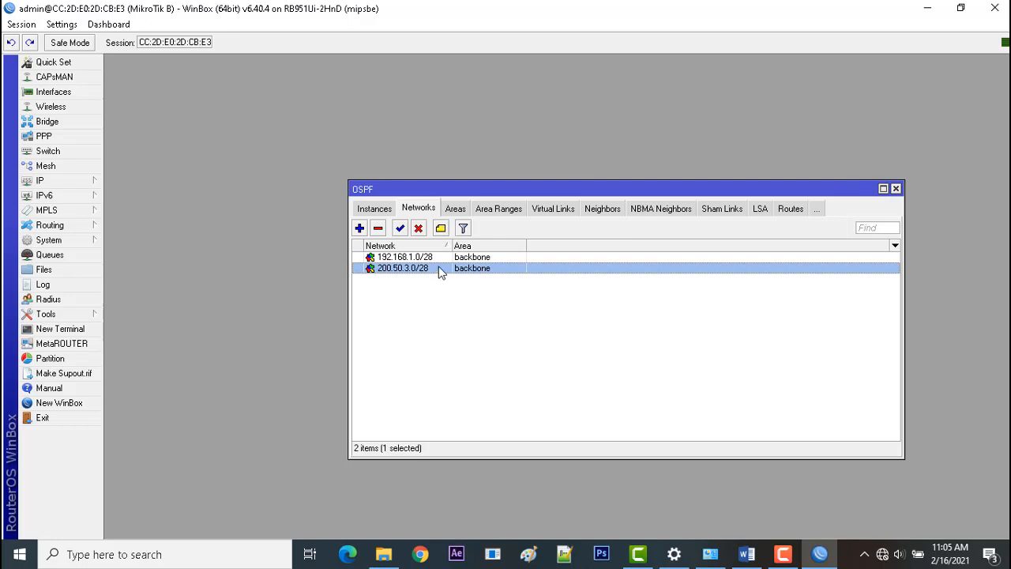
pyautogui.click(447, 260)
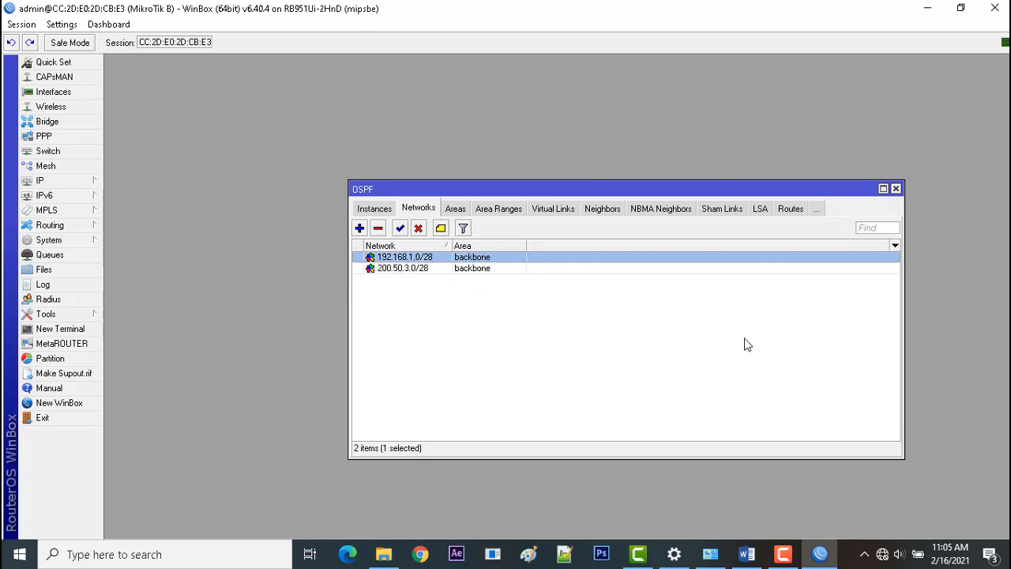
pyautogui.click(746, 554)
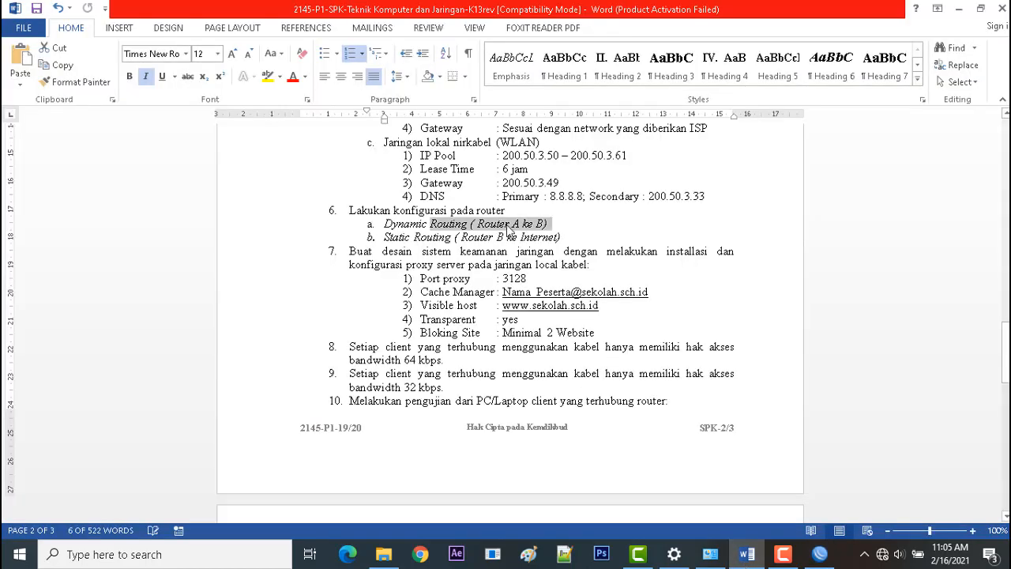
# Highlight the static routing (Router B to Internet) requirement, then replace the OSPF settings with the router's route list in WinBox.
pyautogui.moveTo(561, 237); pyautogui.dragTo(385, 237)
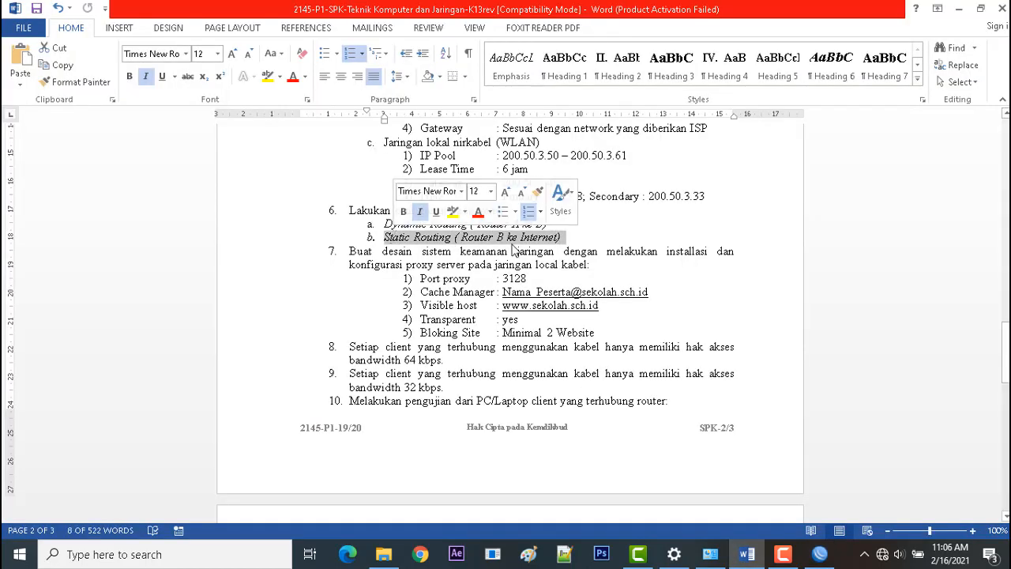
pyautogui.click(820, 554)
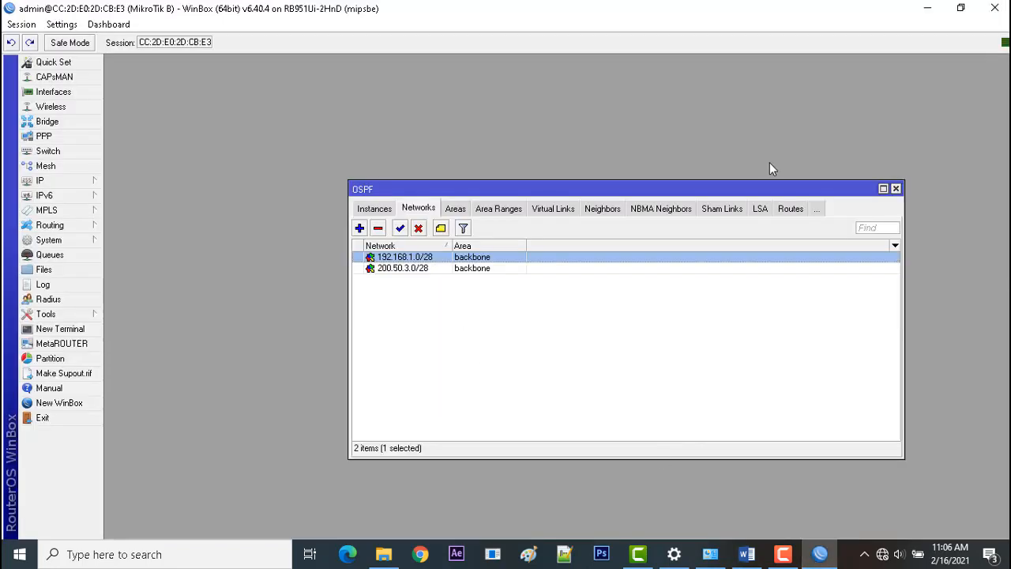
pyautogui.click(896, 189)
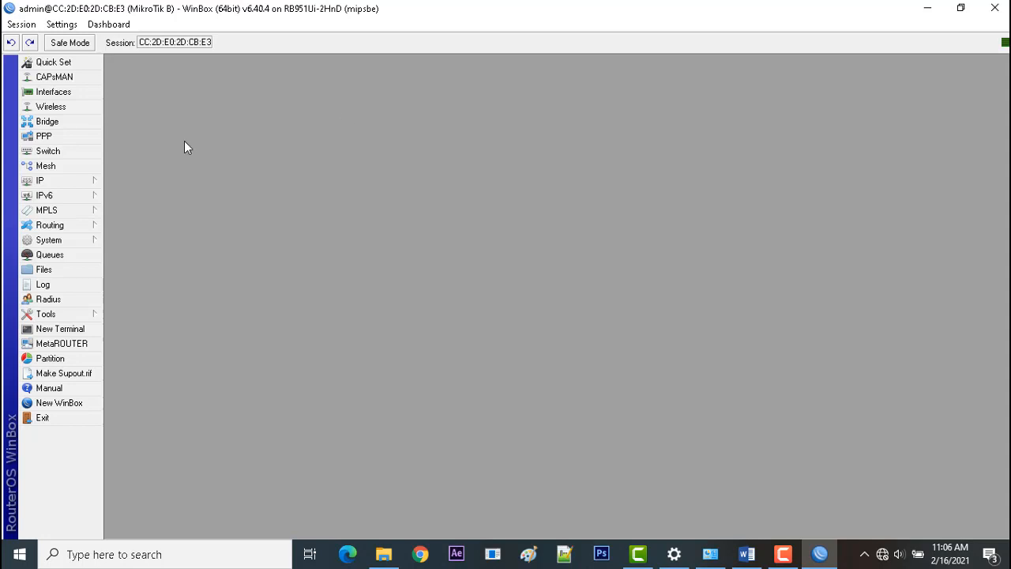
pyautogui.click(84, 187)
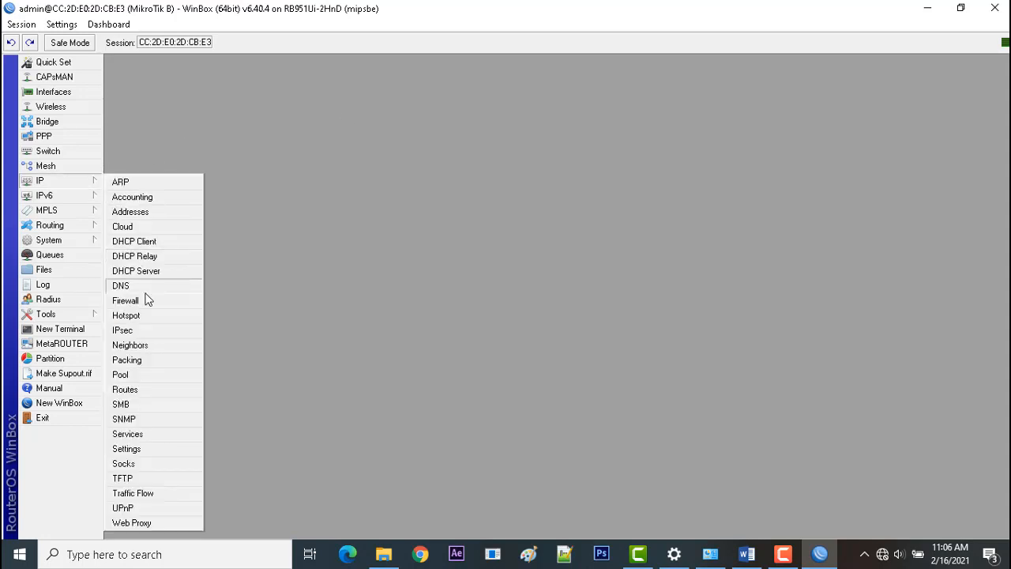
pyautogui.click(135, 392)
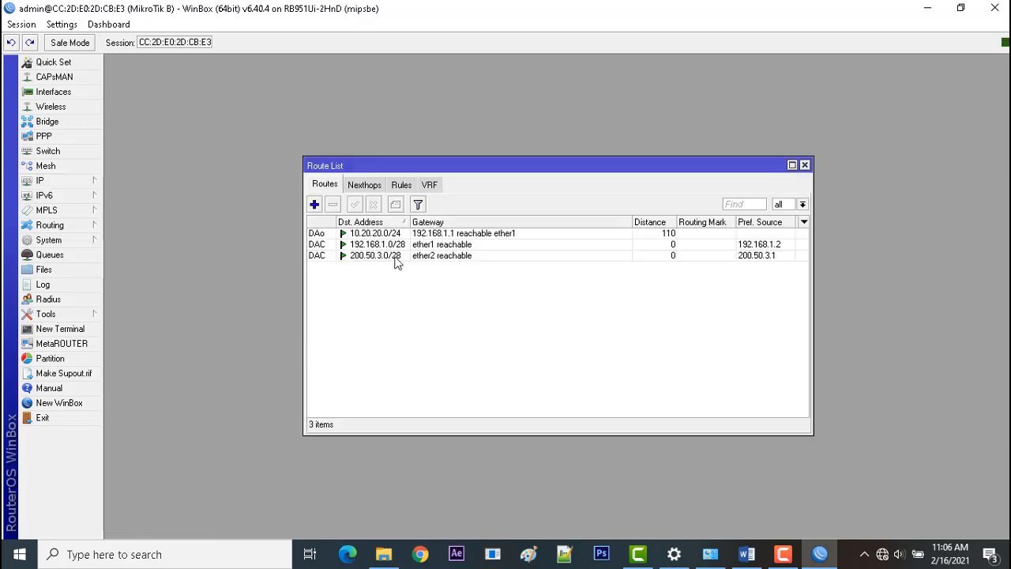
# Start a new route to 0.0.0.0/0 and arrange it beside the route list to check the 10.20.20.0/24 route's flags and gateway.
pyautogui.click(315, 206)
pyautogui.moveTo(589, 297); pyautogui.dragTo(733, 147)
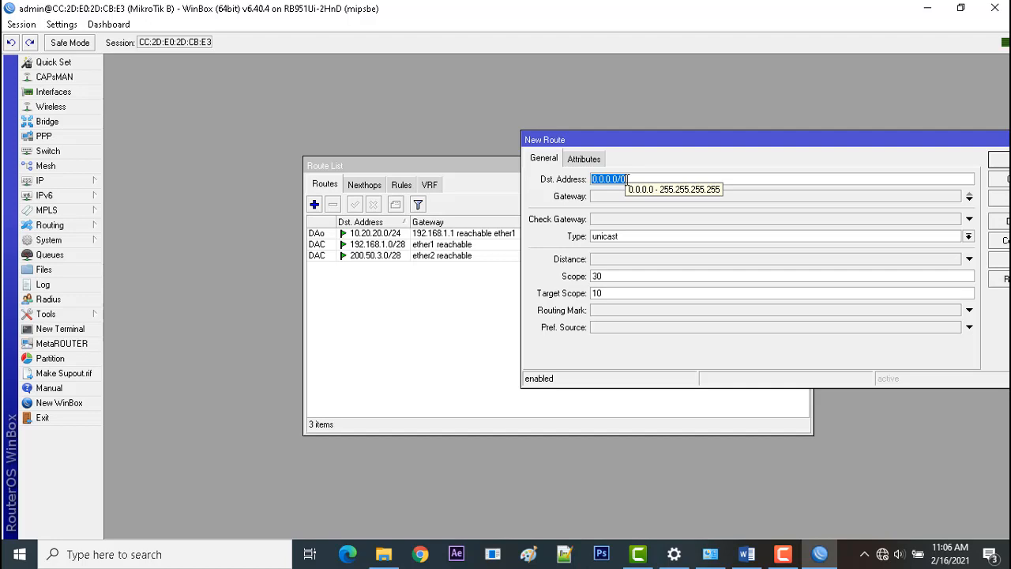
pyautogui.click(604, 196)
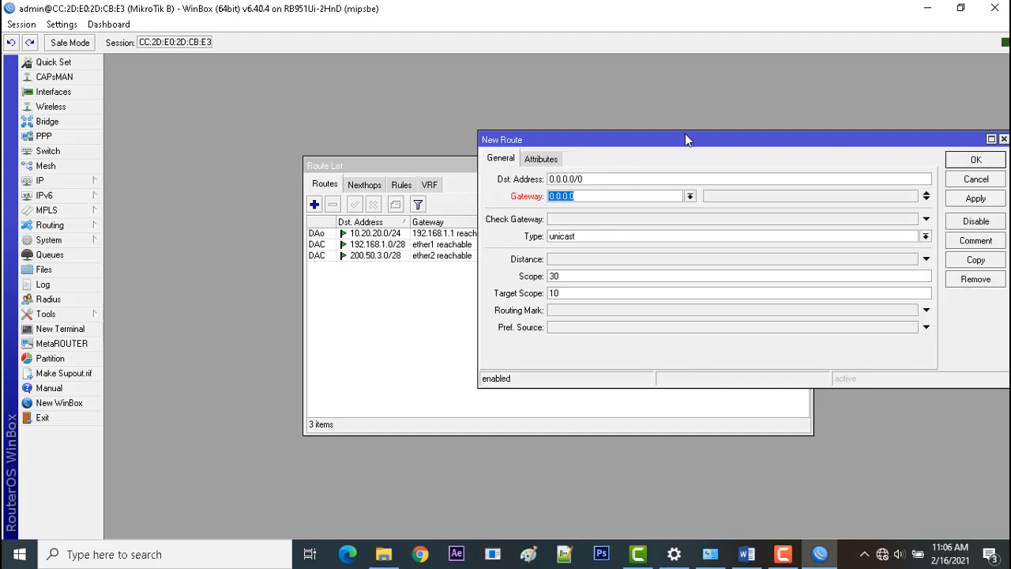
pyautogui.moveTo(686, 141); pyautogui.dragTo(771, 142)
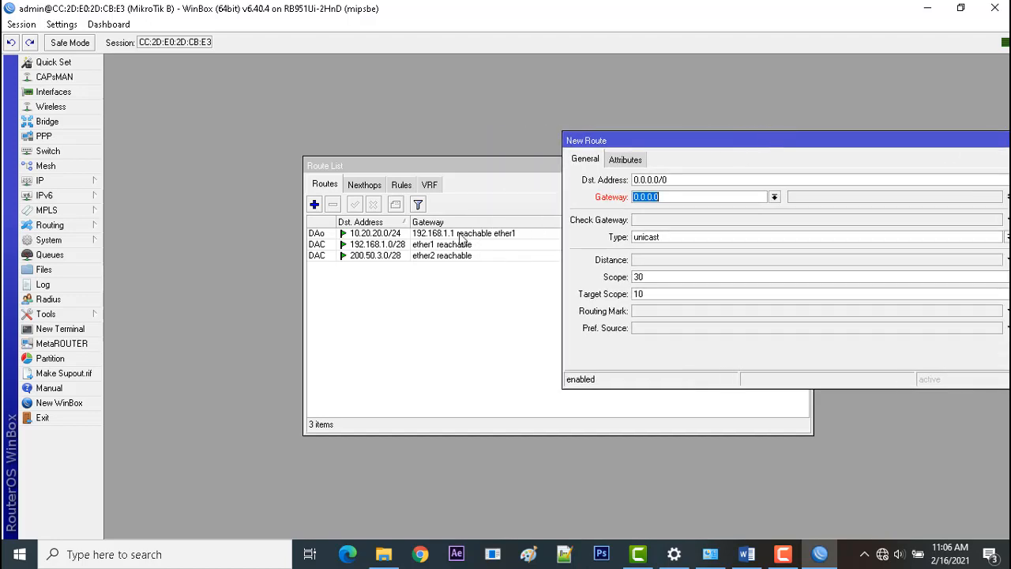
pyautogui.moveTo(498, 166); pyautogui.dragTo(404, 174)
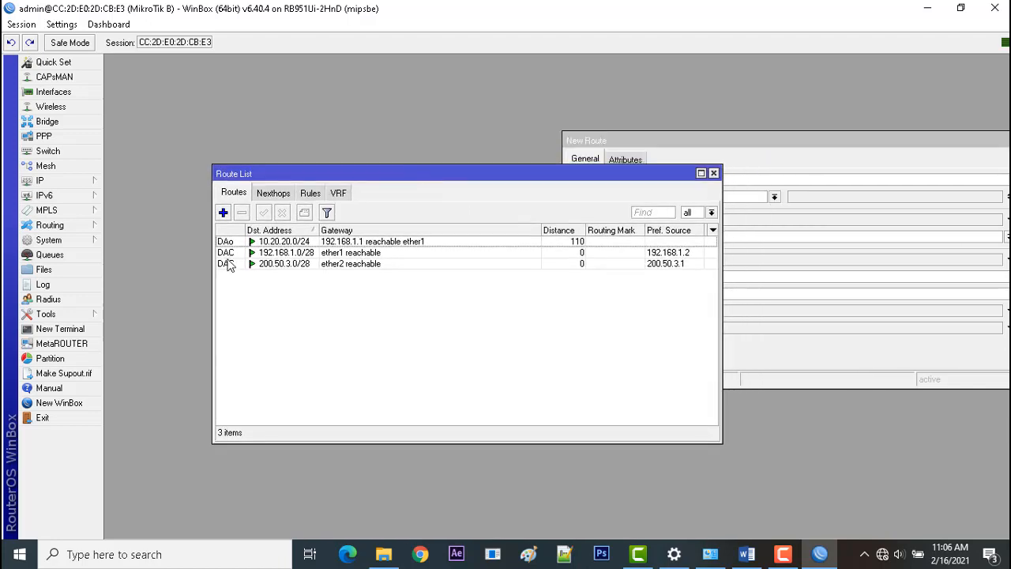
pyautogui.click(717, 140)
pyautogui.click(261, 289)
pyautogui.click(227, 242)
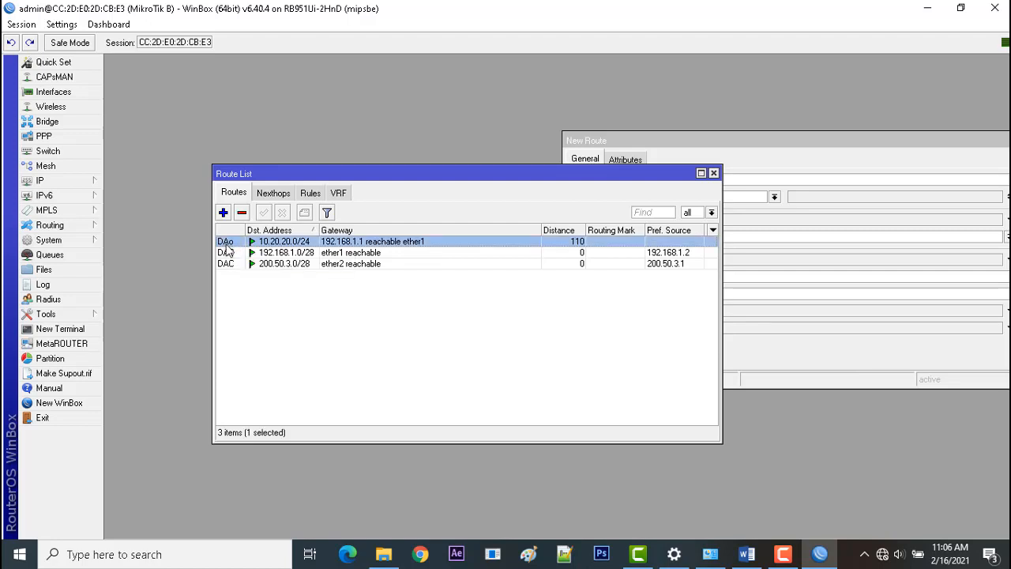
pyautogui.moveTo(229, 246)
# Try to set the gateway of the new 0.0.0.0/0 route to 192.168.1.1.
pyautogui.click(768, 150)
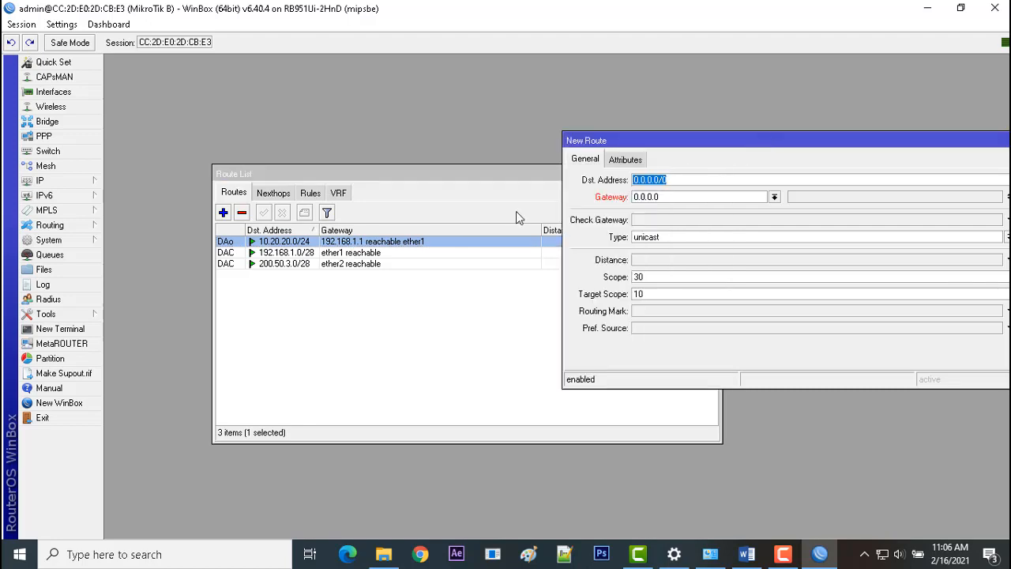
pyautogui.click(676, 196)
pyautogui.write('192.1')
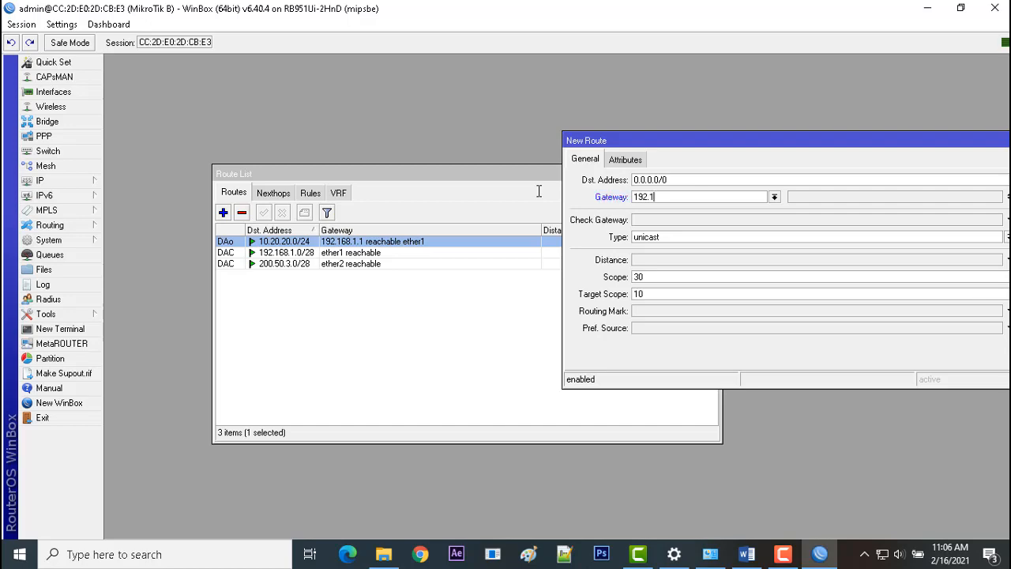
pyautogui.write('68.1.1')
# Reconnect WinBox to the MikroTik B neighbor using its IP address 200.50.3.1.
pyautogui.hotkey('alt', 'Tab')
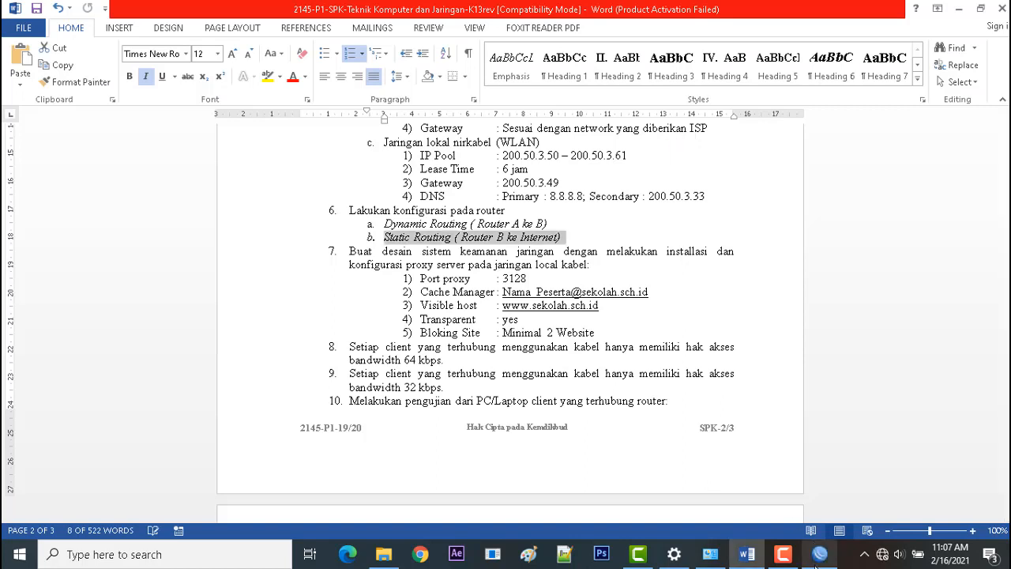
pyautogui.click(820, 554)
pyautogui.click(392, 114)
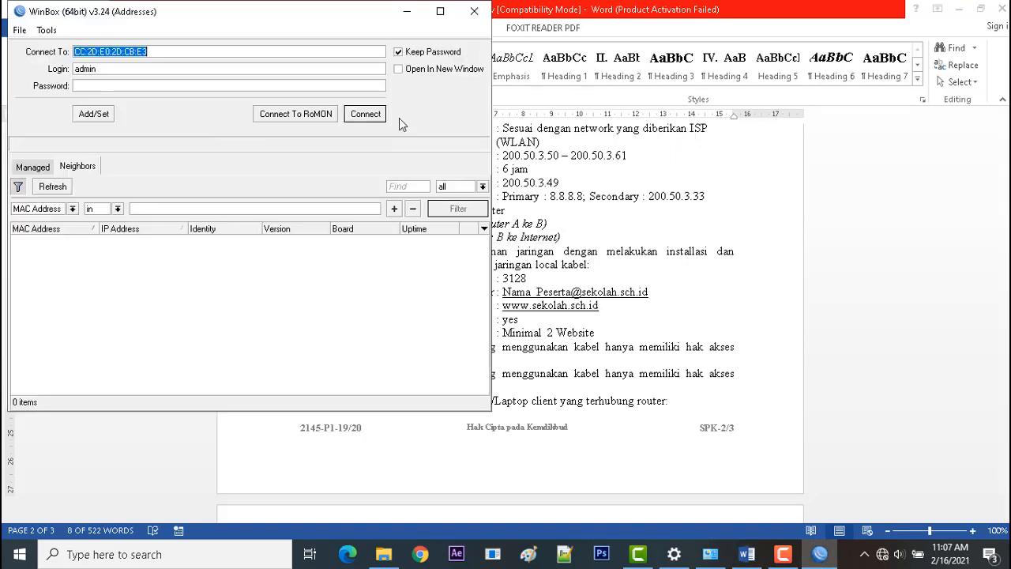
pyautogui.click(120, 239)
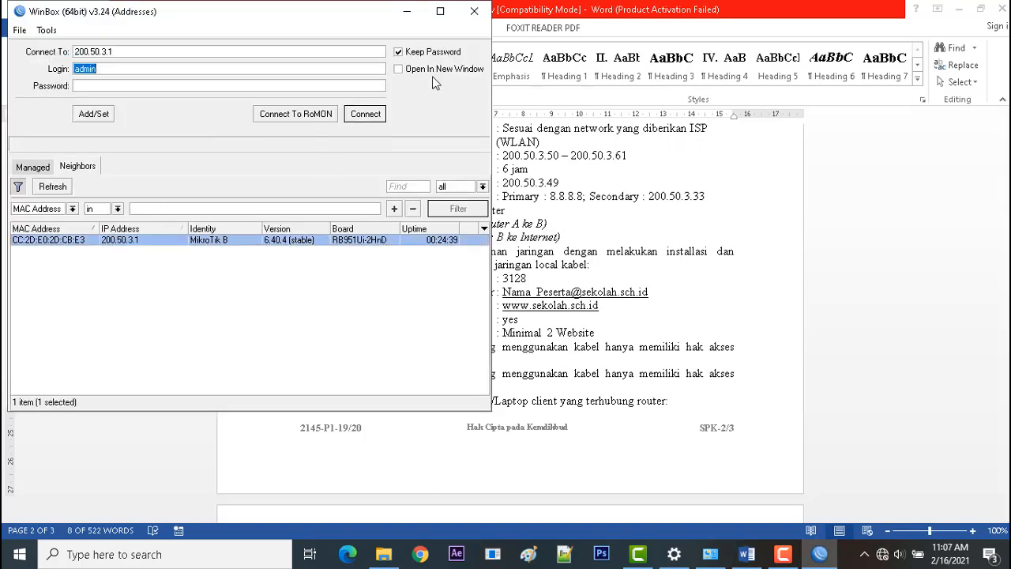
pyautogui.click(366, 114)
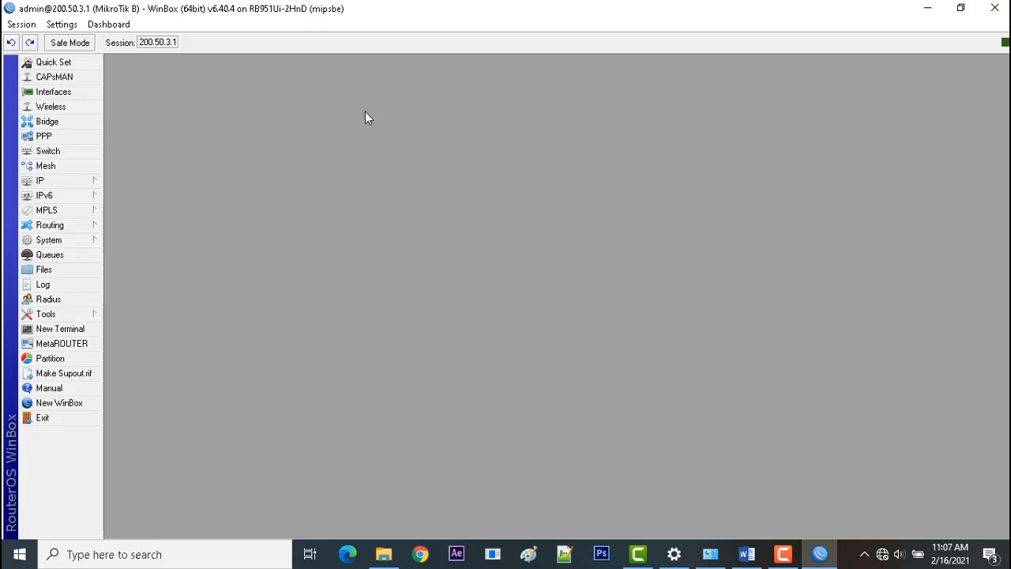
# Start a new static route and arrange it beside the route list to consult the 10.20.20.0/24 route's gateway.
pyautogui.click(77, 186)
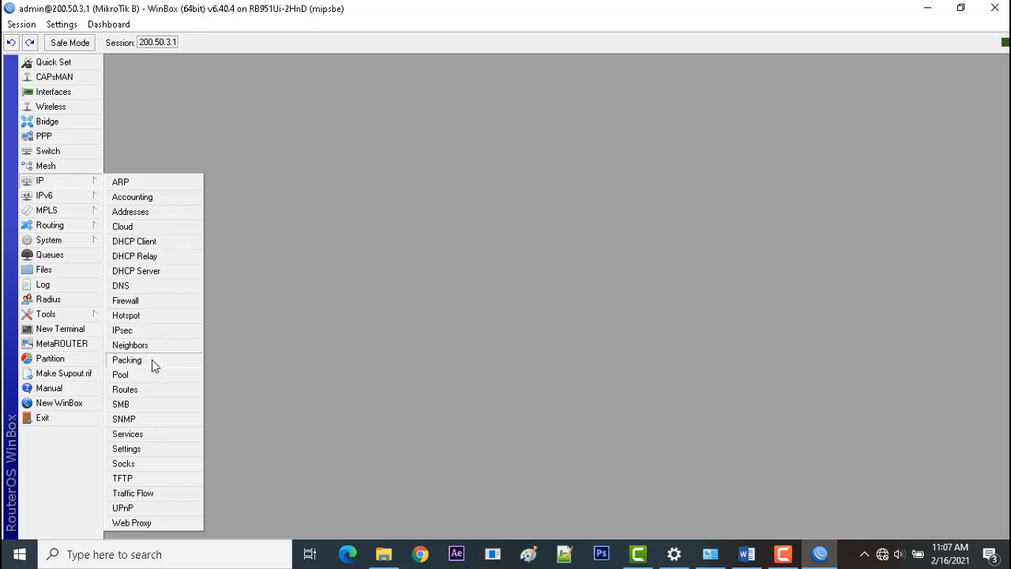
pyautogui.click(148, 389)
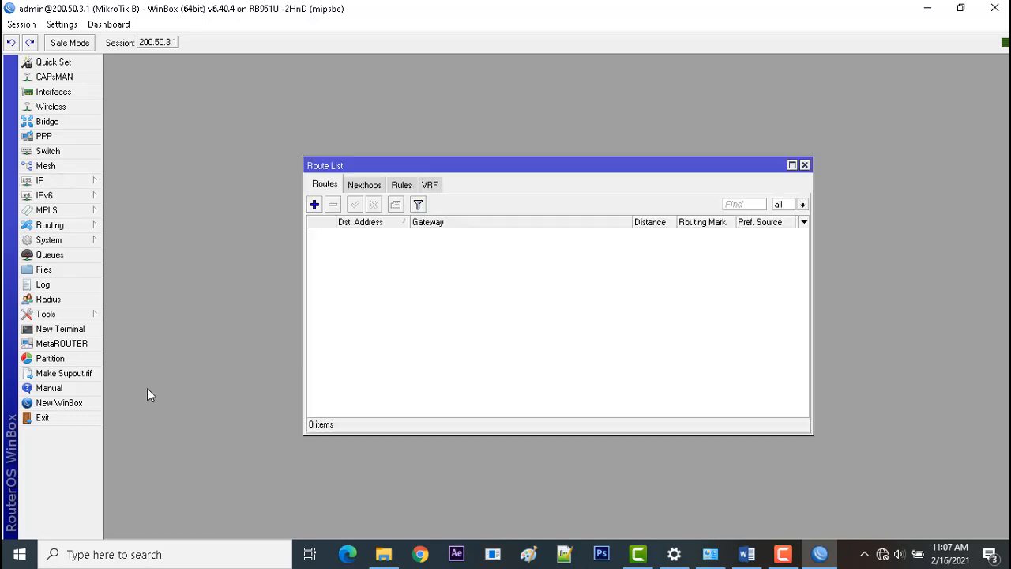
pyautogui.click(315, 204)
pyautogui.moveTo(570, 173); pyautogui.dragTo(679, 148)
pyautogui.moveTo(745, 170); pyautogui.dragTo(1002, 163)
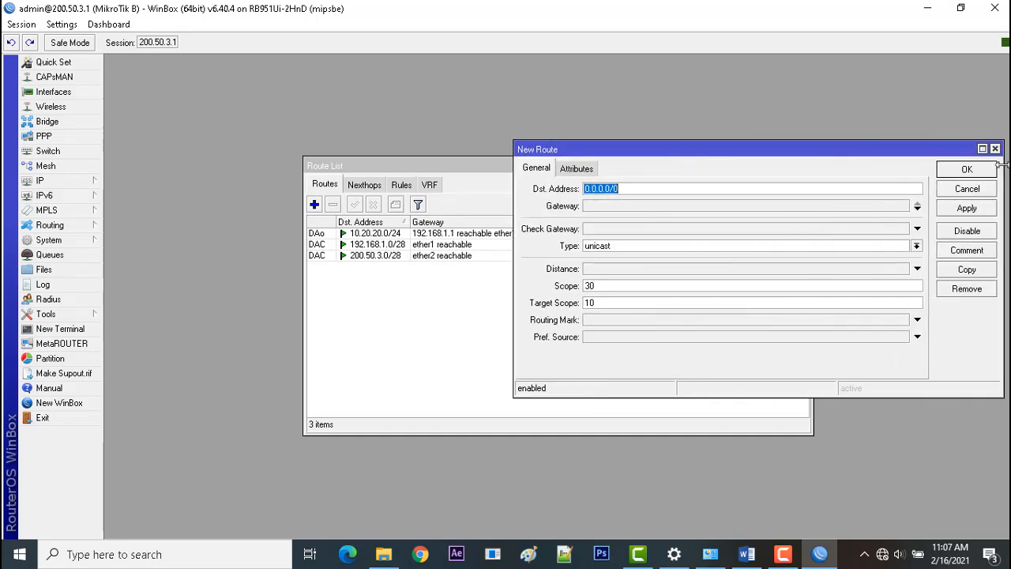
pyautogui.click(610, 207)
pyautogui.moveTo(445, 166); pyautogui.dragTo(355, 170)
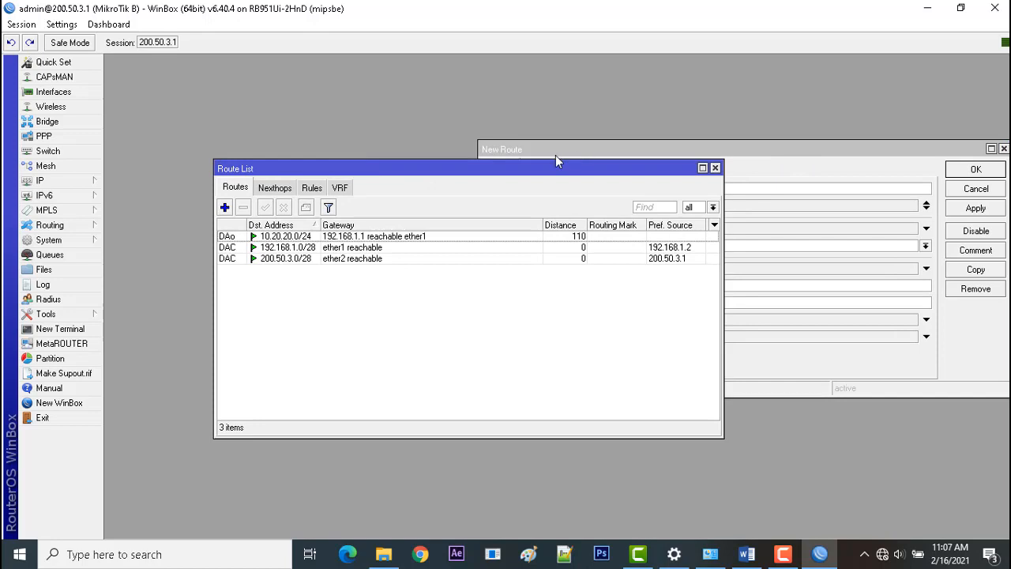
pyautogui.click(372, 238)
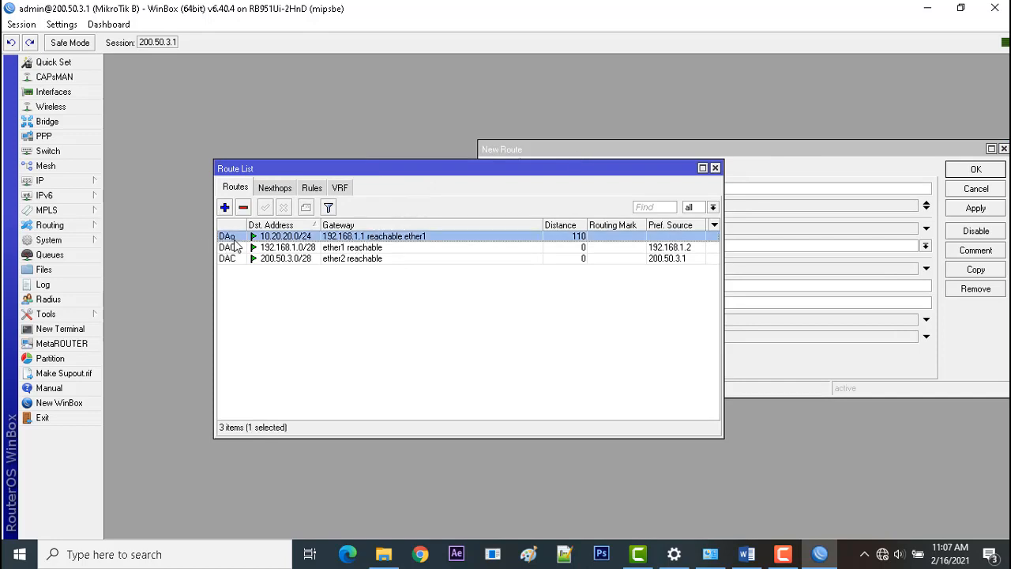
# Set the new 0.0.0.0/0 route's gateway to 192.168.1.1 and save the route.
pyautogui.click(755, 152)
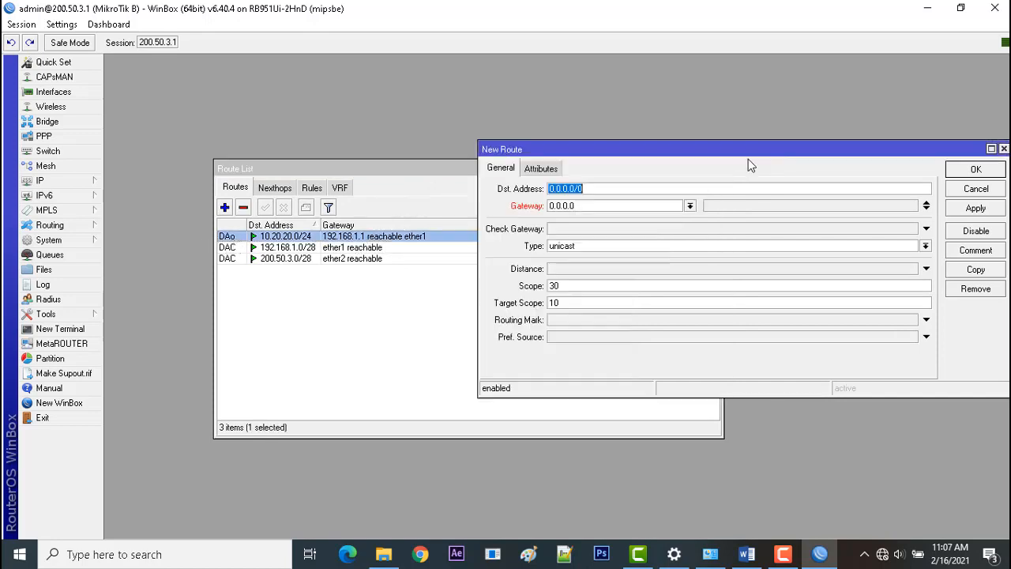
pyautogui.press('Tab')
pyautogui.write('192.168.1.1')
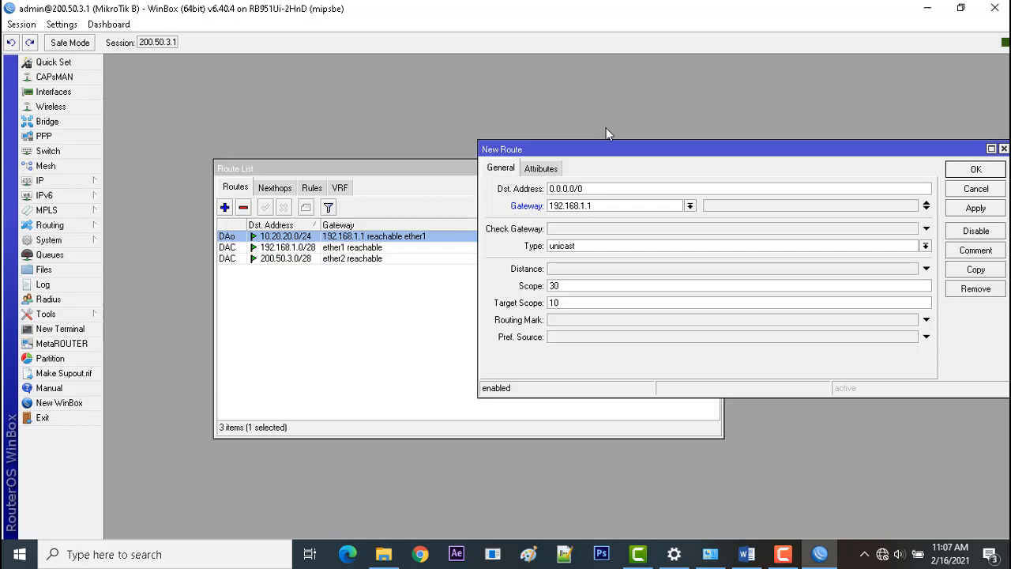
pyautogui.click(977, 208)
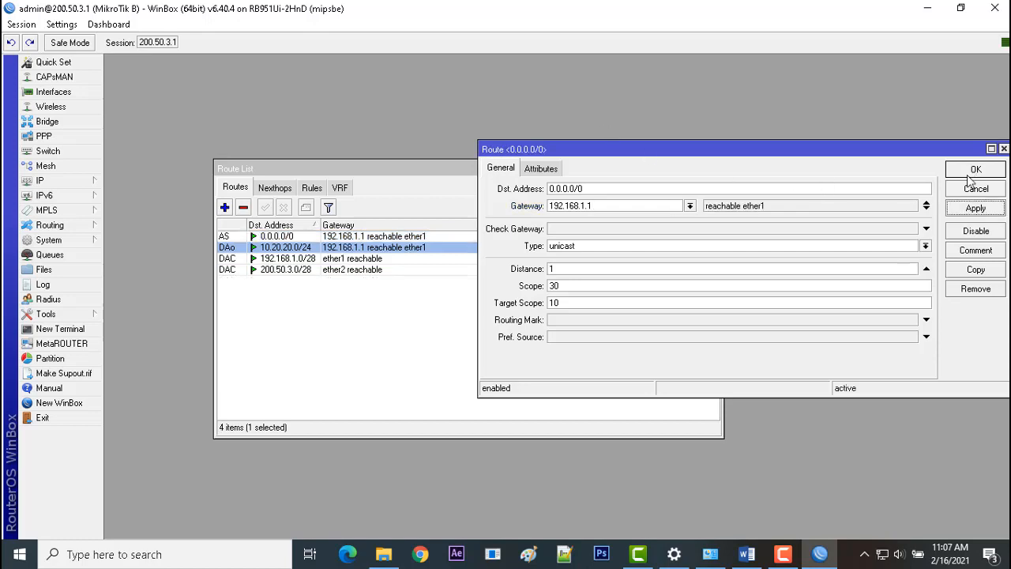
pyautogui.click(969, 173)
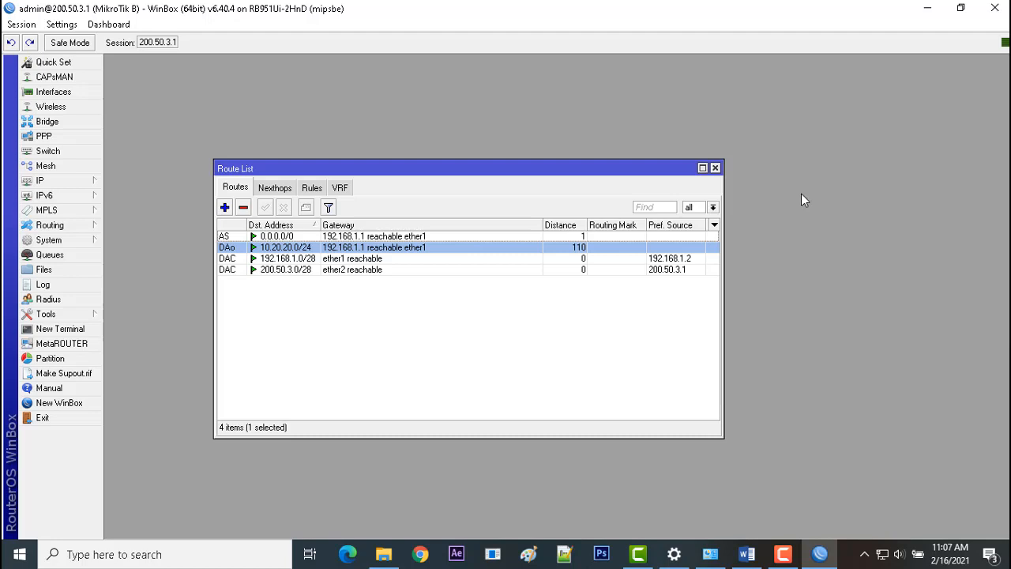
# Examine the type flags of the default, 10.20.20.0/24, 192.168.1.0/28 and 200.50.3.0/28 routes in the route list.
pyautogui.click(308, 226)
pyautogui.click(294, 227)
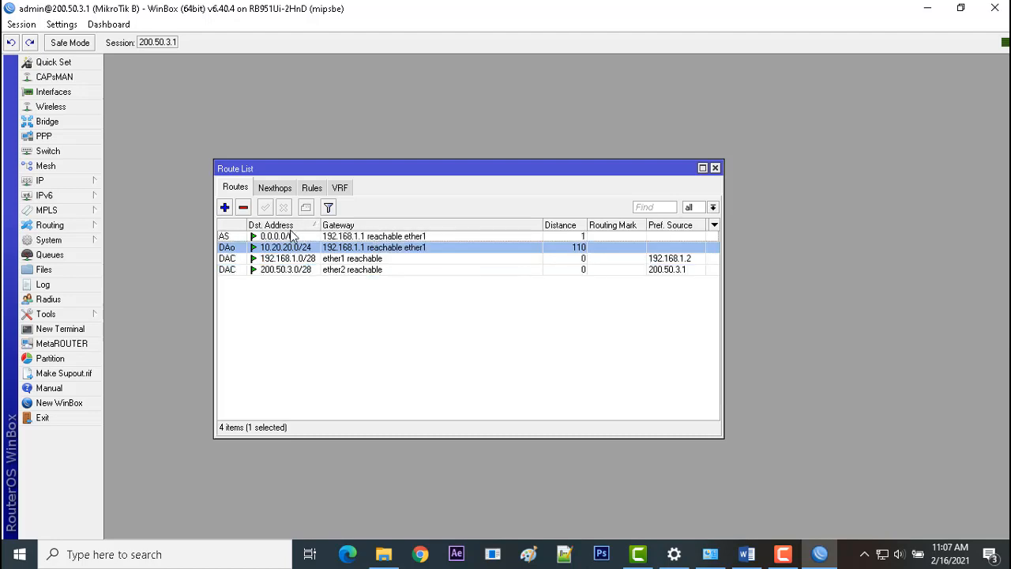
pyautogui.click(229, 237)
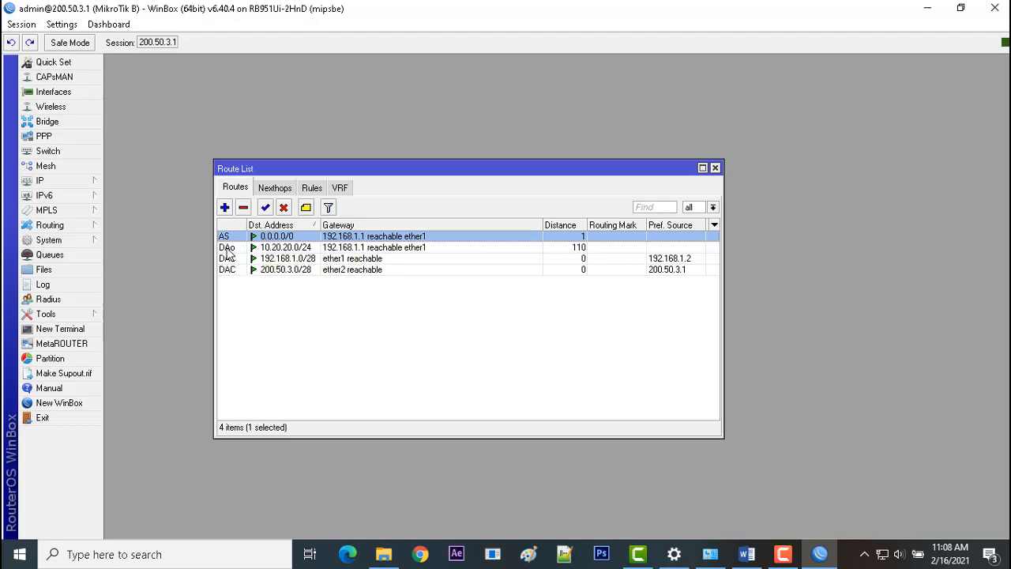
pyautogui.moveTo(227, 251)
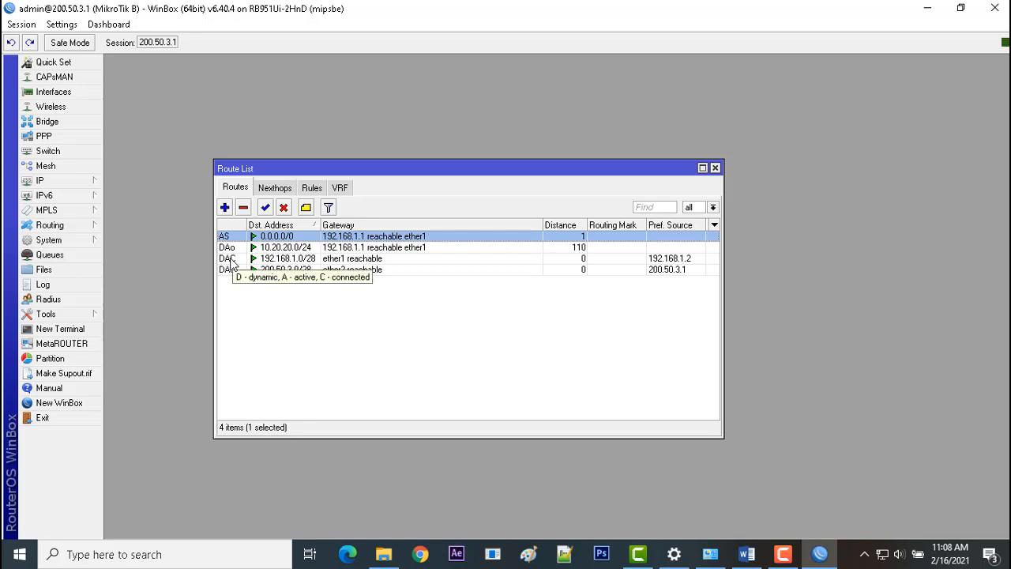
pyautogui.click(283, 259)
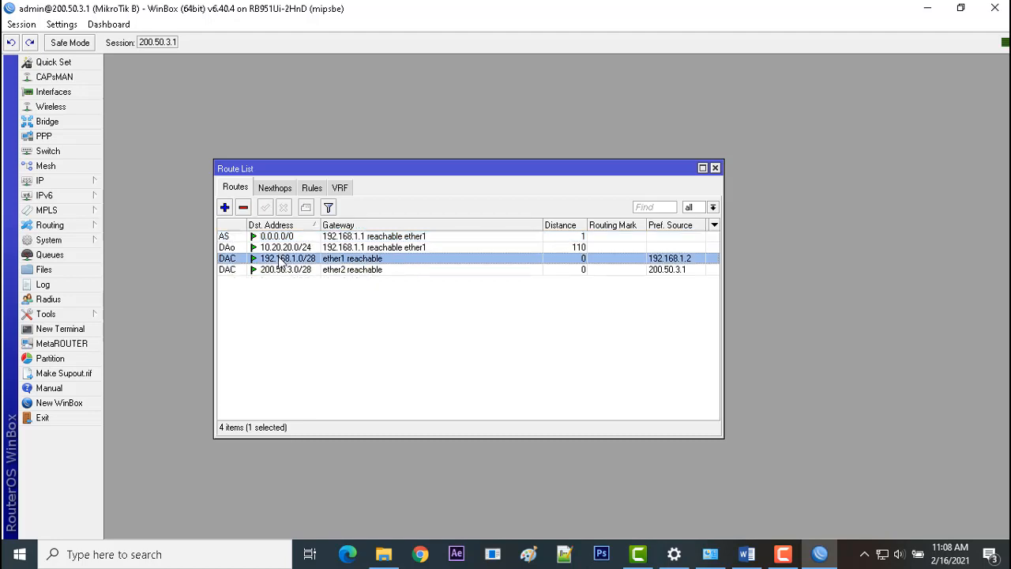
pyautogui.click(282, 270)
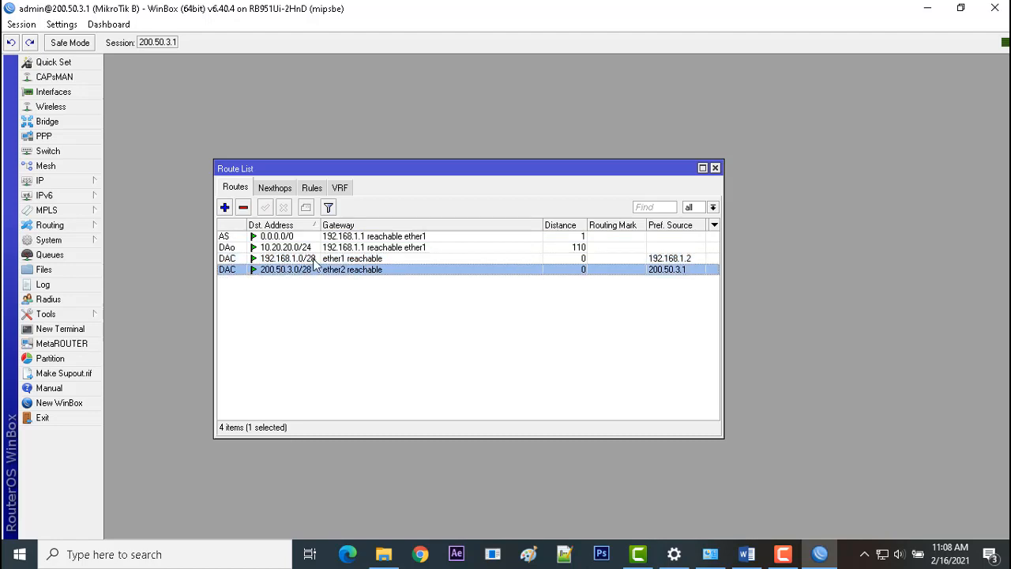
pyautogui.moveTo(314, 263)
pyautogui.click(313, 259)
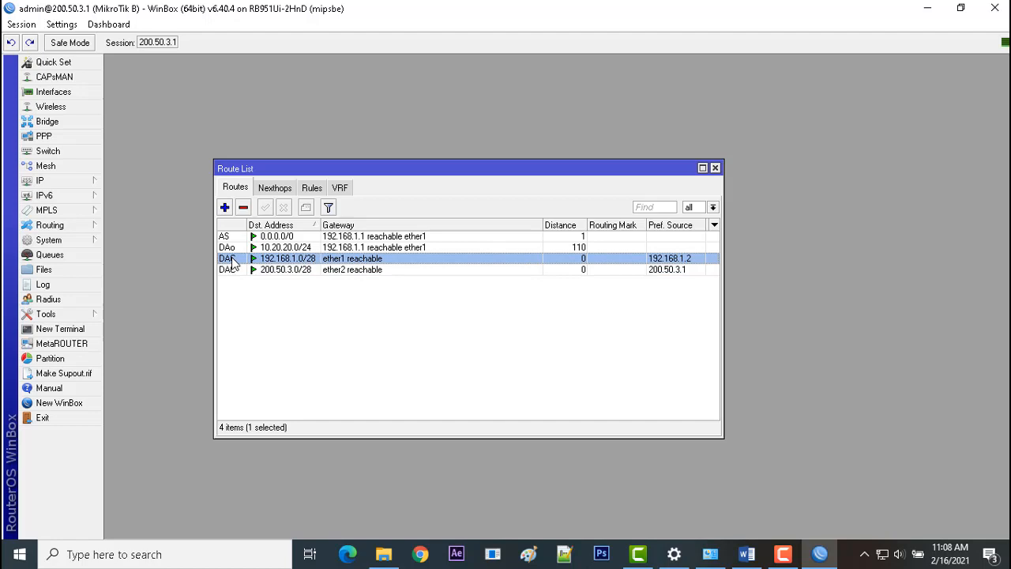
pyautogui.moveTo(232, 261)
pyautogui.click(276, 270)
pyautogui.click(388, 350)
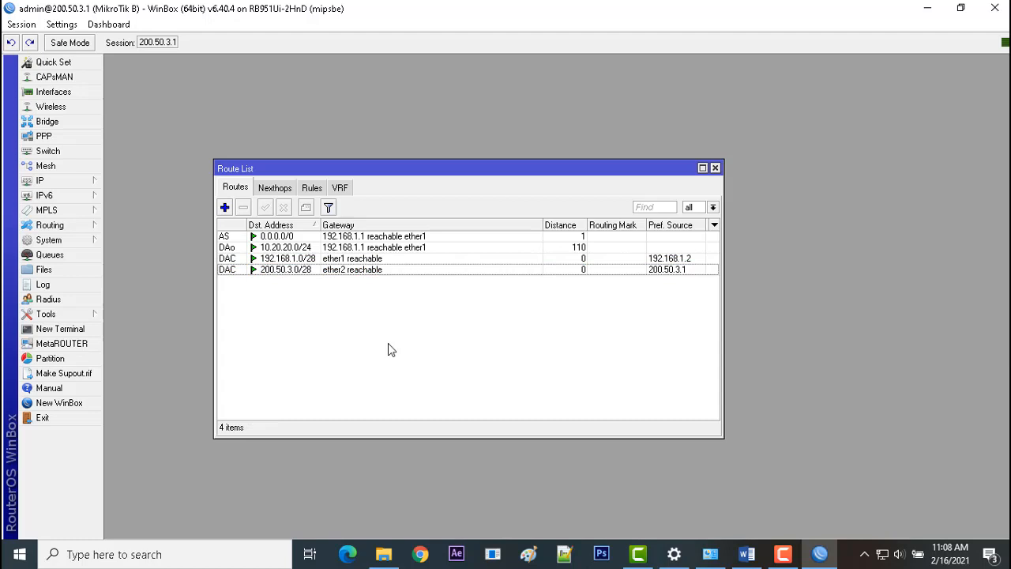
# Close the route list and ping google.com from a new terminal to test router B's internet access.
pyautogui.click(716, 169)
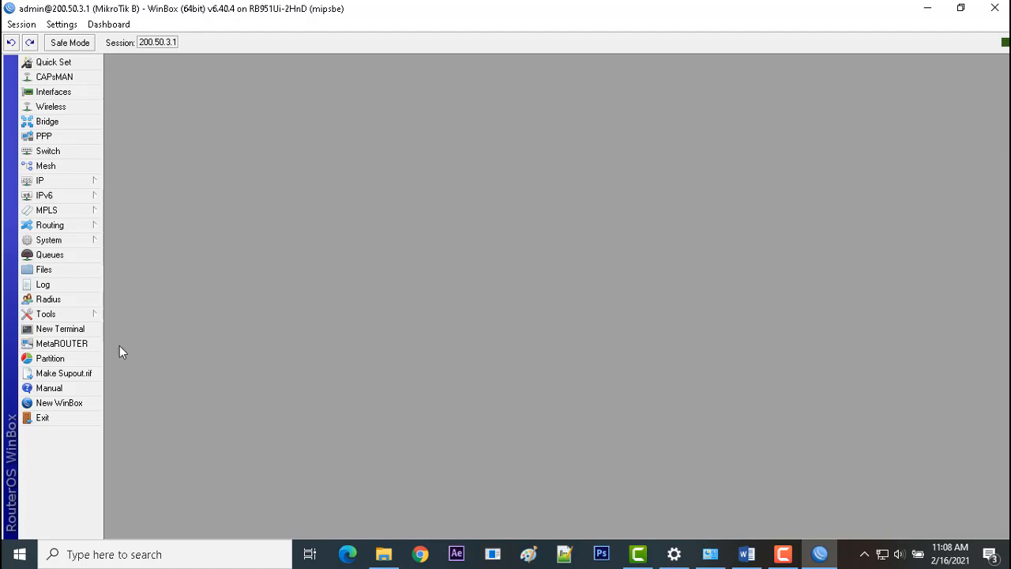
pyautogui.click(83, 335)
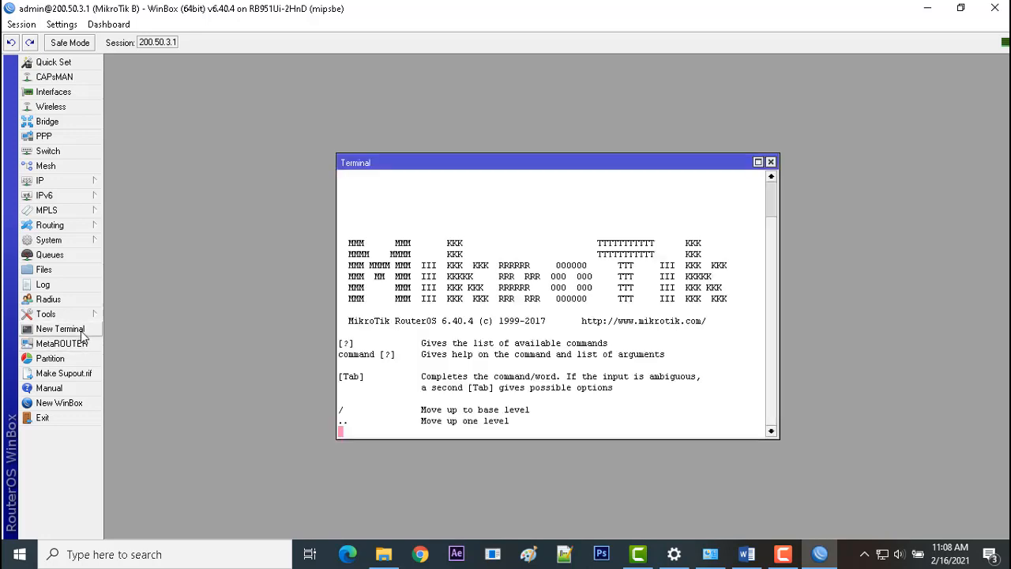
pyautogui.write('ping ')
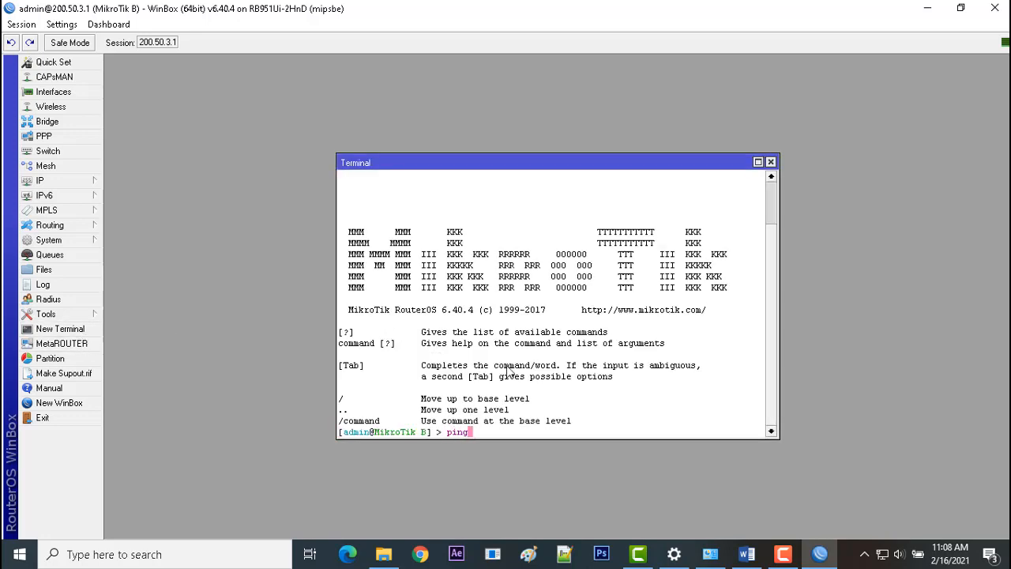
pyautogui.write('goole')
pyautogui.press('BackSpace')
pyautogui.press('BackSpace')
pyautogui.write('gle.com')
pyautogui.press('Return')
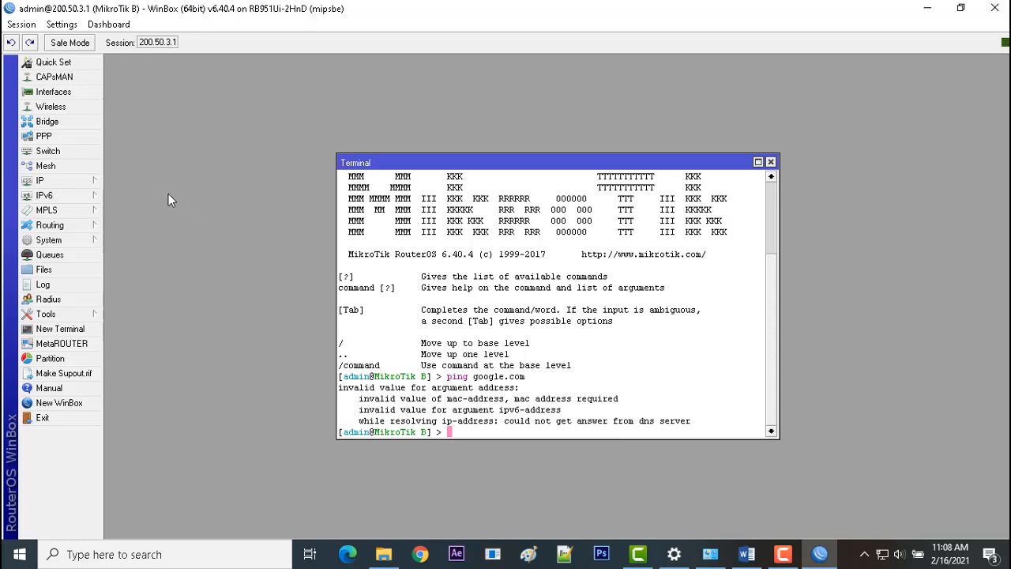
# Set router B's DNS servers to 8.8.8.8 and 8.8.4.4 and save the DNS settings.
pyautogui.click(76, 183)
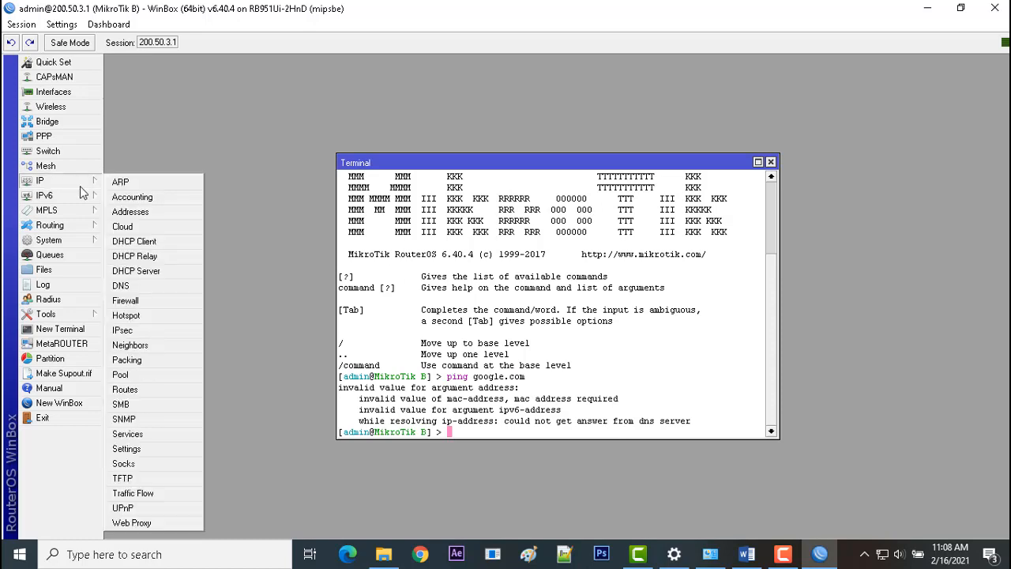
pyautogui.click(128, 286)
pyautogui.click(556, 207)
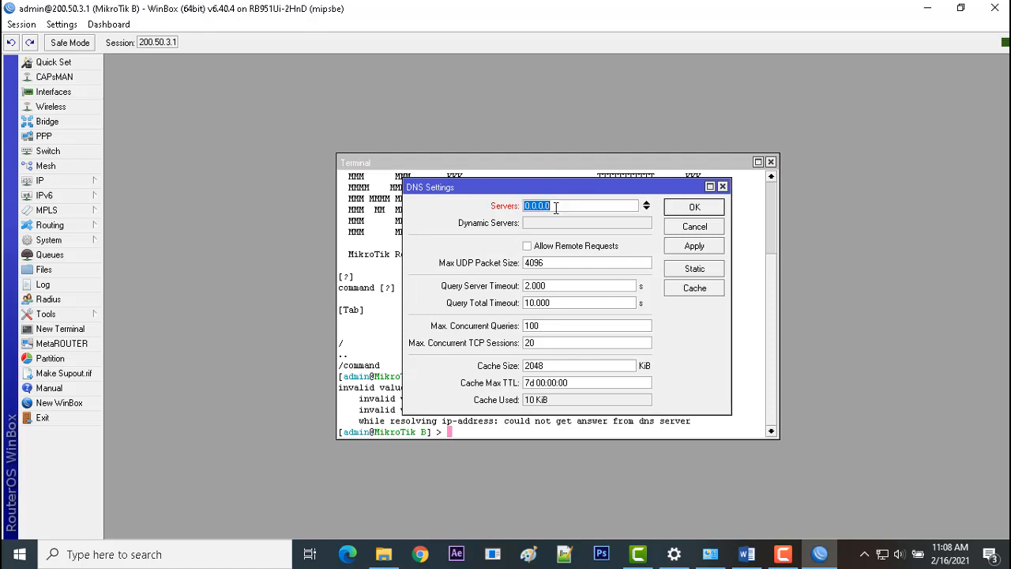
pyautogui.write('8.8.8.8')
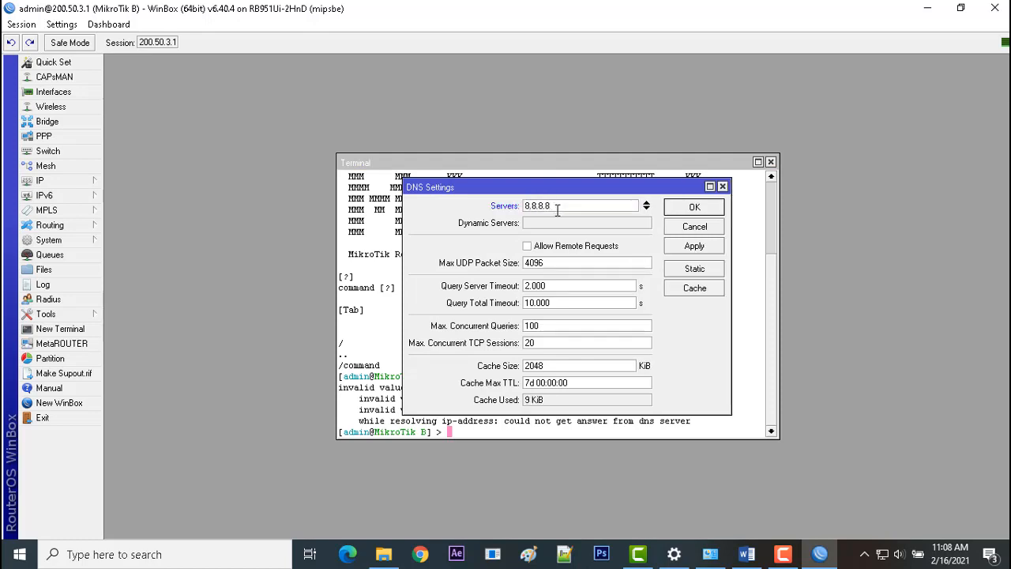
pyautogui.click(646, 206)
pyautogui.write('8.8.4.4')
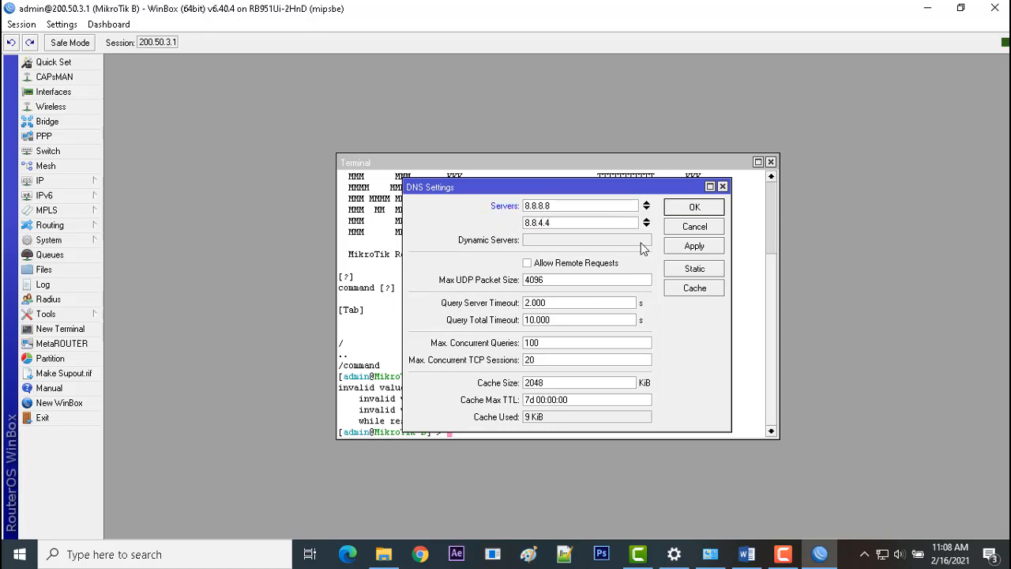
pyautogui.click(683, 208)
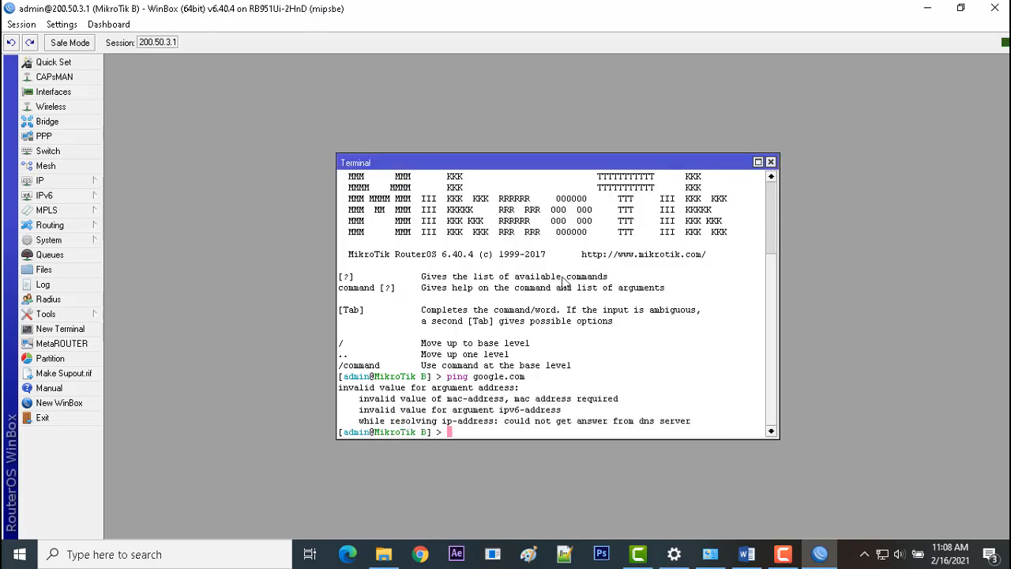
# Repeat the google.com ping in the open terminal, stop it after a few replies and close the terminal.
pyautogui.press('Up')
pyautogui.press('Return')
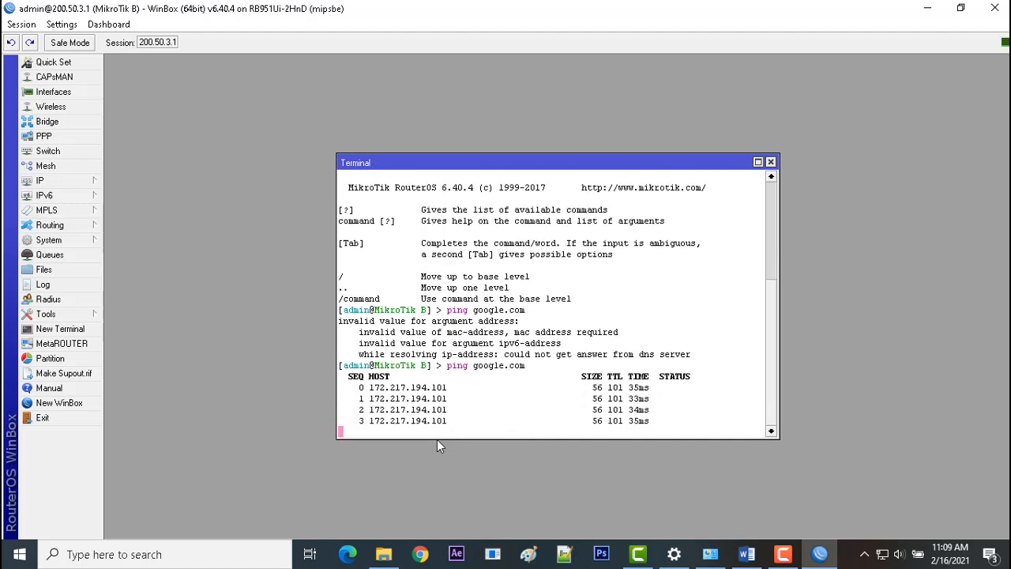
pyautogui.hotkey('ctrl', 'c')
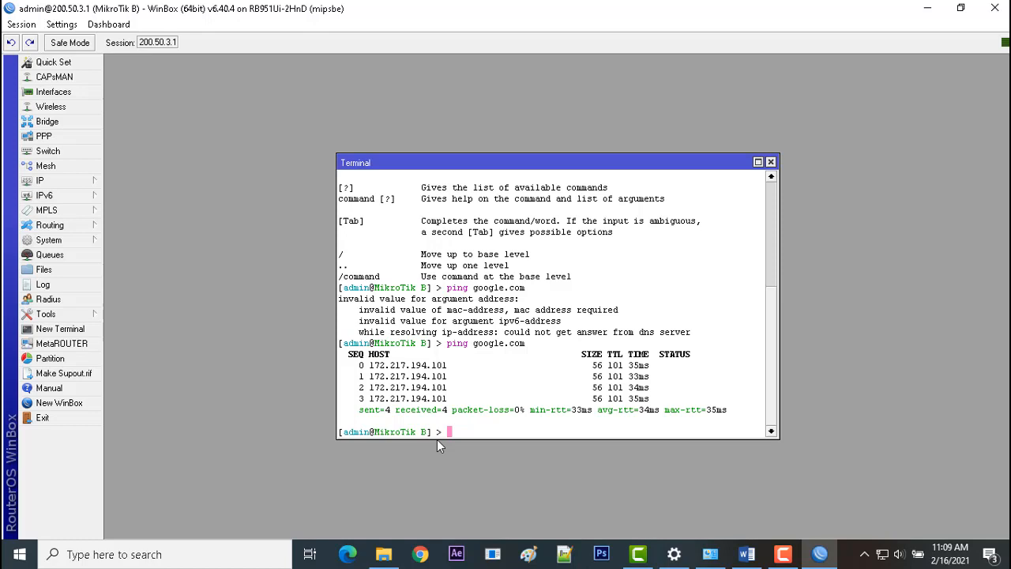
pyautogui.click(771, 162)
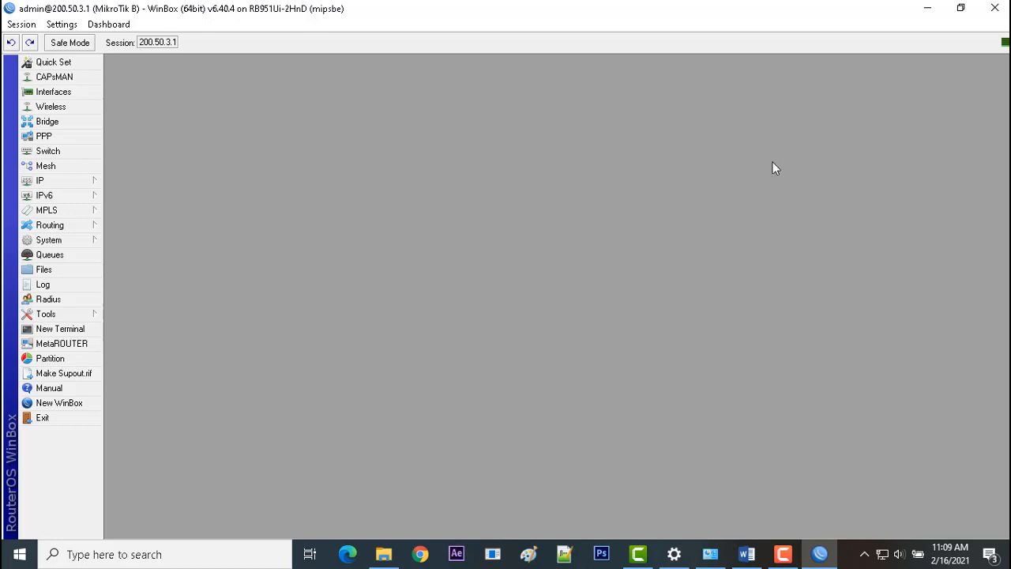
# Consult the proxy server requirements in the Word task sheet and enable the web proxy on router B in WinBox.
pyautogui.click(747, 557)
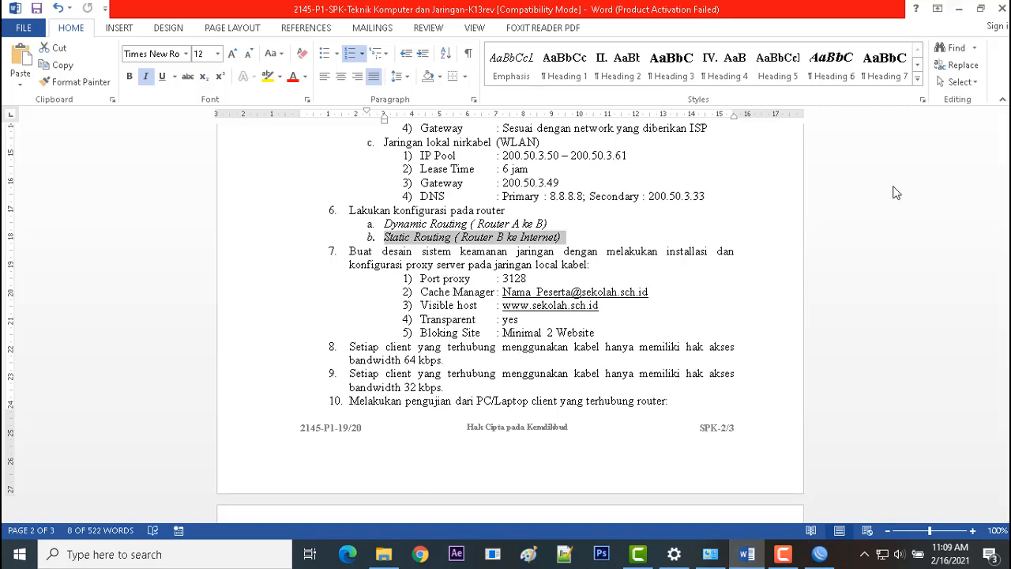
pyautogui.click(823, 556)
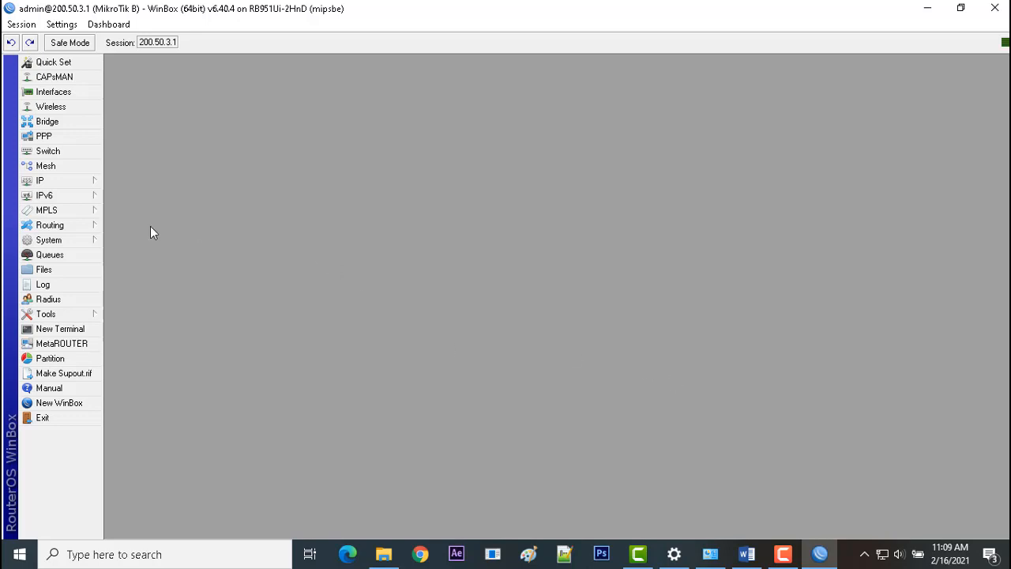
pyautogui.click(91, 184)
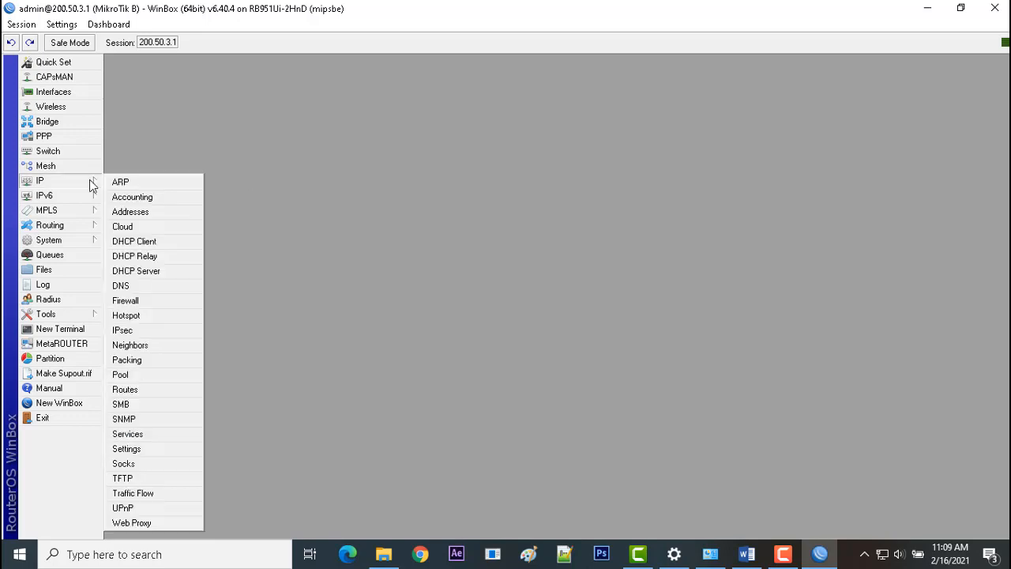
pyautogui.click(150, 525)
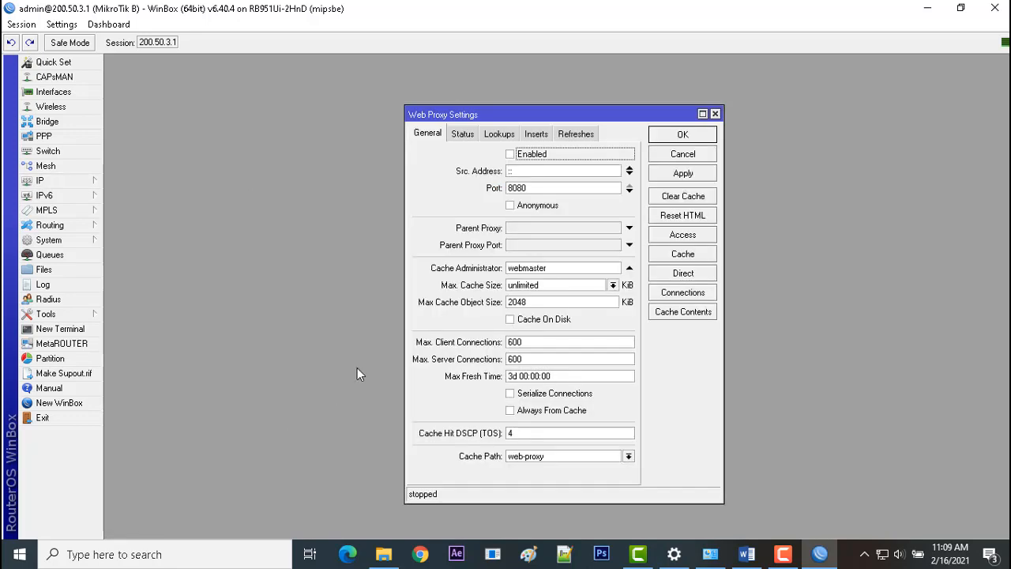
pyautogui.click(511, 155)
# Look up the proxy port in the Word task sheet and set the web proxy port to 3128 in WinBox.
pyautogui.click(749, 557)
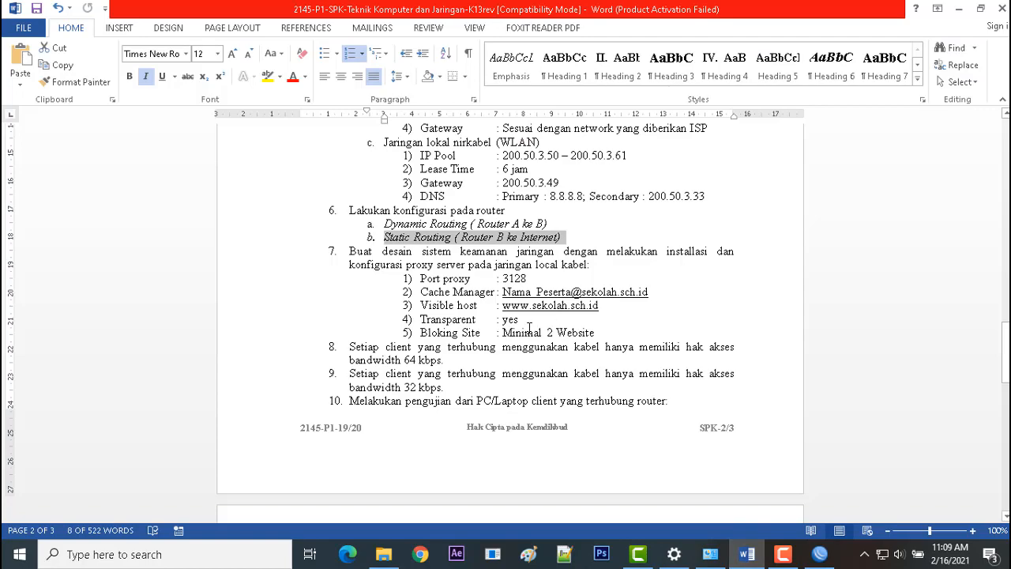
pyautogui.click(819, 554)
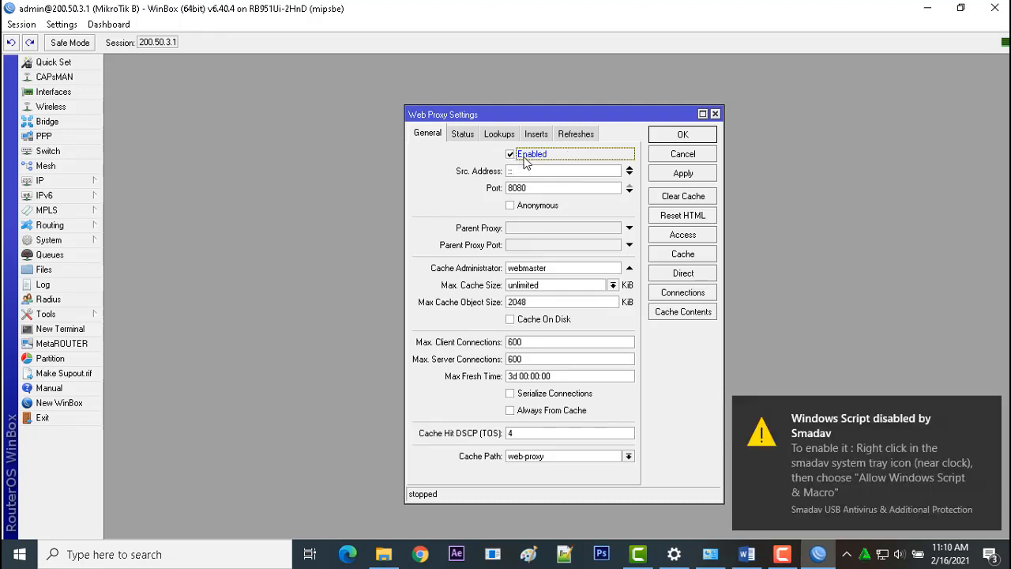
pyautogui.click(744, 554)
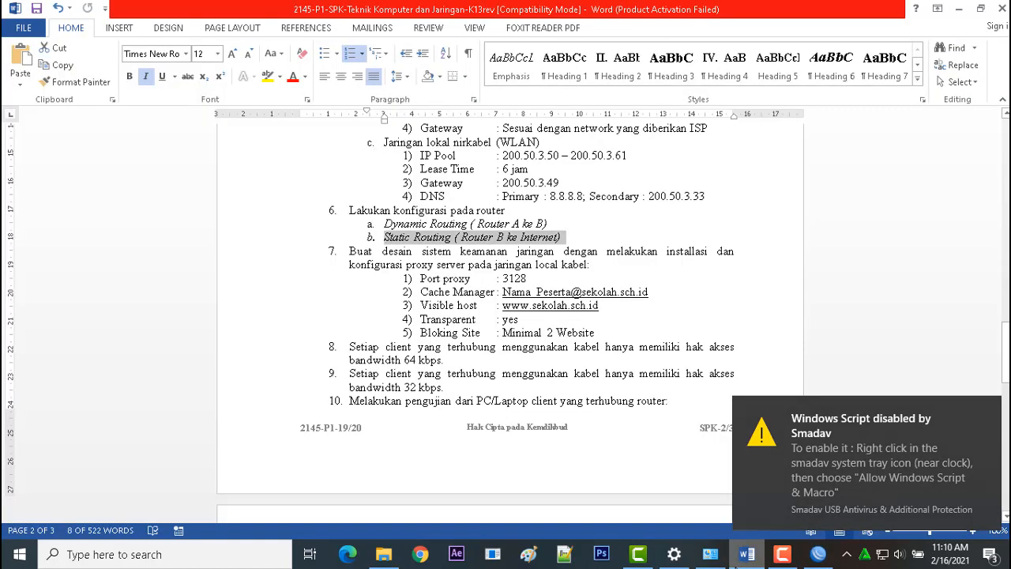
pyautogui.click(746, 554)
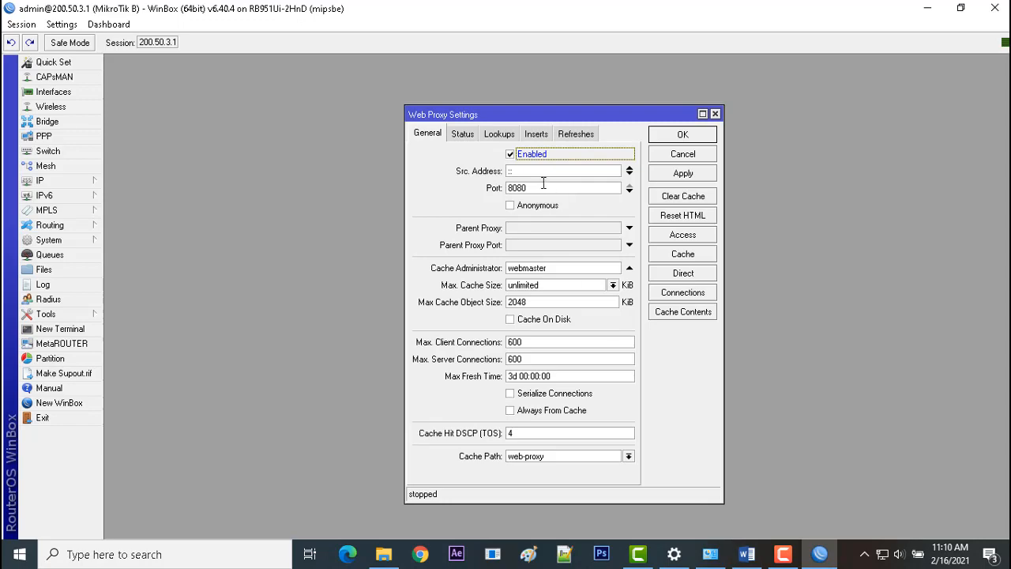
pyautogui.write('3128')
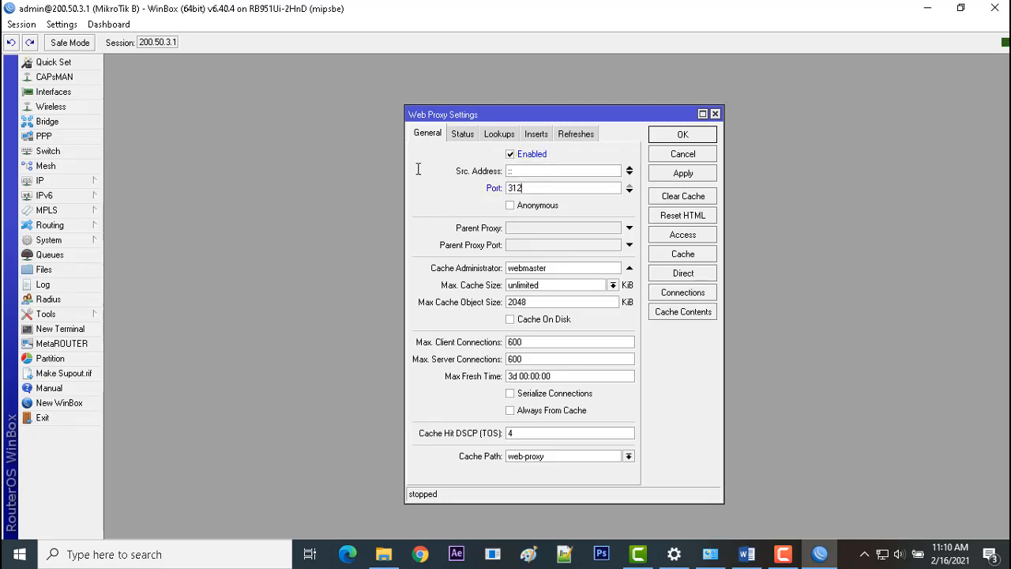
# Copy the Cache Manager address from the Word task sheet into the proxy's Cache Administrator and replace its name part with the participant's name.
pyautogui.click(762, 561)
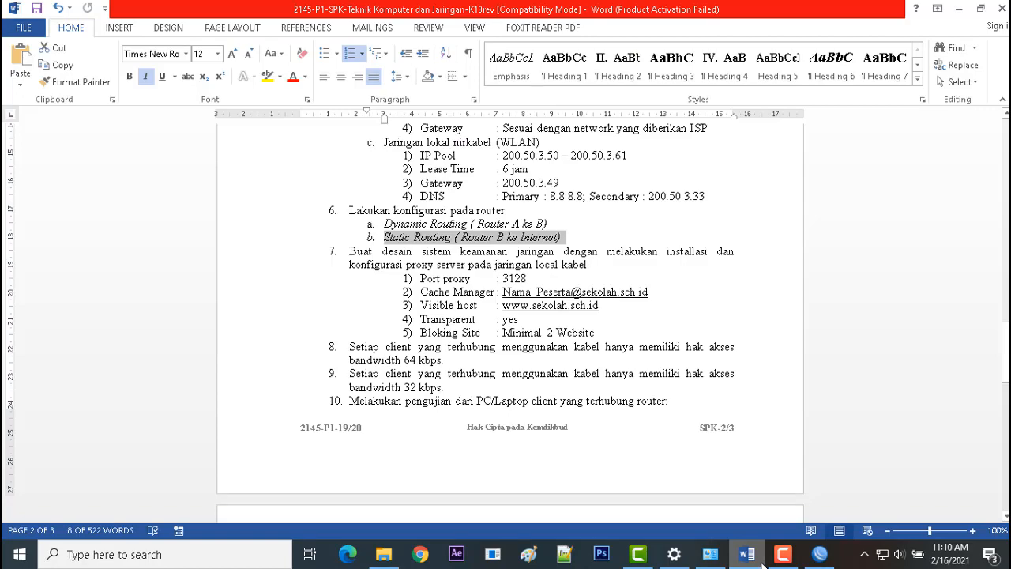
pyautogui.click(760, 563)
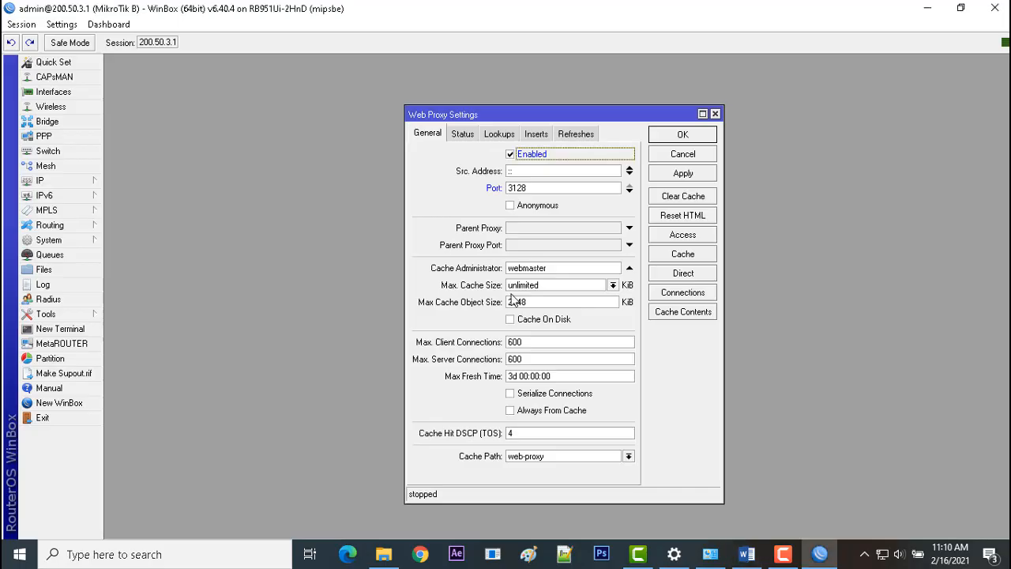
pyautogui.moveTo(550, 269); pyautogui.dragTo(454, 271)
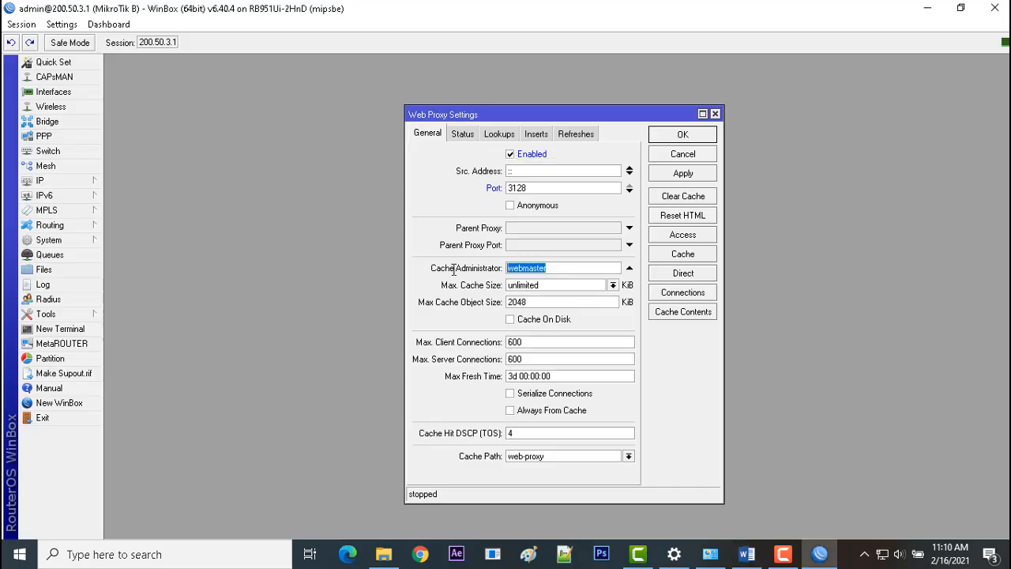
pyautogui.click(749, 558)
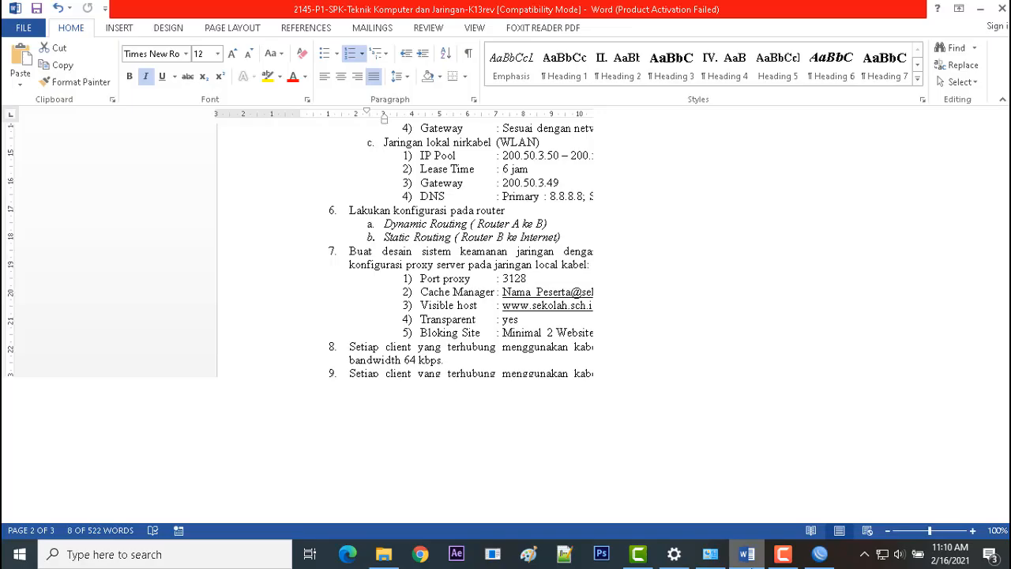
pyautogui.moveTo(652, 292); pyautogui.dragTo(520, 293)
pyautogui.hotkey('ctrl', 'c')
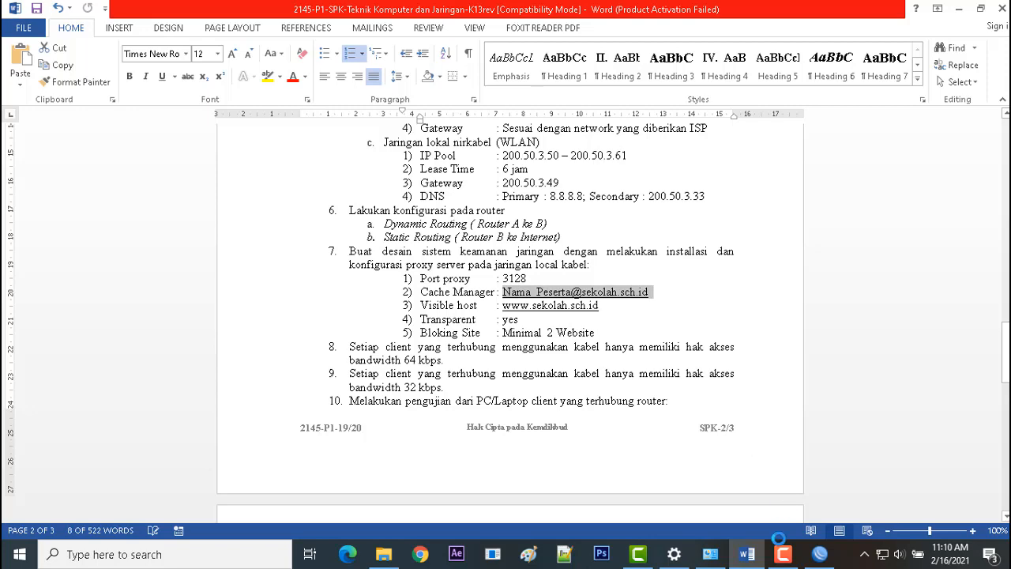
pyautogui.click(818, 558)
pyautogui.moveTo(567, 268); pyautogui.dragTo(422, 258)
pyautogui.hotkey('ctrl', 'v')
pyautogui.moveTo(559, 269); pyautogui.dragTo(429, 254)
# Replace the placeholder school name in the Cache Administrator address's domain with smkn3batu.
pyautogui.press('Right')
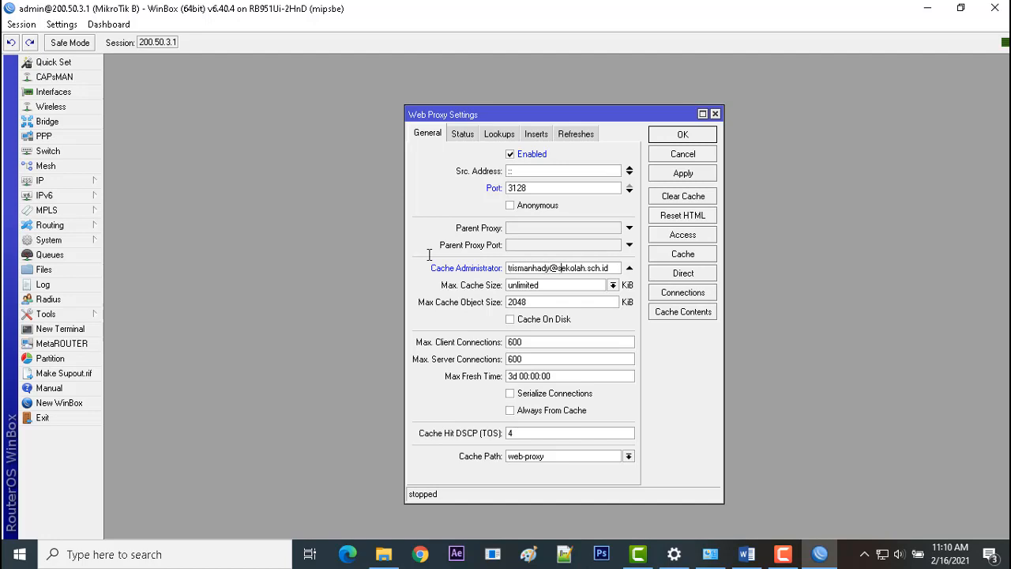
pyautogui.hotkey('shift', 'Right')
pyautogui.hotkey('shift', 'Right')
pyautogui.hotkey('shift', 'Right')
pyautogui.hotkey('shift', 'Right')
pyautogui.hotkey('shift', 'Right')
pyautogui.hotkey('shift', 'Right')
pyautogui.hotkey('shift', 'Right')
pyautogui.write('smkn3batu')
# Start a new rule in the web proxy access list with destination port 80.
pyautogui.click(685, 241)
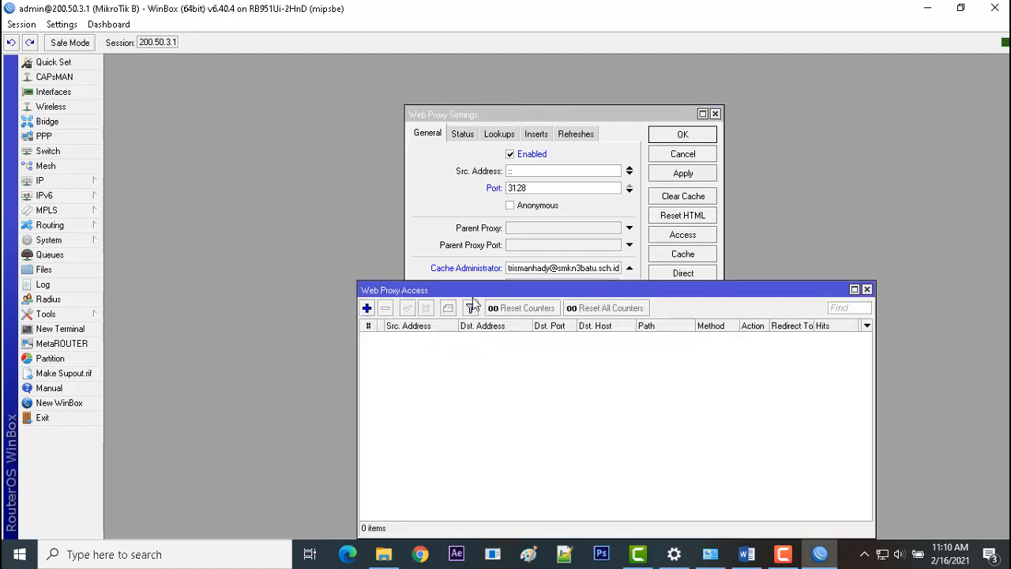
pyautogui.moveTo(487, 294); pyautogui.dragTo(551, 257)
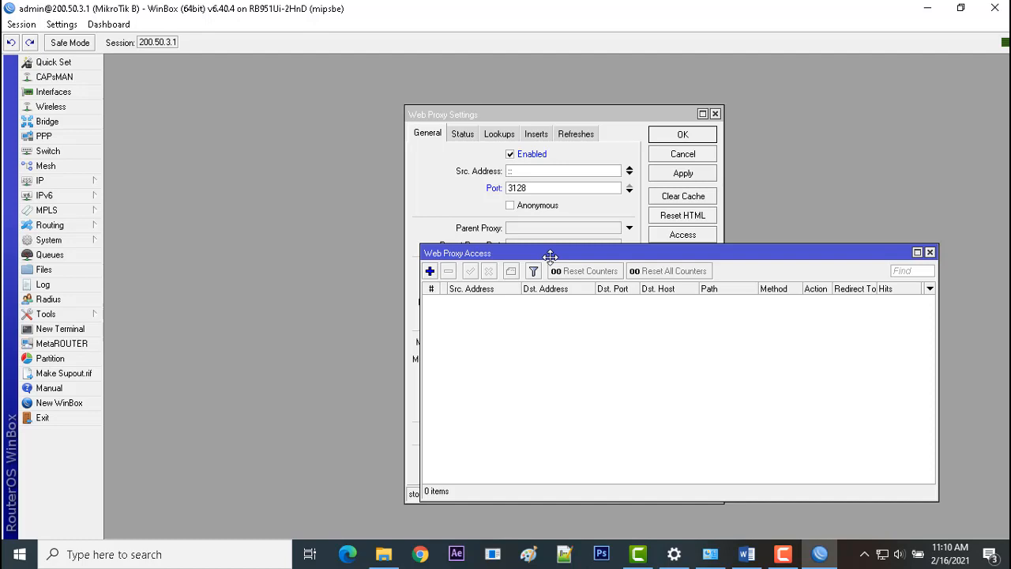
pyautogui.click(431, 274)
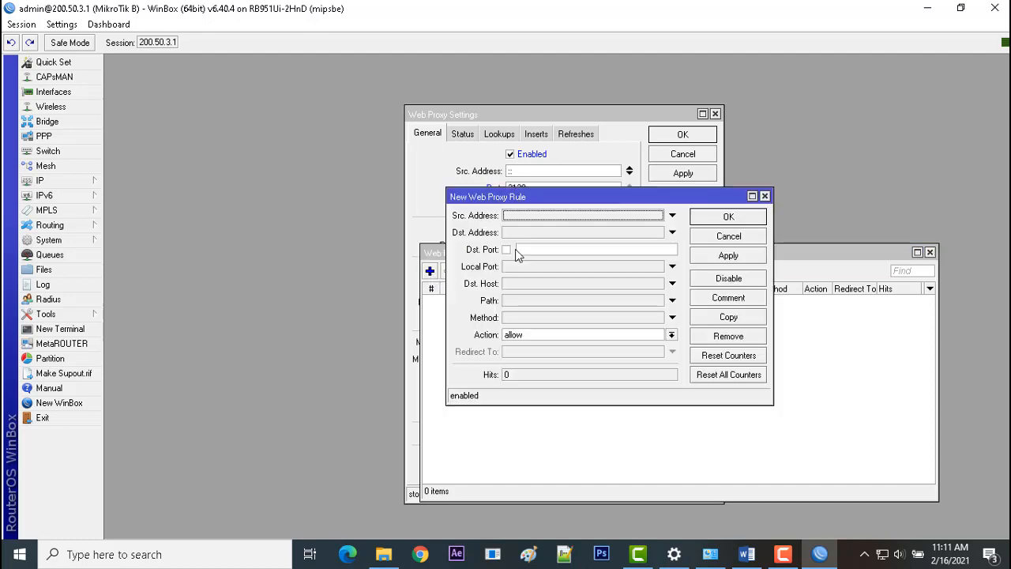
pyautogui.click(546, 248)
pyautogui.write('80')
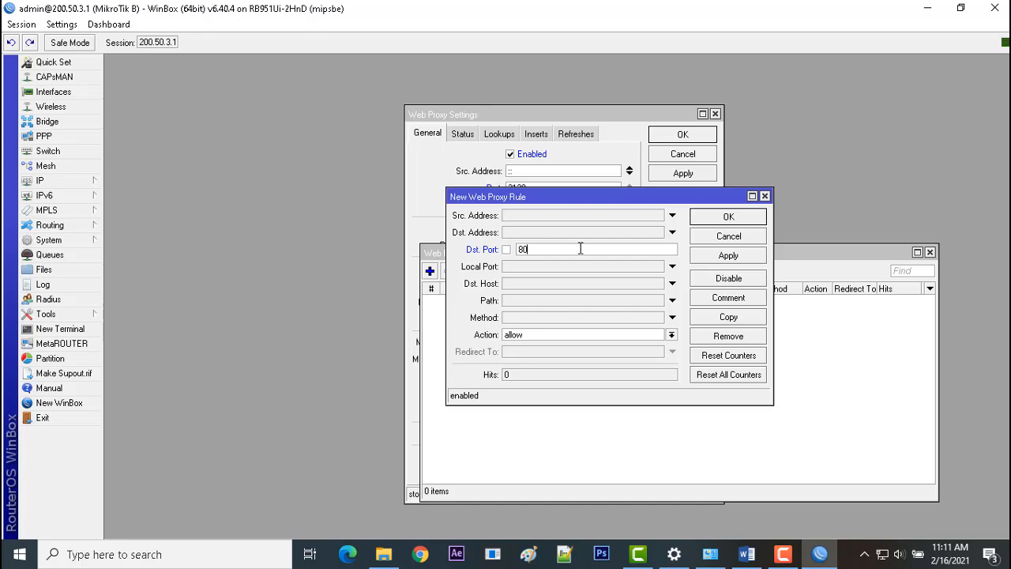
# Set the proxy rule's destination host to *smkn3batu.sch.id and its action to deny, and save the rule.
pyautogui.click(545, 284)
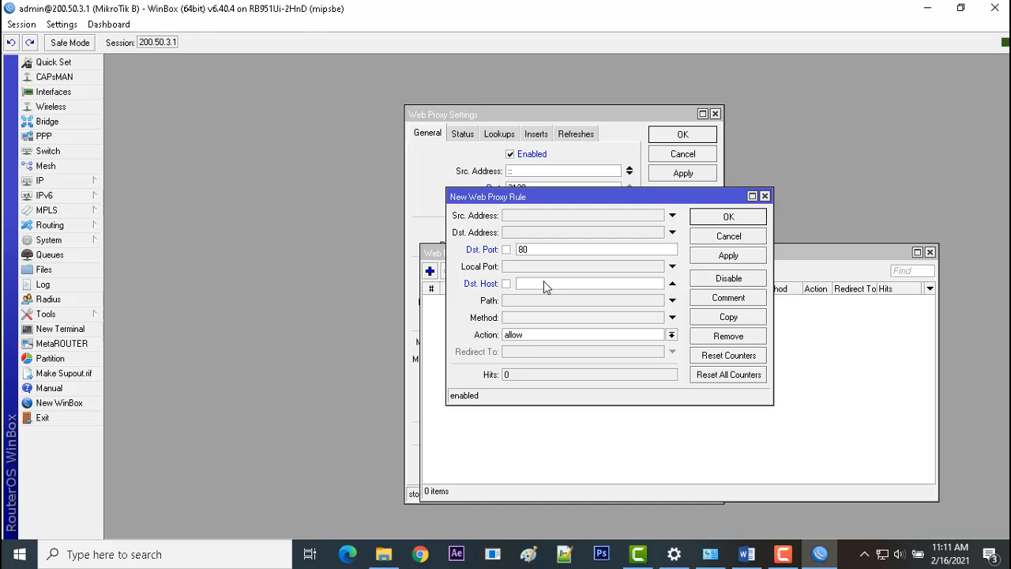
pyautogui.write('*smkn3*satu.sch.id')
pyautogui.click(562, 338)
pyautogui.click(564, 357)
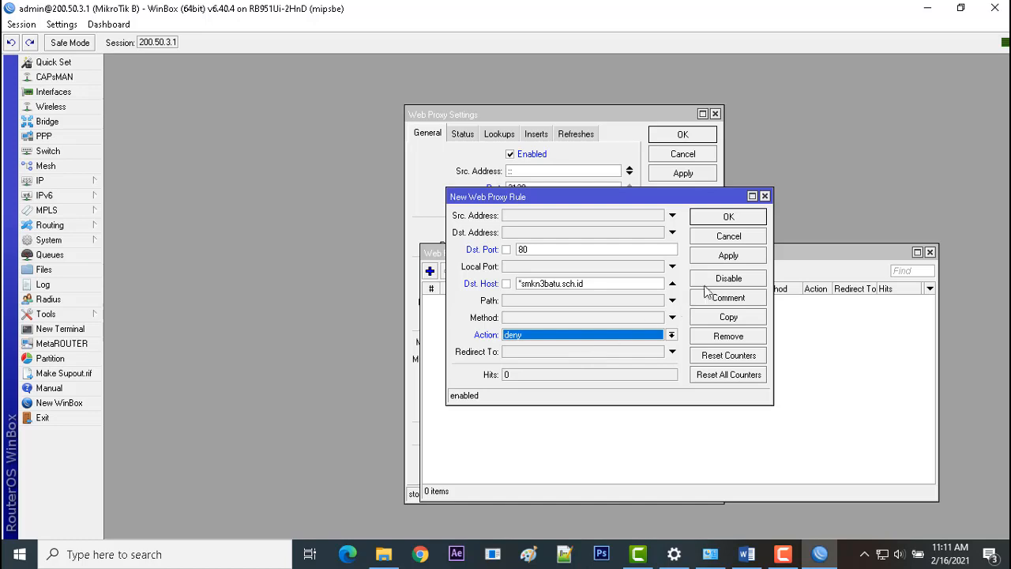
pyautogui.click(746, 256)
pyautogui.click(749, 221)
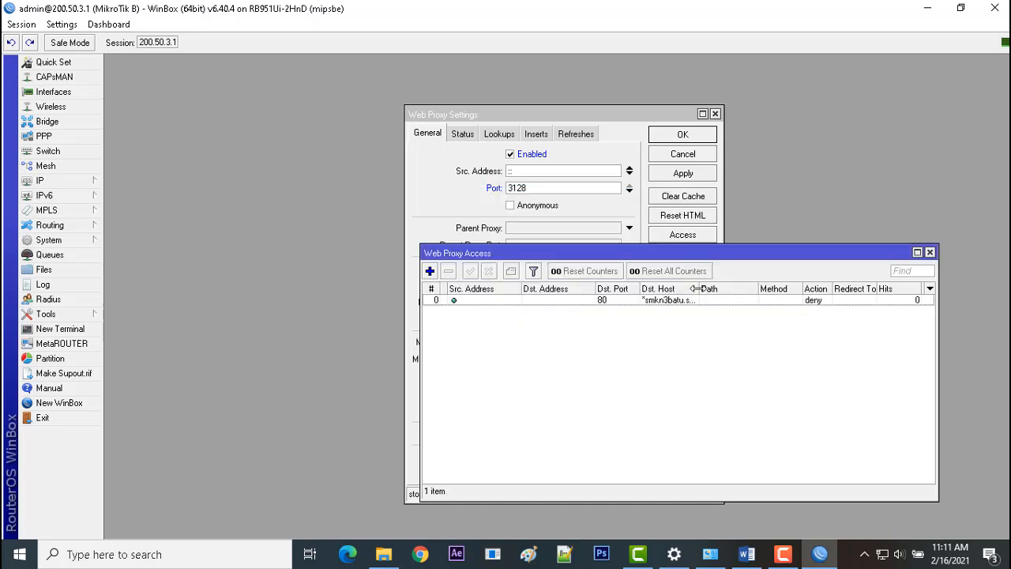
# Widen the Dst. Host column to check the blocked host, close the access list and save the web proxy settings.
pyautogui.moveTo(700, 289); pyautogui.dragTo(734, 290)
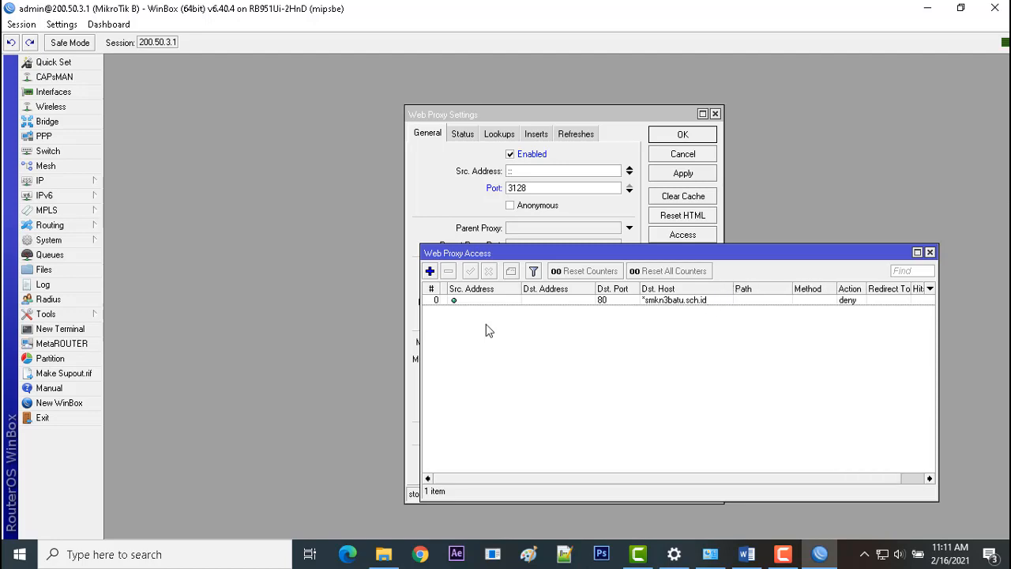
pyautogui.click(931, 252)
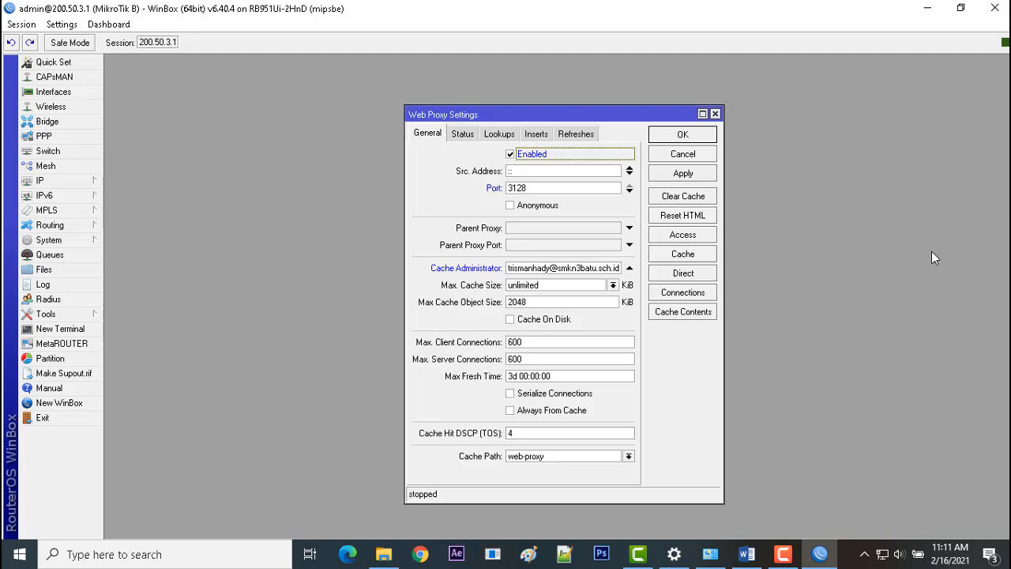
pyautogui.click(693, 178)
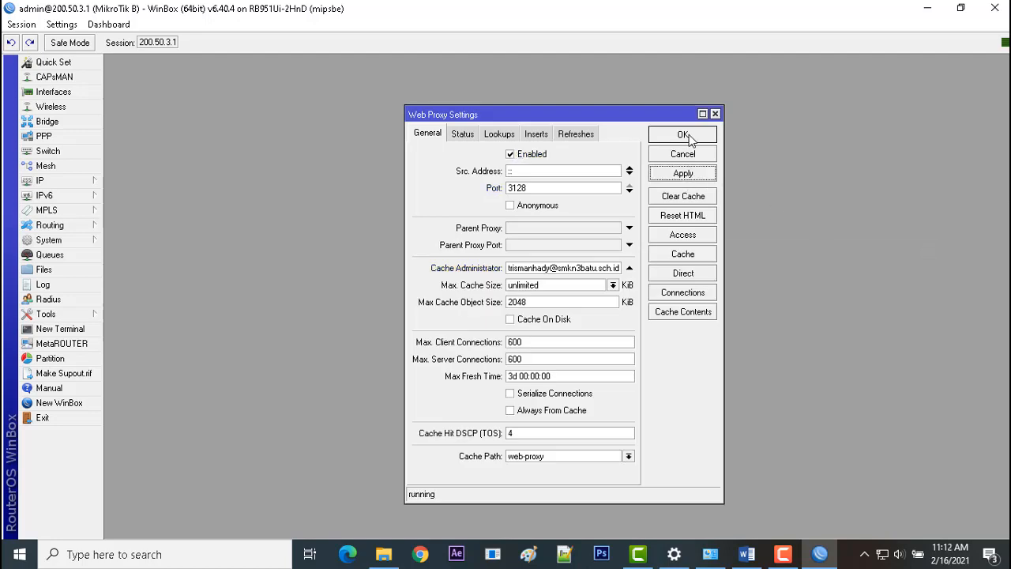
pyautogui.click(682, 136)
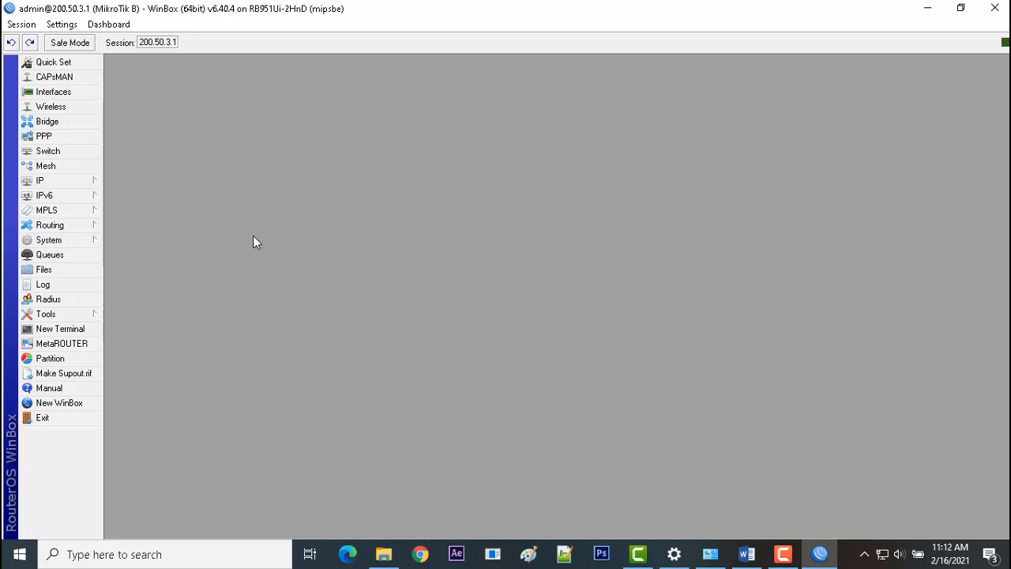
# Start a new firewall NAT rule with chain dstnat, protocol 6 (tcp) and destination port 80.
pyautogui.click(83, 186)
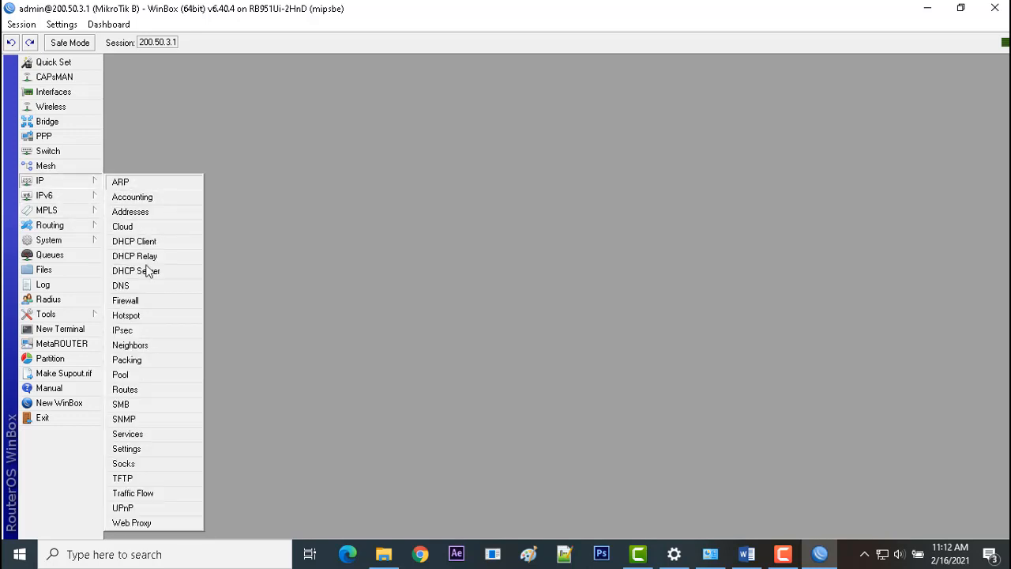
pyautogui.click(147, 301)
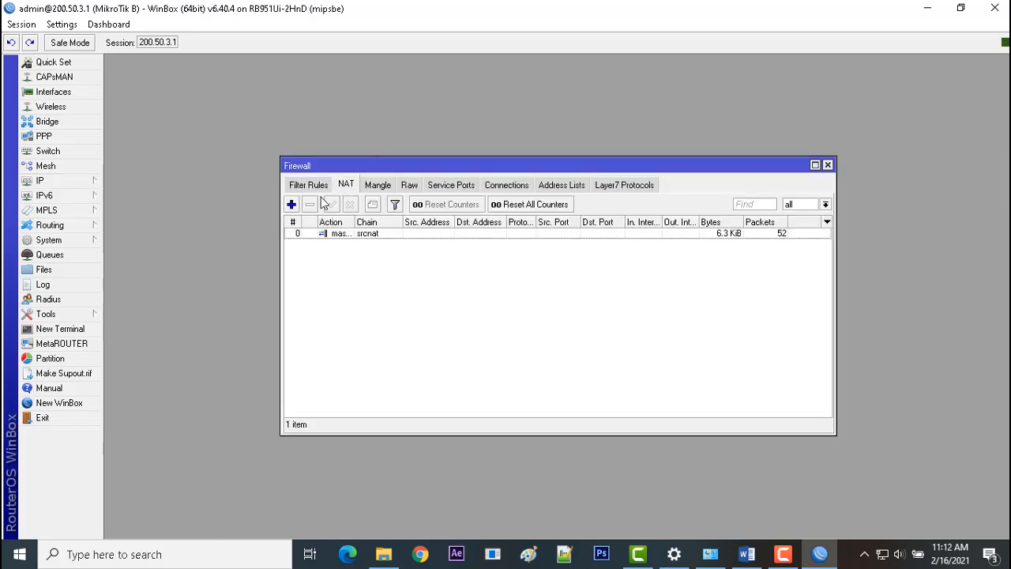
pyautogui.click(293, 204)
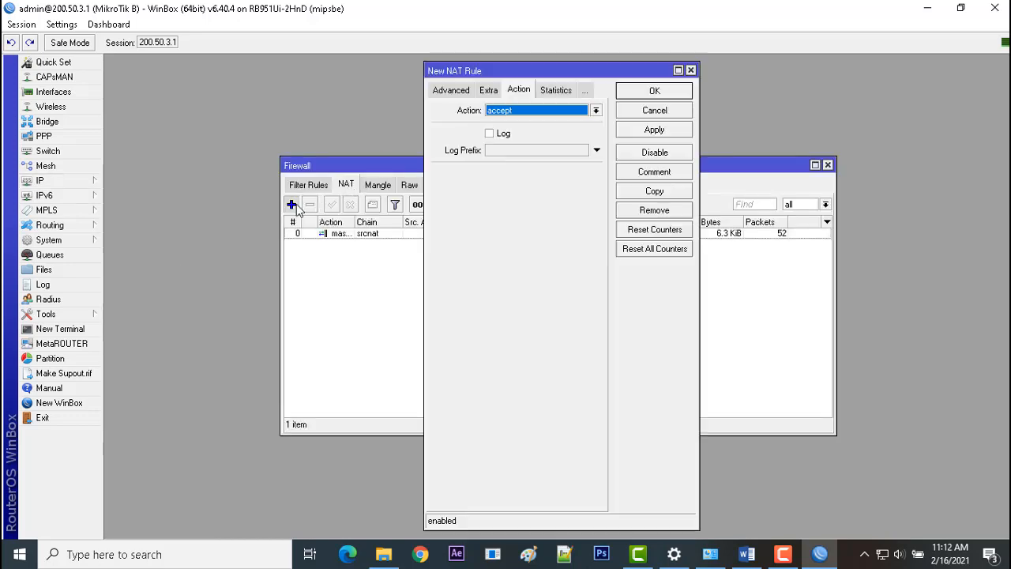
pyautogui.click(452, 92)
pyautogui.click(448, 91)
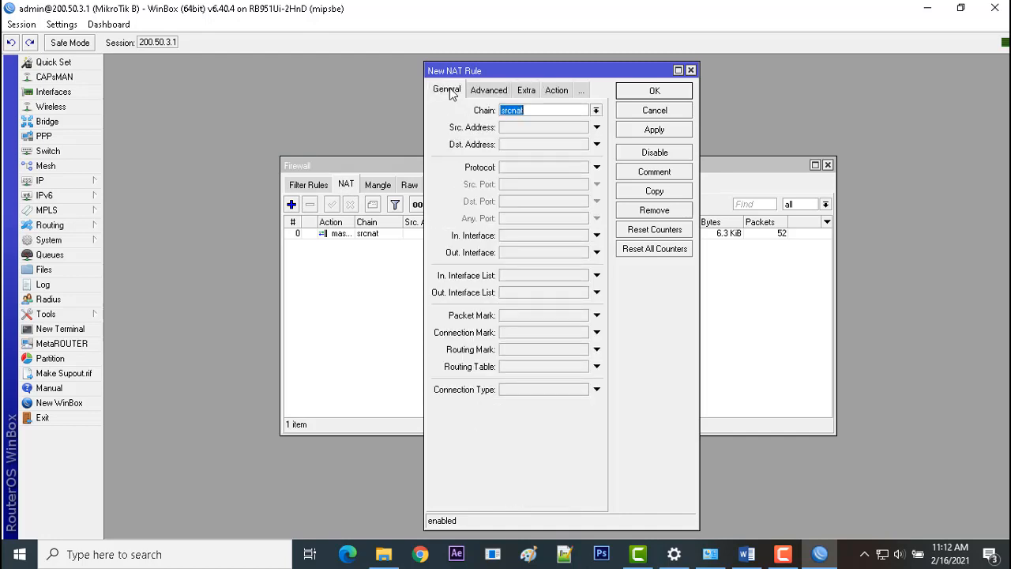
pyautogui.click(598, 113)
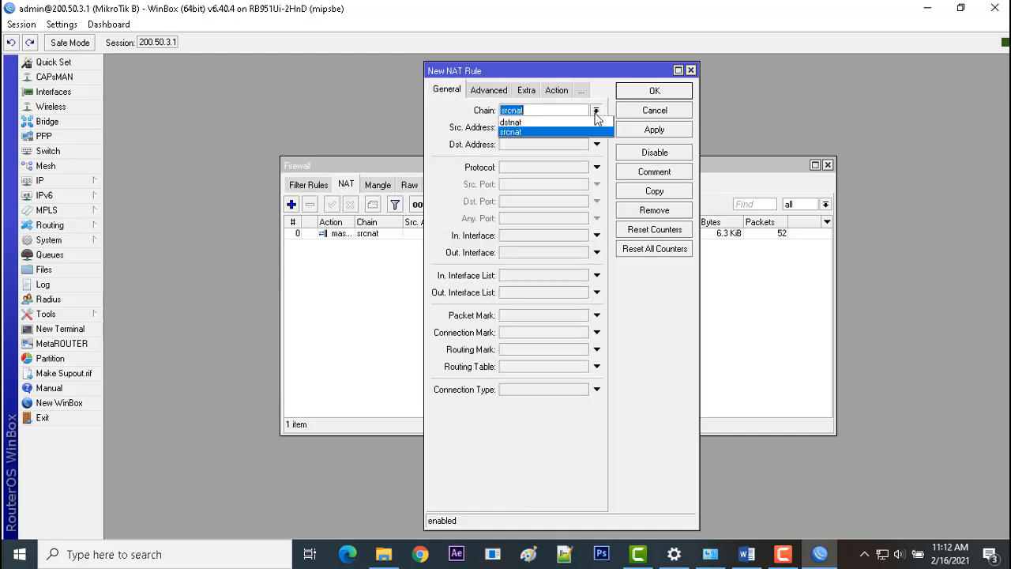
pyautogui.click(582, 128)
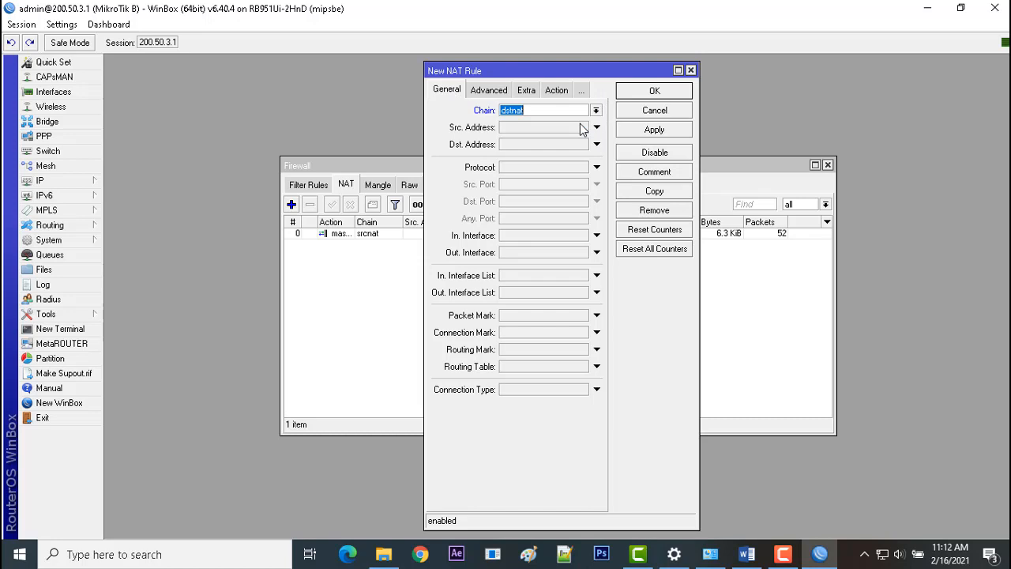
pyautogui.click(536, 167)
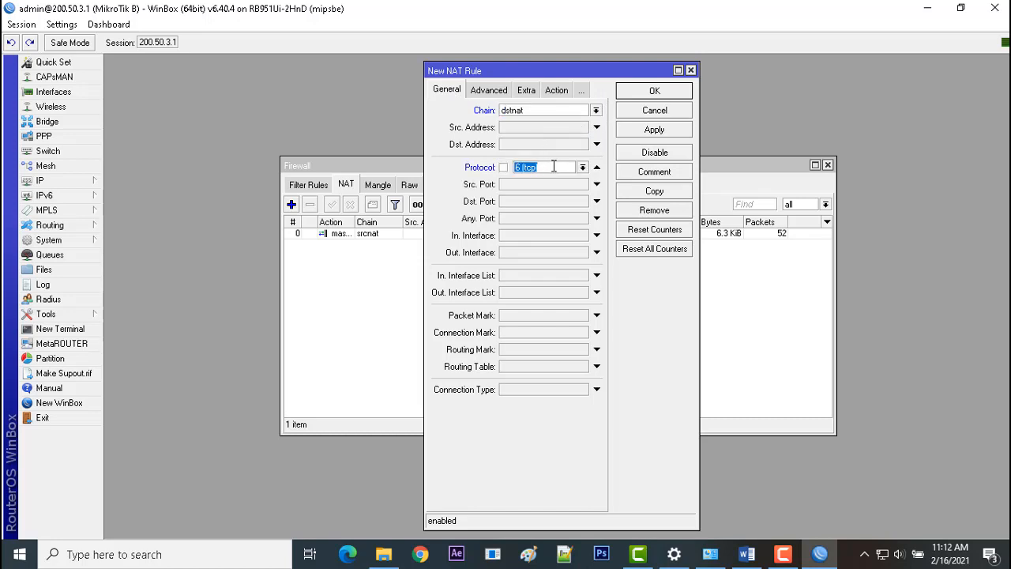
pyautogui.click(534, 201)
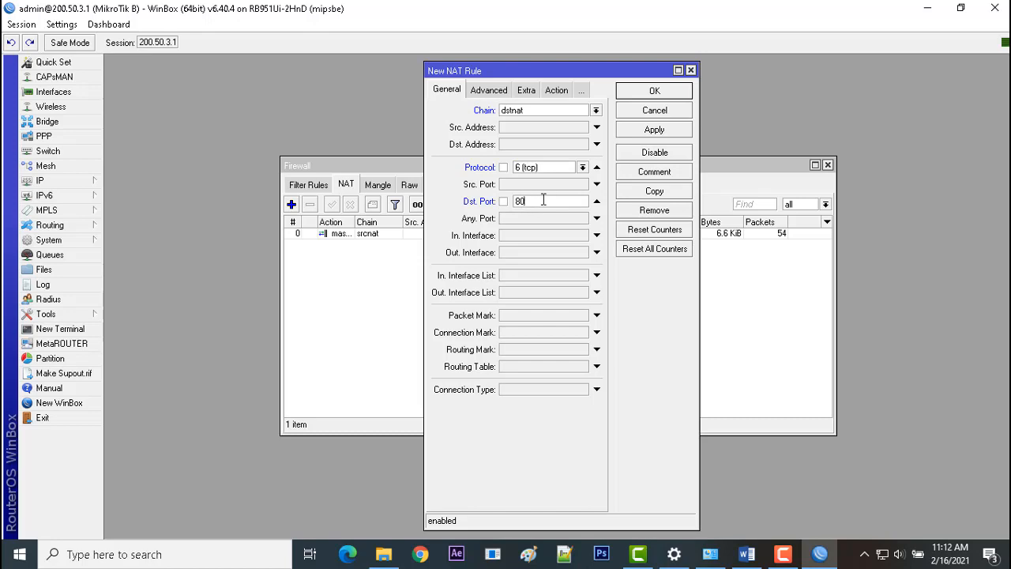
# Set the NAT rule's action to redirect to port 3128 and save the rule.
pyautogui.click(556, 90)
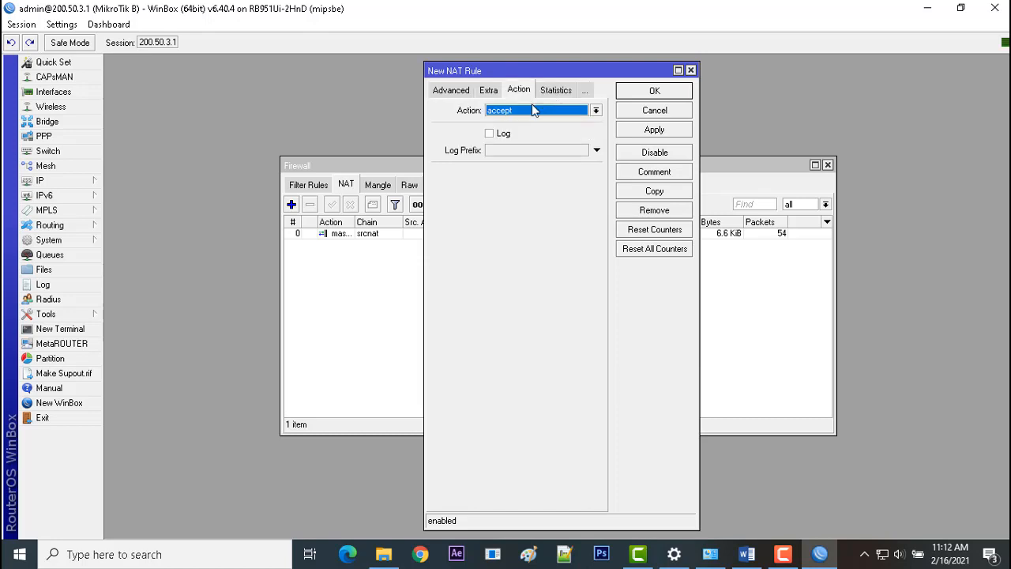
pyautogui.click(529, 109)
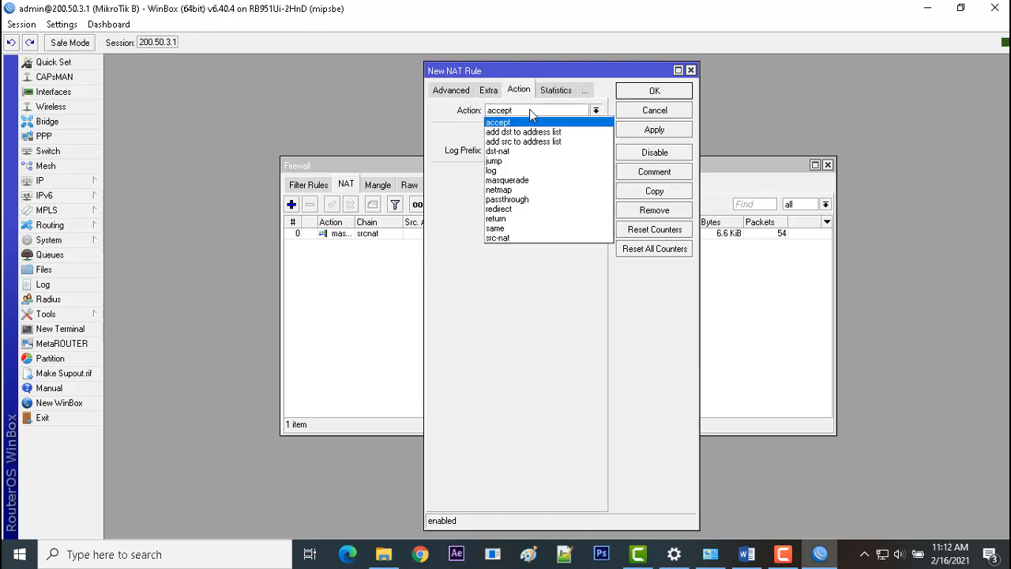
pyautogui.click(527, 210)
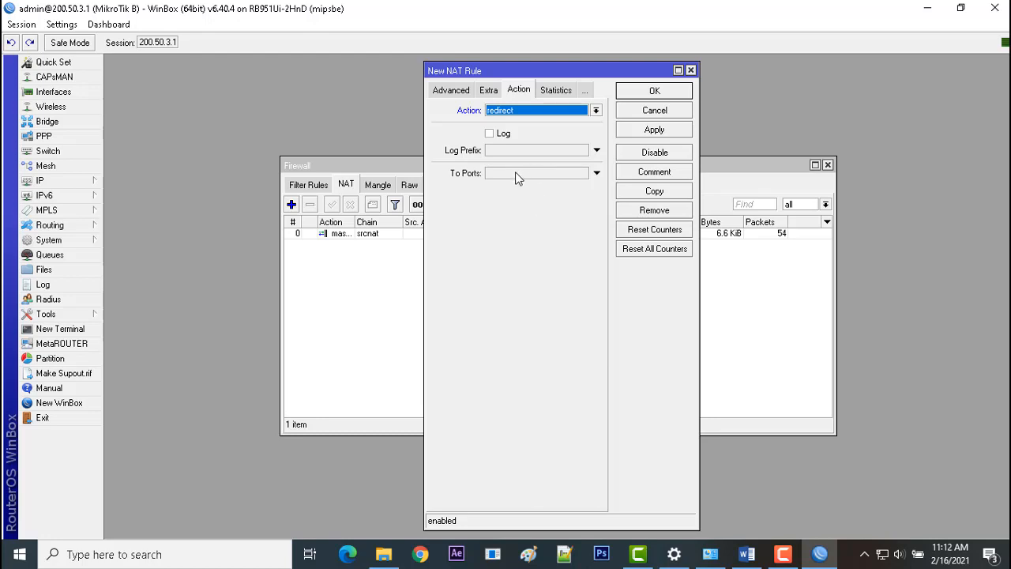
pyautogui.click(517, 175)
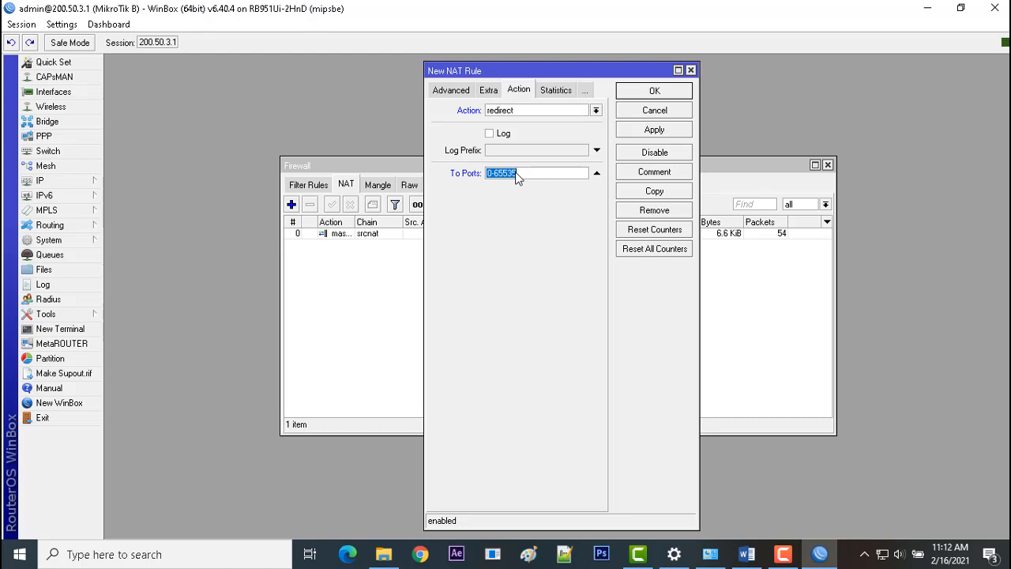
pyautogui.write('3128')
pyautogui.click(642, 131)
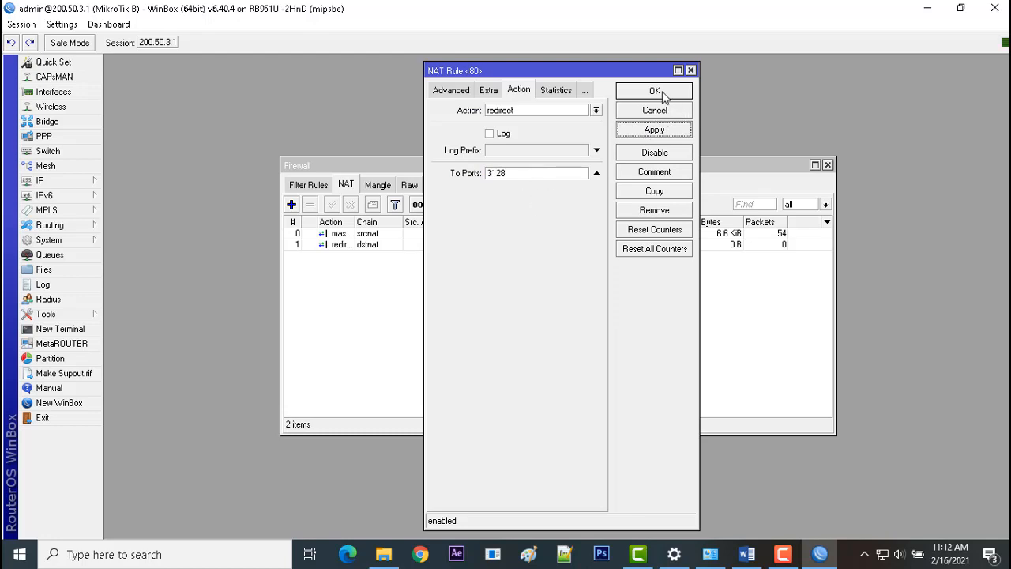
pyautogui.moveTo(520, 172); pyautogui.dragTo(436, 176)
pyautogui.click(660, 93)
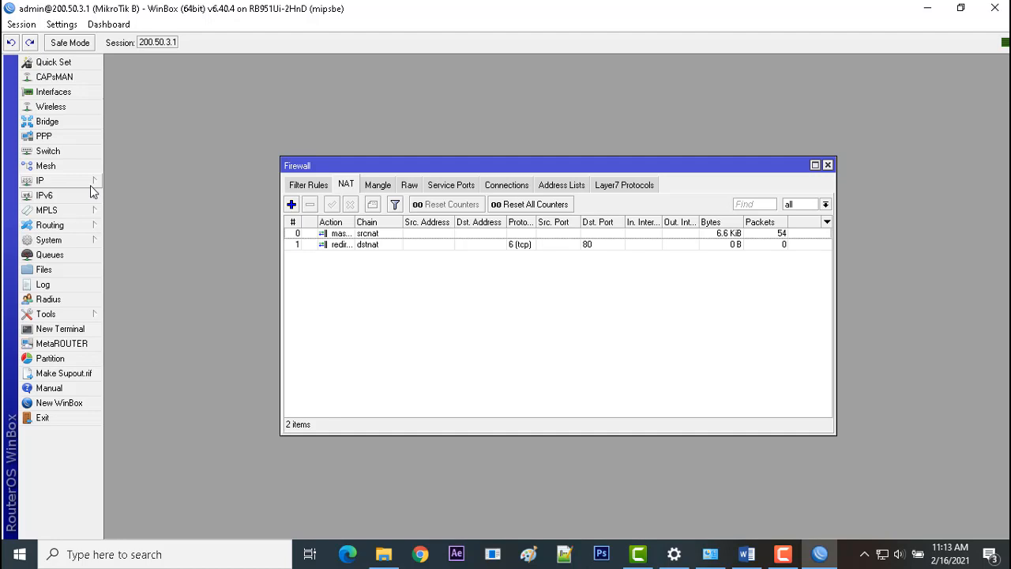
# Switch to the Word task sheet to read item 8's bandwidth requirement, return to WinBox and close the Firewall window.
pyautogui.moveTo(449, 164); pyautogui.dragTo(471, 134)
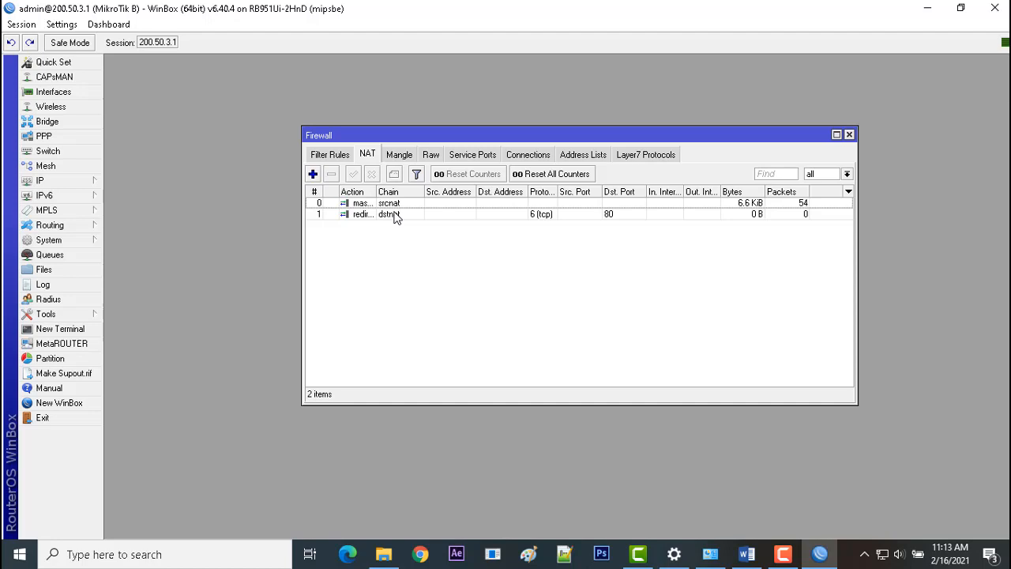
pyautogui.click(747, 555)
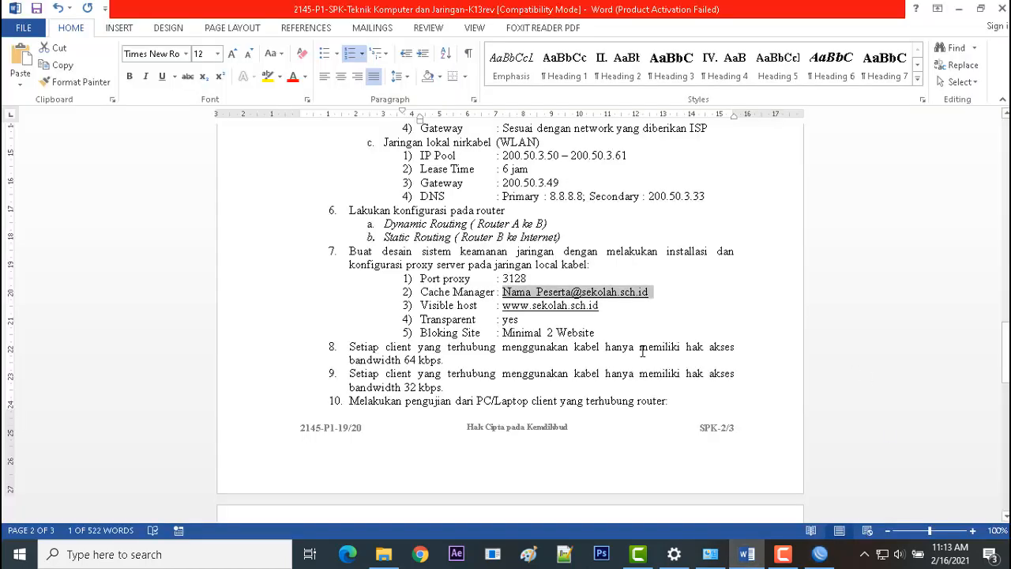
pyautogui.moveTo(686, 348); pyautogui.dragTo(729, 357)
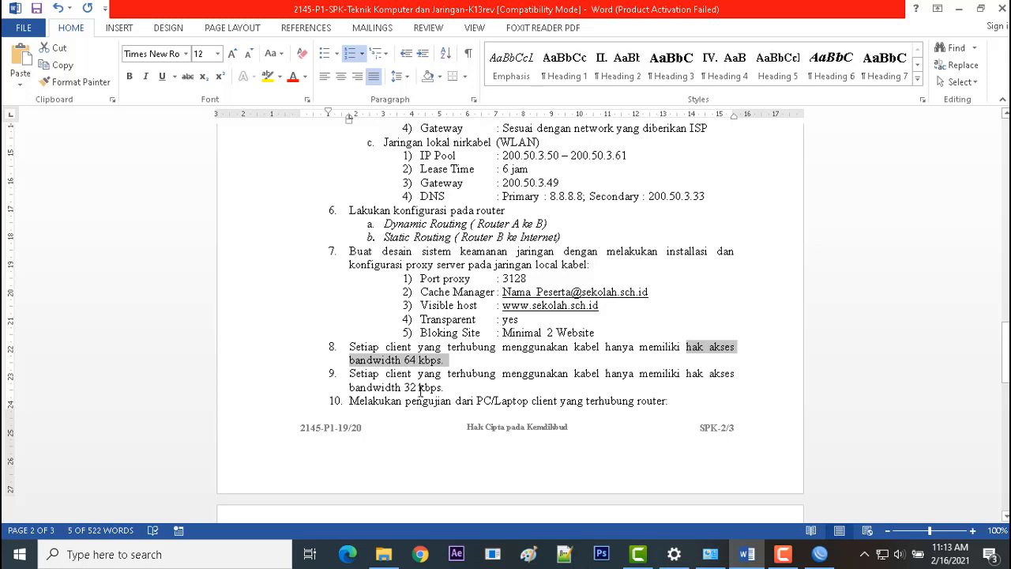
pyautogui.click(820, 554)
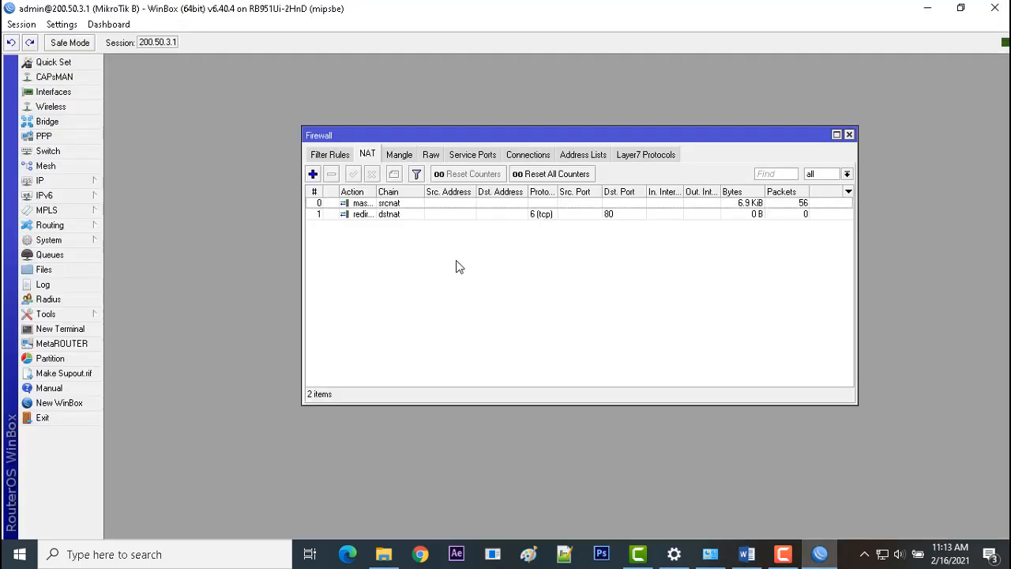
pyautogui.click(853, 136)
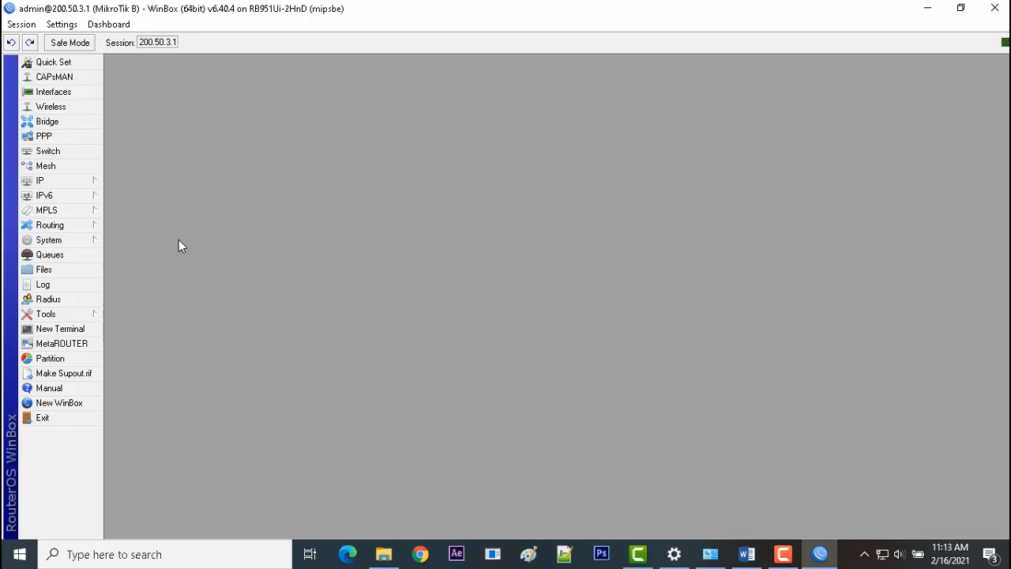
# Start a new simple queue and set its target to ether2.
pyautogui.click(50, 255)
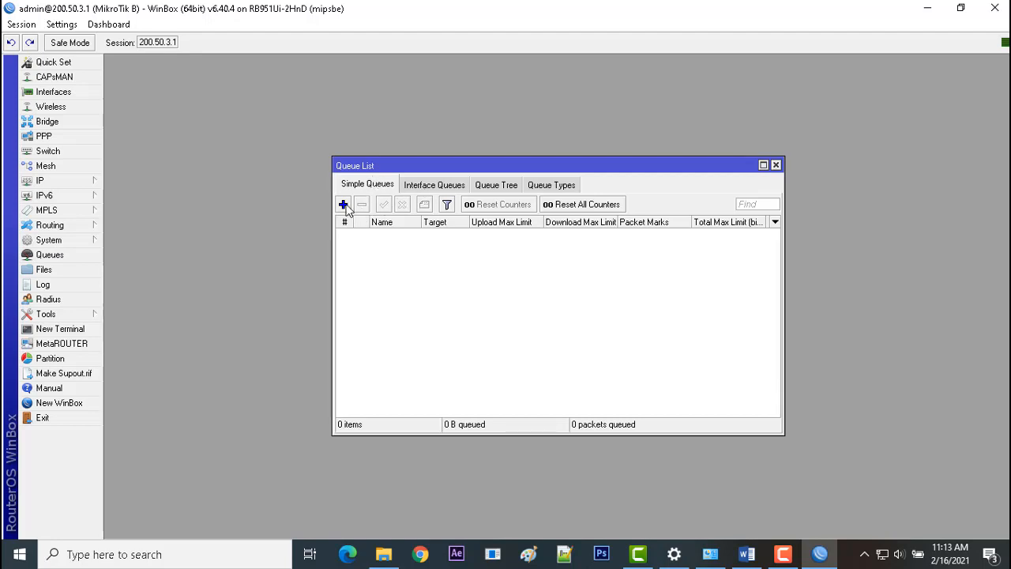
pyautogui.click(344, 205)
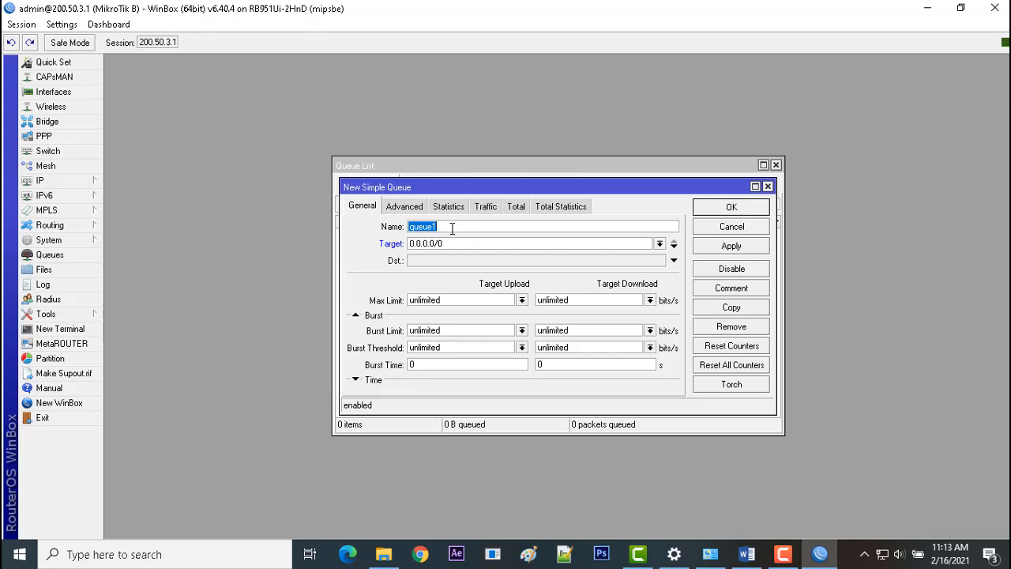
pyautogui.click(659, 243)
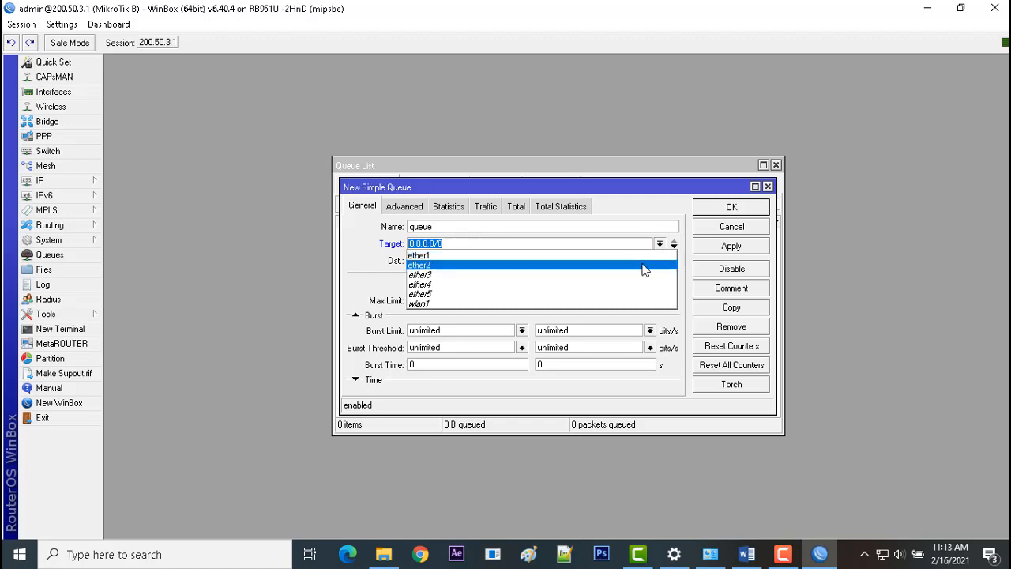
pyautogui.click(644, 267)
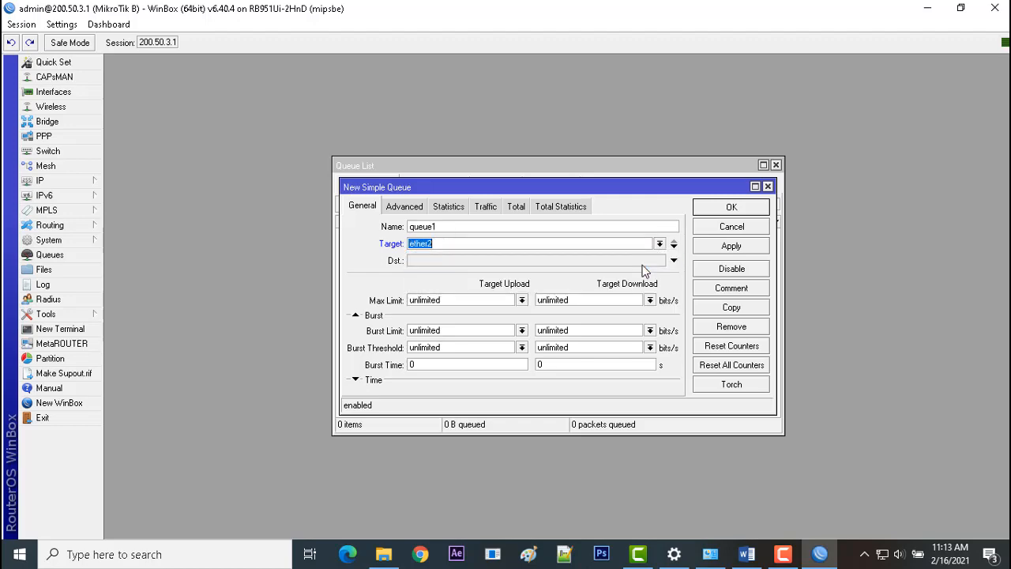
# Recheck in the Word task sheet which clients item 8's bandwidth limit applies to, and return to the new queue in WinBox.
pyautogui.click(746, 554)
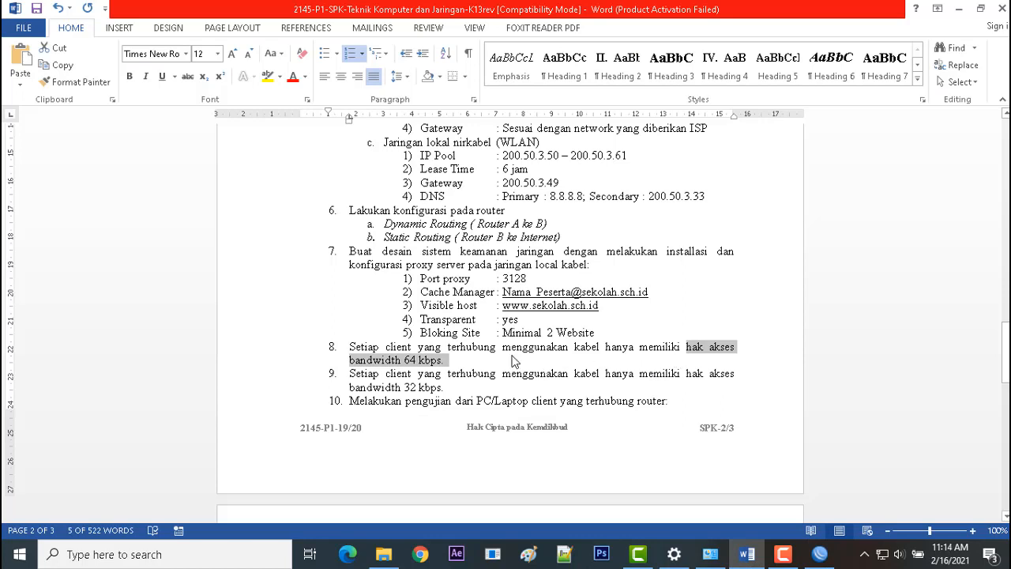
pyautogui.moveTo(502, 347); pyautogui.dragTo(607, 348)
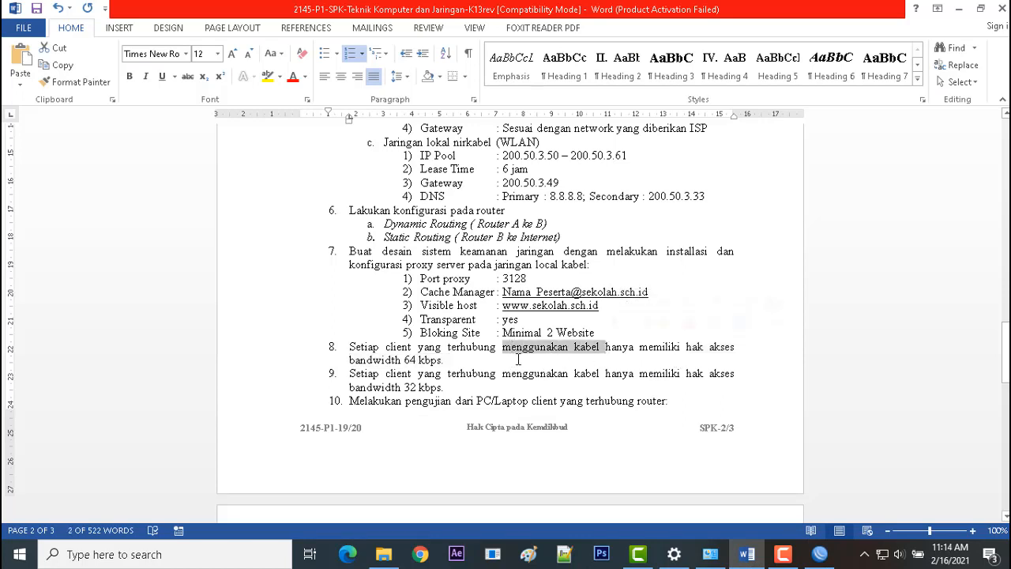
pyautogui.click(820, 554)
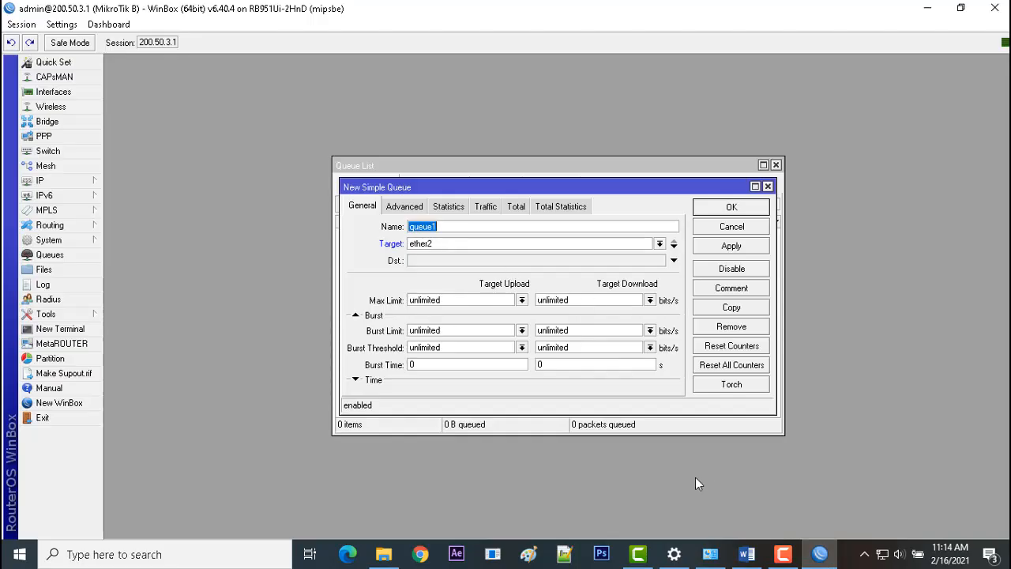
pyautogui.click(819, 554)
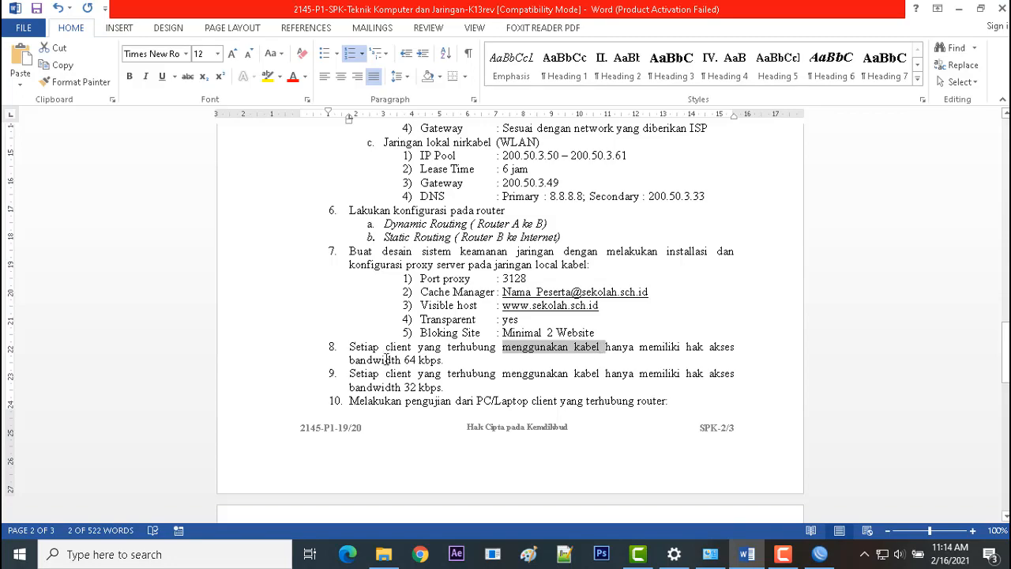
pyautogui.click(819, 554)
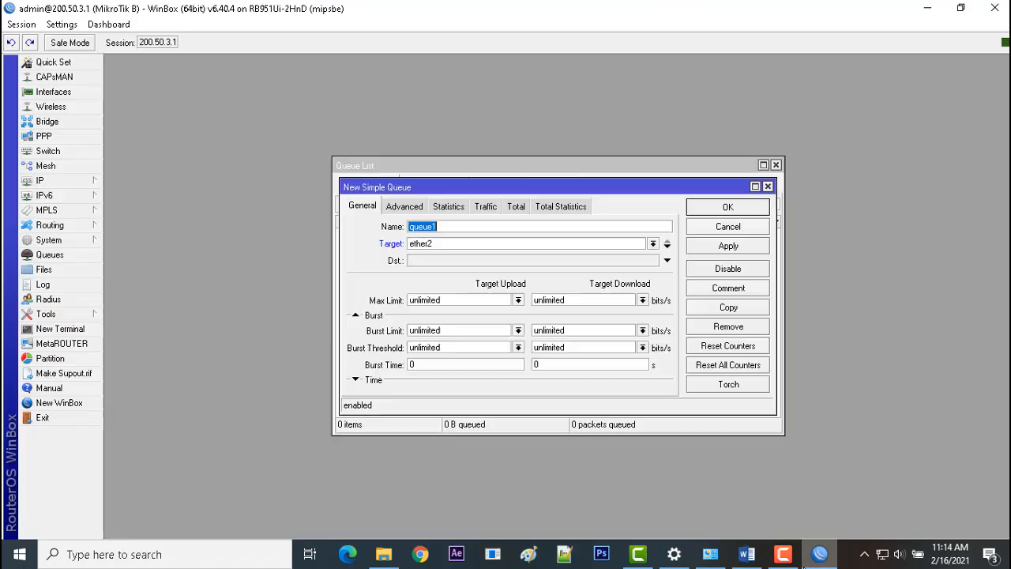
# Set the queue's upload and download max limits to 64k and save the queue.
pyautogui.click(469, 298)
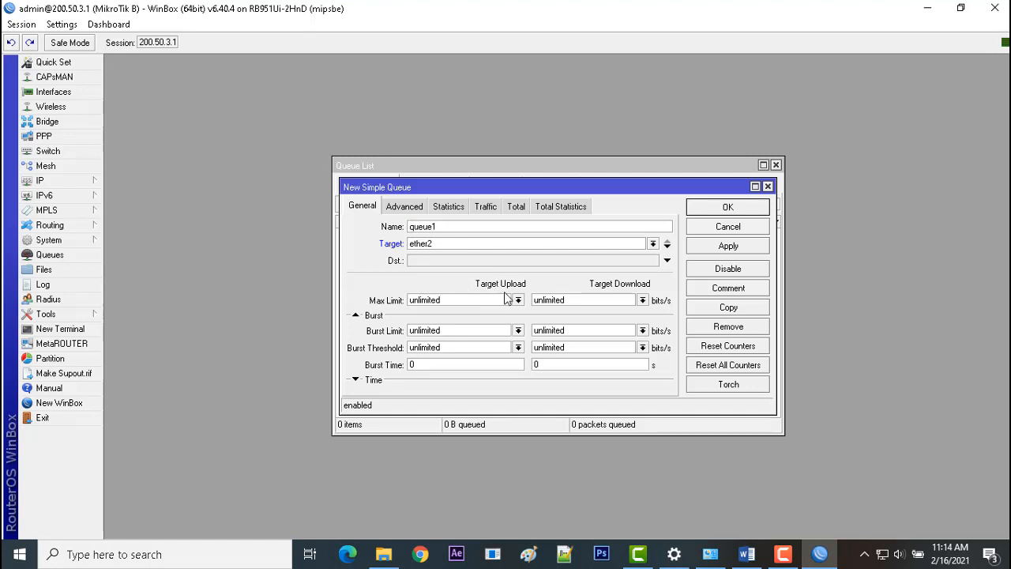
pyautogui.moveTo(448, 299); pyautogui.dragTo(348, 296)
pyautogui.write('64k')
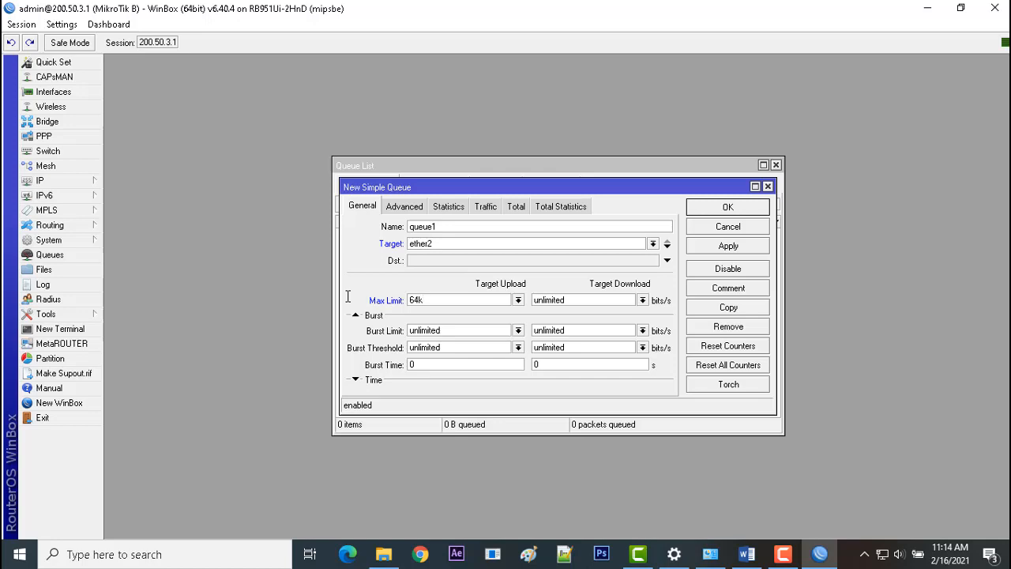
pyautogui.moveTo(574, 302); pyautogui.dragTo(469, 301)
pyautogui.write('64k')
pyautogui.press('BackSpace')
pyautogui.write('k')
pyautogui.click(734, 248)
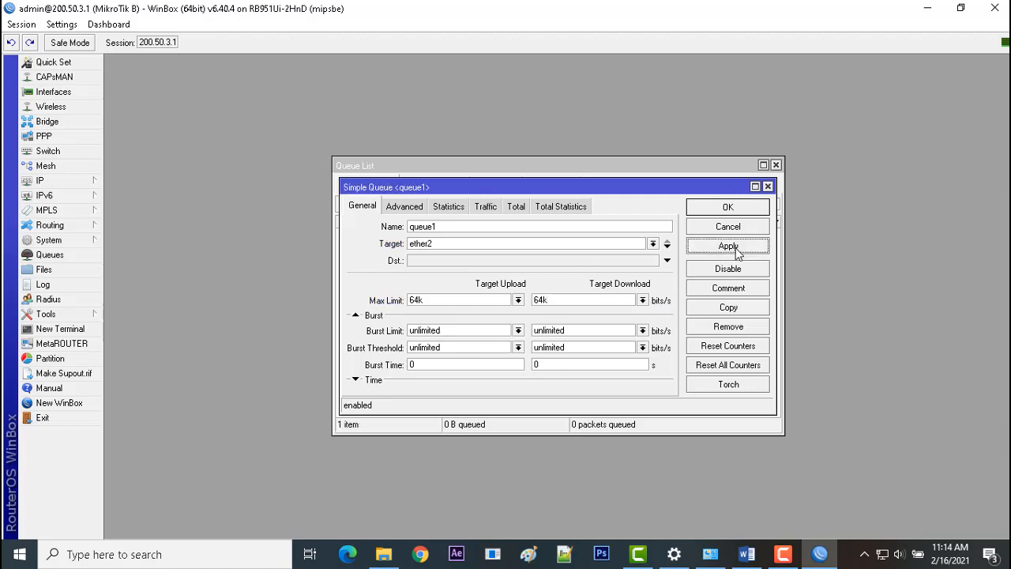
pyautogui.click(734, 208)
# Compare the bandwidth requirements in the Word task sheet with the simple queue list in WinBox.
pyautogui.click(826, 565)
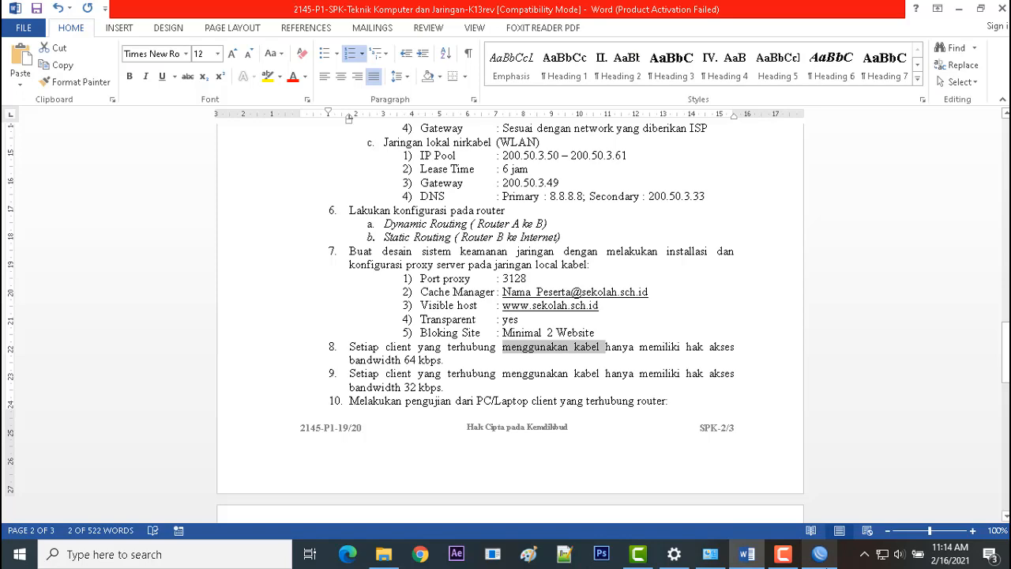
pyautogui.click(820, 555)
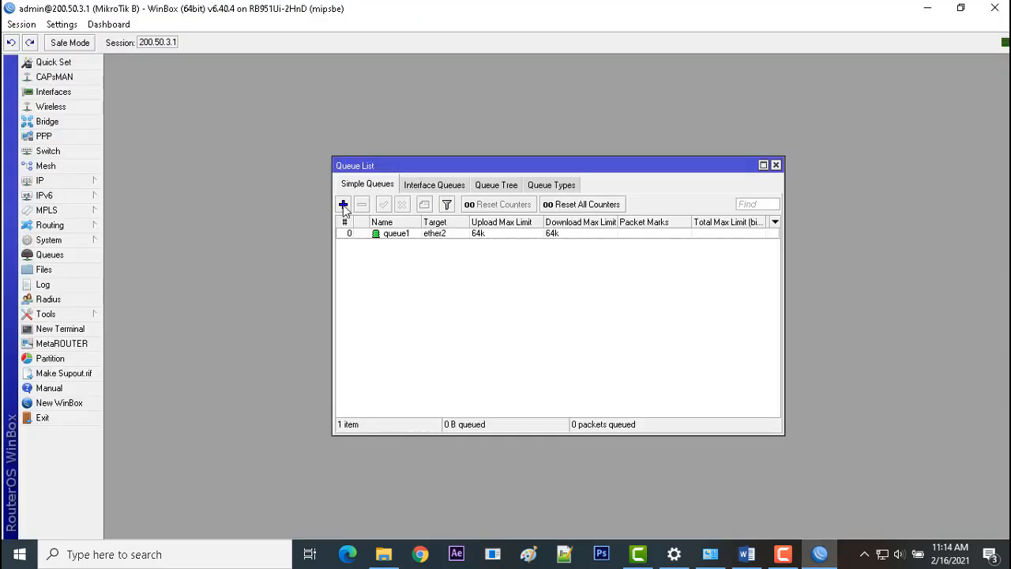
pyautogui.click(821, 556)
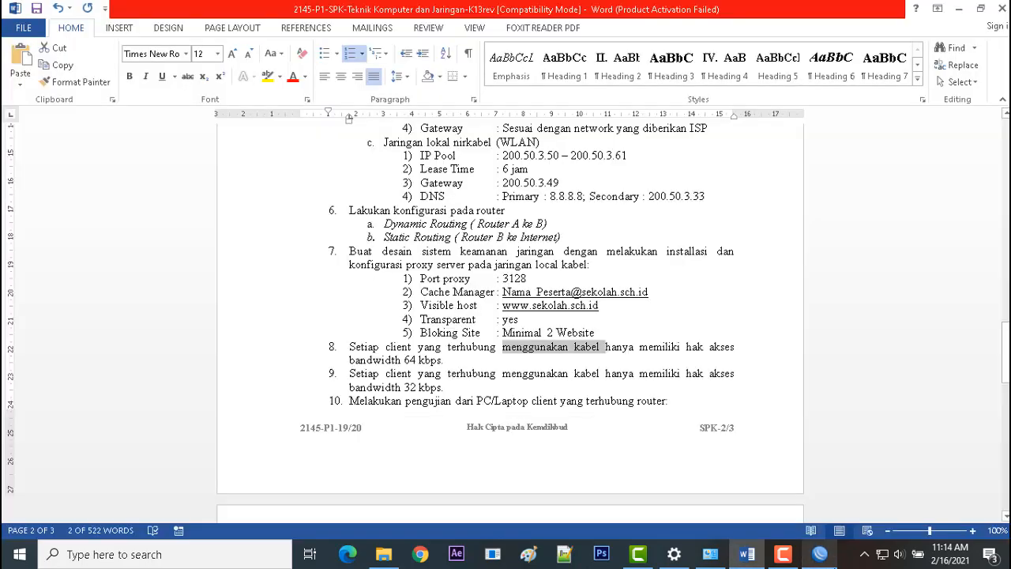
pyautogui.click(820, 555)
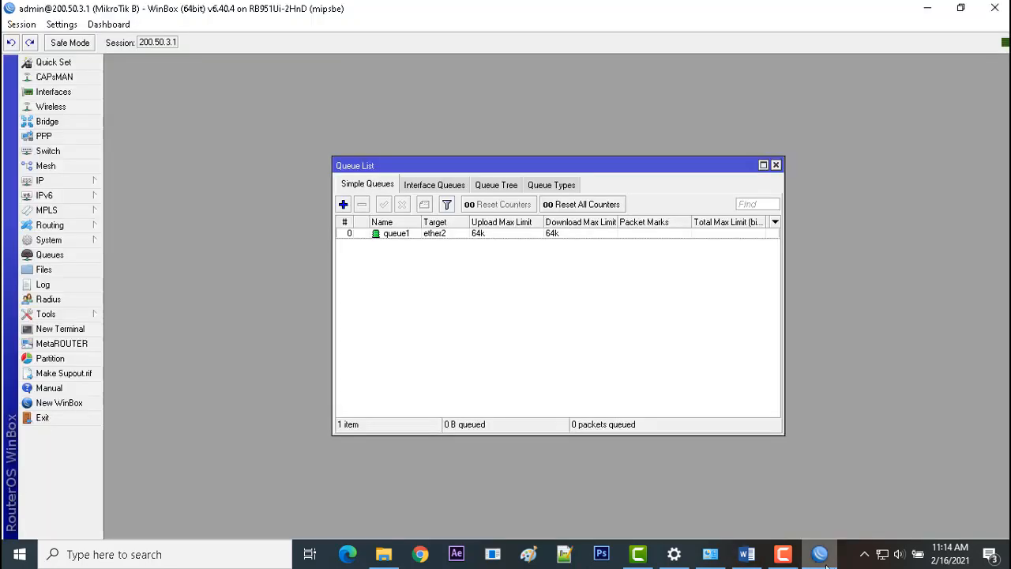
# Start a second simple queue and set its target to ether2.
pyautogui.click(344, 203)
pyautogui.click(513, 243)
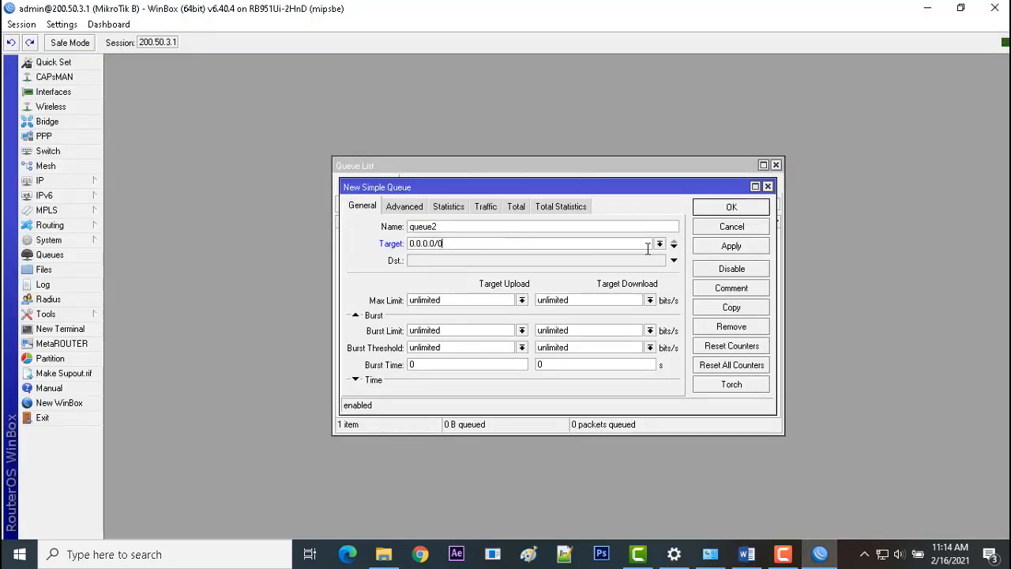
pyautogui.click(659, 243)
pyautogui.click(639, 264)
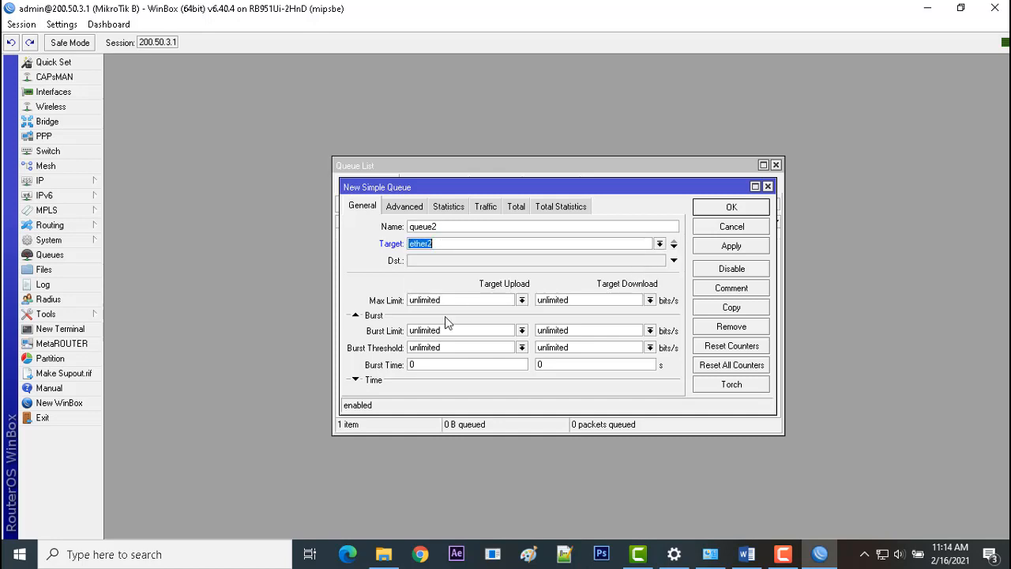
# Set the second queue's upload and download max limits to 32k and save the queue.
pyautogui.click(454, 305)
pyautogui.write('32k')
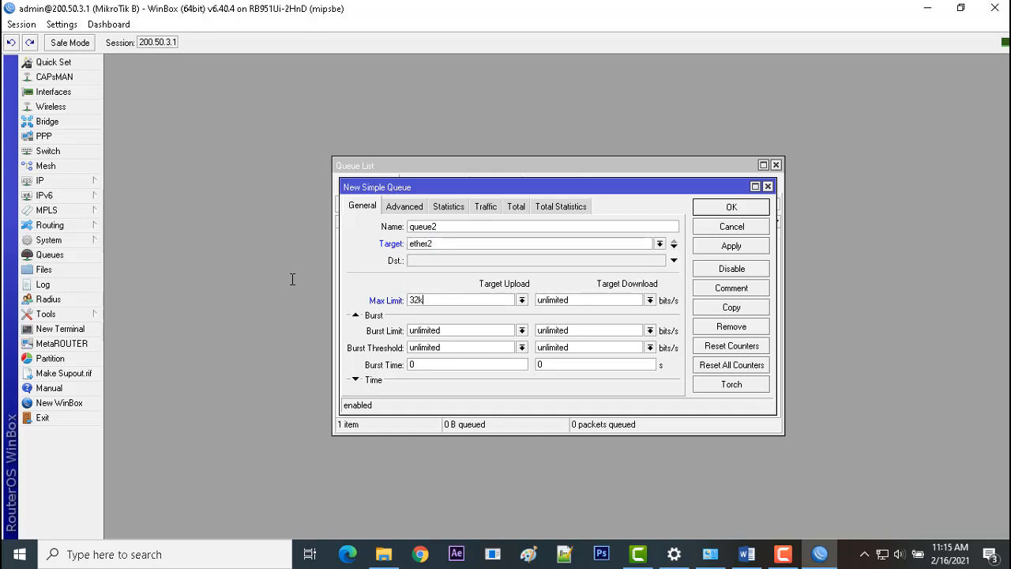
pyautogui.click(582, 300)
pyautogui.write('32k')
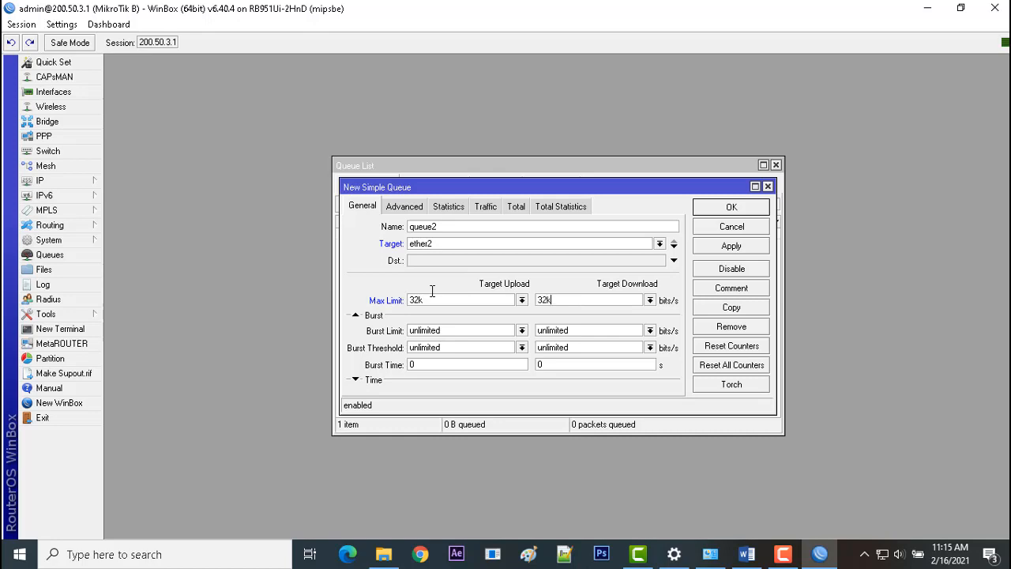
pyautogui.click(743, 247)
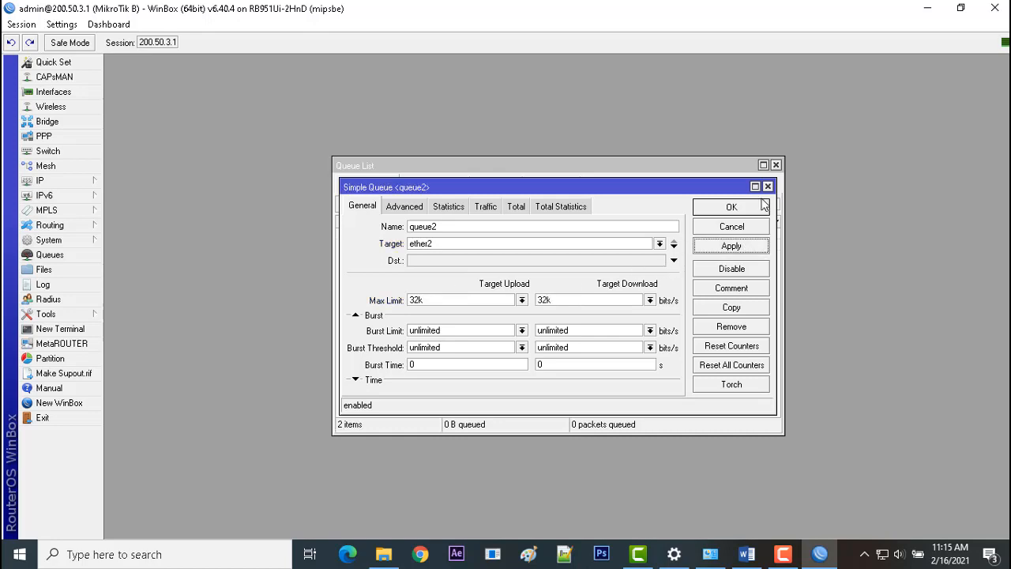
pyautogui.click(740, 208)
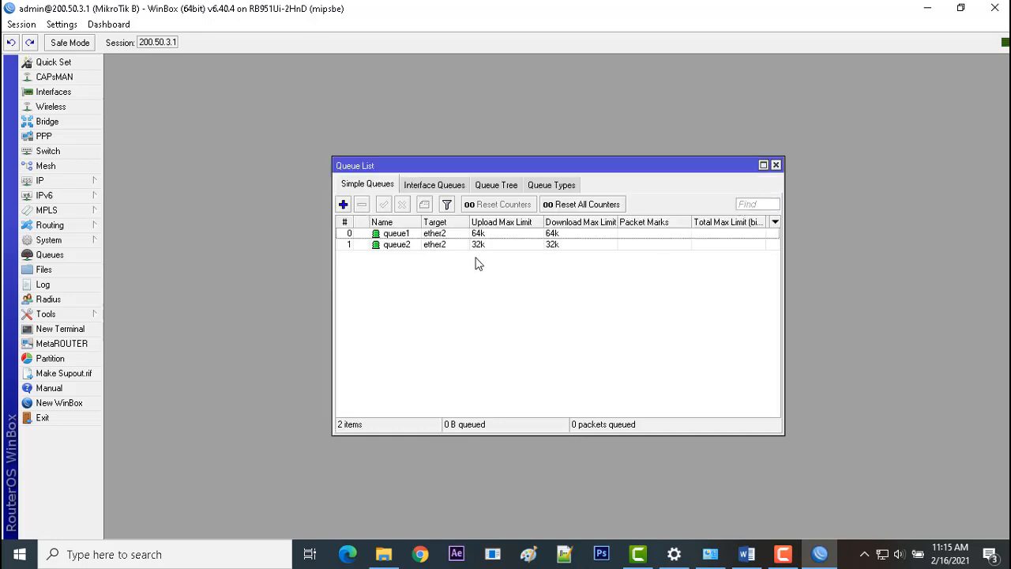
pyautogui.click(452, 237)
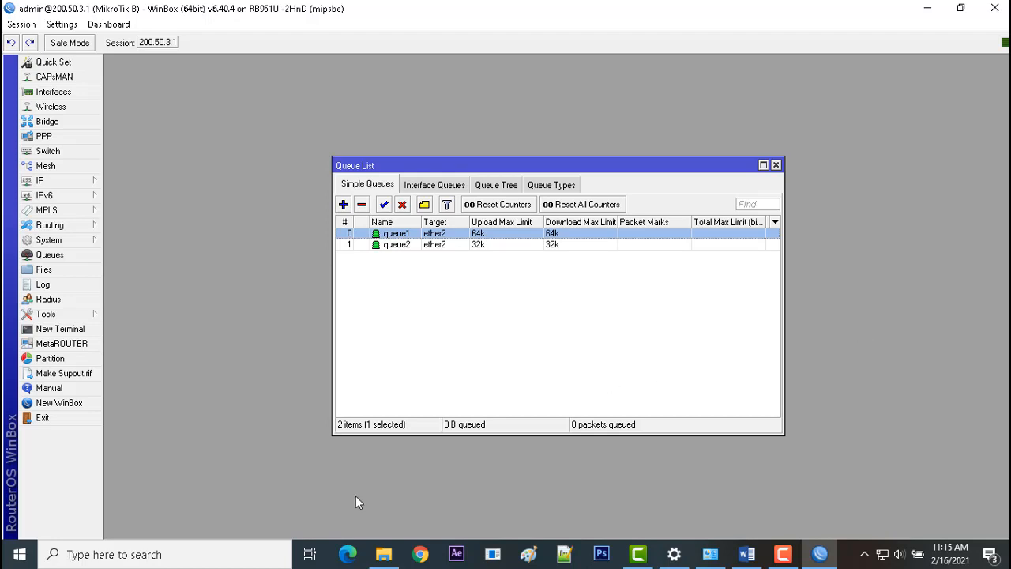
# Open a Windows Command Prompt and ping google.com to test the internet connection.
pyautogui.press('super+r')
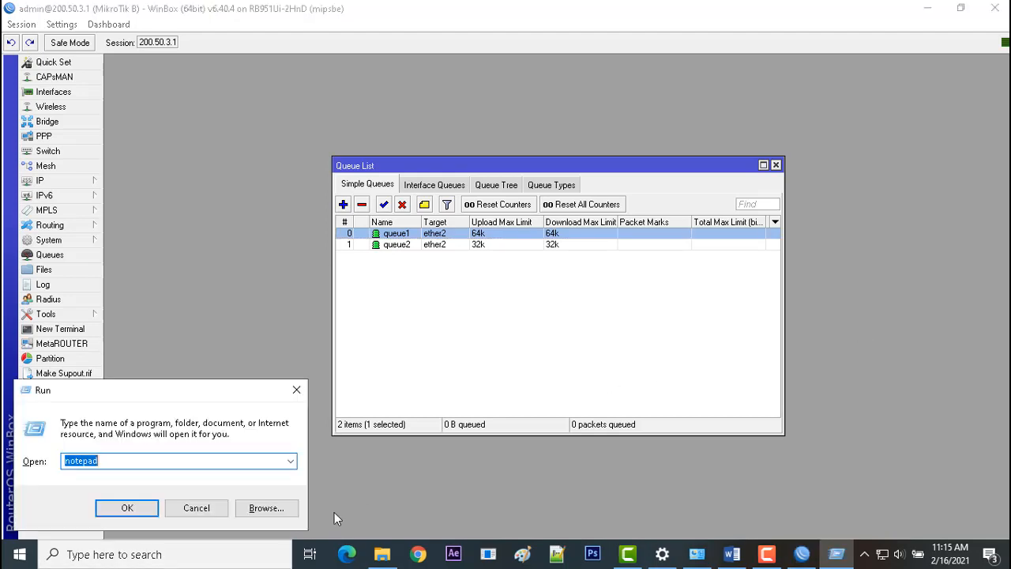
pyautogui.write('cmd')
pyautogui.press('Return')
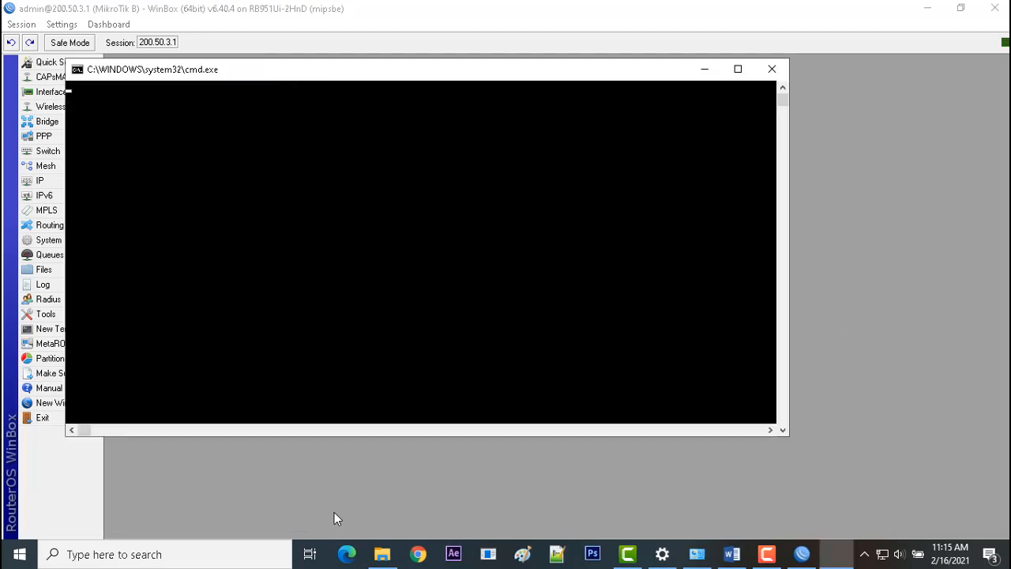
pyautogui.write('ping ')
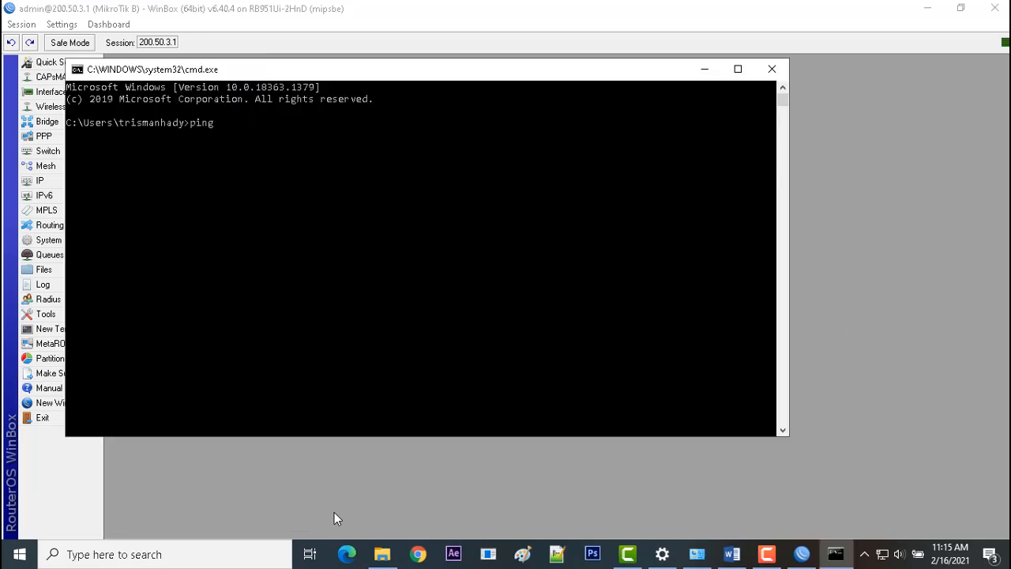
pyautogui.write('google.com')
pyautogui.press('Return')
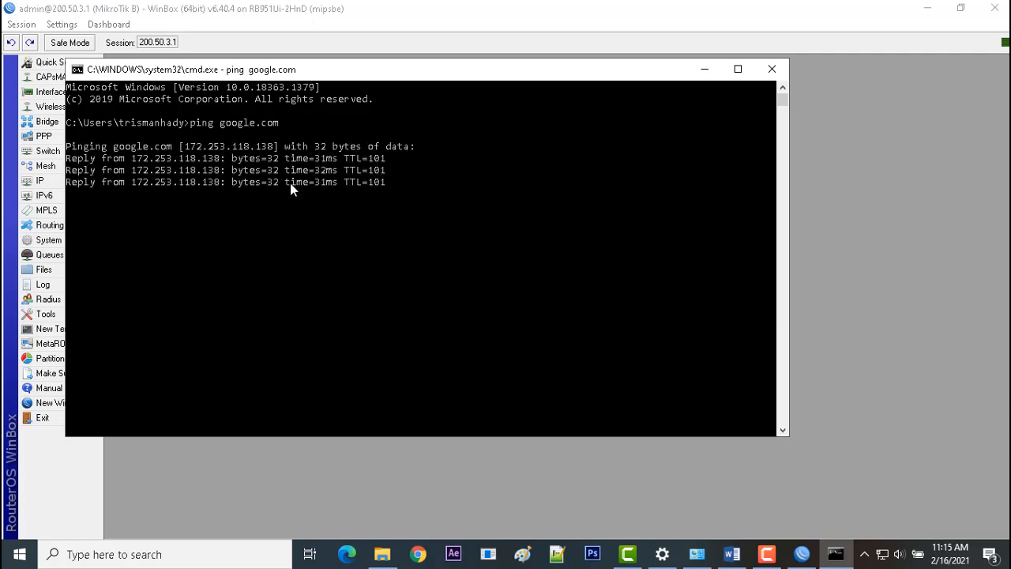
# Switch to Chrome and test browsing under the bandwidth limits by searching for google, followed by akses.
pyautogui.click(418, 554)
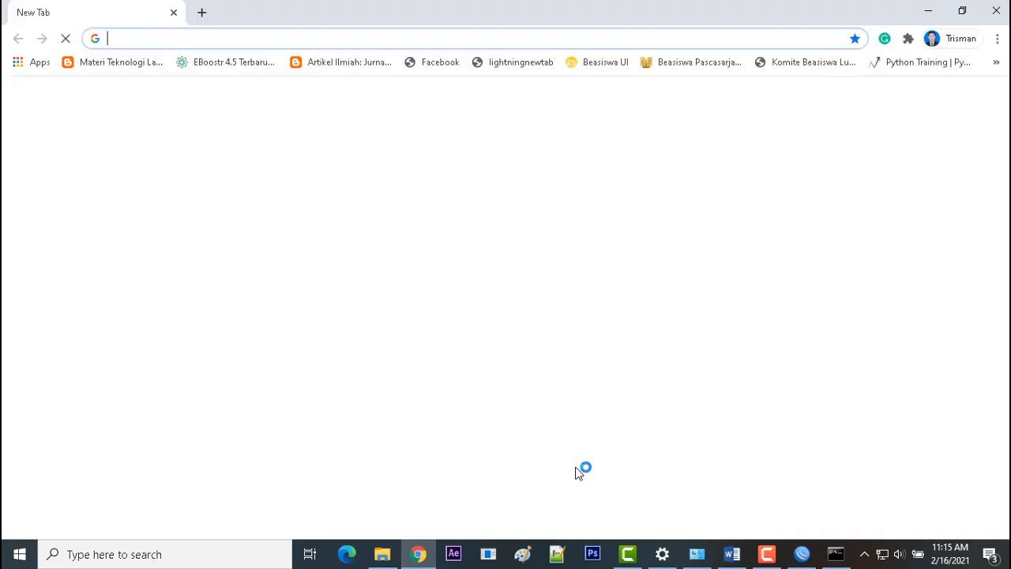
pyautogui.write('goo')
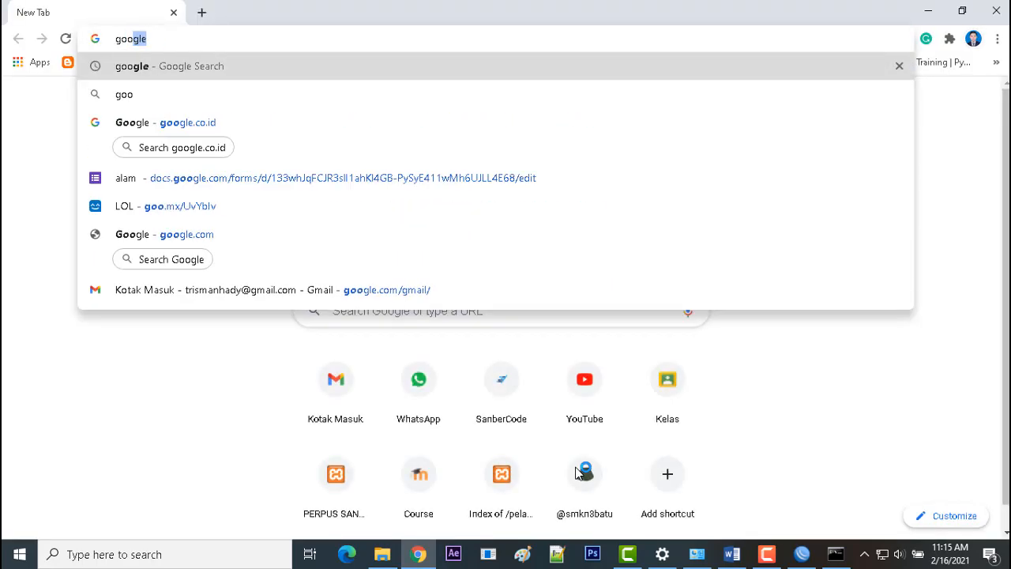
pyautogui.write('gle')
pyautogui.press('Return')
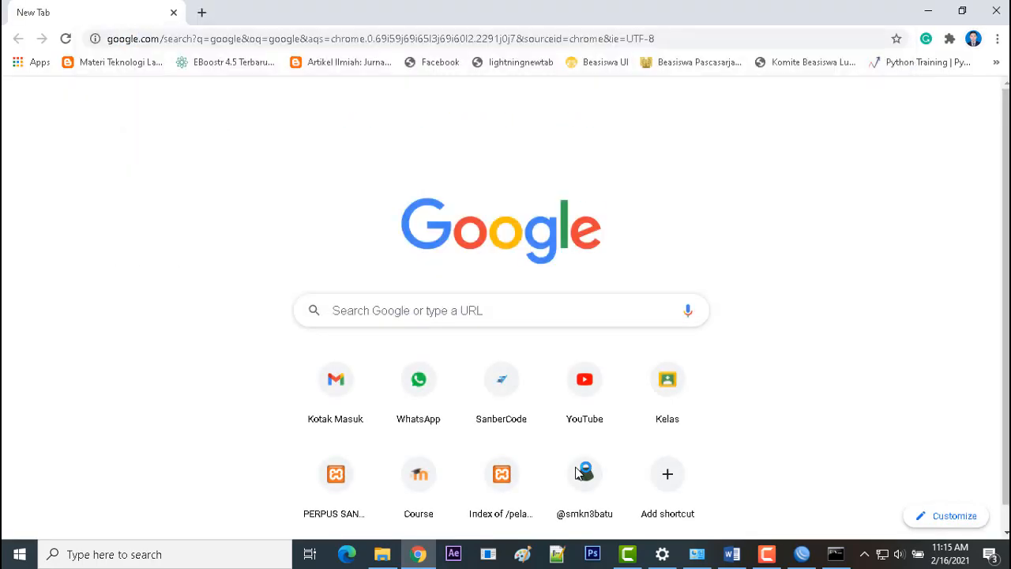
pyautogui.click(501, 32)
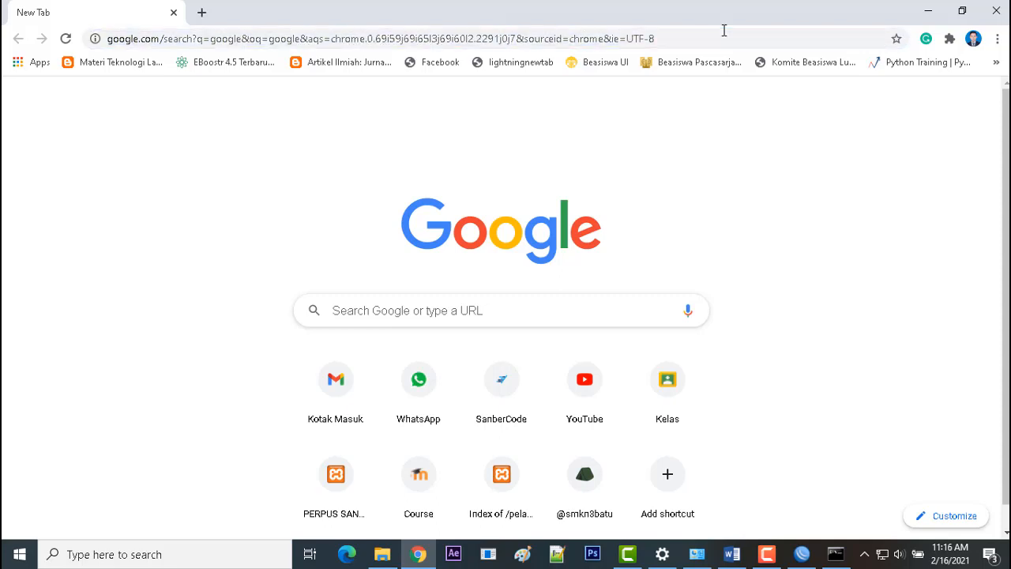
pyautogui.write('akses')
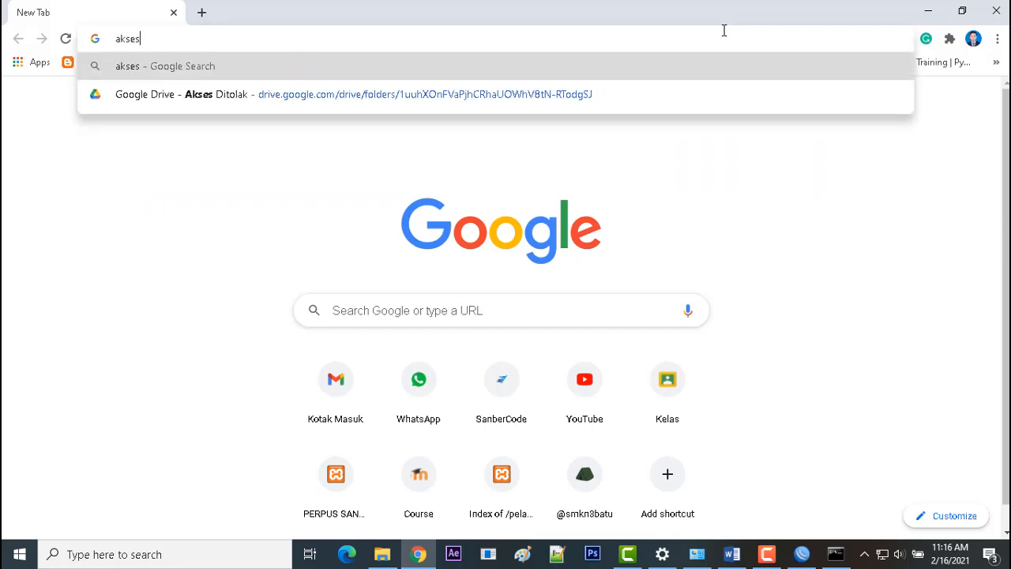
pyautogui.press('Return')
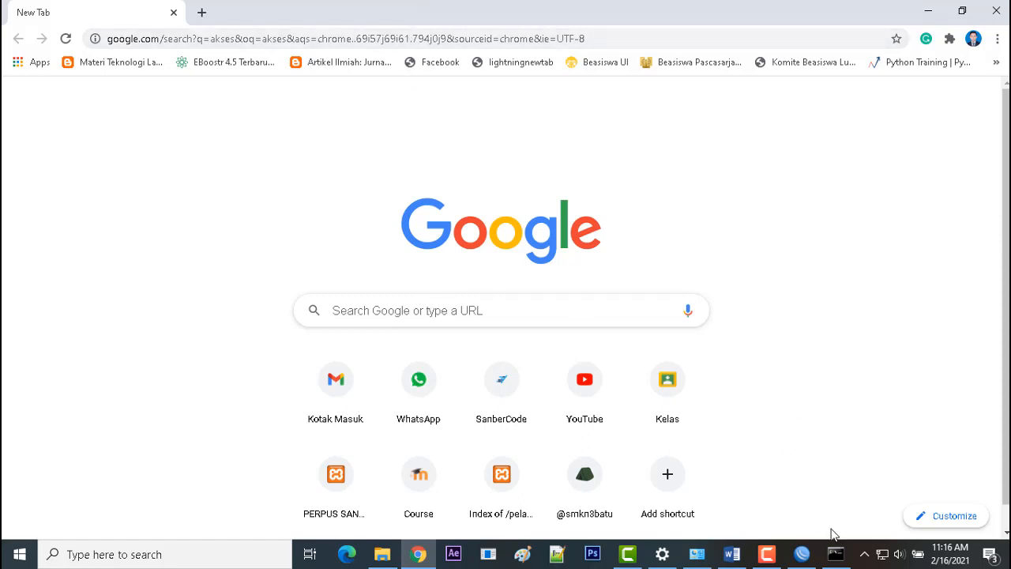
# Check the google.com ping results in the Command Prompt and return to the pending akses search in Chrome.
pyautogui.moveTo(837, 547)
pyautogui.click(825, 559)
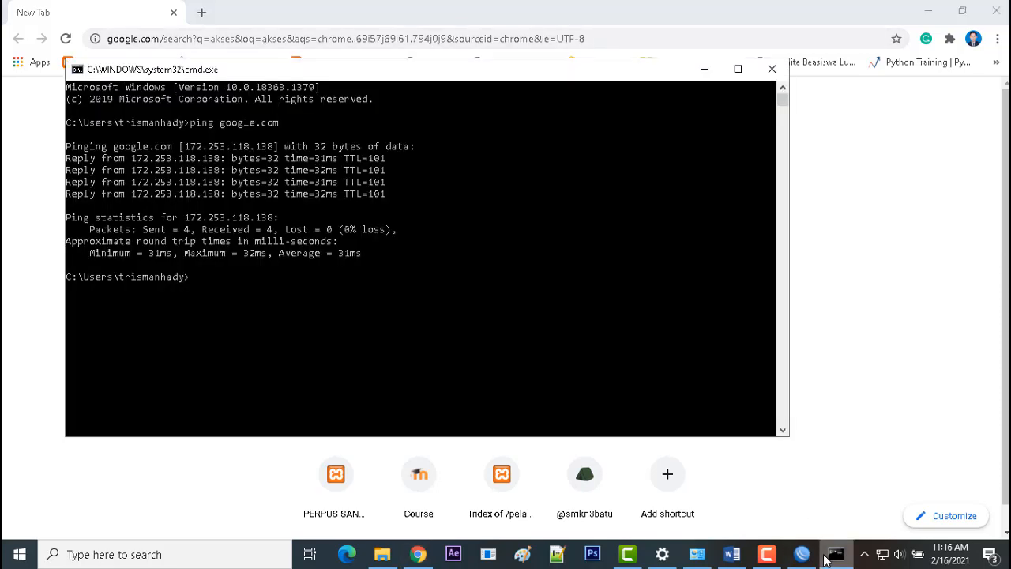
pyautogui.moveTo(1007, 322); pyautogui.dragTo(950, 229)
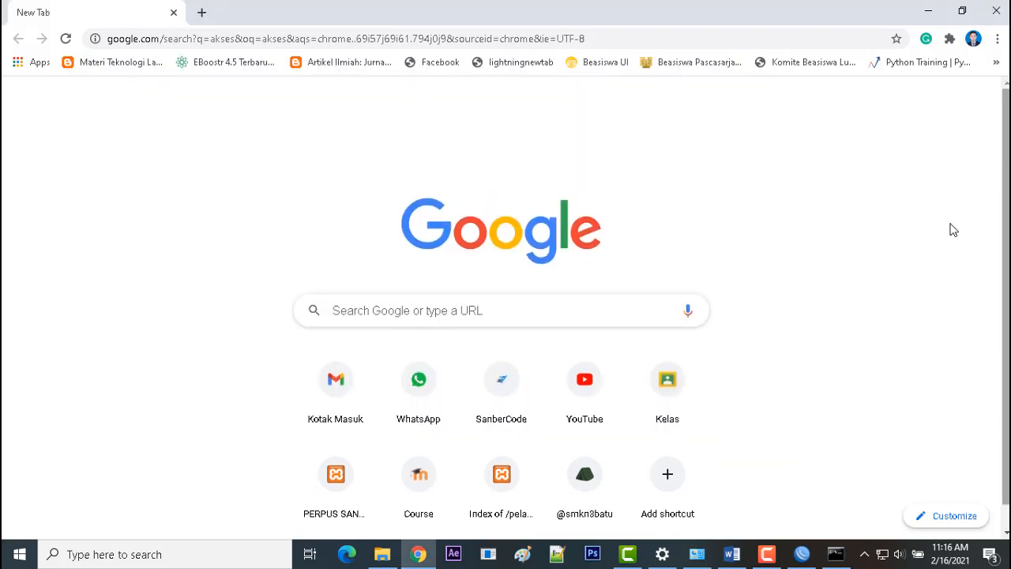
pyautogui.click(493, 318)
pyautogui.click(373, 37)
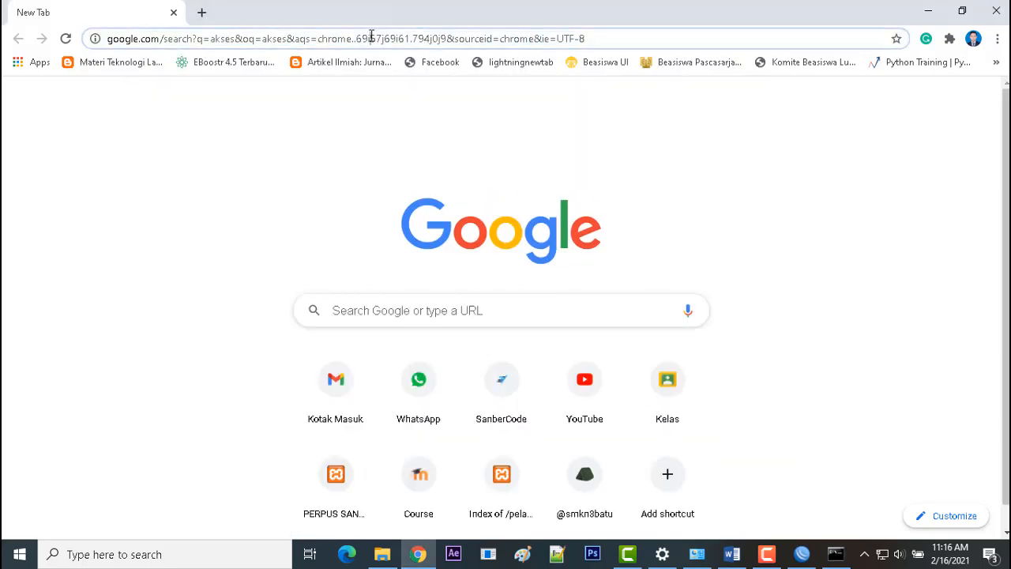
pyautogui.click(145, 260)
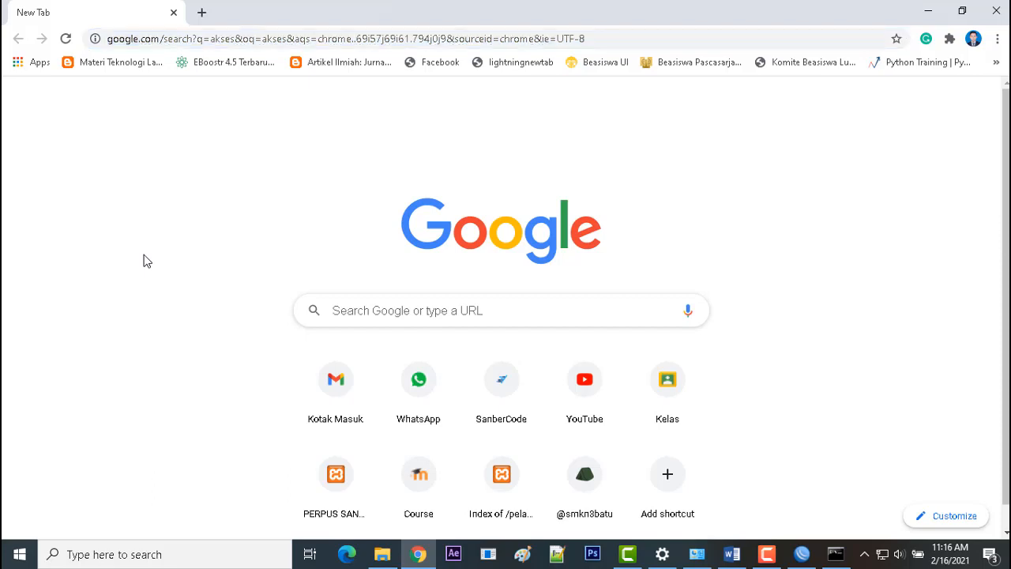
# Request smkn3batu.sch.id in a new browser tab, and resubmit the address while it is still loading.
pyautogui.click(203, 13)
pyautogui.click(95, 6)
pyautogui.click(314, 6)
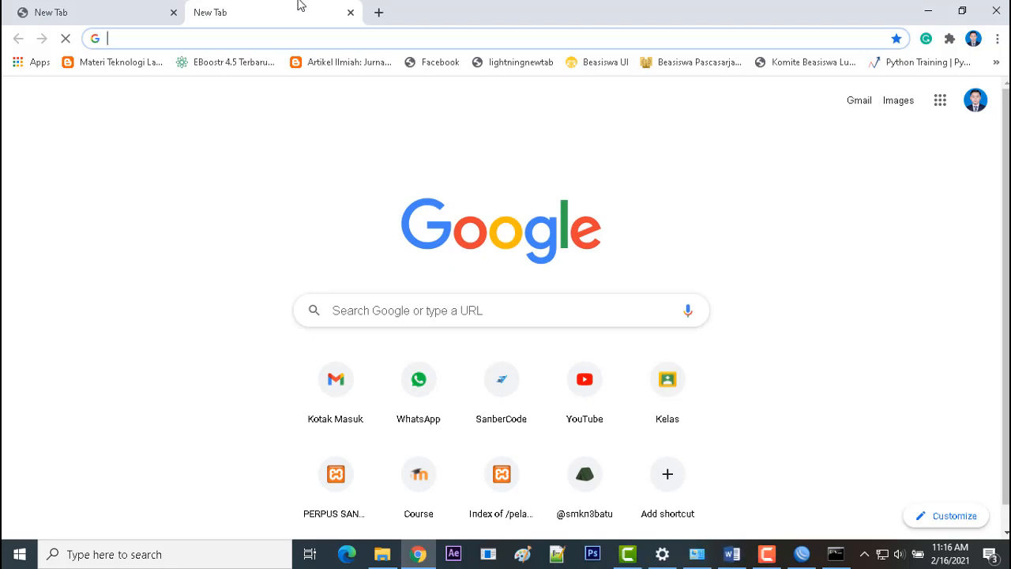
pyautogui.write('smk')
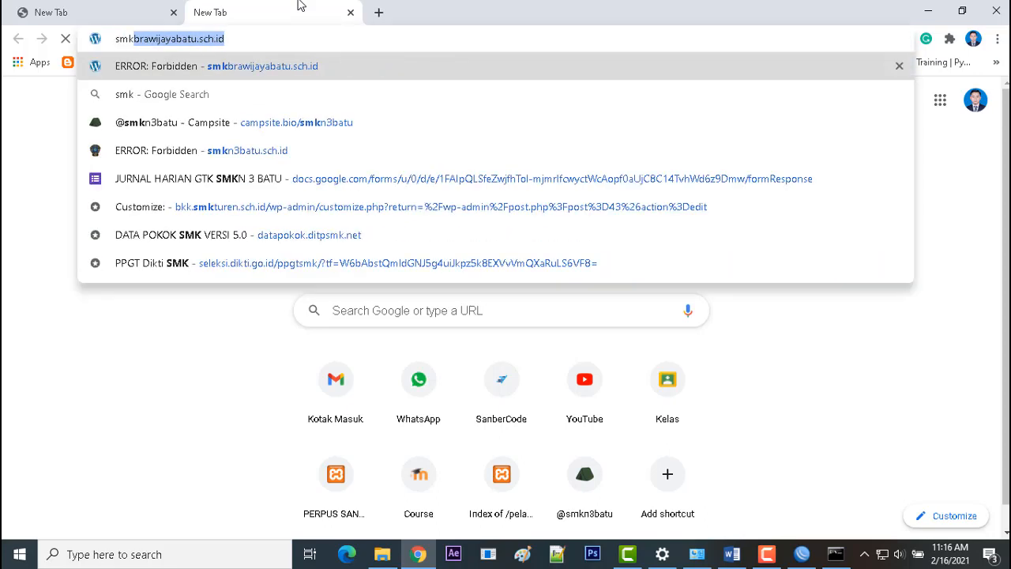
pyautogui.write('n3')
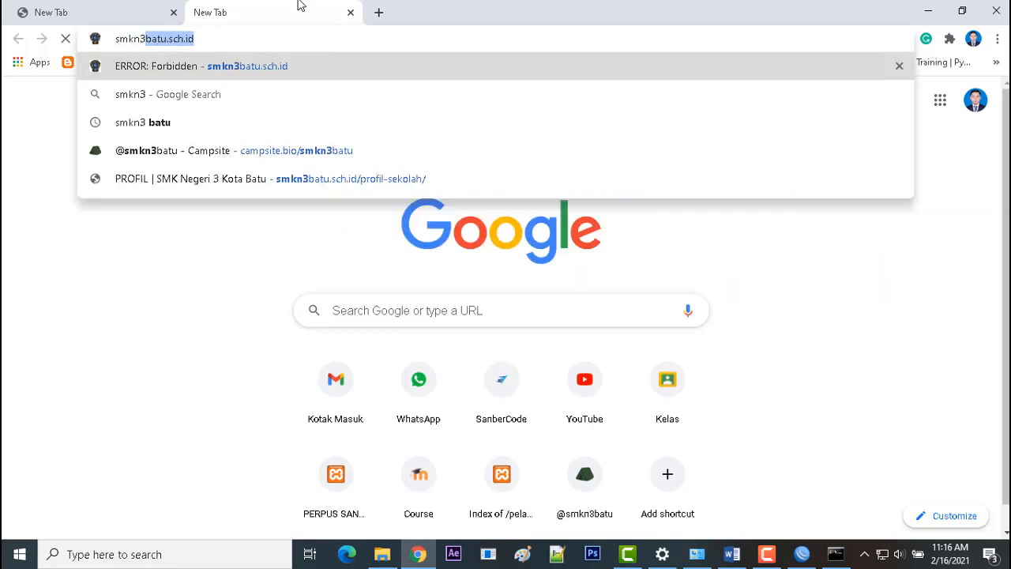
pyautogui.press('Right')
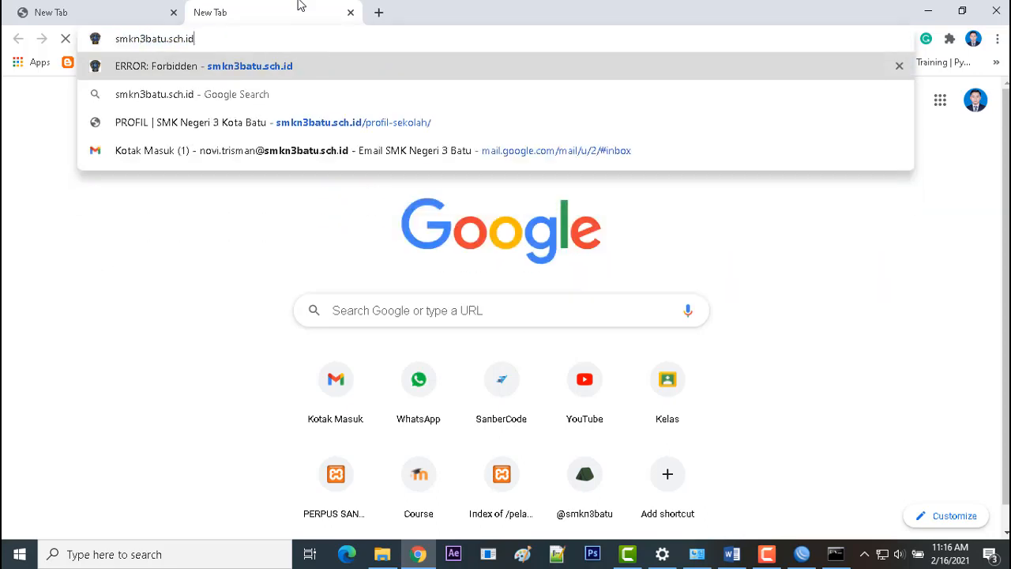
pyautogui.press('Return')
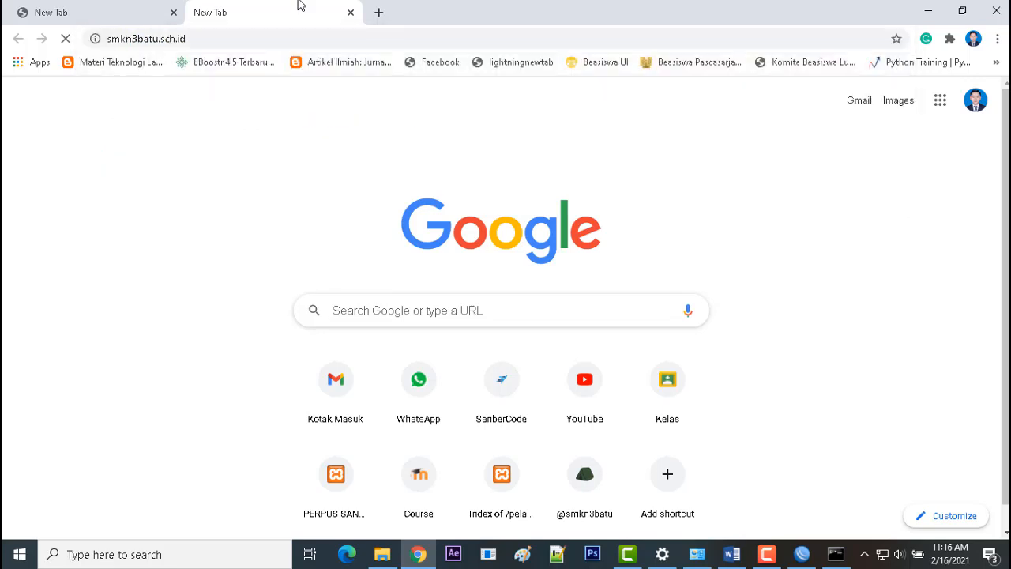
pyautogui.click(308, 43)
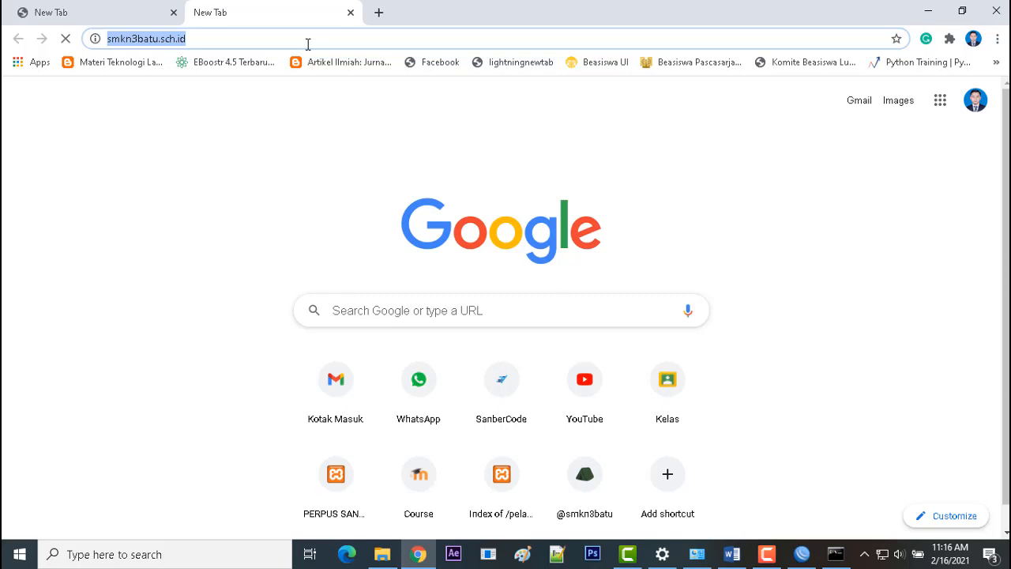
pyautogui.press('Return')
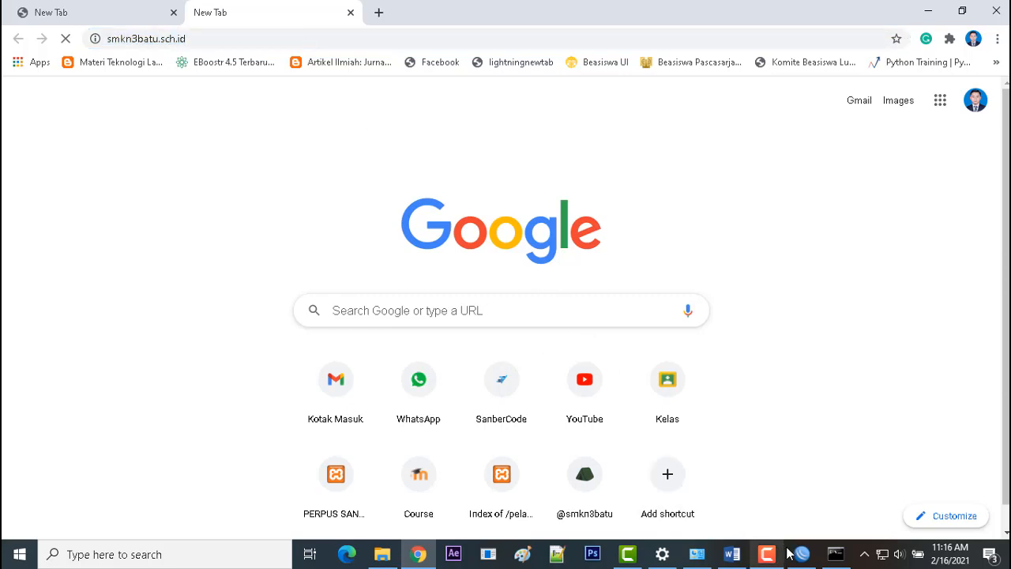
# Switch to WinBox and disable both simple queues on ether2.
pyautogui.moveTo(801, 563)
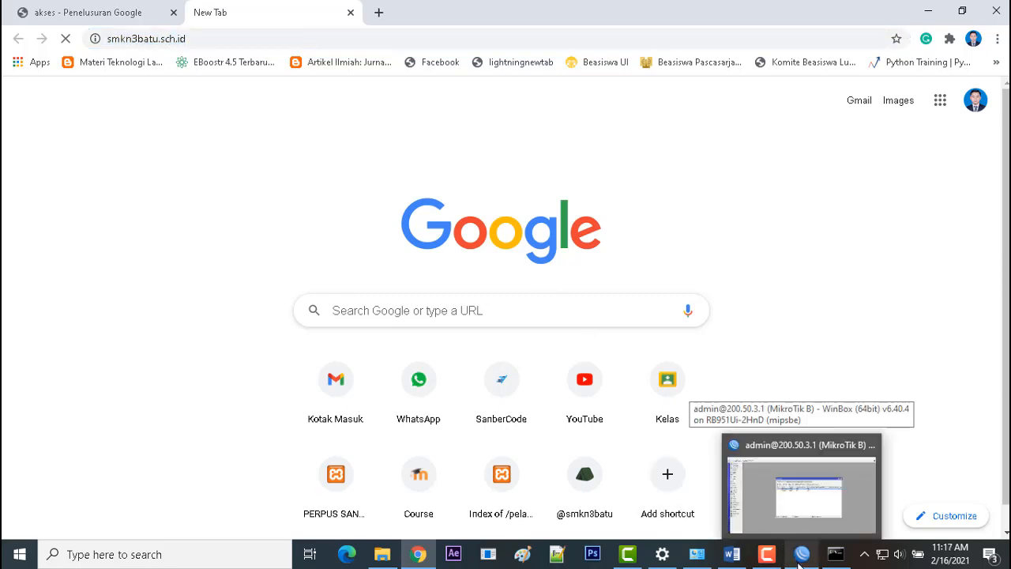
pyautogui.click(800, 562)
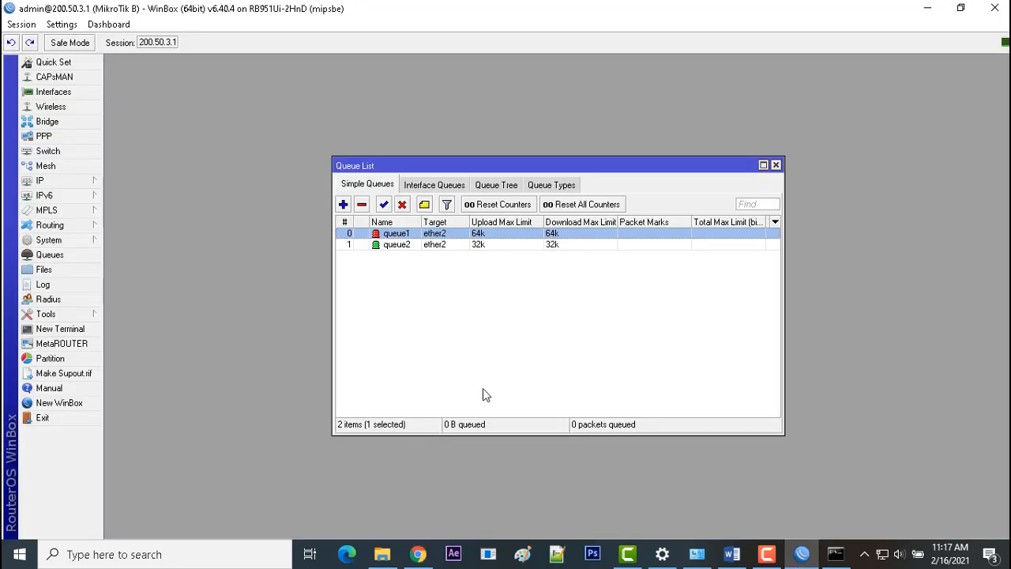
pyautogui.click(452, 243)
pyautogui.click(452, 234)
pyautogui.click(403, 205)
pyautogui.click(399, 246)
pyautogui.click(402, 205)
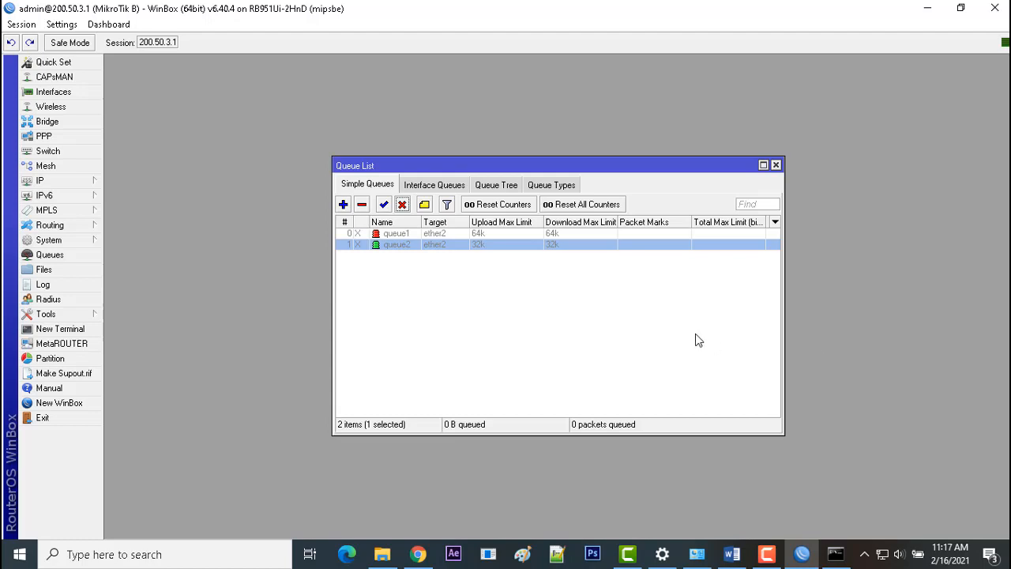
# Return to Chrome, load smkn3batu.sch.id again and examine the proxy page's cache administrator contact.
pyautogui.click(418, 554)
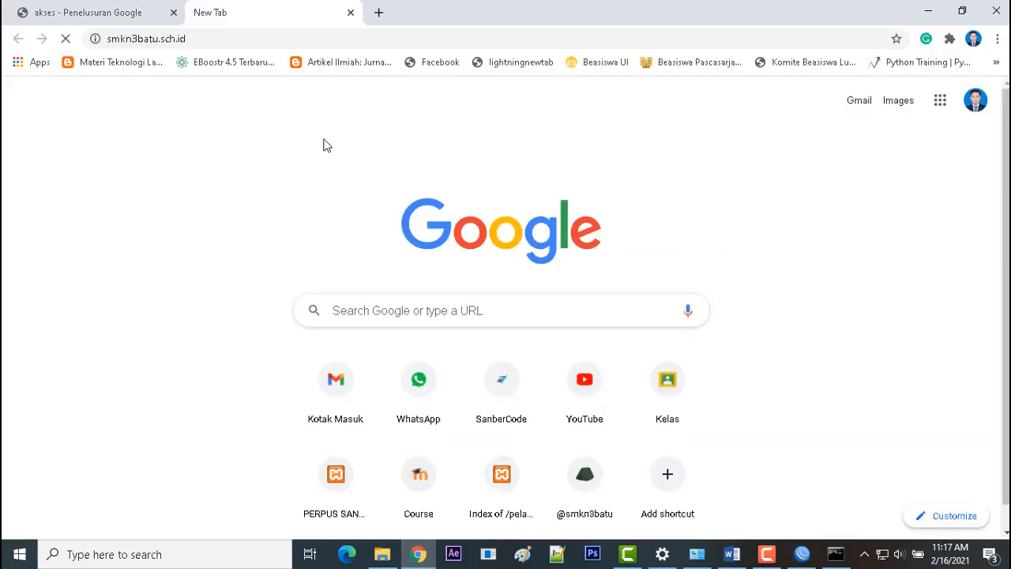
pyautogui.click(188, 39)
pyautogui.press('BackSpace')
pyautogui.write('smkn3b')
pyautogui.press('BackSpace')
pyautogui.write('3batu.sch.id')
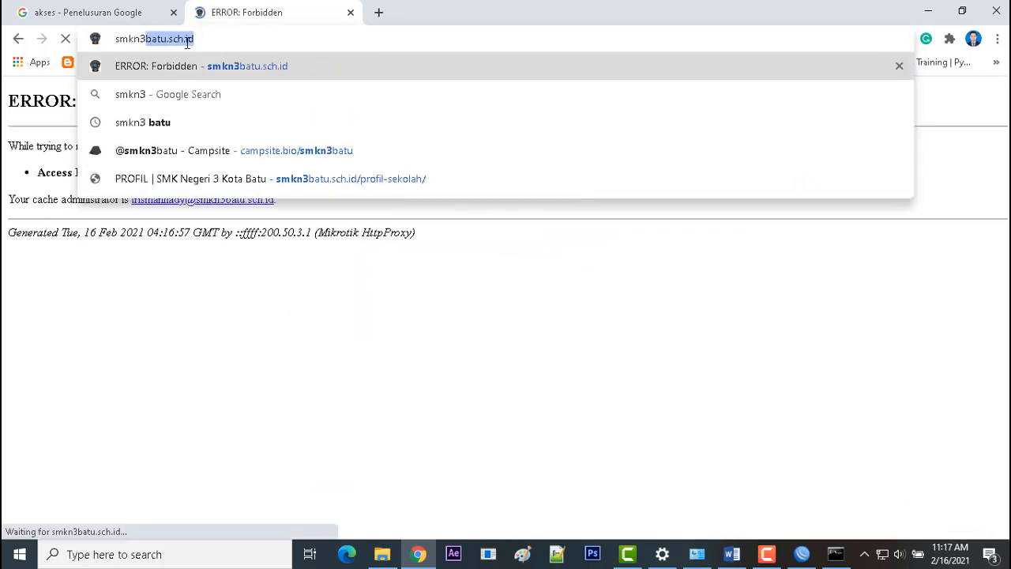
pyautogui.press('Return')
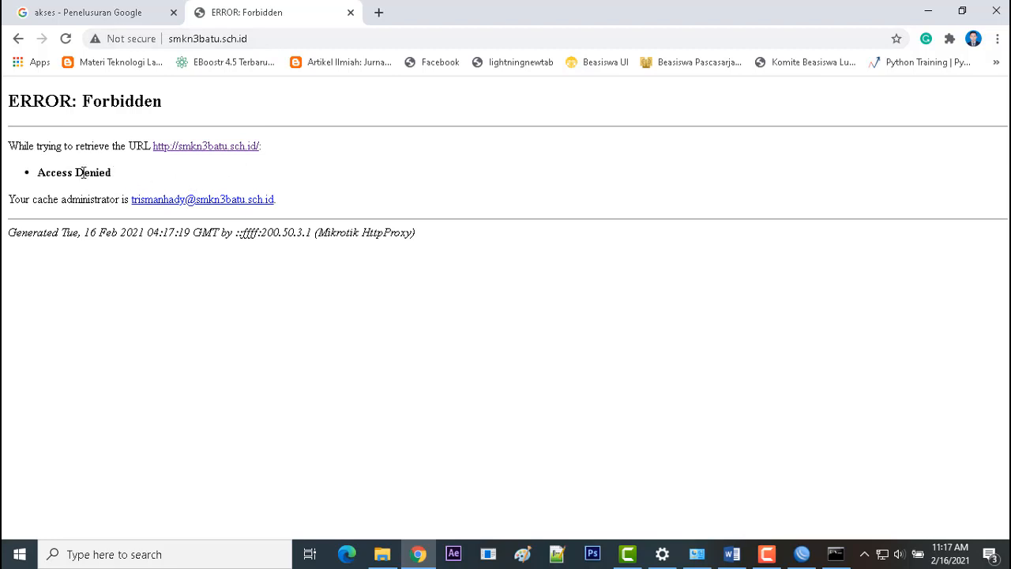
pyautogui.moveTo(279, 205); pyautogui.dragTo(125, 200)
pyautogui.click(310, 189)
# Go to the akses search results in the other browser tab and run the search again.
pyautogui.click(150, 8)
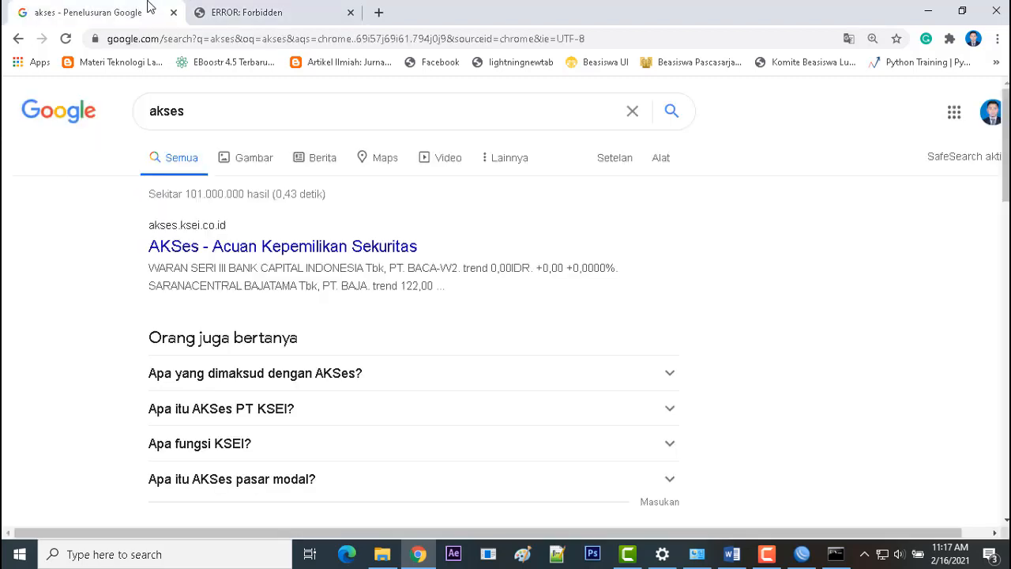
pyautogui.click(268, 109)
pyautogui.press('Return')
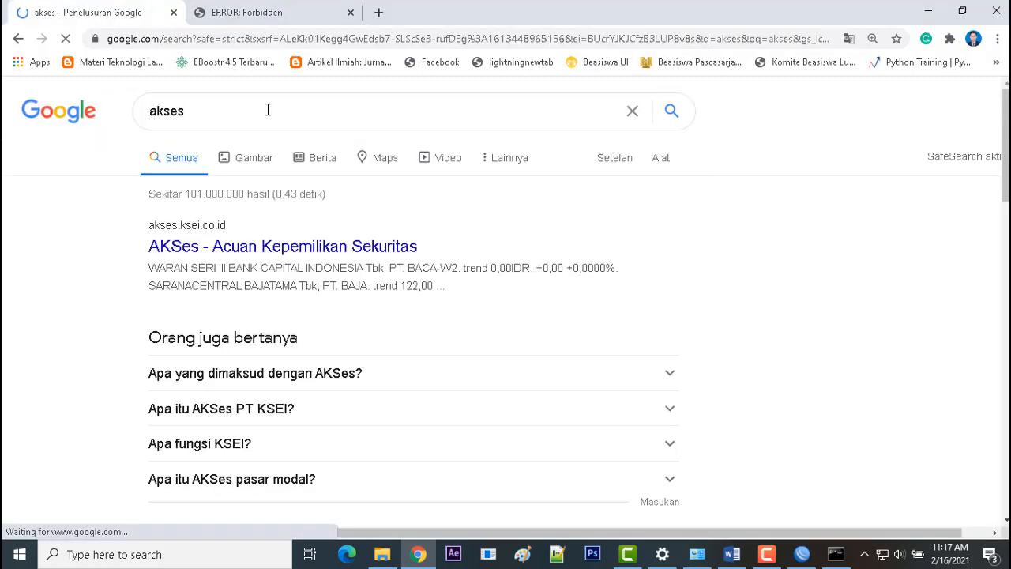
# Switch to WinBox and re-enable both simple queues on ether2, the 64k one and the 32k one.
pyautogui.click(273, 8)
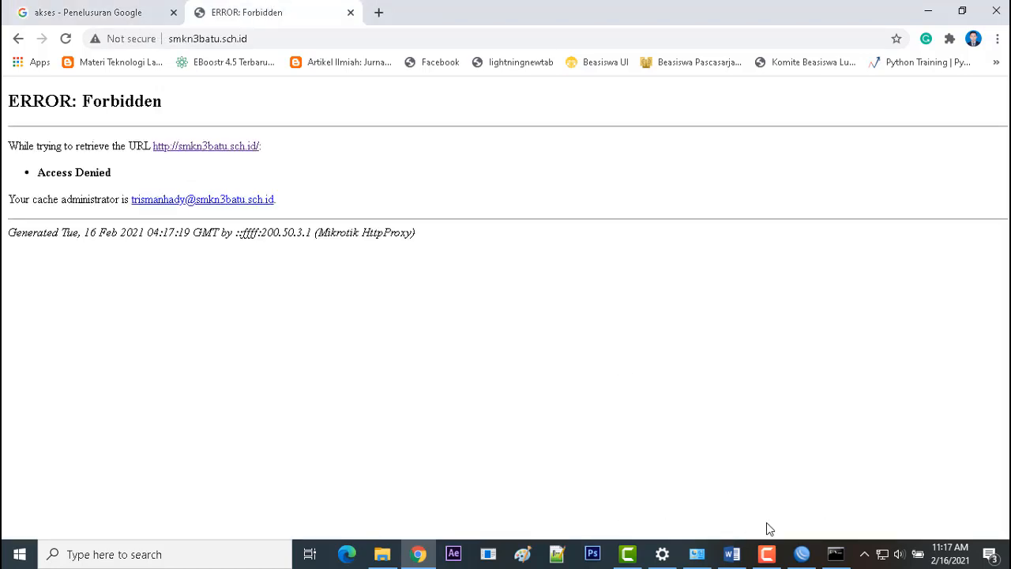
pyautogui.click(802, 557)
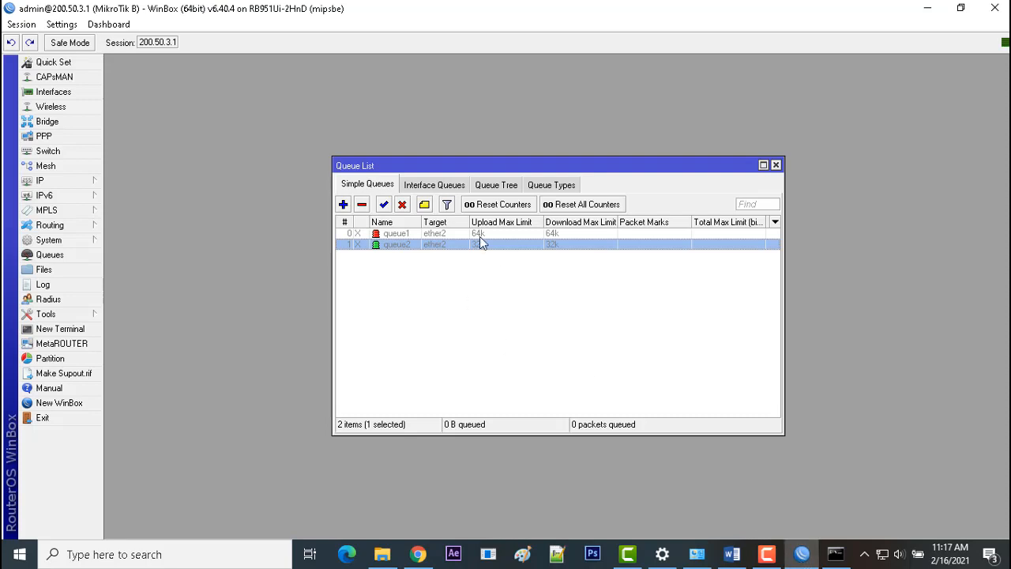
pyautogui.click(391, 236)
pyautogui.click(384, 205)
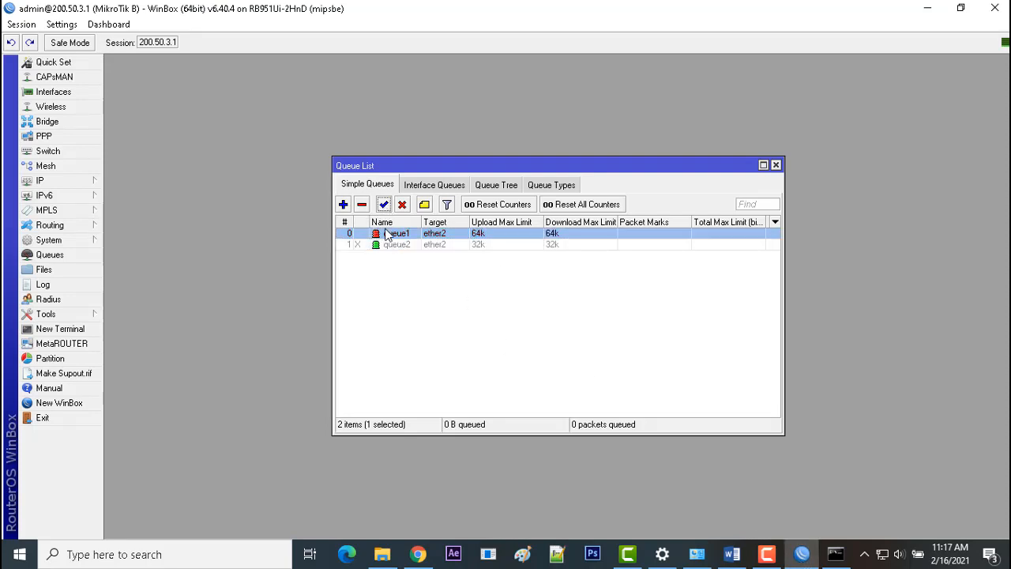
pyautogui.click(389, 246)
pyautogui.click(384, 205)
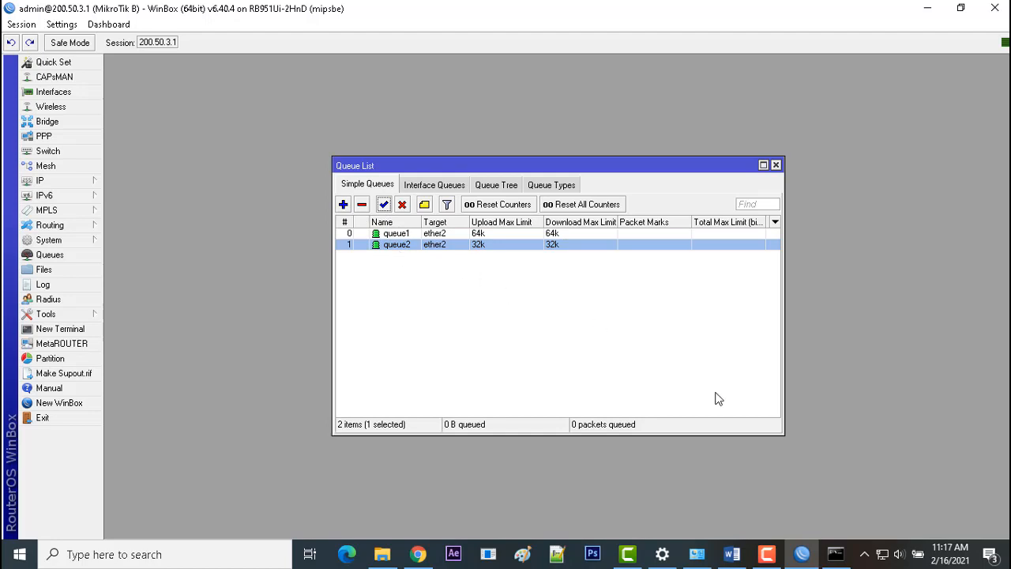
pyautogui.click(637, 268)
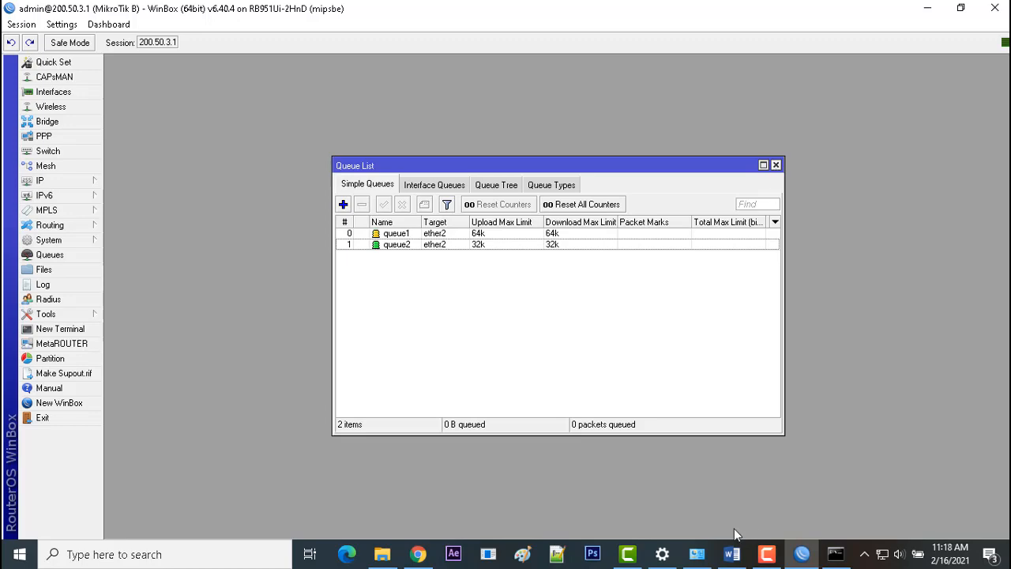
# Switch to Word and examine the wireless client's part of the network topology diagram on the task sheet's last page.
pyautogui.click(731, 554)
pyautogui.scroll(-2, 510, 316)
pyautogui.scroll(-8, 691, 303)
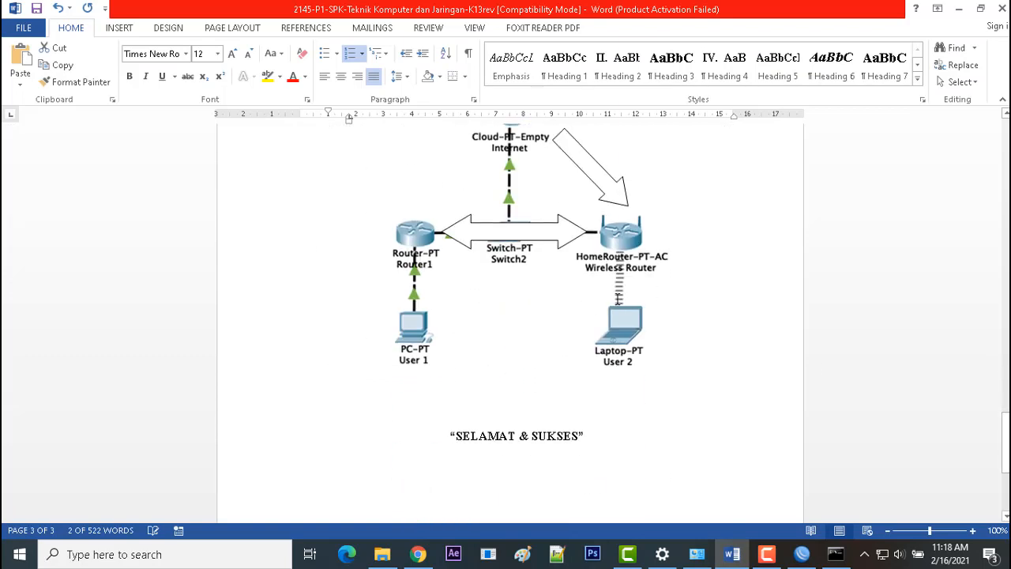
pyautogui.moveTo(1006, 429); pyautogui.dragTo(1006, 426)
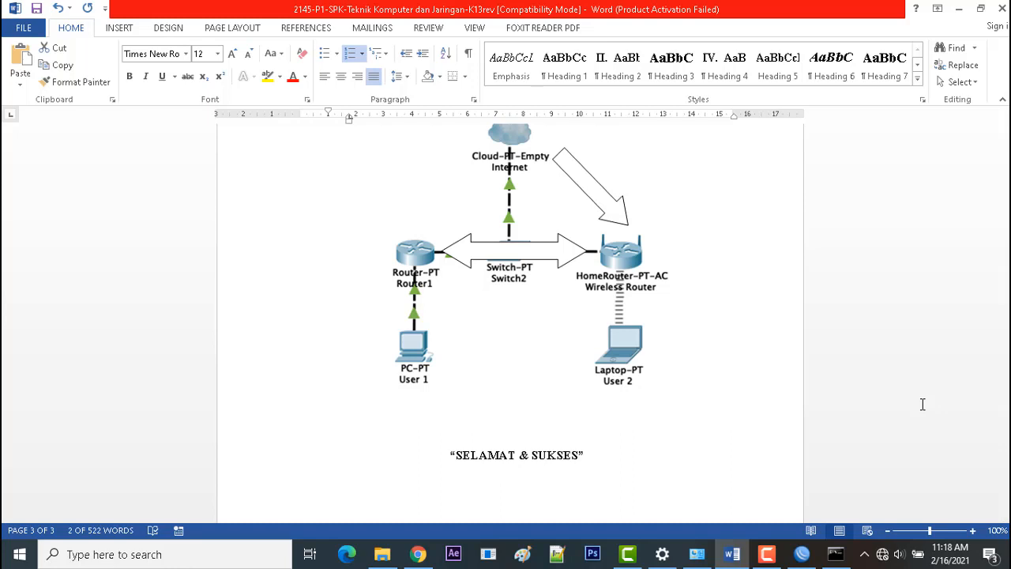
# Connect the laptop to the secured Wi-Fi network Paket 1, entering its network security key.
pyautogui.click(882, 554)
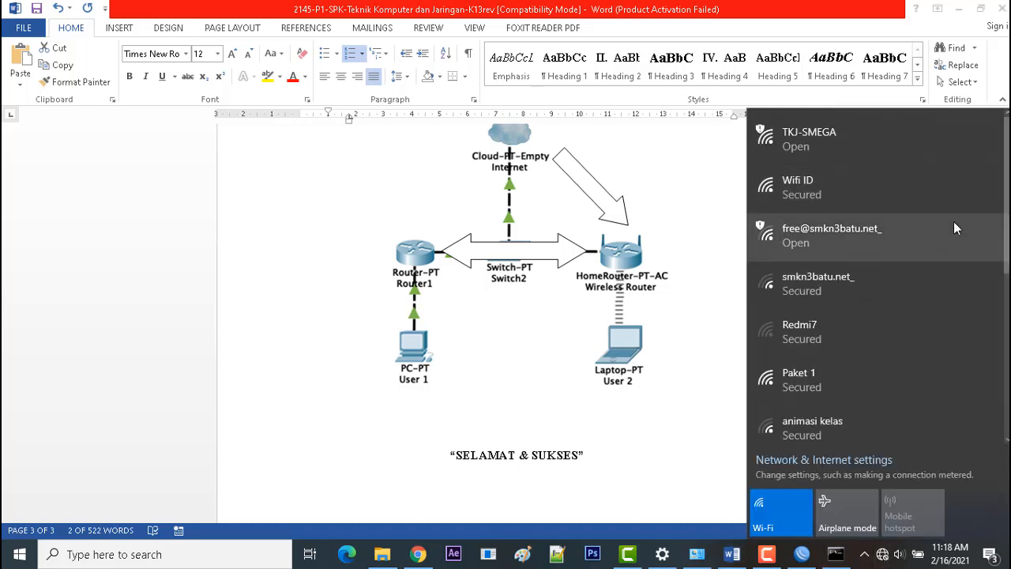
pyautogui.scroll(-2, 1007, 177)
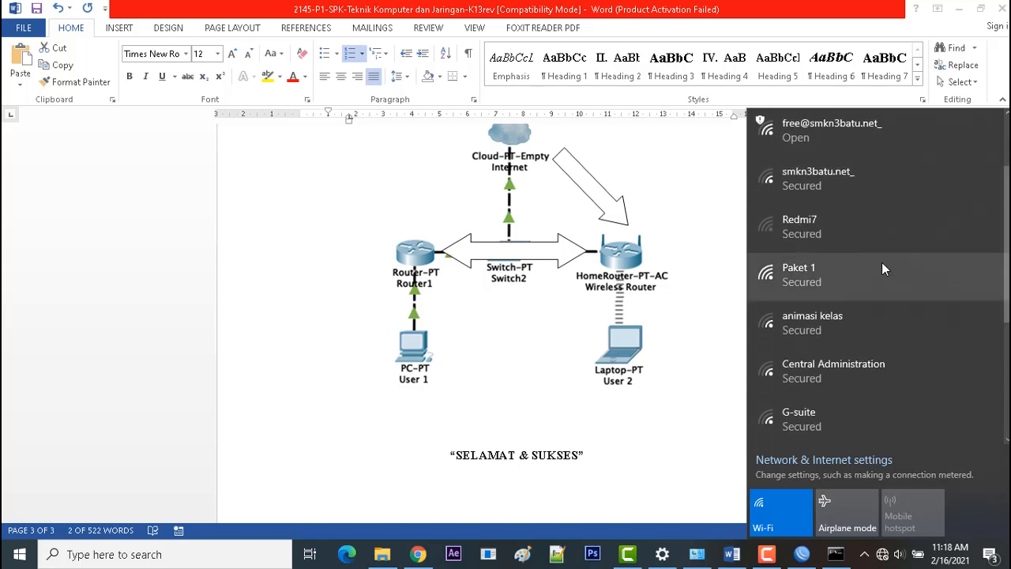
pyautogui.click(881, 264)
pyautogui.click(881, 308)
pyautogui.click(920, 339)
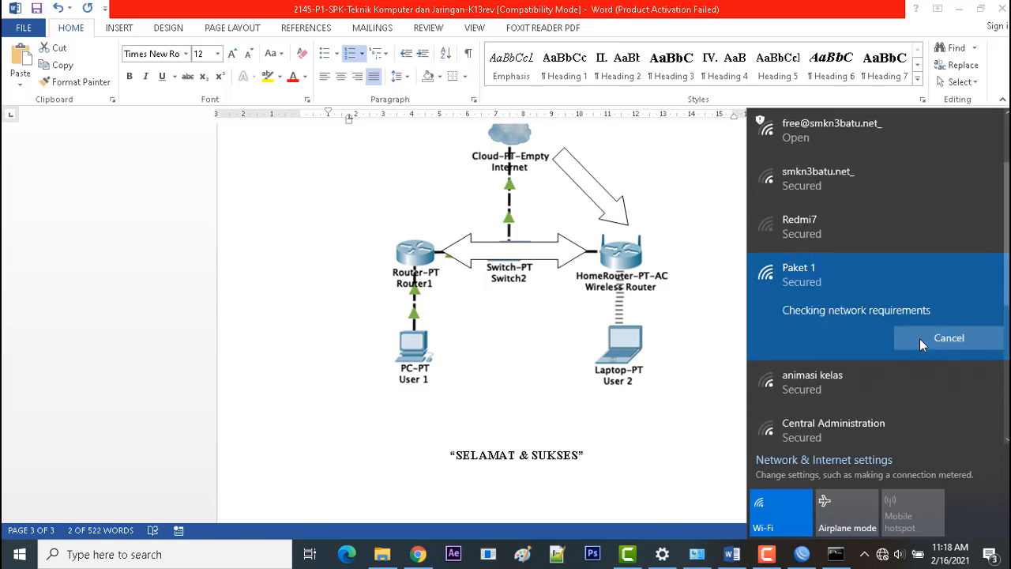
pyautogui.write('••')
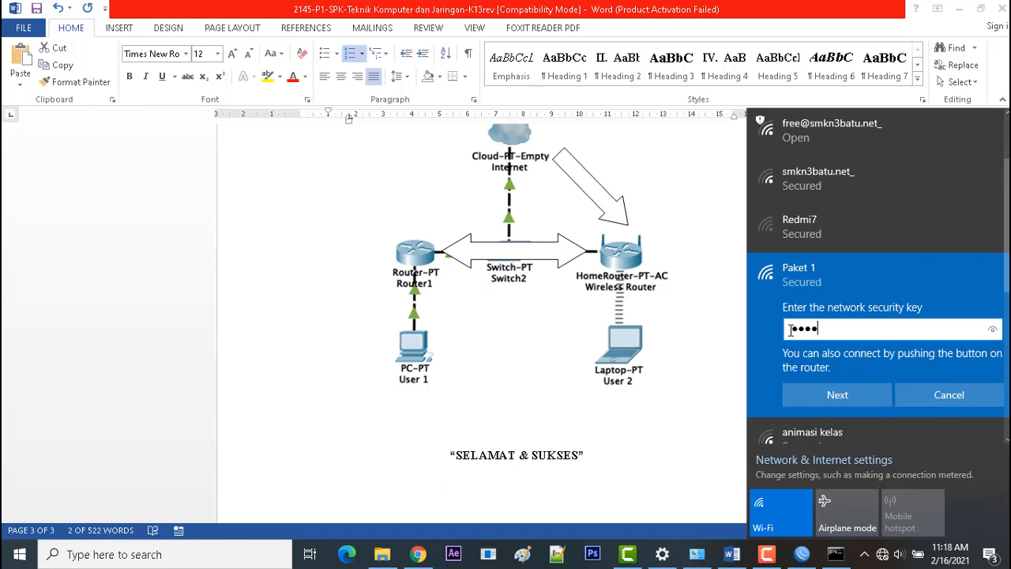
pyautogui.write('••••••')
pyautogui.click(814, 390)
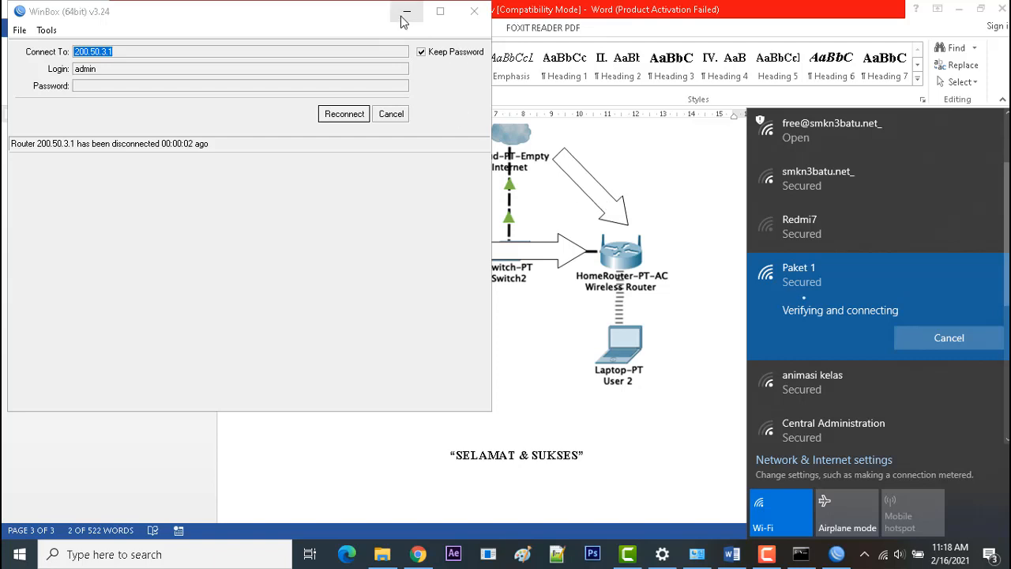
# Cancel WinBox's reconnection to 200.50.3.1 and go back to the proxy and bandwidth requirements in the Word task sheet.
pyautogui.click(392, 113)
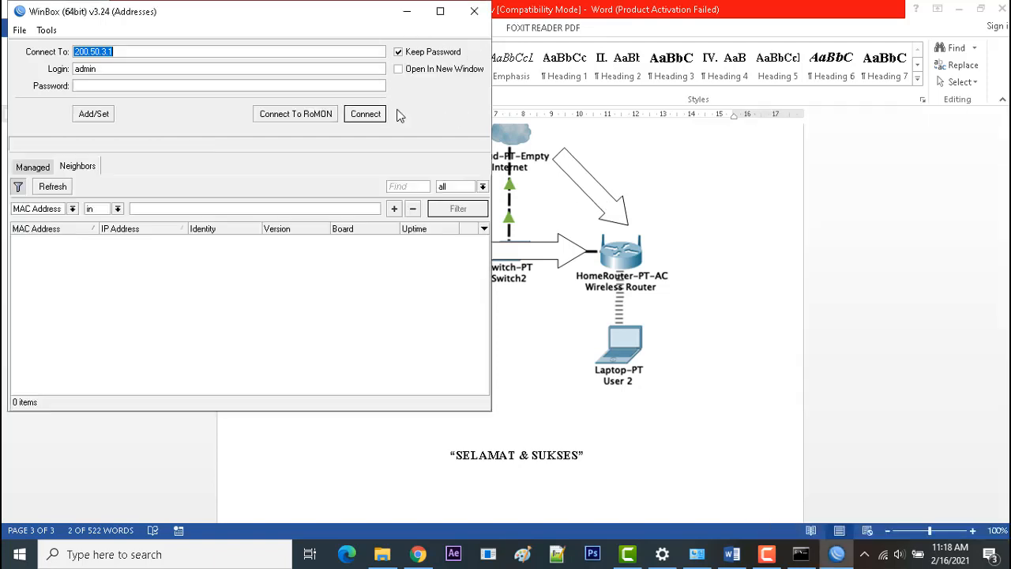
pyautogui.click(879, 381)
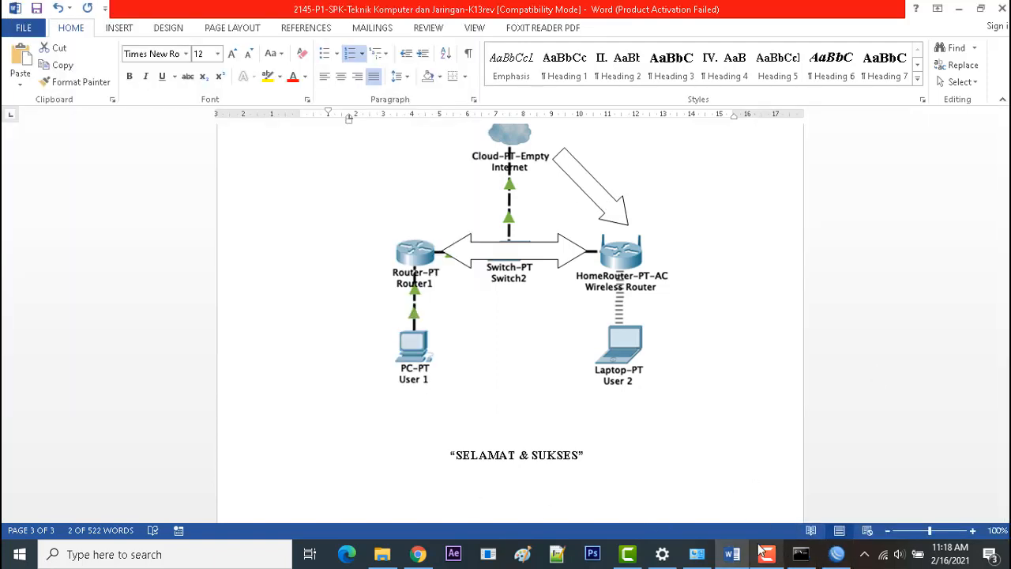
pyautogui.click(737, 556)
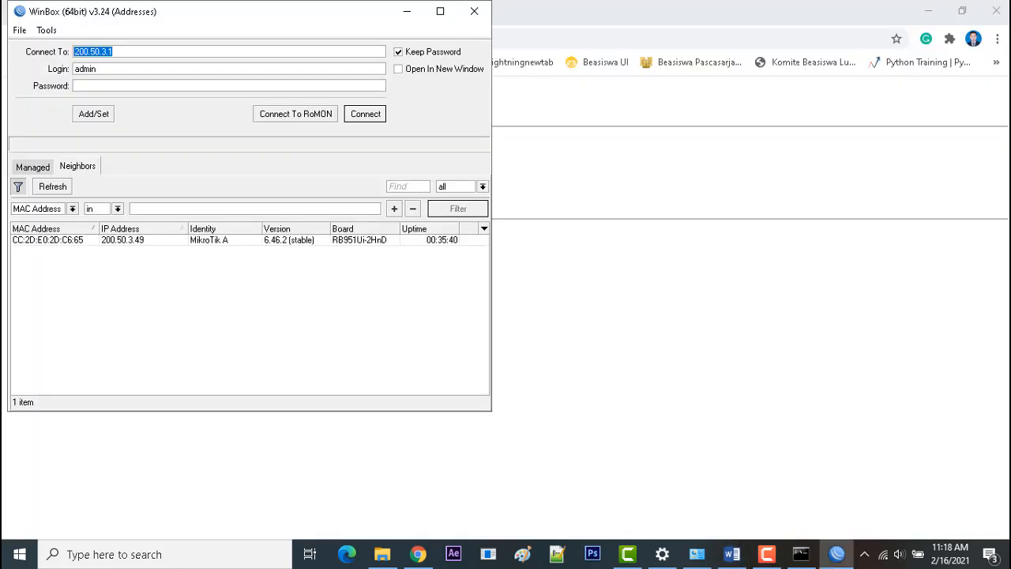
pyautogui.click(732, 555)
pyautogui.moveTo(1005, 441); pyautogui.dragTo(1005, 371)
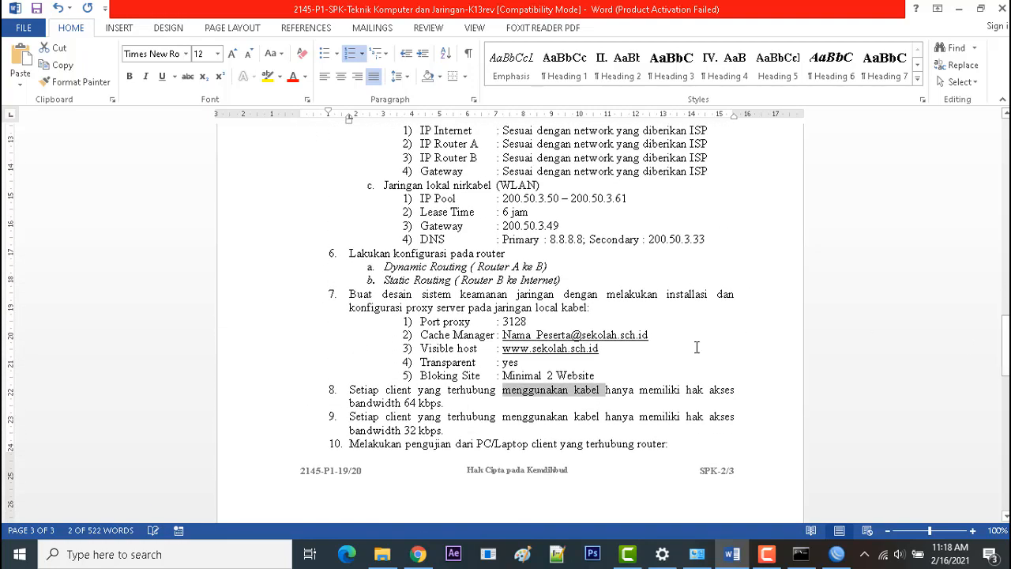
# Switch to Chrome, load smkn3batu.sch.id again over the wireless connection and look through the page.
pyautogui.click(418, 554)
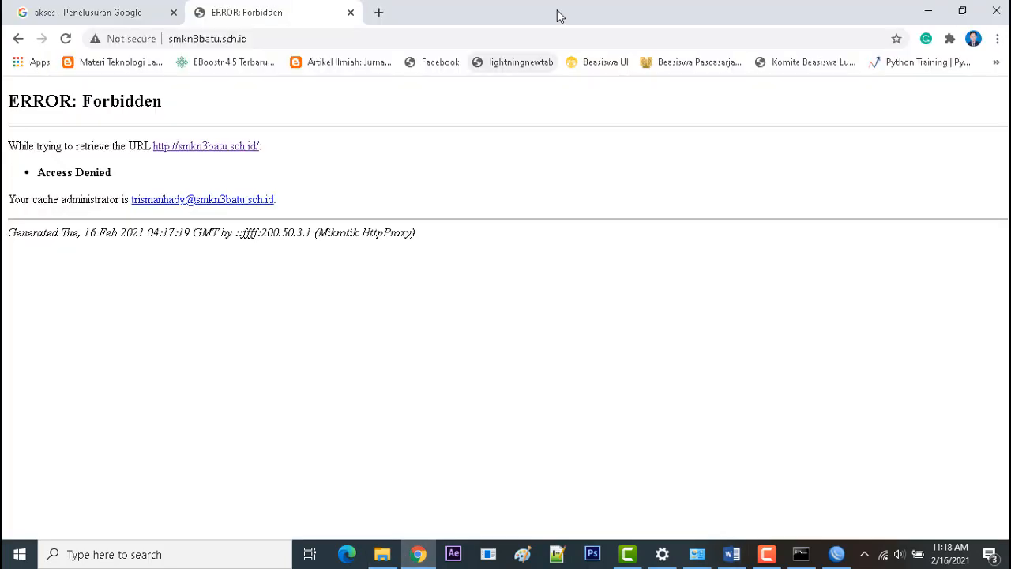
pyautogui.click(328, 44)
pyautogui.press('Return')
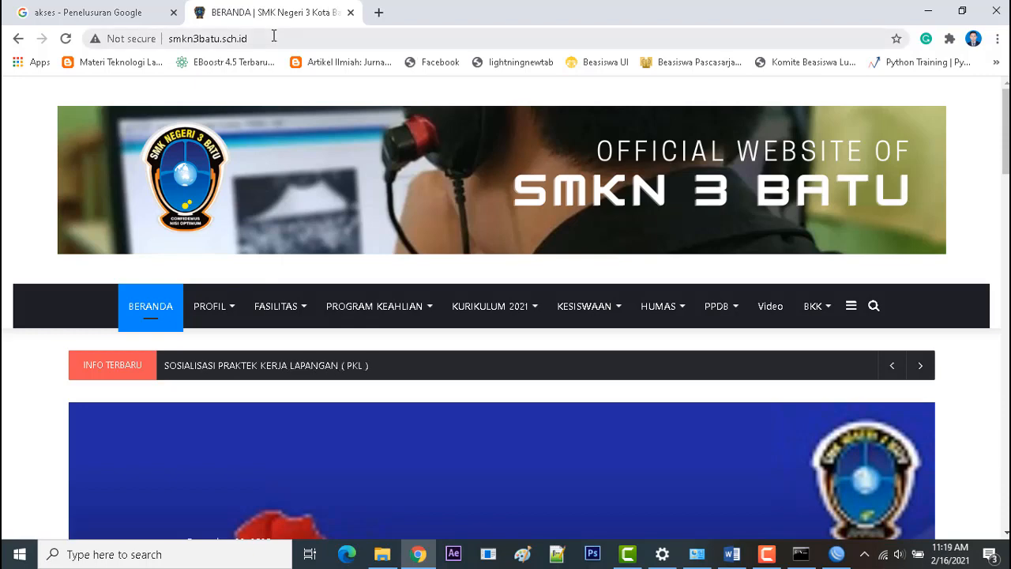
pyautogui.scroll(-3, 496, 158)
pyautogui.scroll(3, 496, 159)
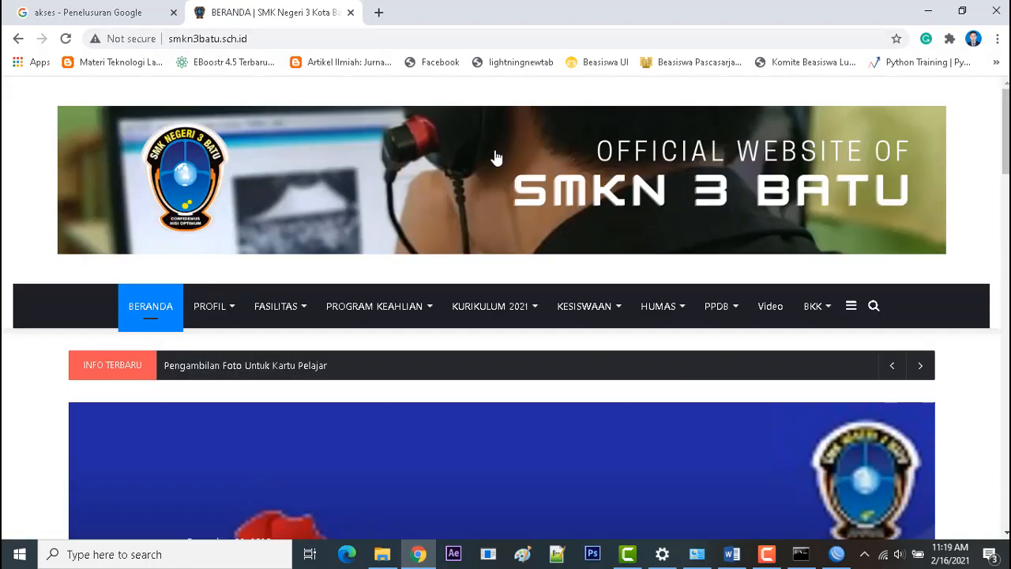
# Load detik.com in a new browser tab to test browsing over the wireless network.
pyautogui.click(379, 11)
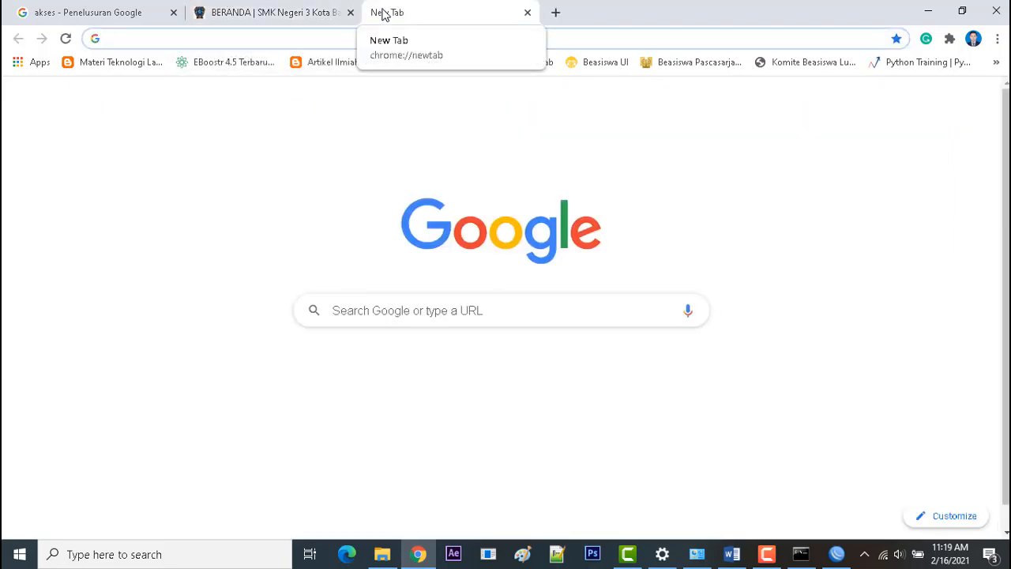
pyautogui.write('gool')
pyautogui.press('BackSpace')
pyautogui.press('BackSpace')
pyautogui.press('BackSpace')
pyautogui.press('BackSpace')
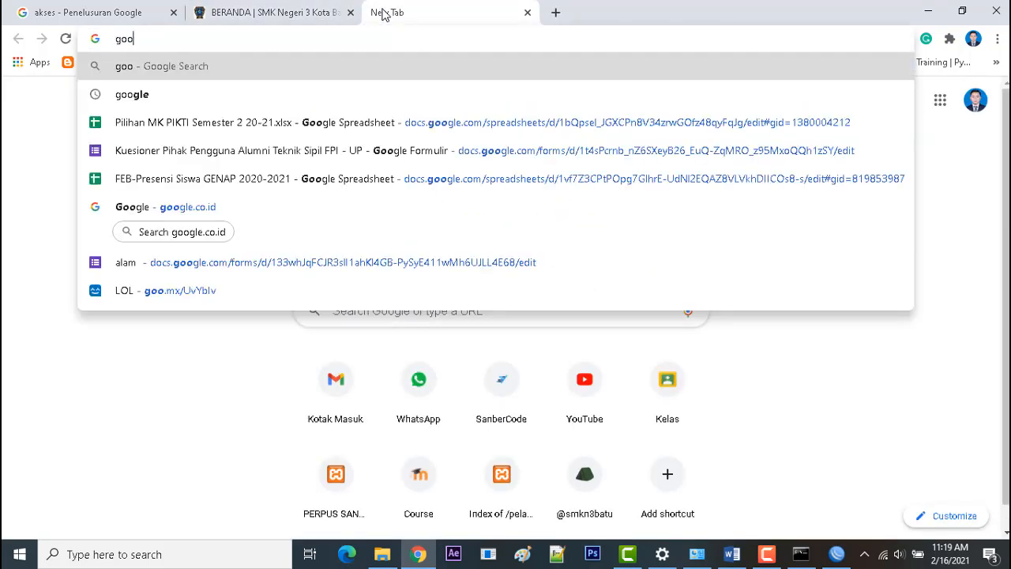
pyautogui.write('detik')
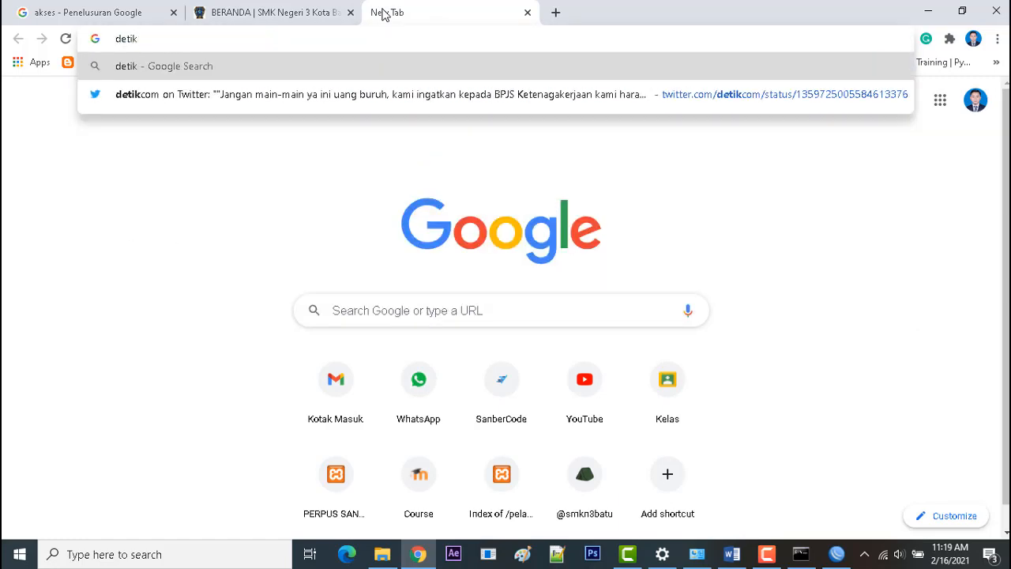
pyautogui.write('.com')
pyautogui.press('Return')
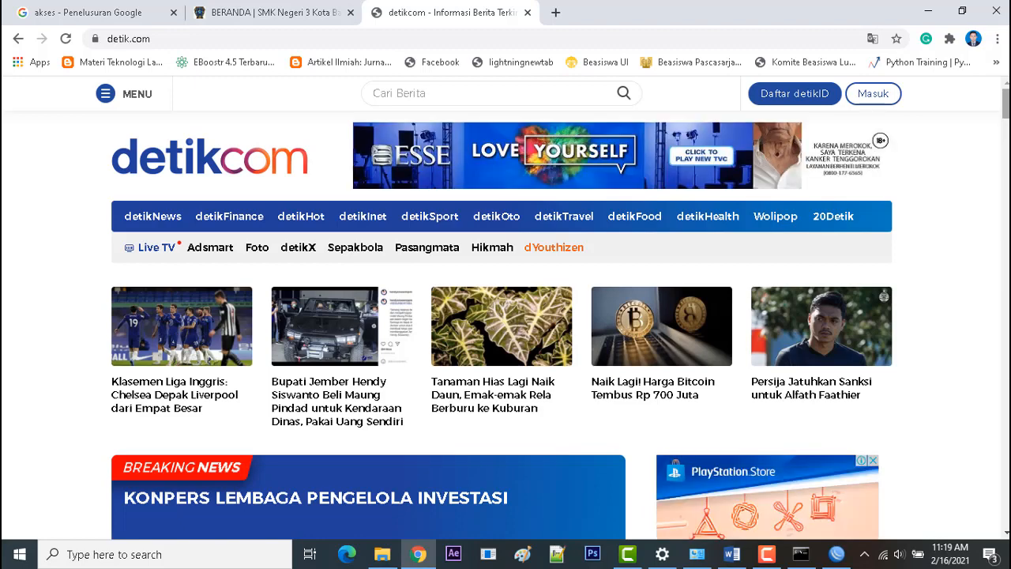
pyautogui.moveTo(1006, 103); pyautogui.dragTo(1006, 103)
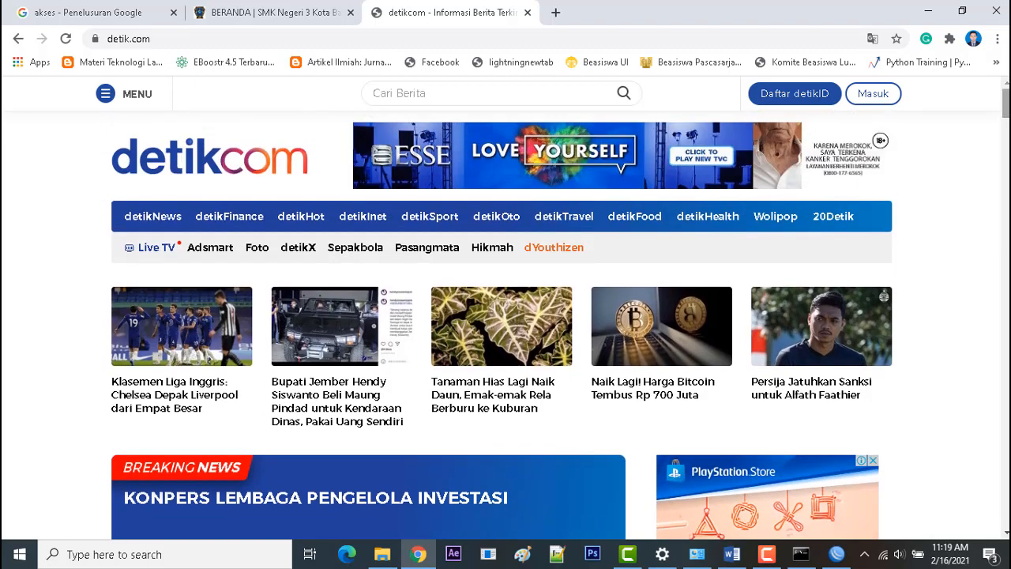